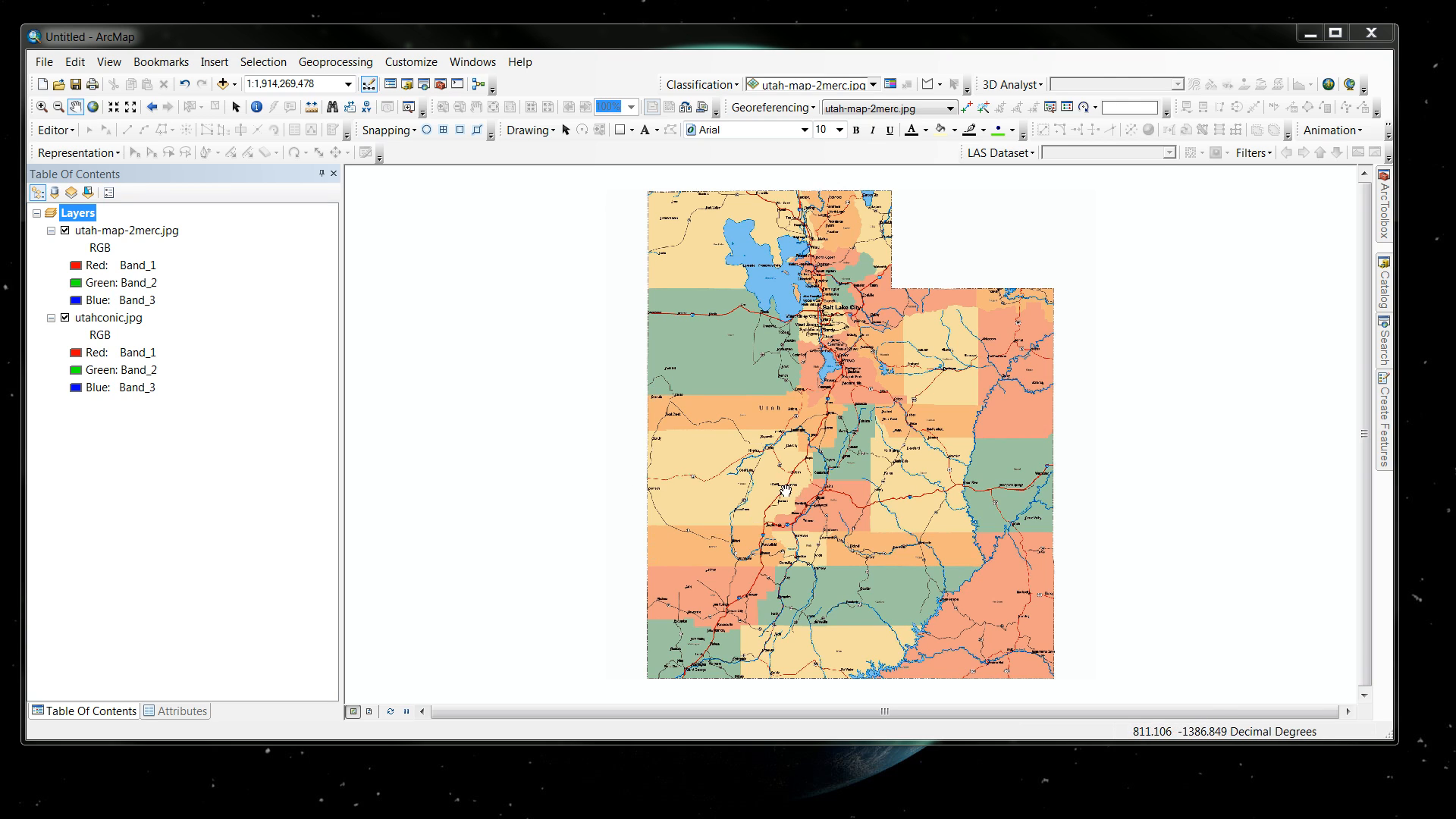
Step: Remove the utahconic.jpg layer from the map and display only utah-map-2merc.jpg
{"action": "left_click", "coordinate": [65, 231]}
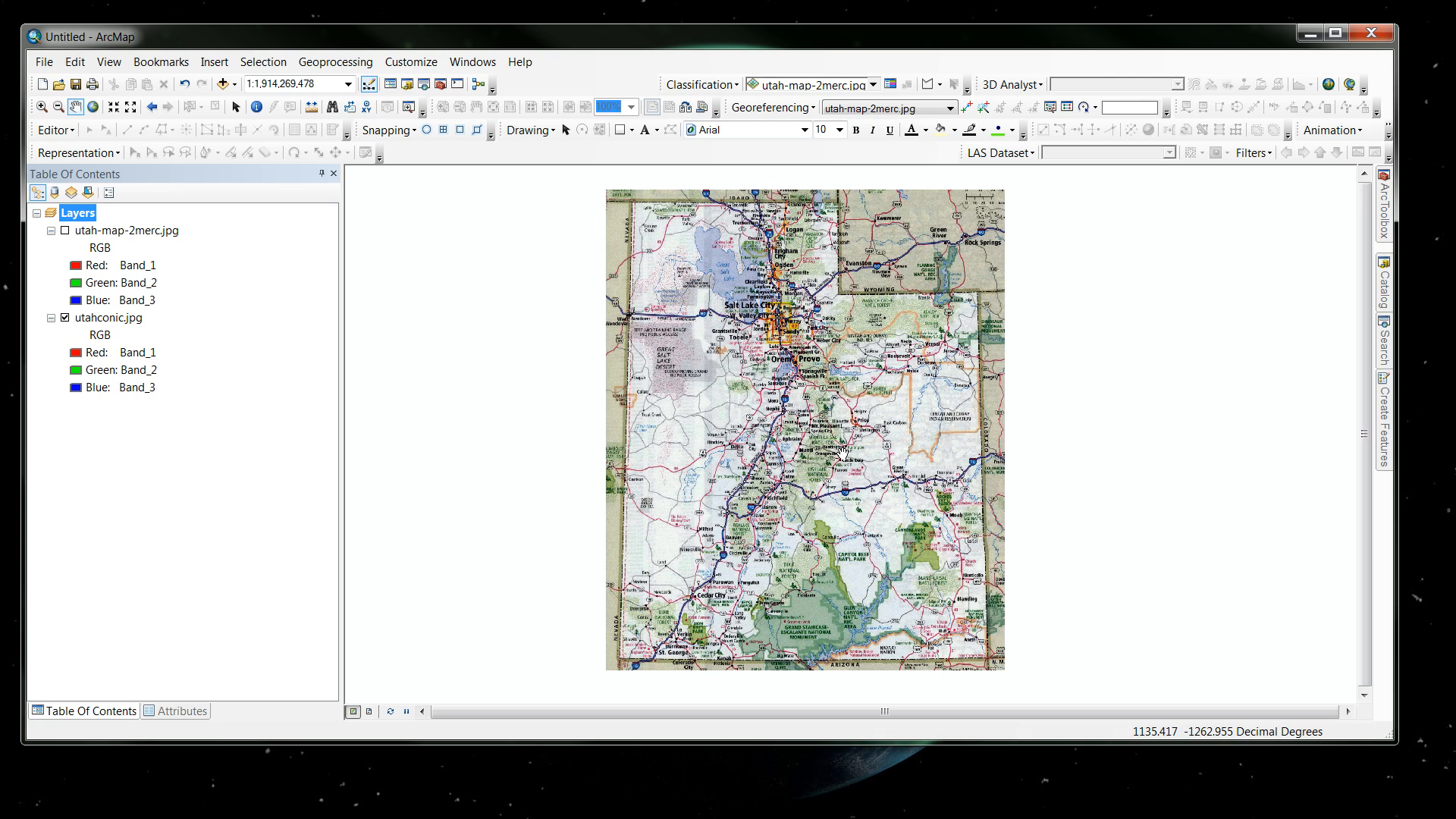
{"action": "left_click", "coordinate": [114, 323]}
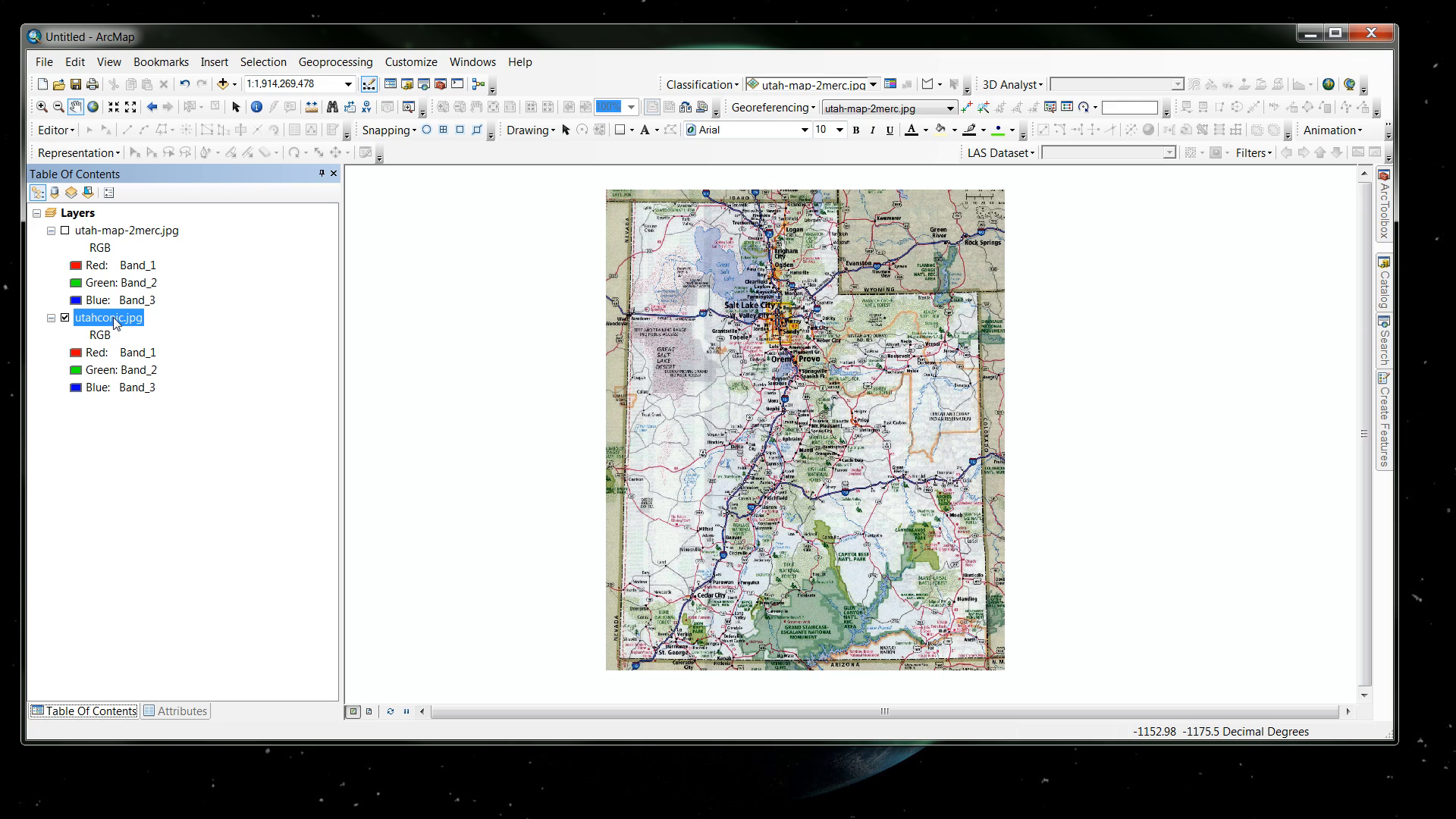
{"action": "right_click", "coordinate": [115, 320]}
{"action": "left_click", "coordinate": [174, 351]}
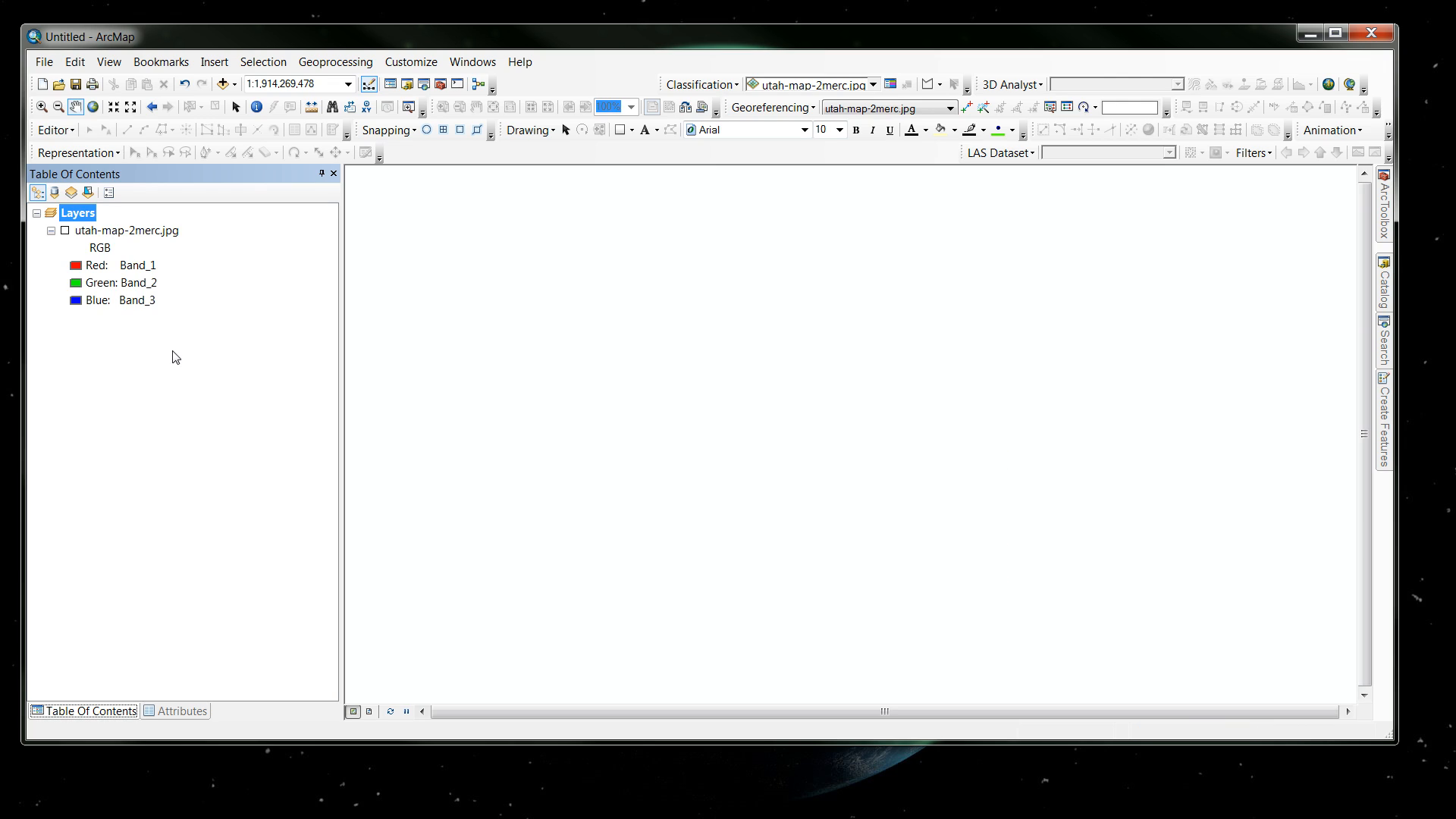
{"action": "left_click", "coordinate": [131, 230]}
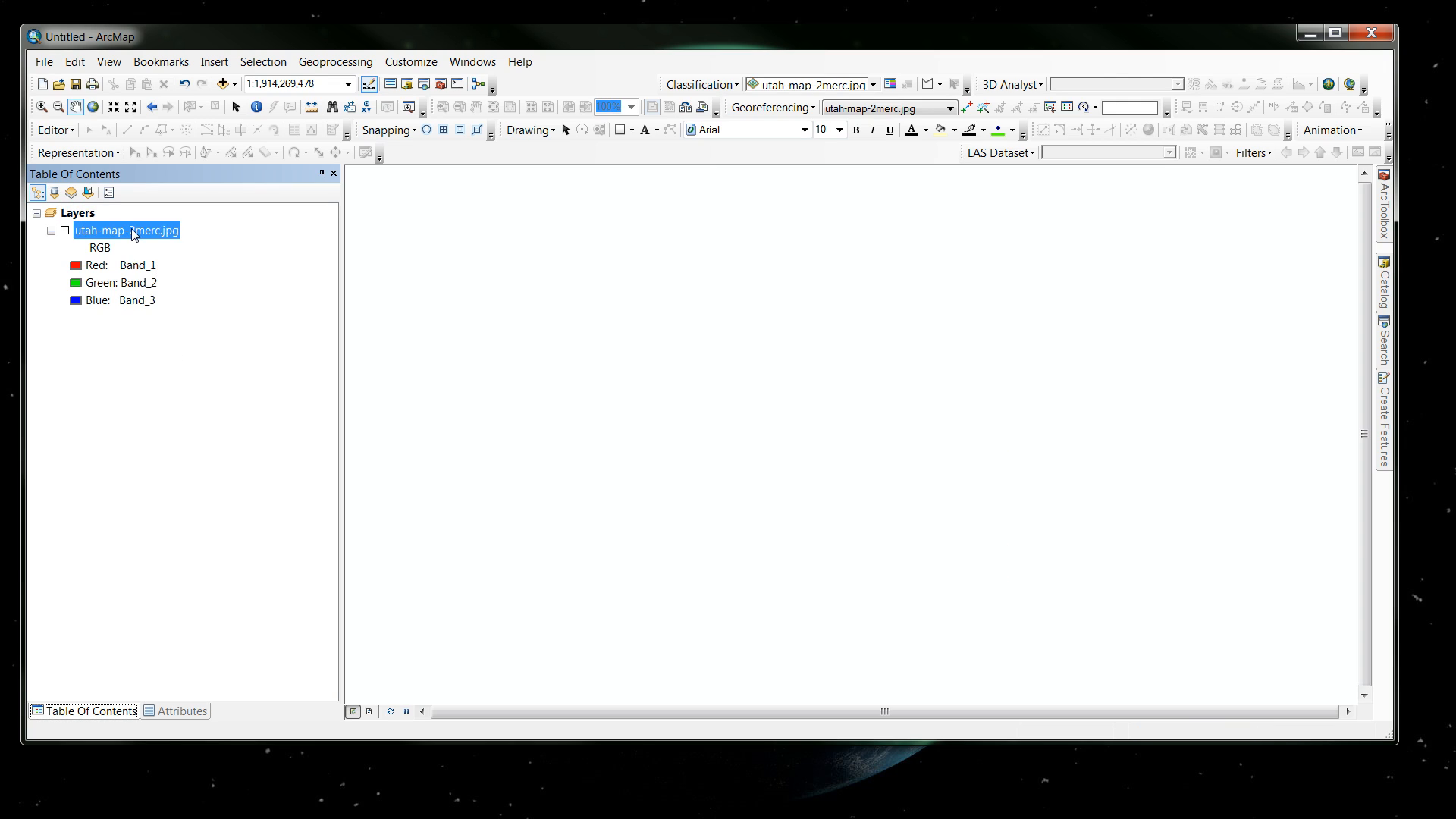
{"action": "left_click", "coordinate": [65, 230]}
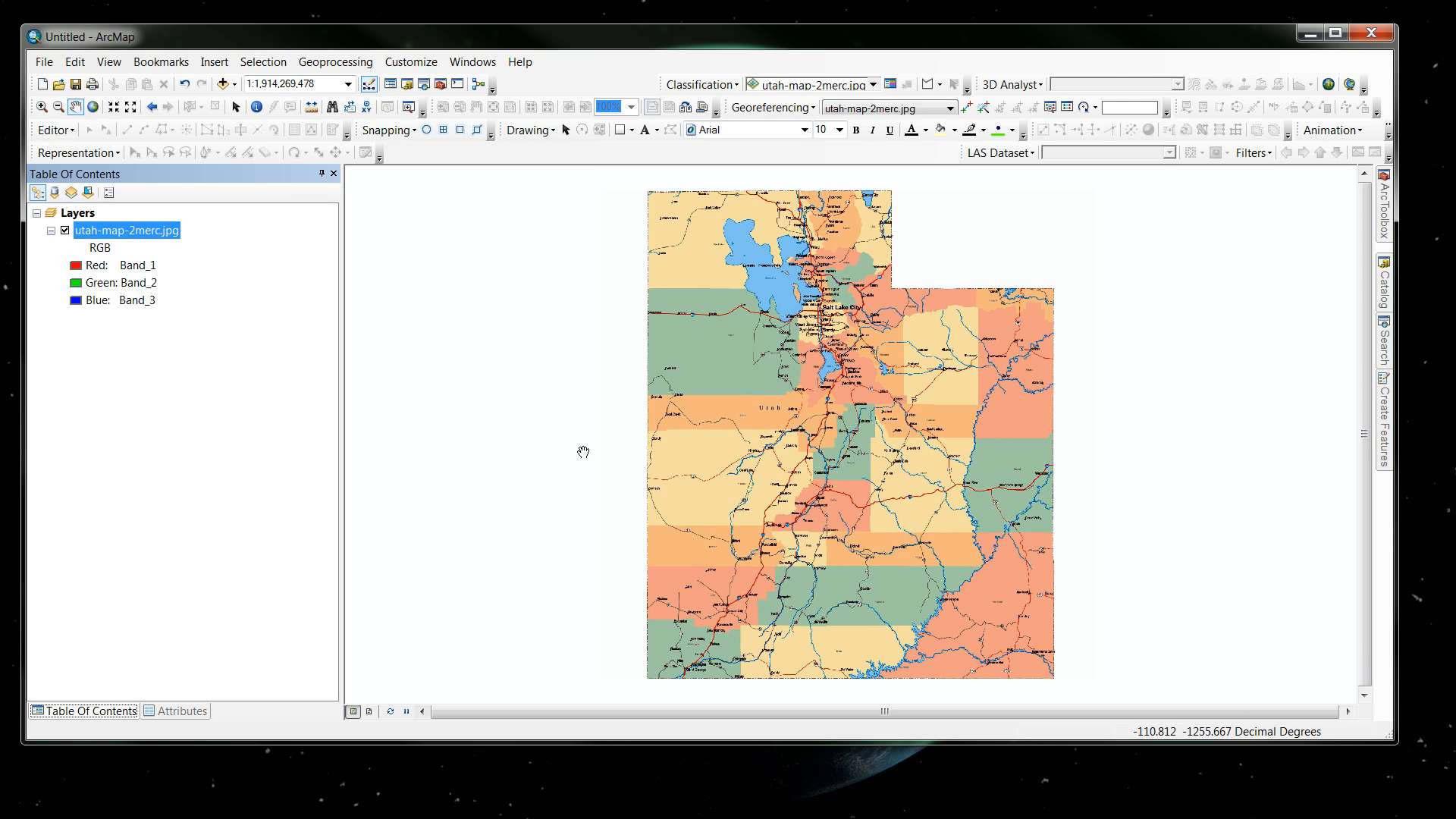
Step: Set the data frame's coordinate system to NAD 1983 from the favorites
{"action": "left_click", "coordinate": [83, 216]}
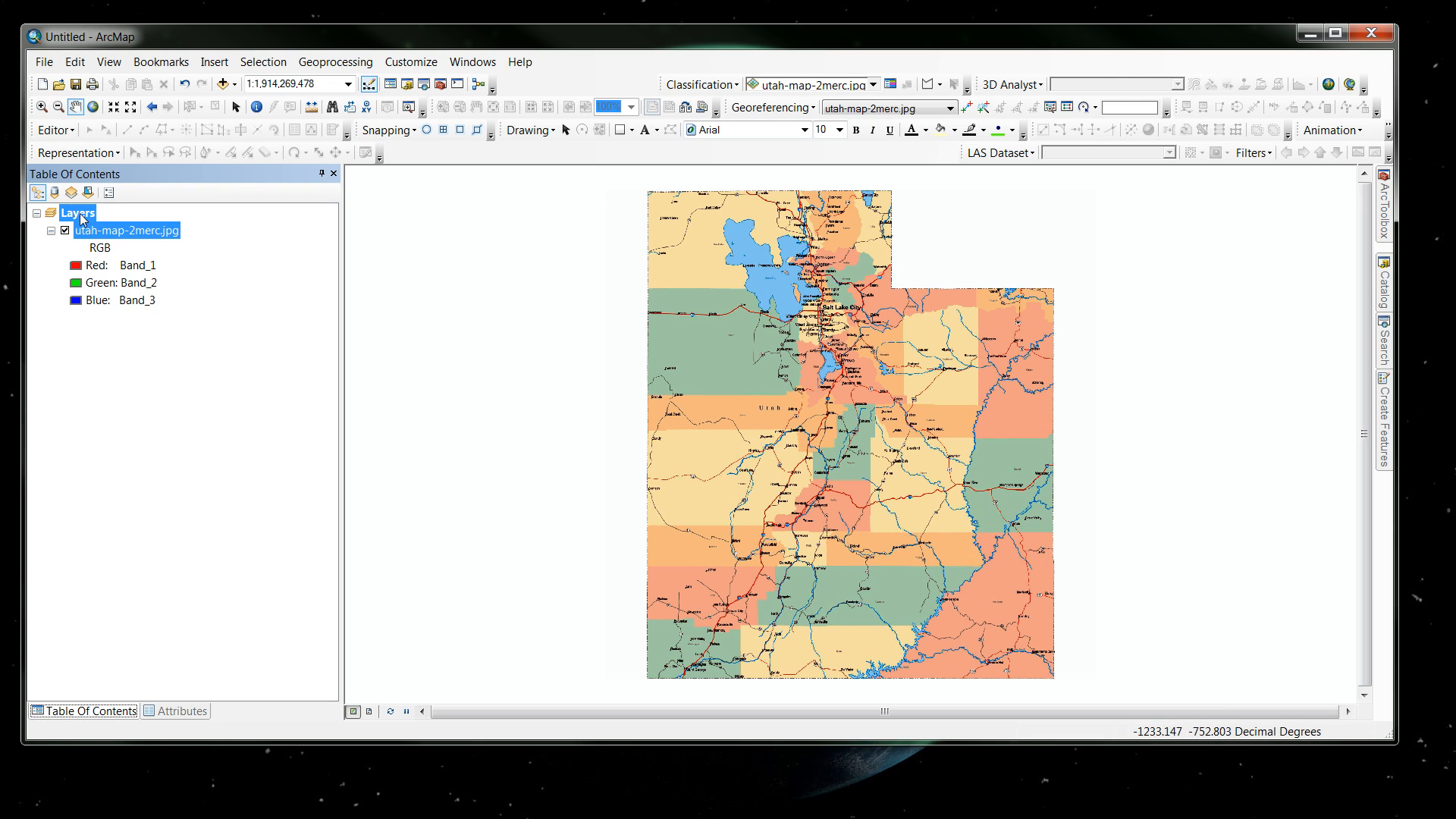
{"action": "right_click", "coordinate": [81, 214]}
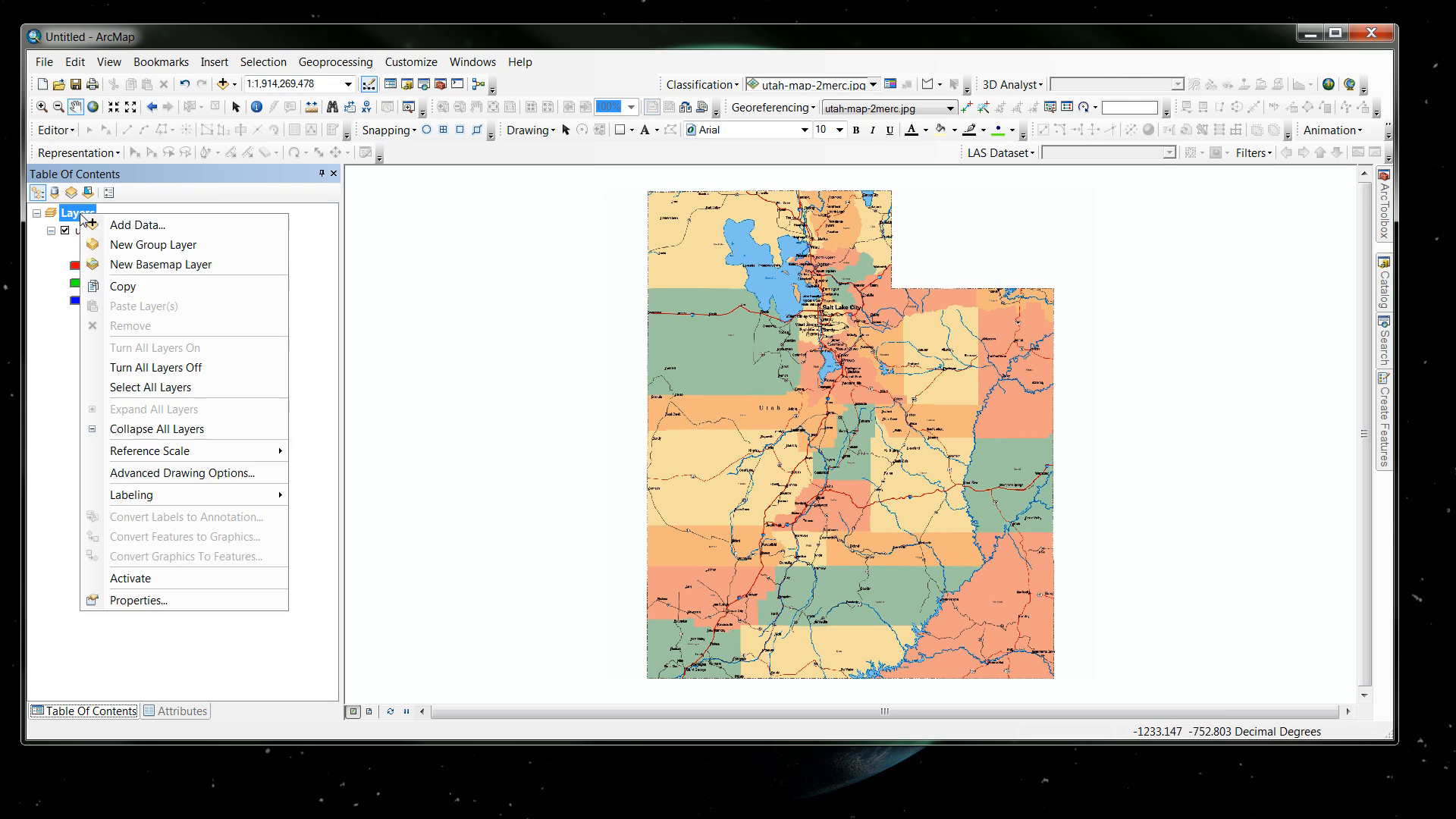
{"action": "left_click", "coordinate": [125, 601]}
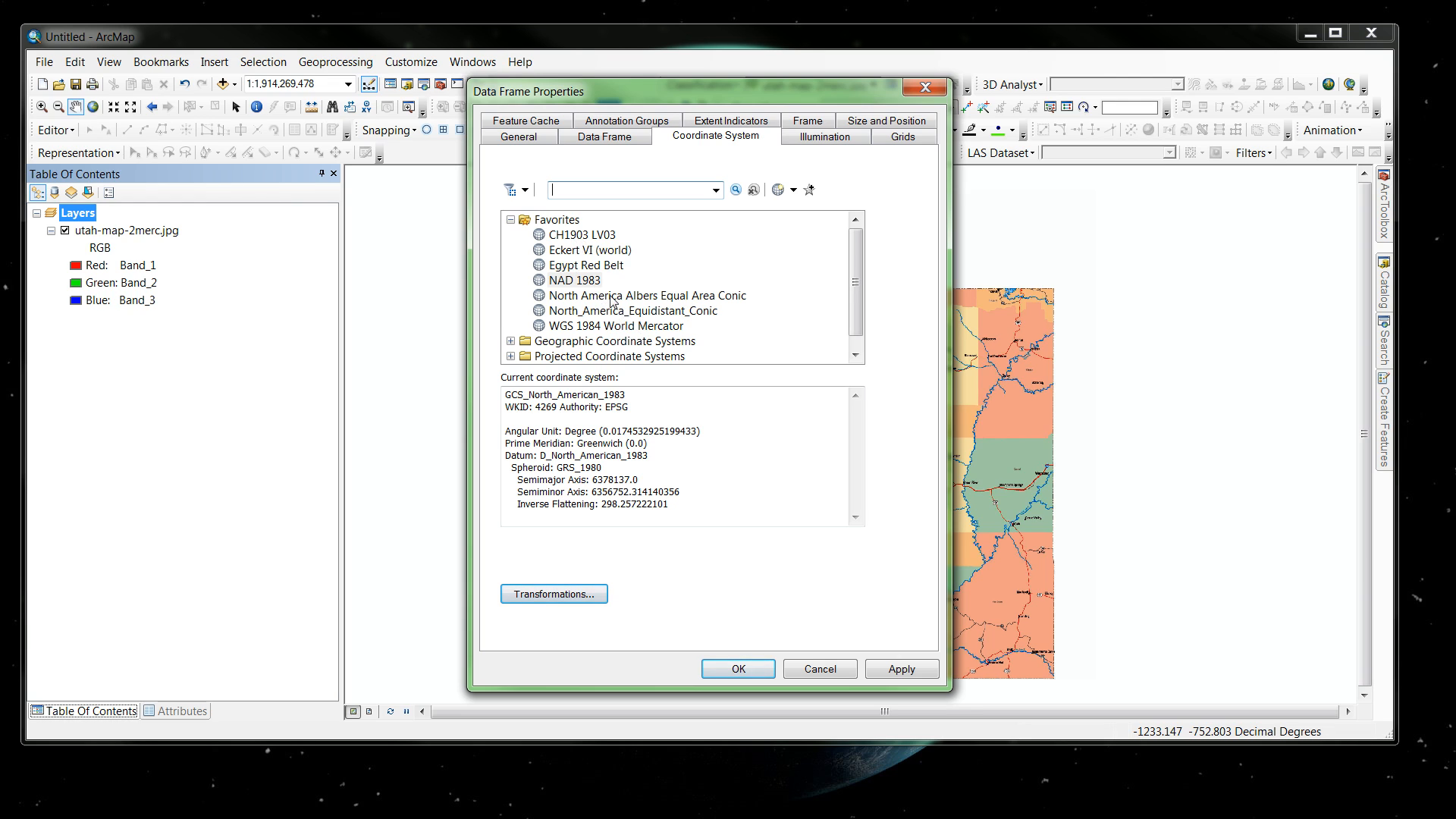
{"action": "left_click", "coordinate": [569, 282]}
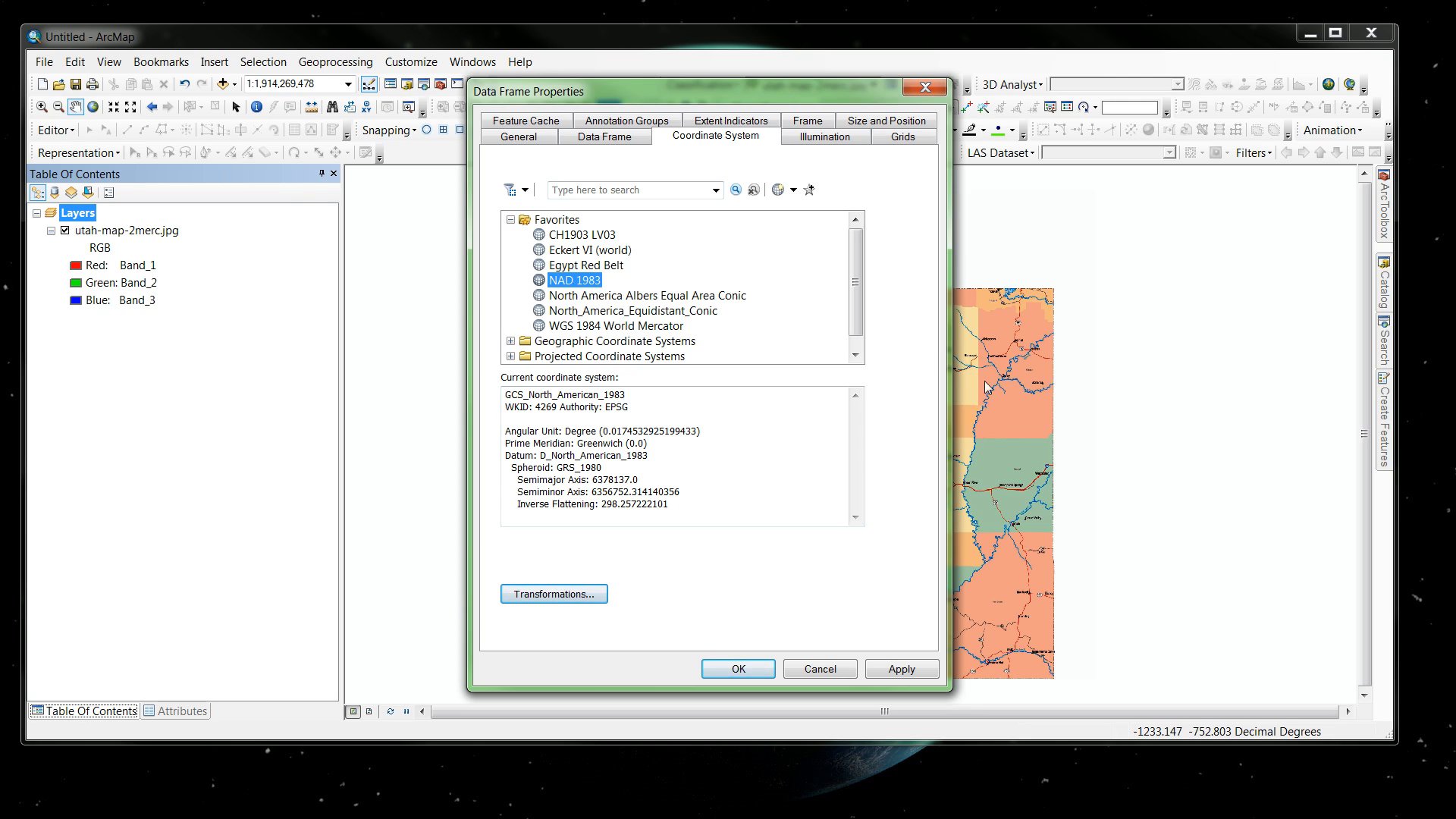
{"action": "left_click", "coordinate": [738, 669]}
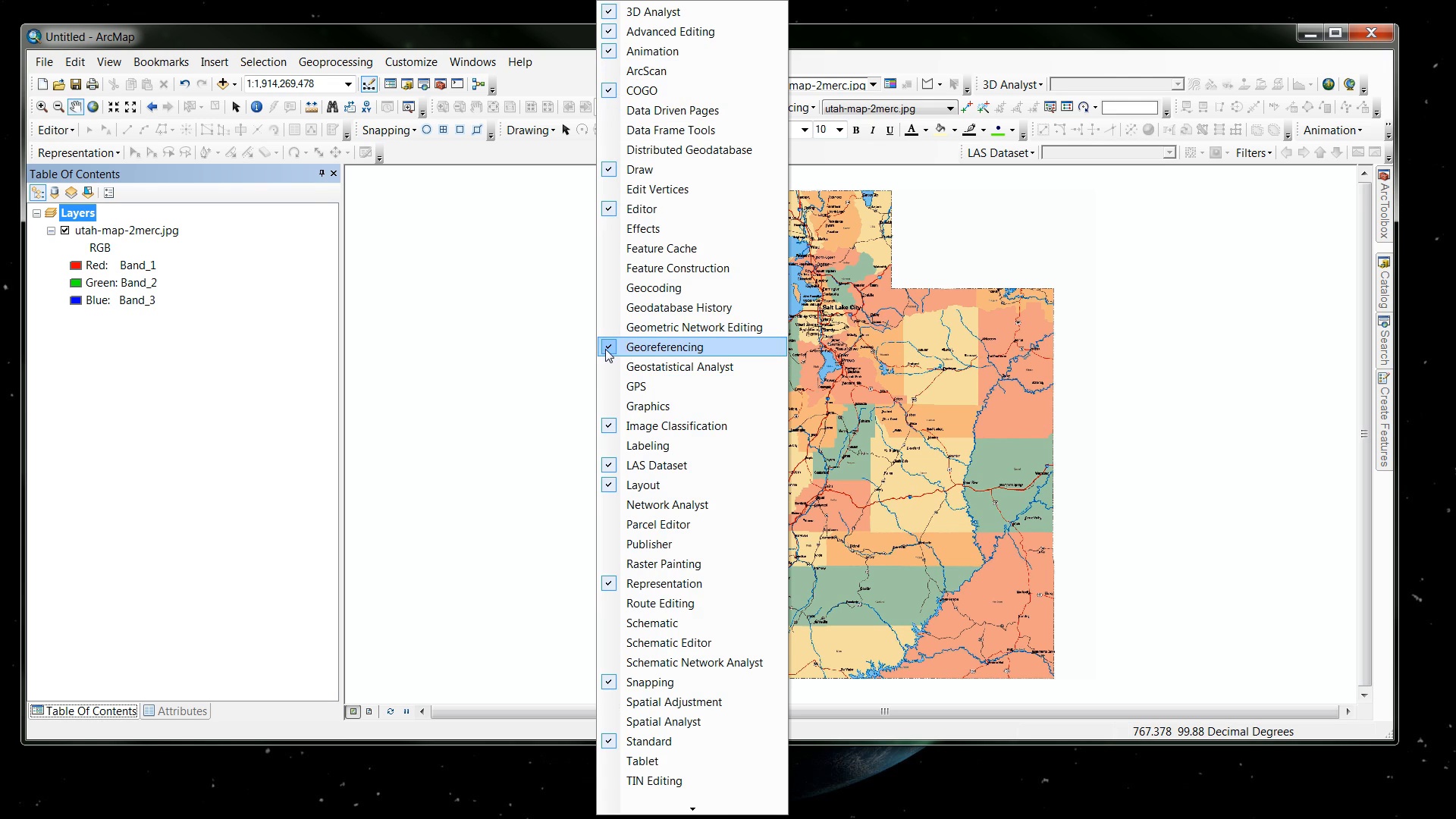
Step: Consult the Utah corner coordinates in the Book1 spreadsheet, then move it off the map
{"action": "left_click", "coordinate": [861, 31]}
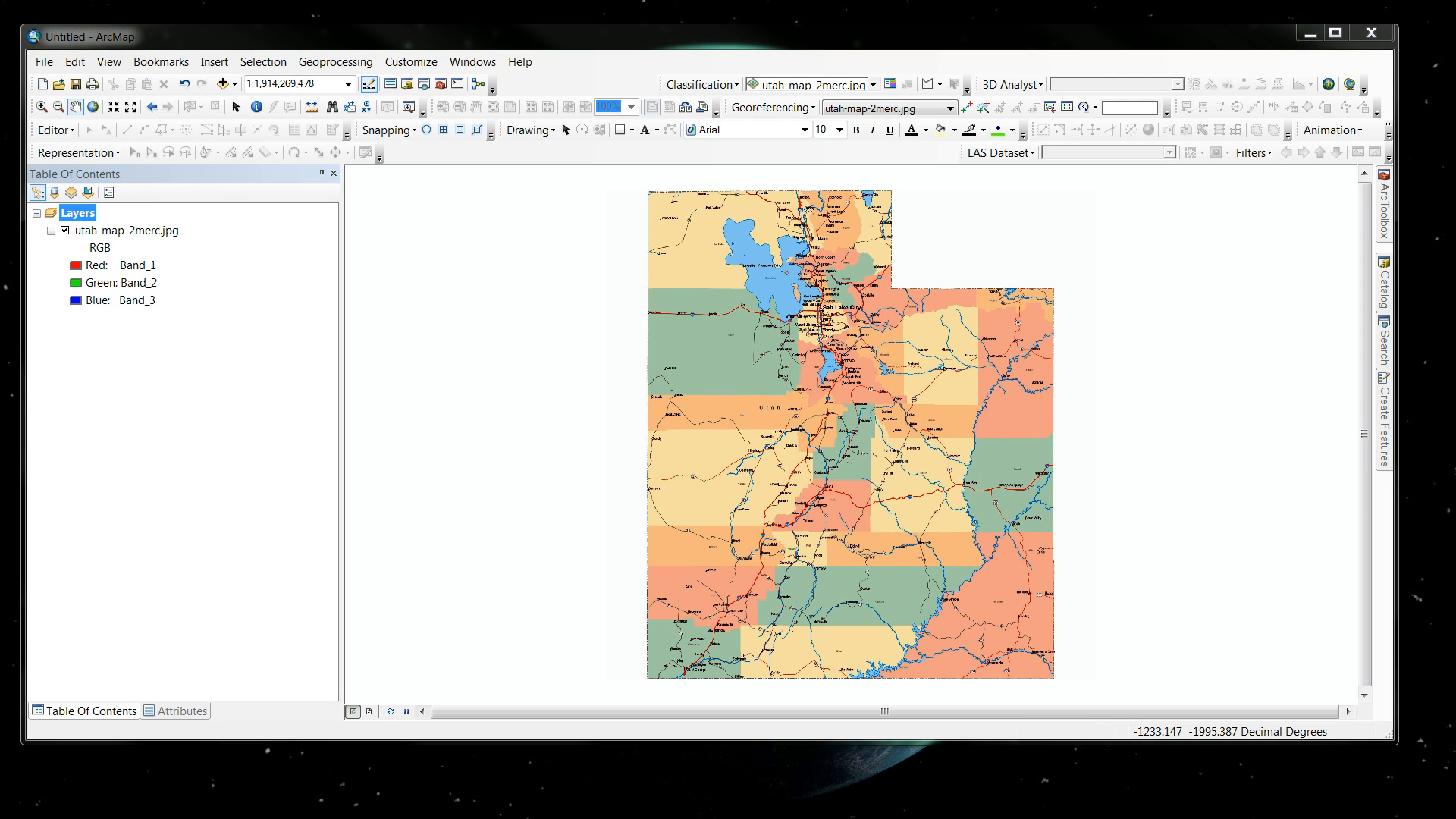
{"action": "left_click_drag", "start_coordinate": [0, 50], "coordinate": [405, 115]}
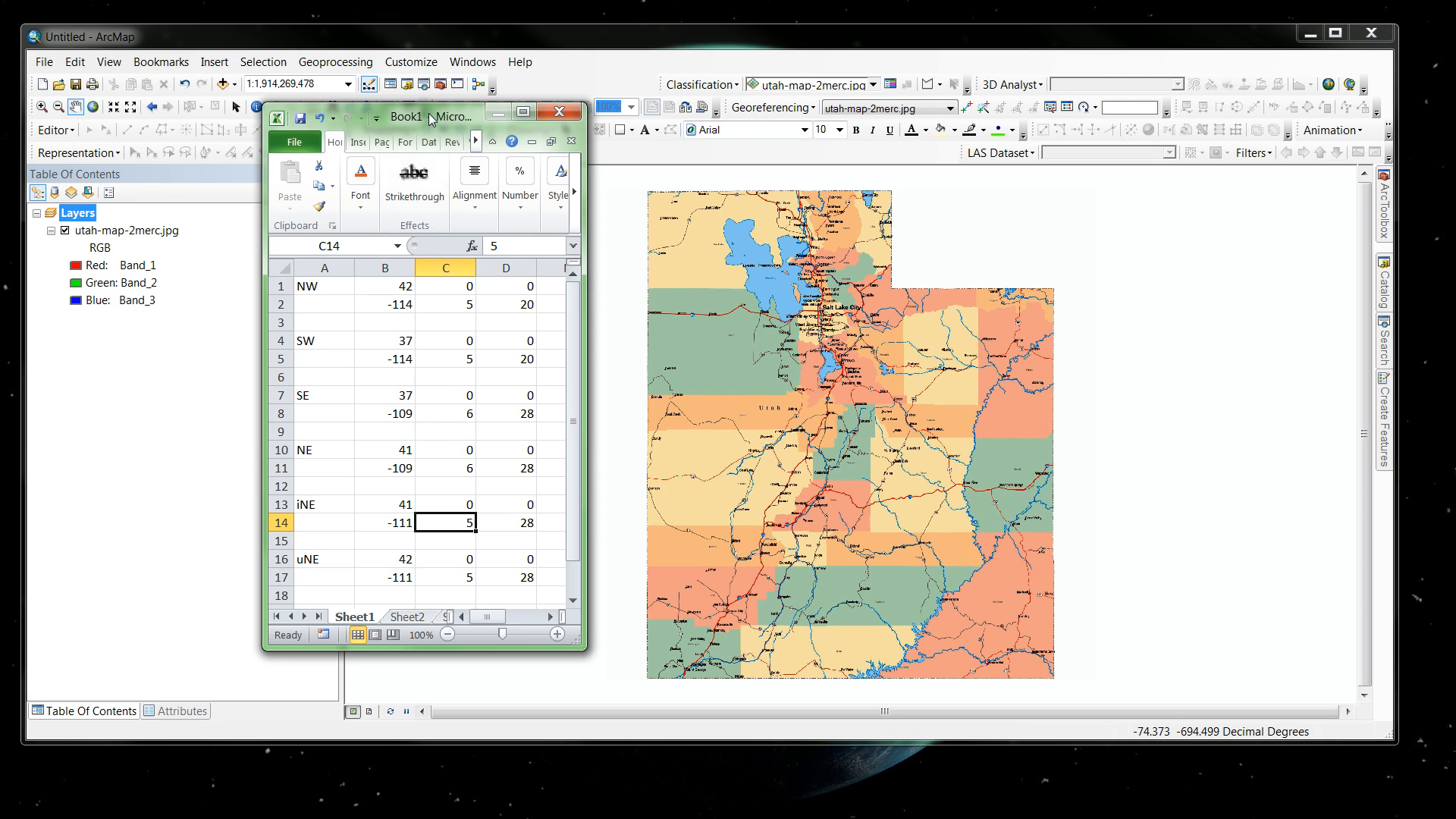
{"action": "left_click_drag", "start_coordinate": [429, 119], "coordinate": [0, 199]}
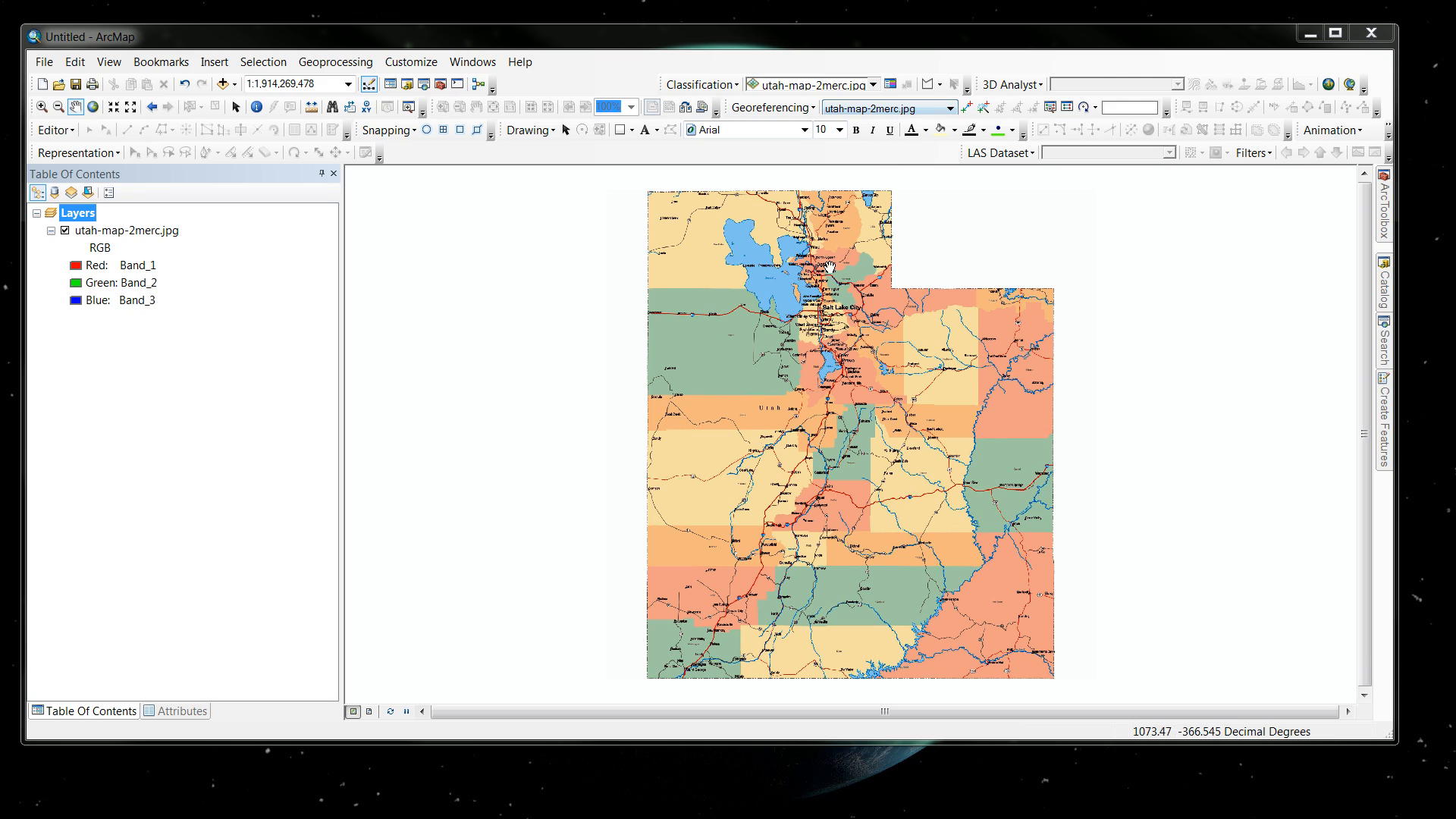
Step: Add the first georeferencing control point at the northwest corner of the Utah map's border
{"action": "left_click", "coordinate": [967, 108]}
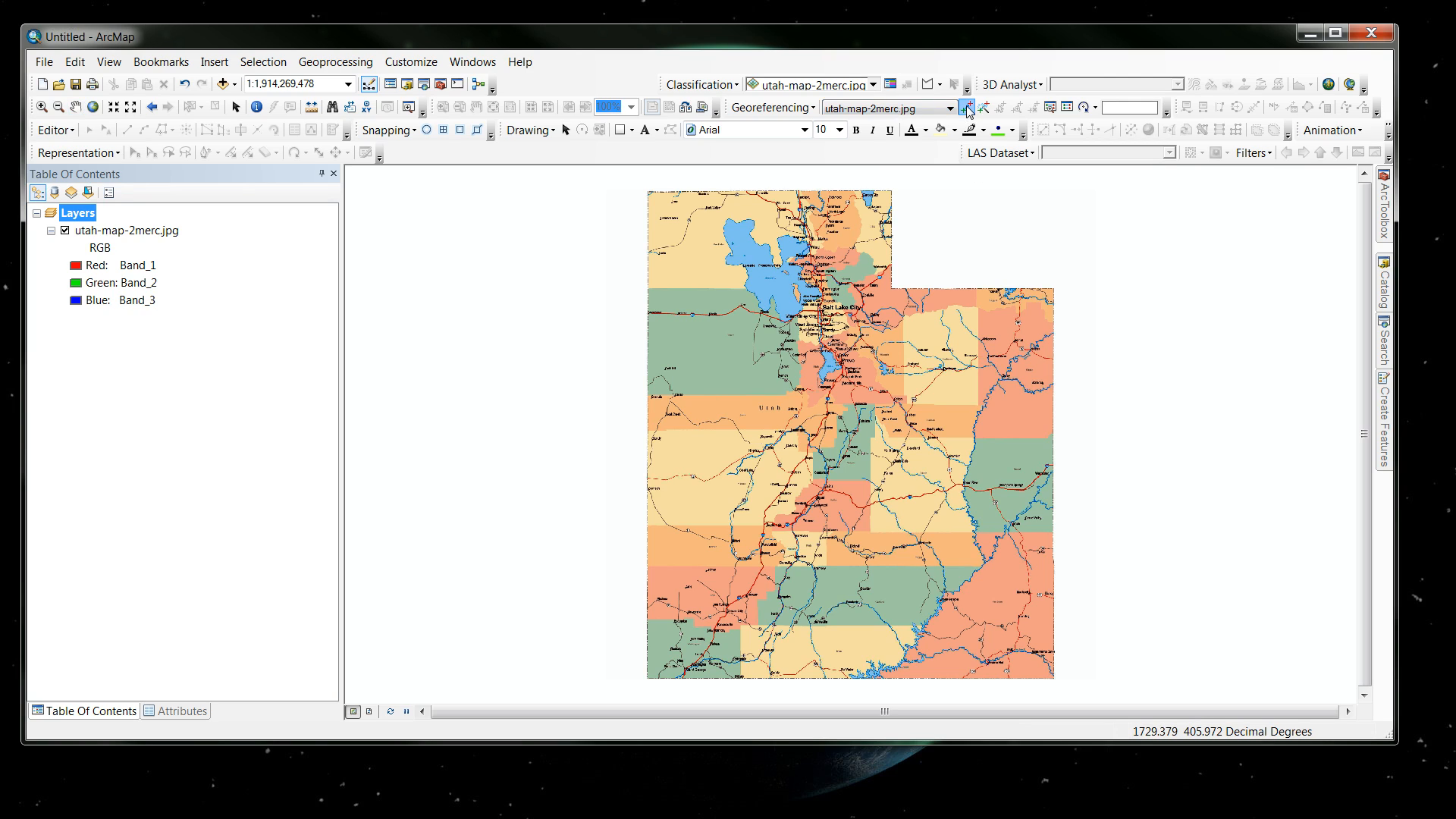
{"action": "left_click", "coordinate": [42, 107]}
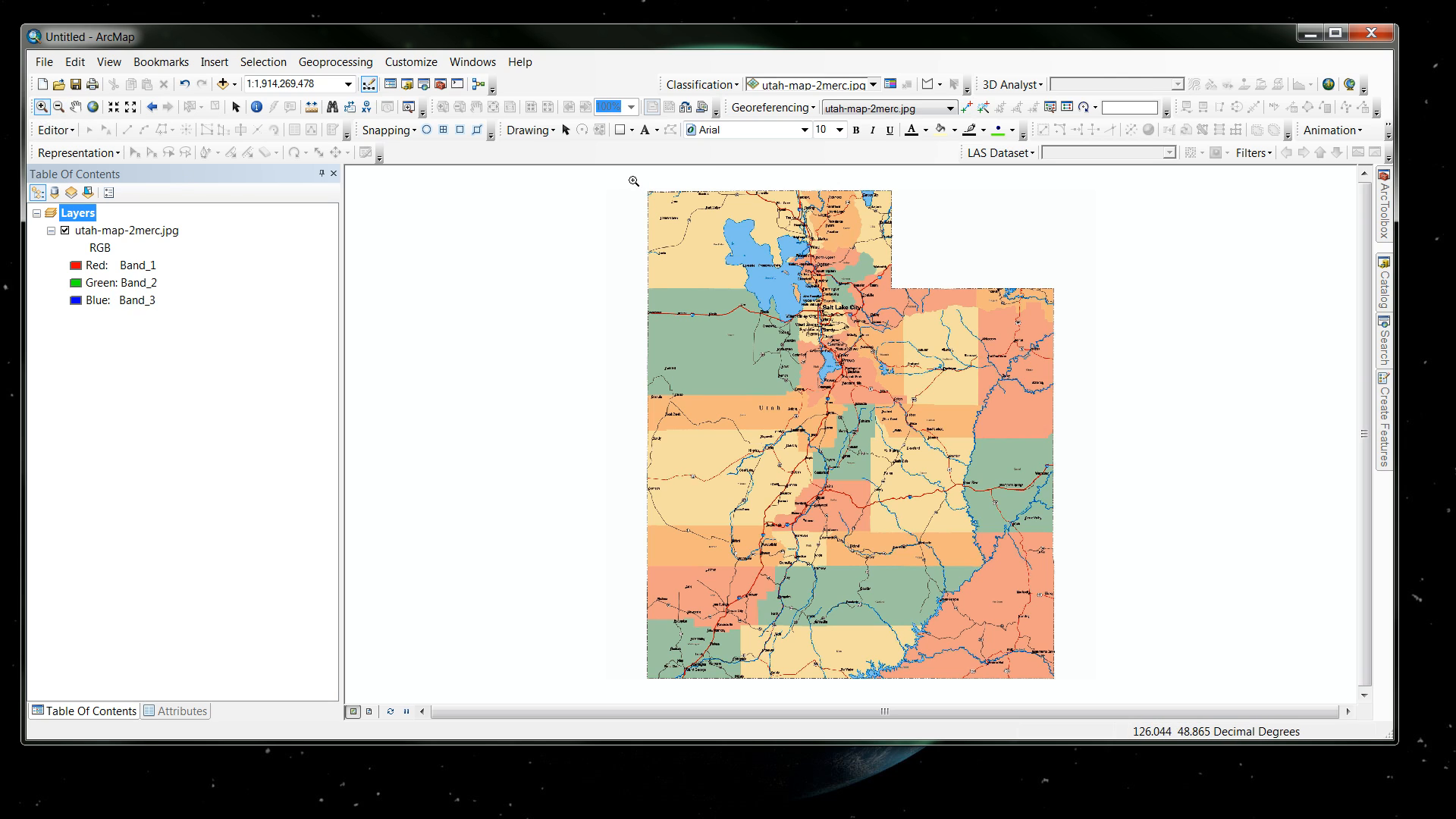
{"action": "left_click_drag", "start_coordinate": [631, 179], "coordinate": [676, 209]}
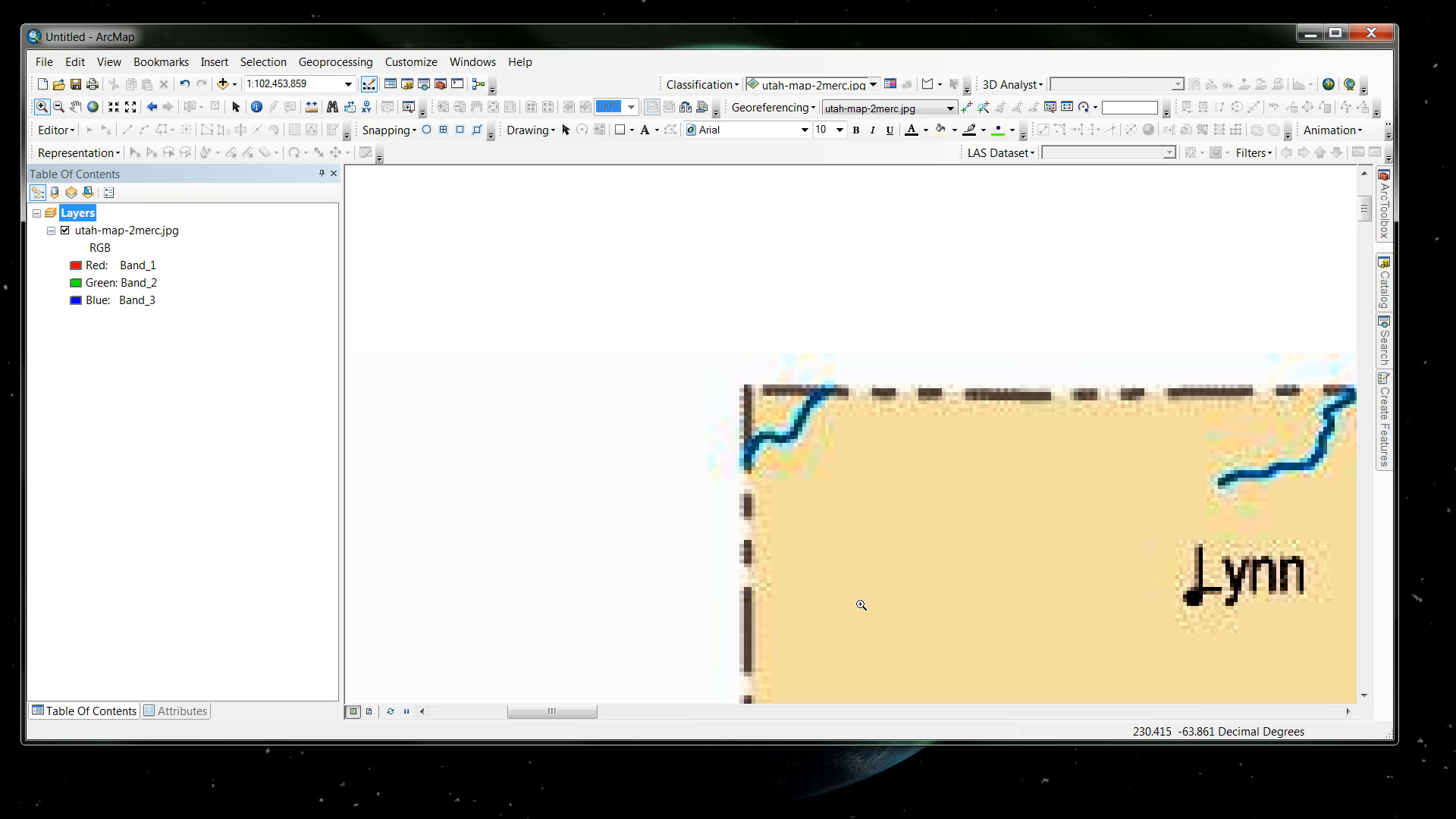
{"action": "left_click", "coordinate": [967, 107]}
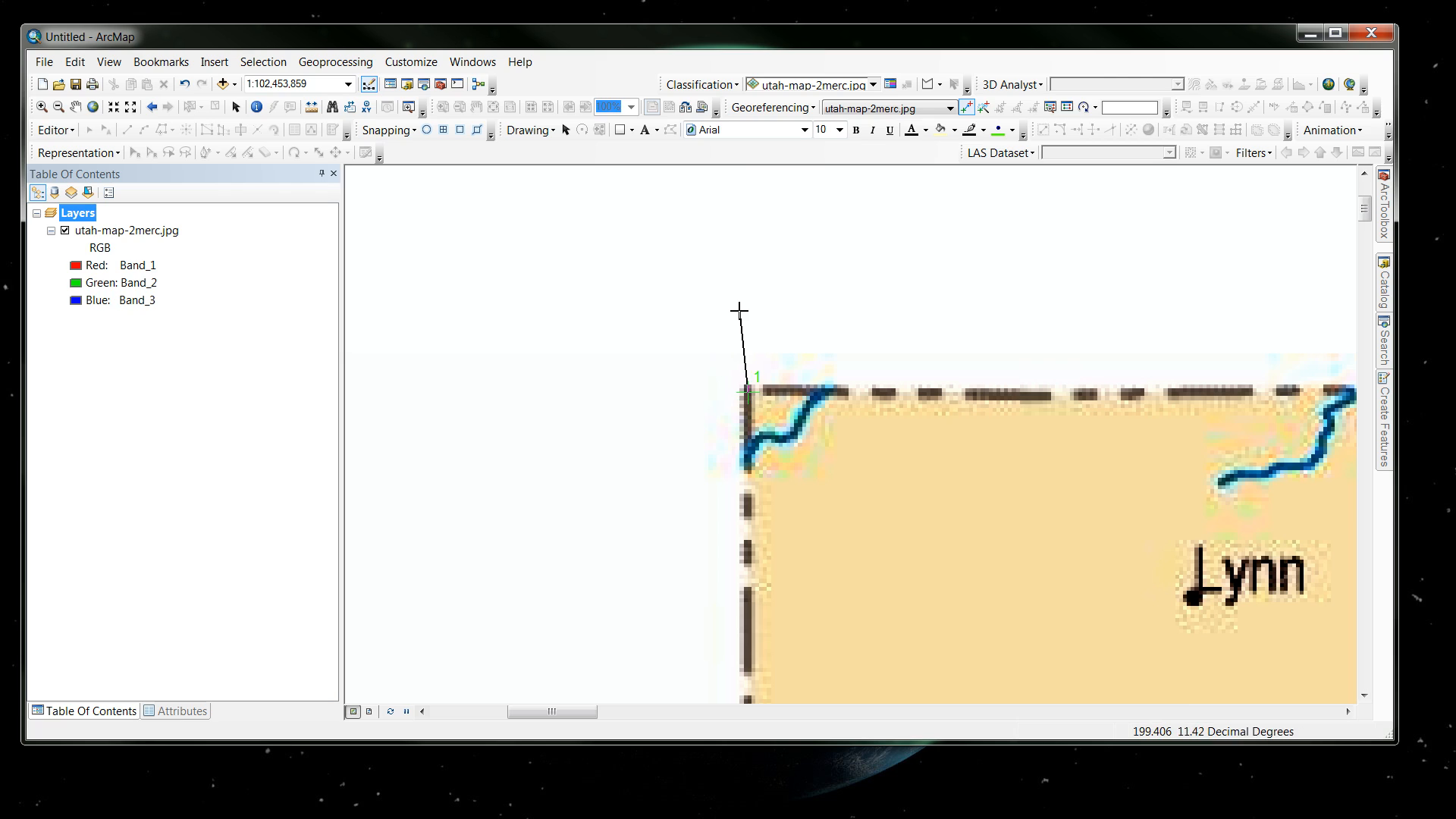
Step: Enter the northwest control point's longitude in DMS as 114° 5' 20" W
{"action": "right_click", "coordinate": [748, 391]}
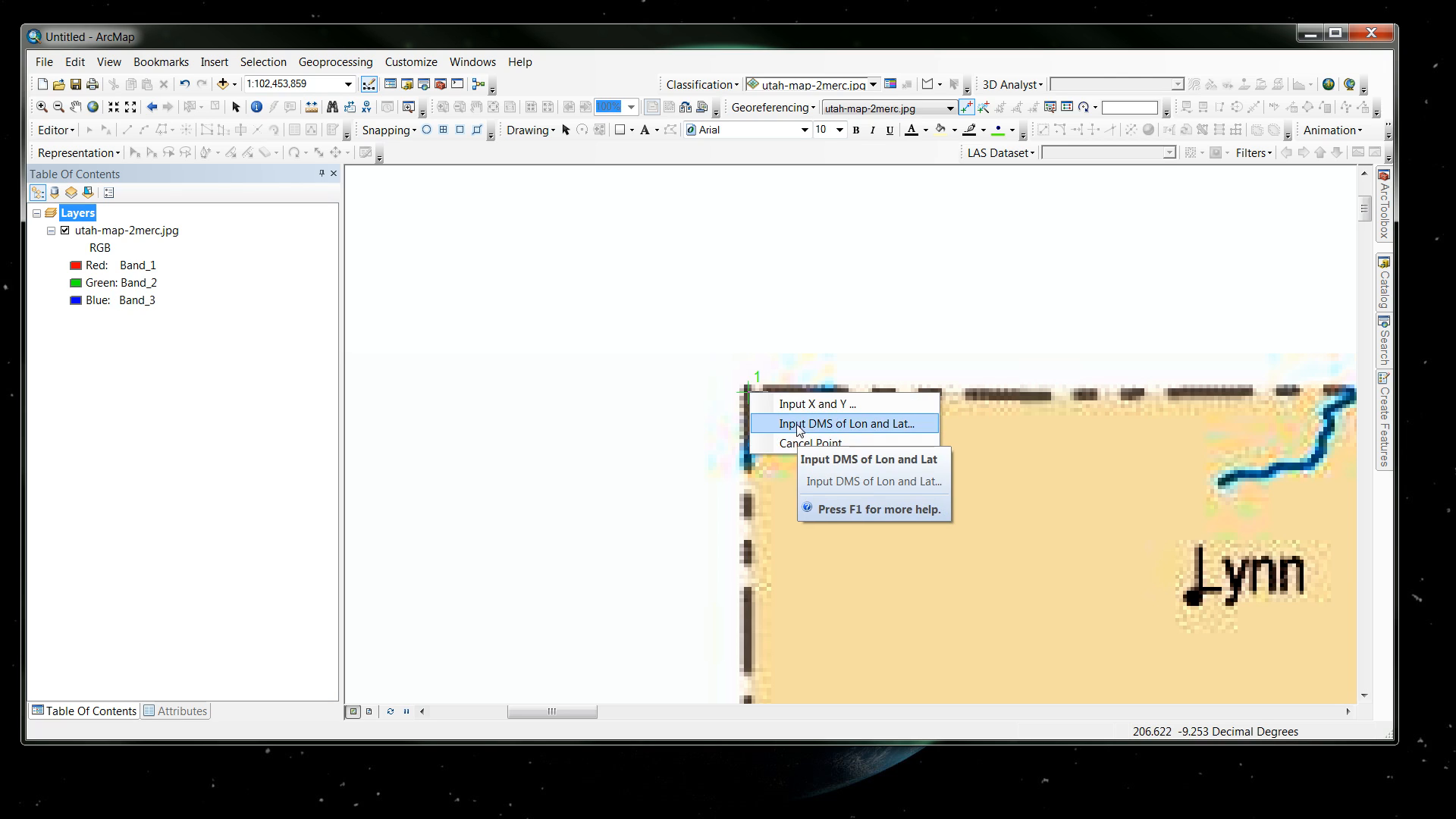
{"action": "left_click", "coordinate": [840, 429]}
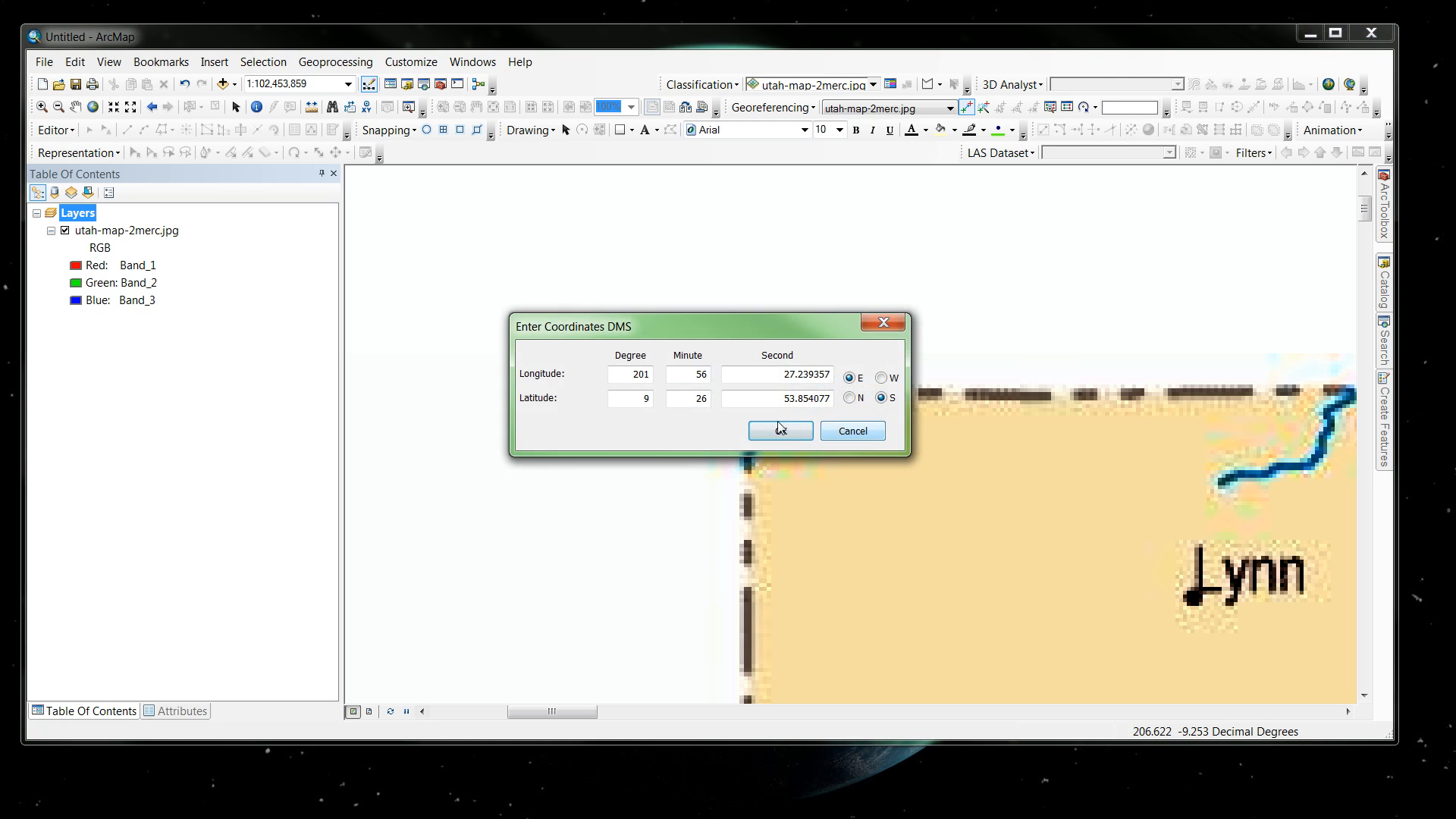
{"action": "left_click_drag", "start_coordinate": [693, 334], "coordinate": [499, 256]}
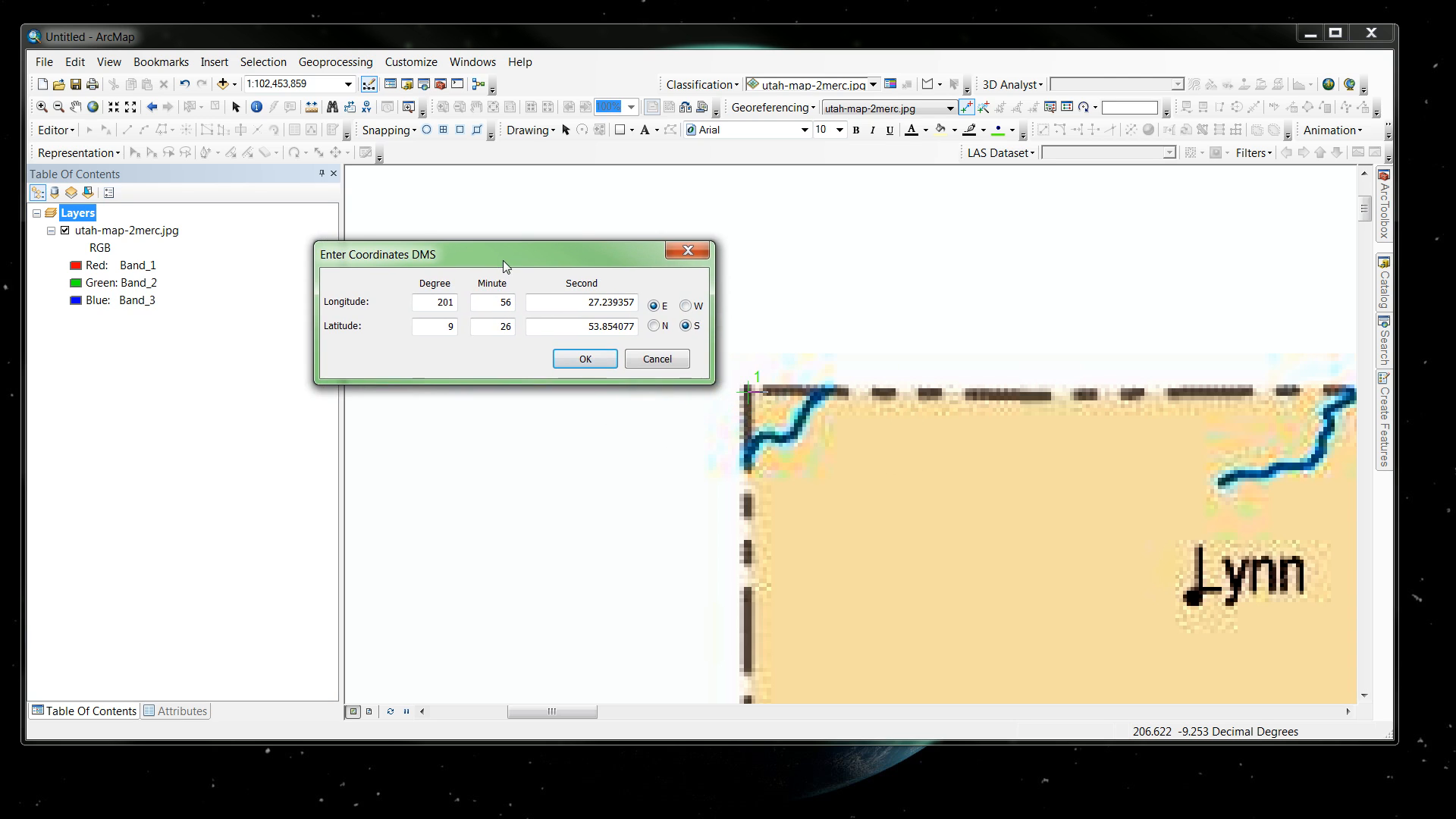
{"action": "double_click", "coordinate": [435, 301]}
{"action": "type", "text": "114"}
{"action": "double_click", "coordinate": [499, 305]}
{"action": "type", "text": "5"}
{"action": "key", "text": "Tab"}
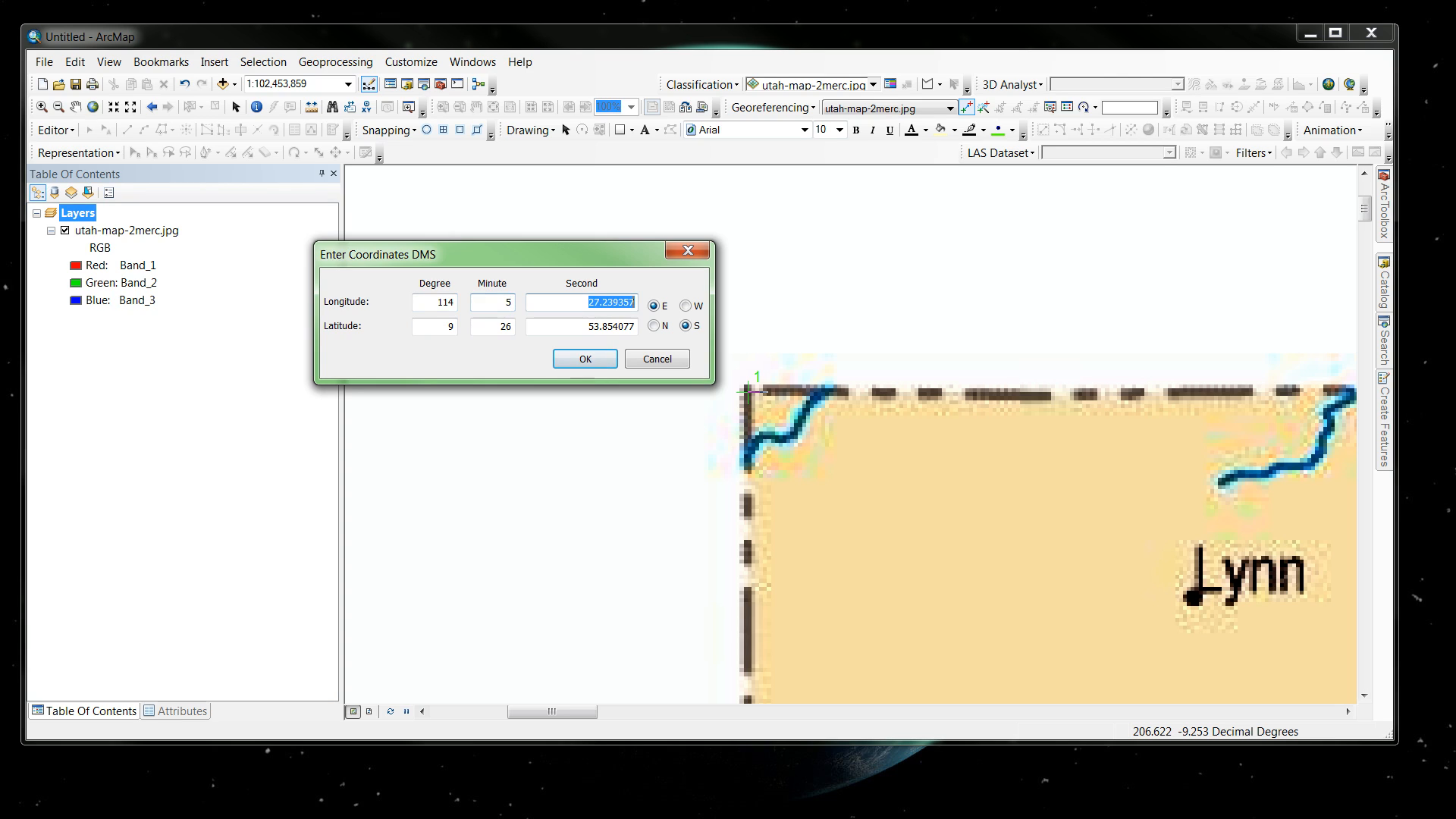
{"action": "type", "text": "20"}
{"action": "left_click", "coordinate": [687, 308]}
Step: Set the northwest control point's latitude to 42° 00' 00" N and accept the coordinates
{"action": "left_click", "coordinate": [443, 325]}
{"action": "double_click", "coordinate": [443, 325]}
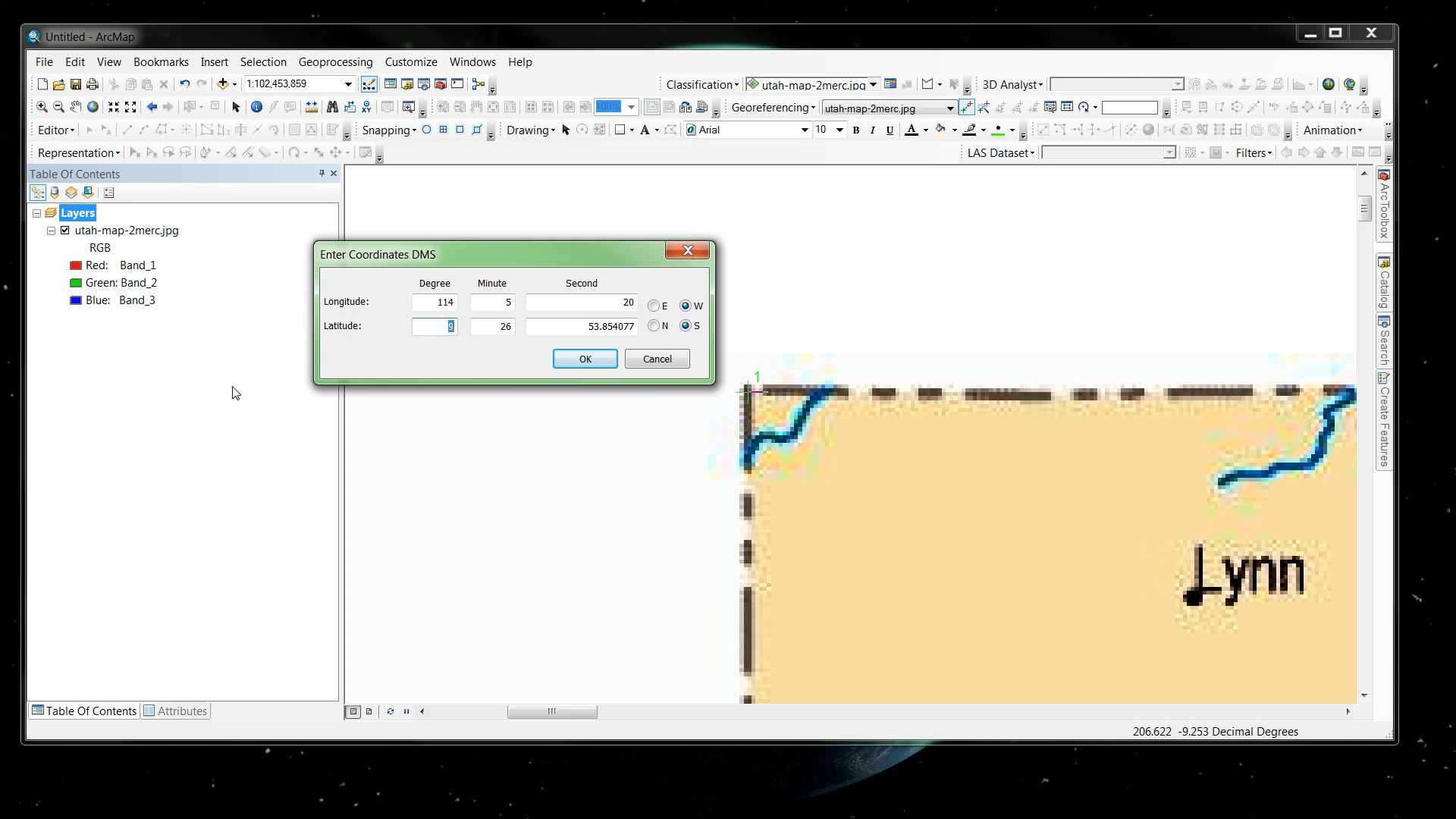
{"action": "type", "text": "42"}
{"action": "key", "text": "Tab"}
{"action": "type", "text": "00"}
{"action": "key", "text": "Tab"}
{"action": "type", "text": "00"}
{"action": "left_click", "coordinate": [654, 327]}
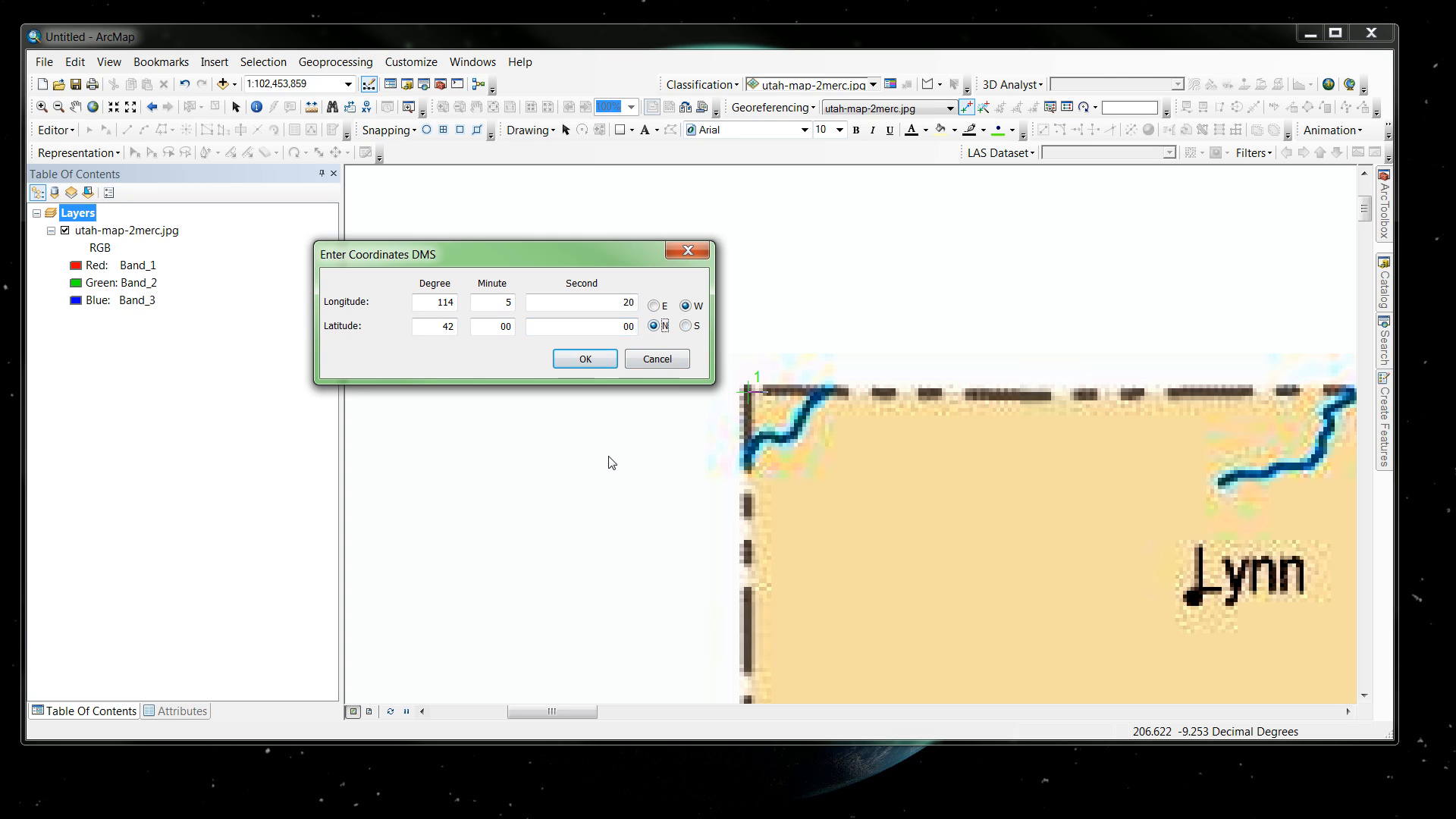
{"action": "left_click", "coordinate": [585, 359]}
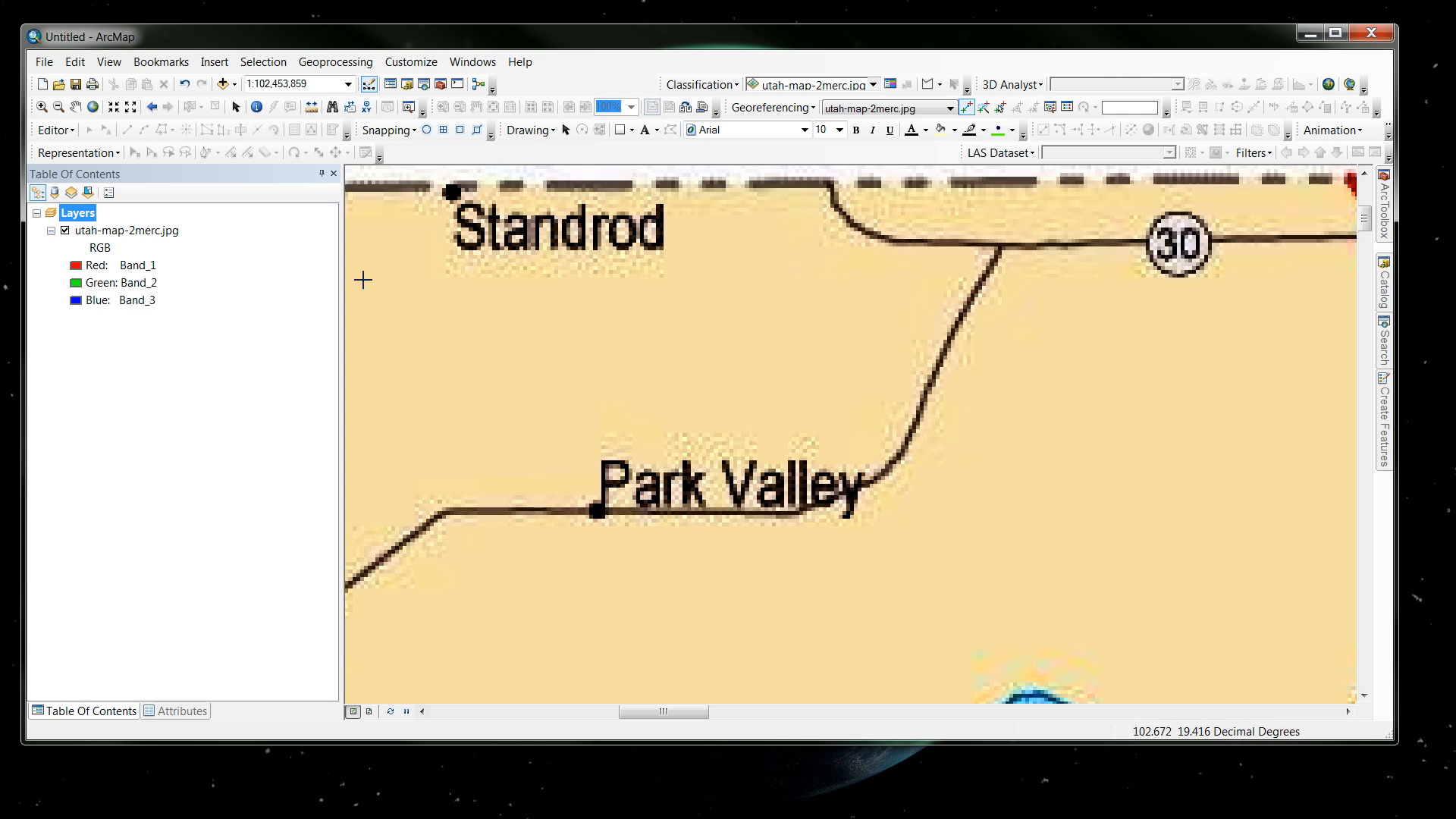
Step: Add a second georeferencing control point at the southwest corner of the Utah map's border
{"action": "right_click", "coordinate": [149, 237]}
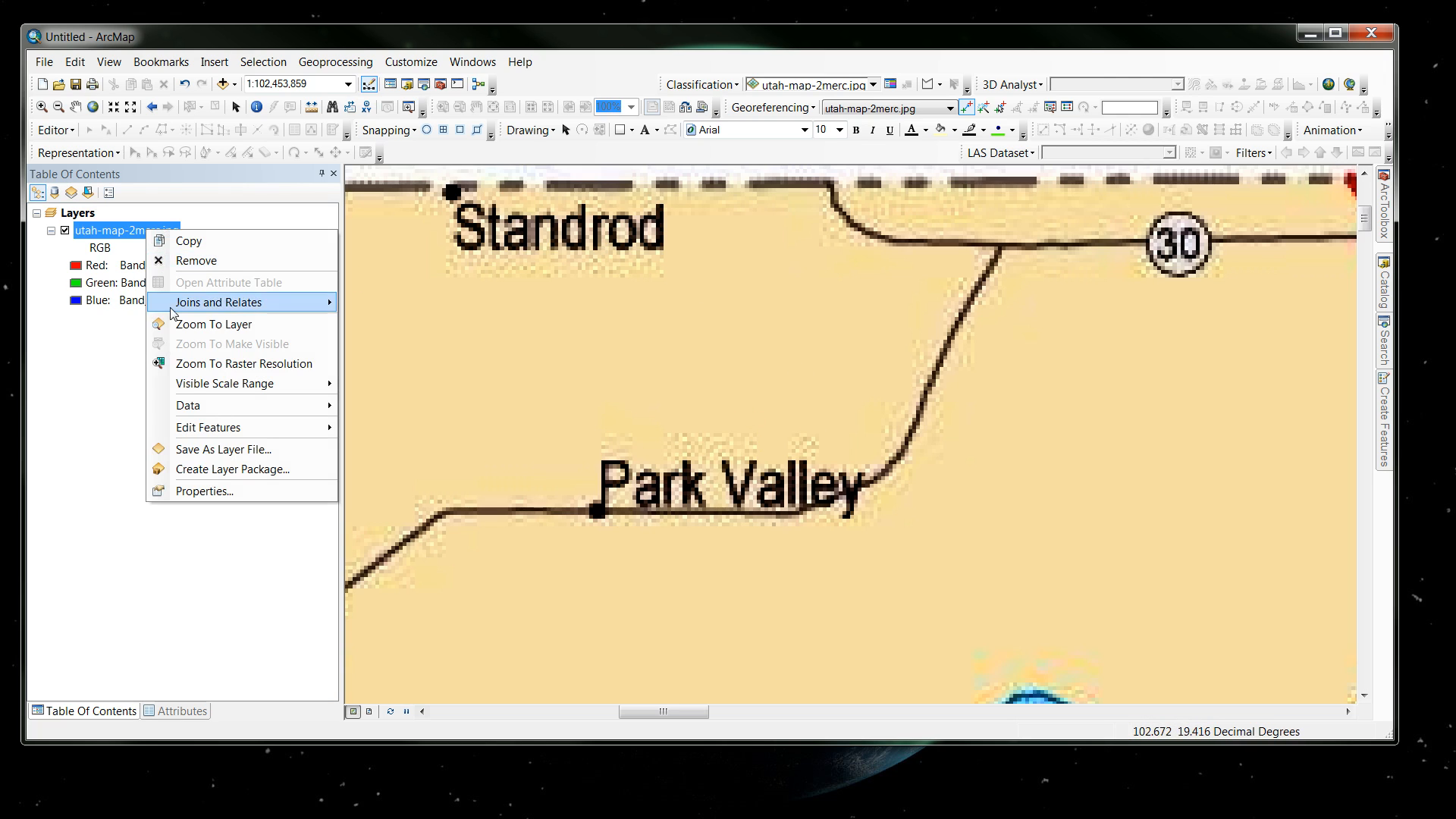
{"action": "left_click", "coordinate": [209, 332]}
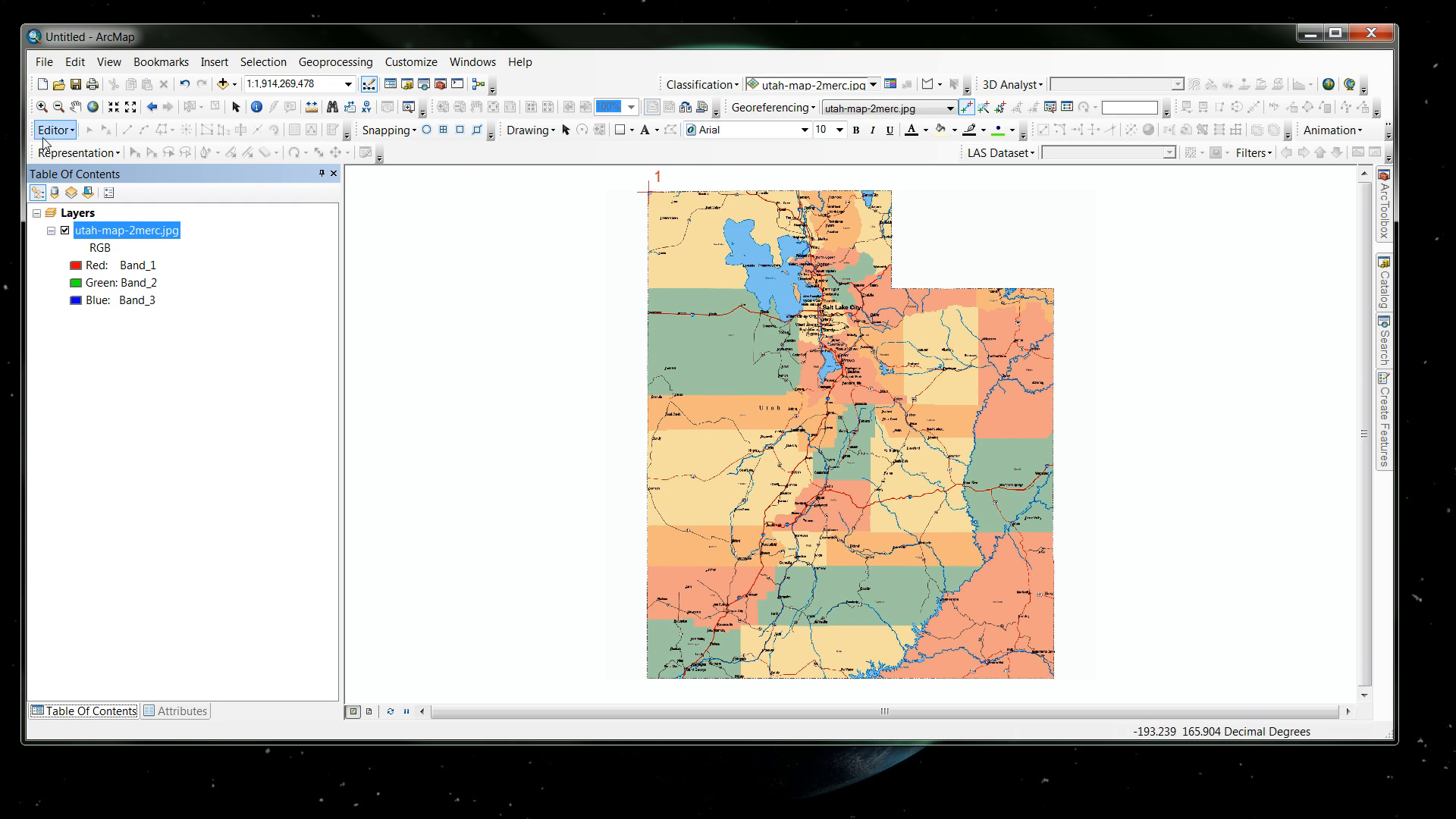
{"action": "left_click", "coordinate": [41, 107]}
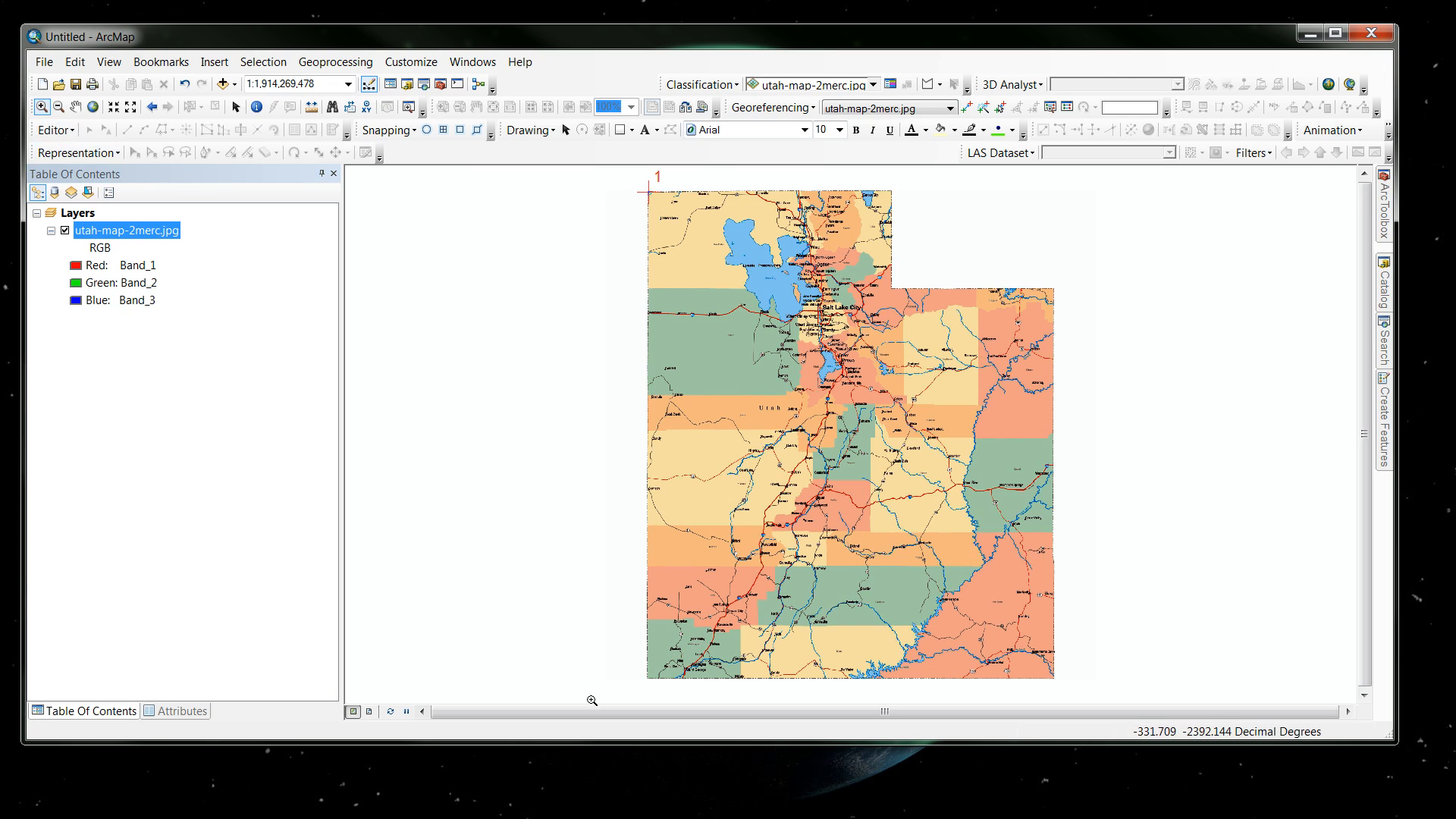
{"action": "left_click_drag", "start_coordinate": [633, 687], "coordinate": [678, 658]}
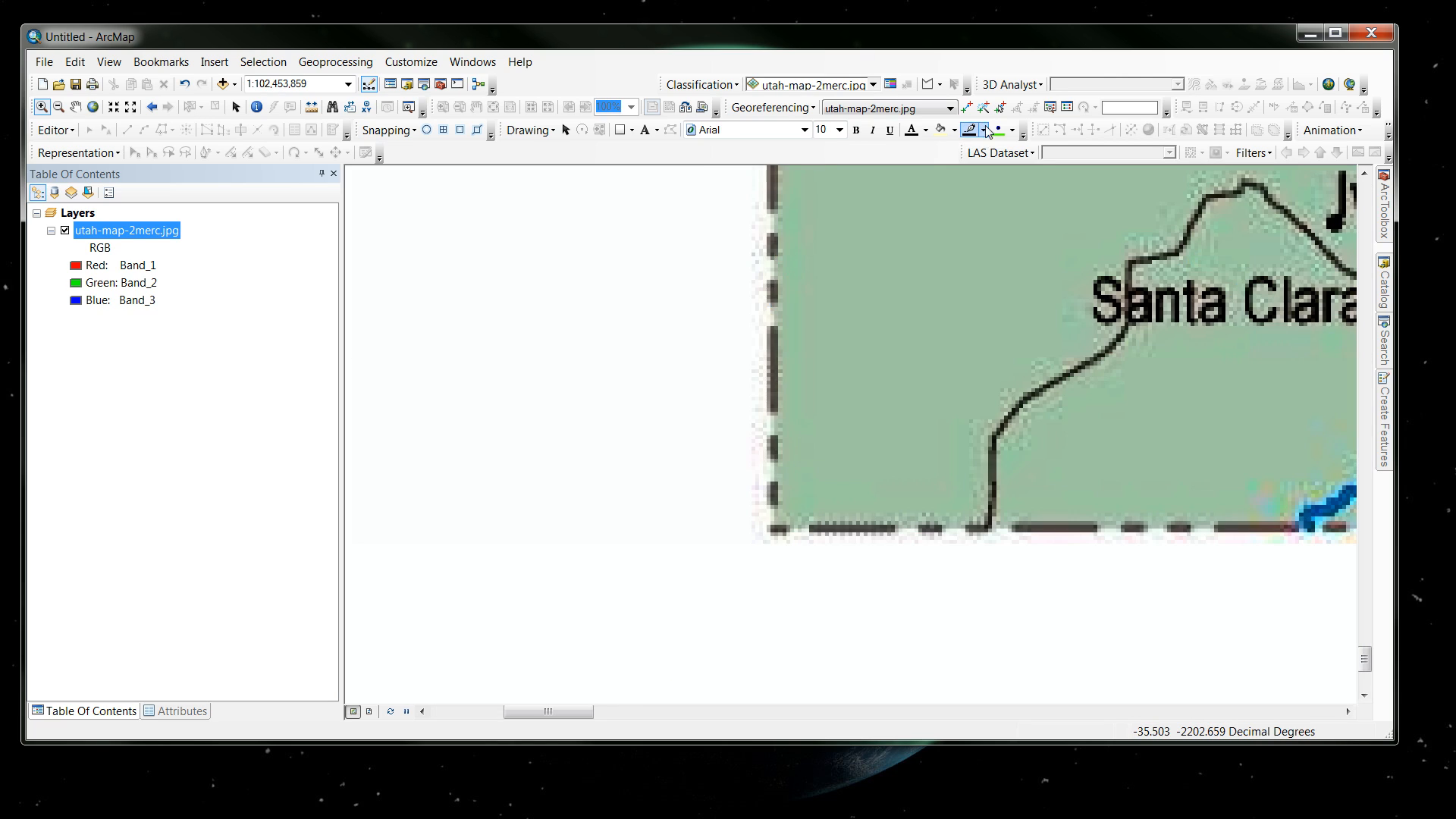
{"action": "left_click", "coordinate": [967, 109]}
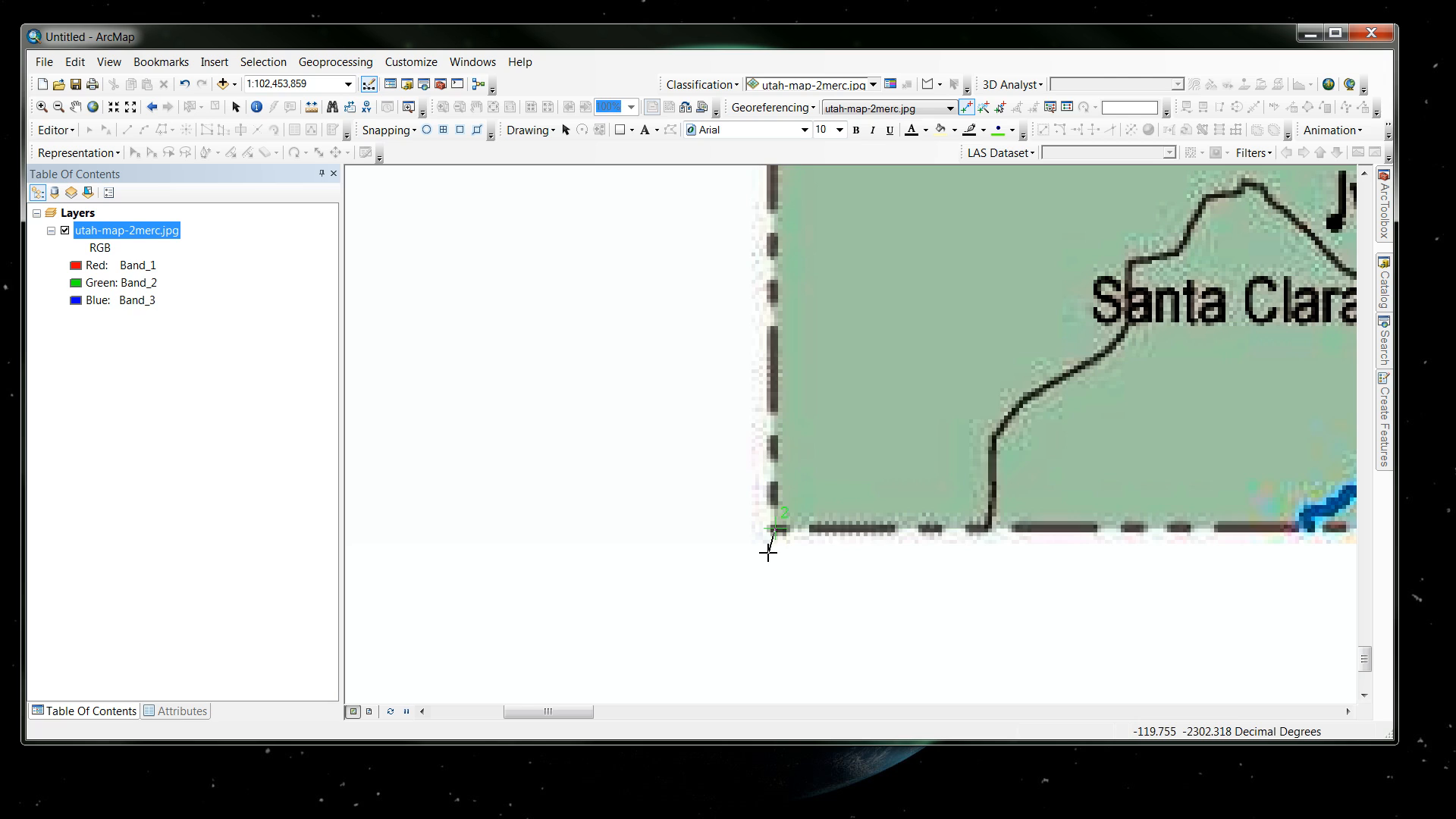
{"action": "left_click", "coordinate": [775, 529]}
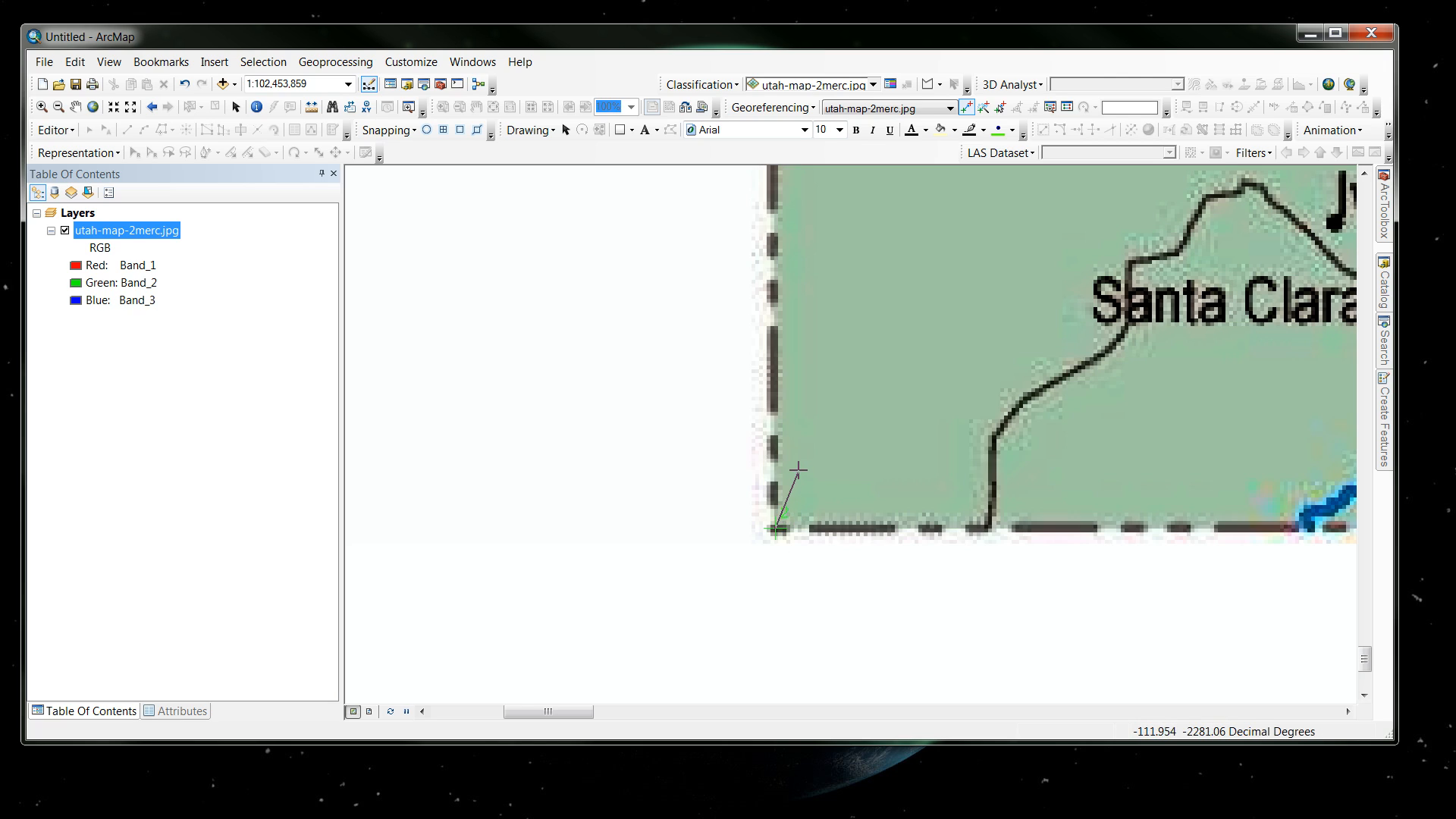
Step: Enter the southwest control point's longitude in DMS as 114° 5' 20" W
{"action": "right_click", "coordinate": [781, 504]}
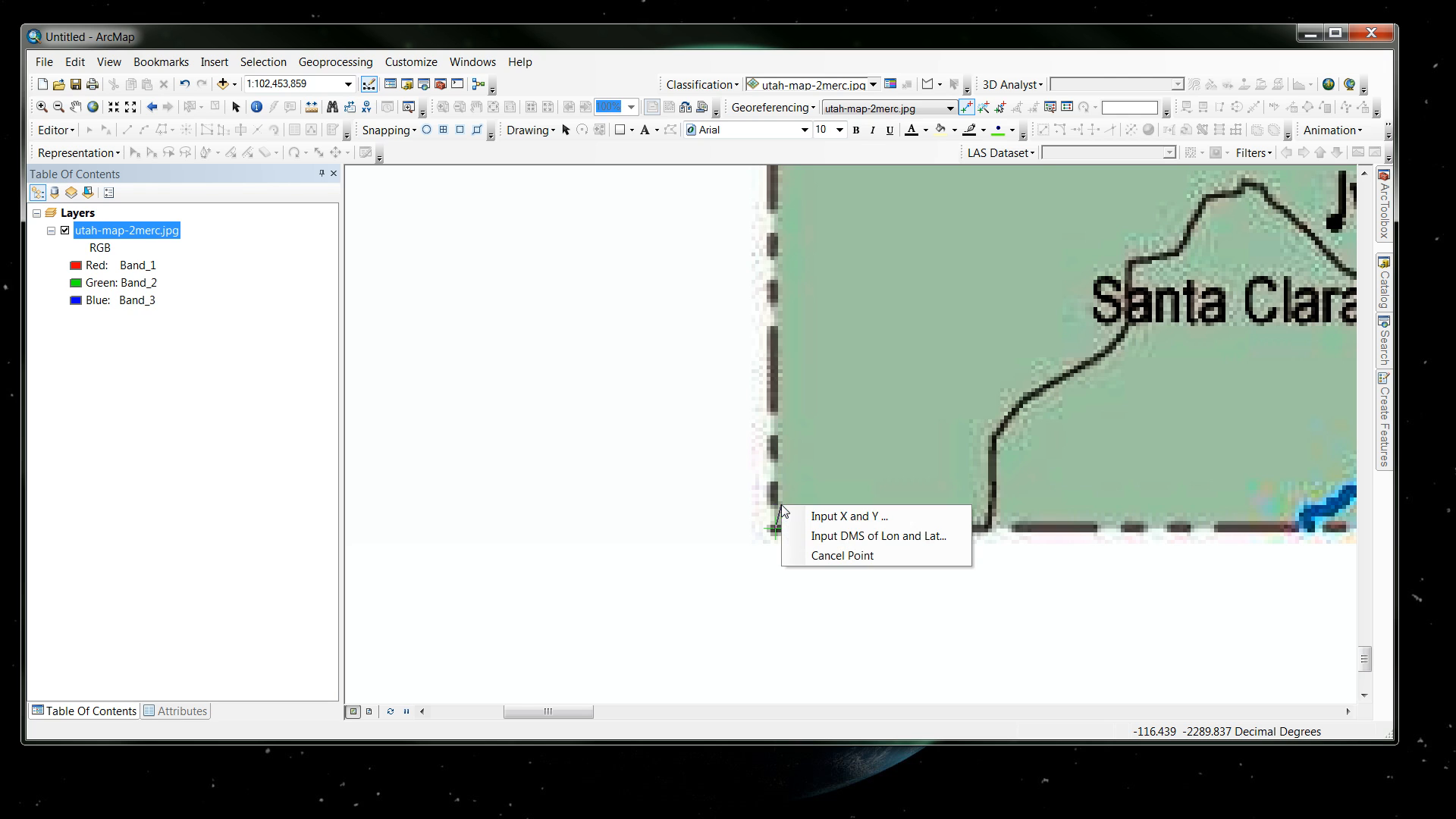
{"action": "left_click", "coordinate": [856, 535]}
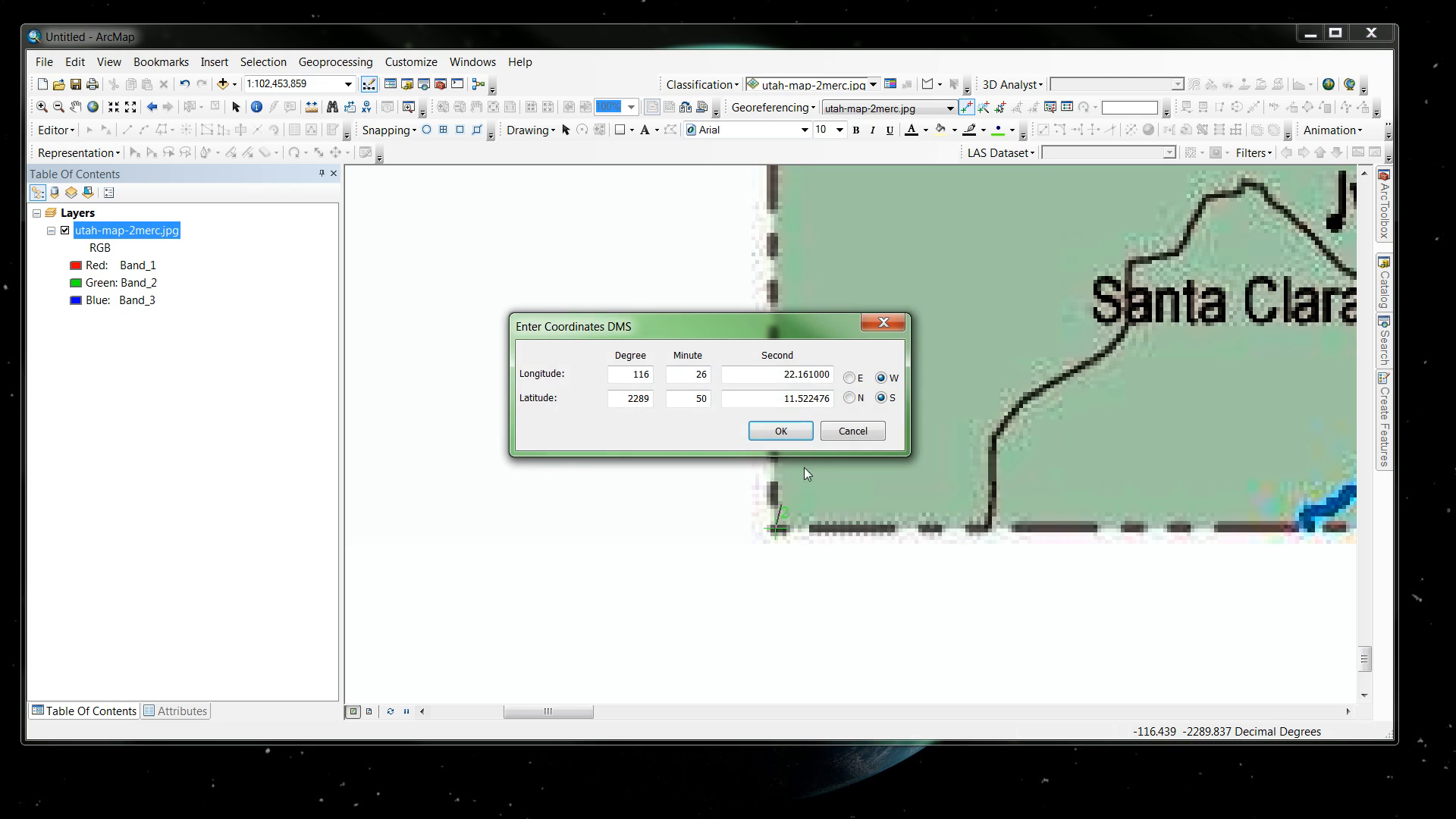
{"action": "double_click", "coordinate": [631, 374]}
{"action": "type", "text": "11"}
{"action": "key", "text": "Tab"}
{"action": "type", "text": "5"}
{"action": "key", "text": "Tab"}
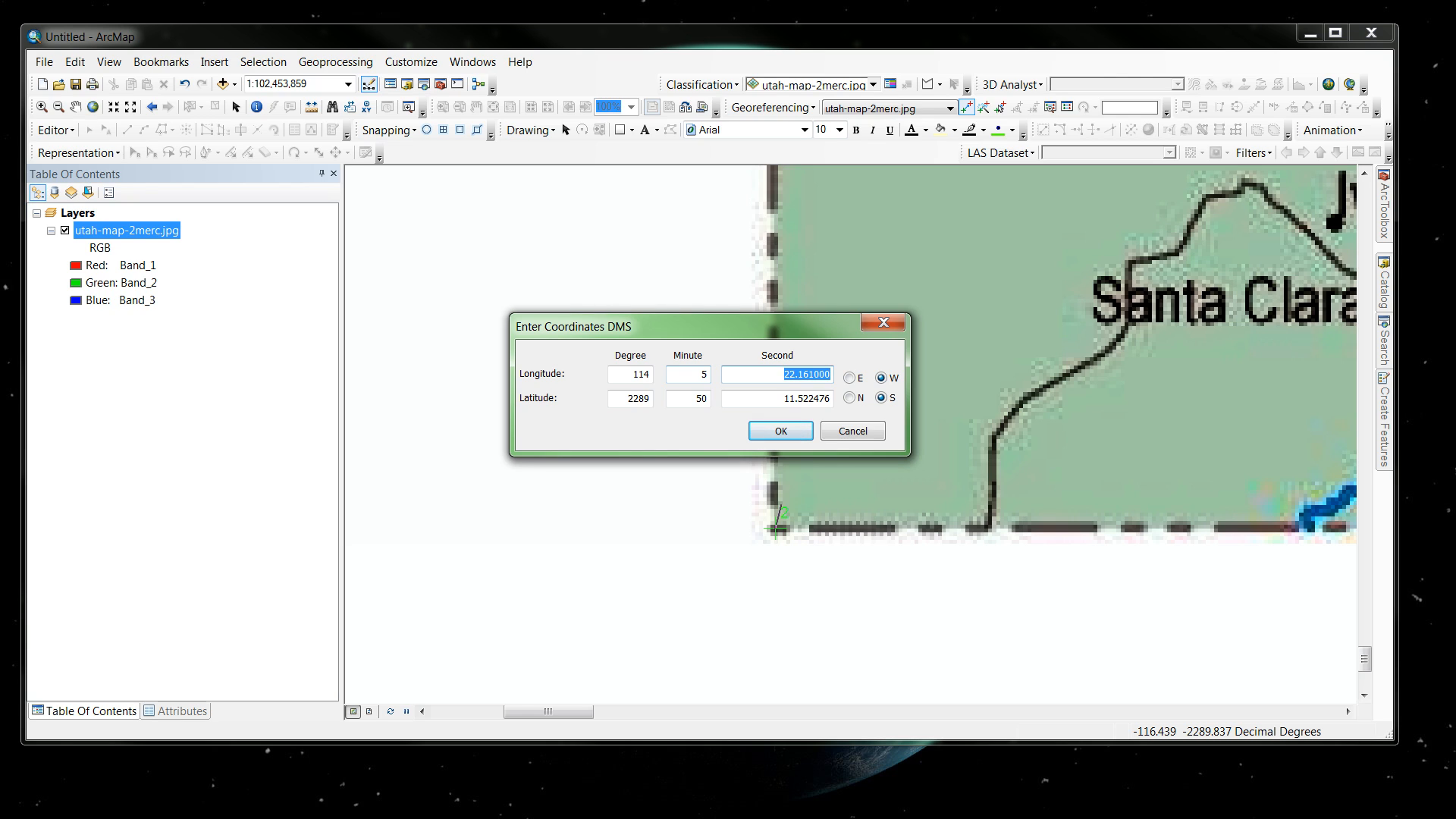
{"action": "type", "text": "20"}
Step: Set the southwest control point's latitude to 37° 00' 00" N and accept the coordinates
{"action": "double_click", "coordinate": [629, 400]}
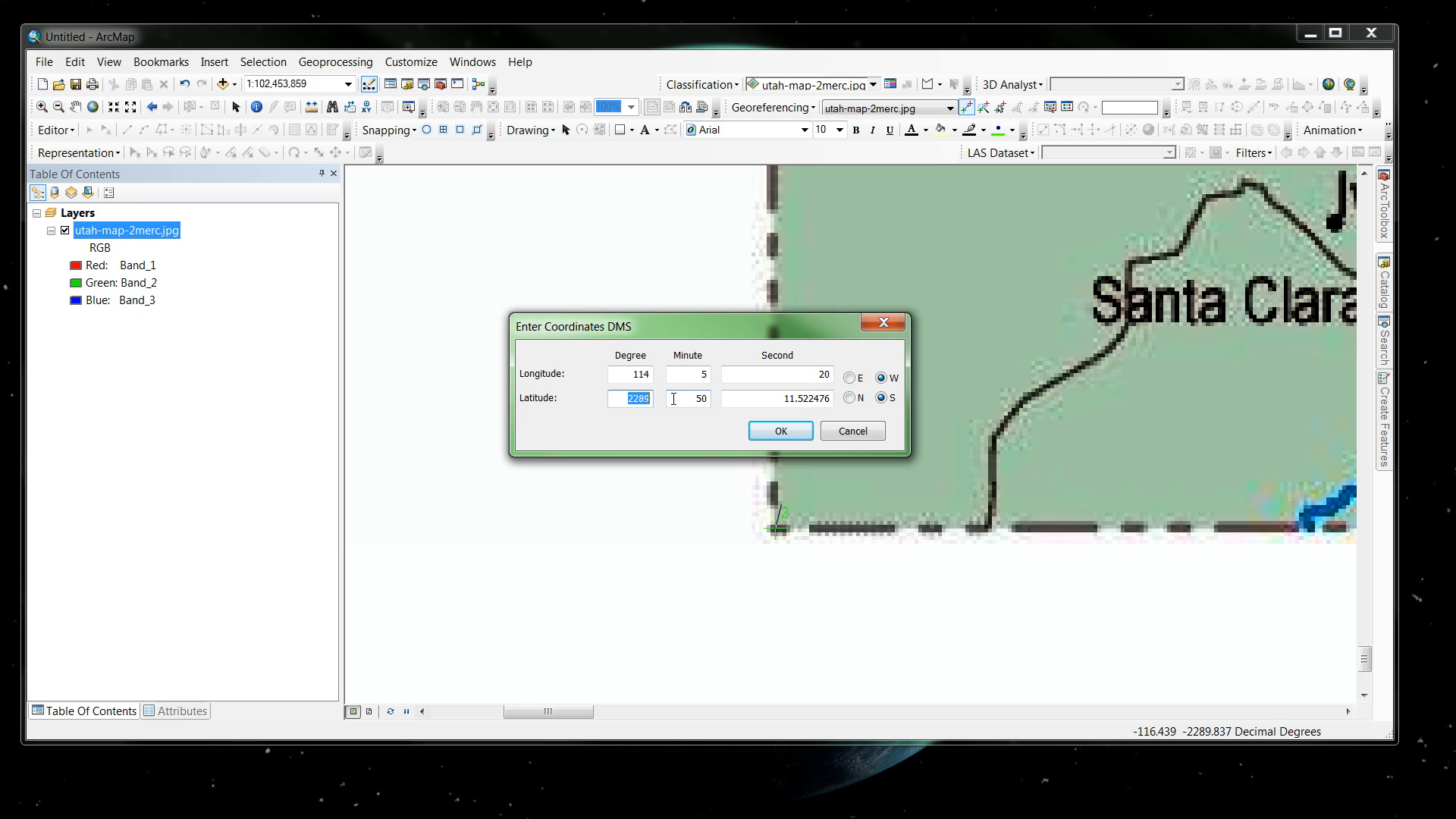
{"action": "type", "text": "37"}
{"action": "key", "text": "Tab"}
{"action": "type", "text": "00"}
{"action": "key", "text": "Tab"}
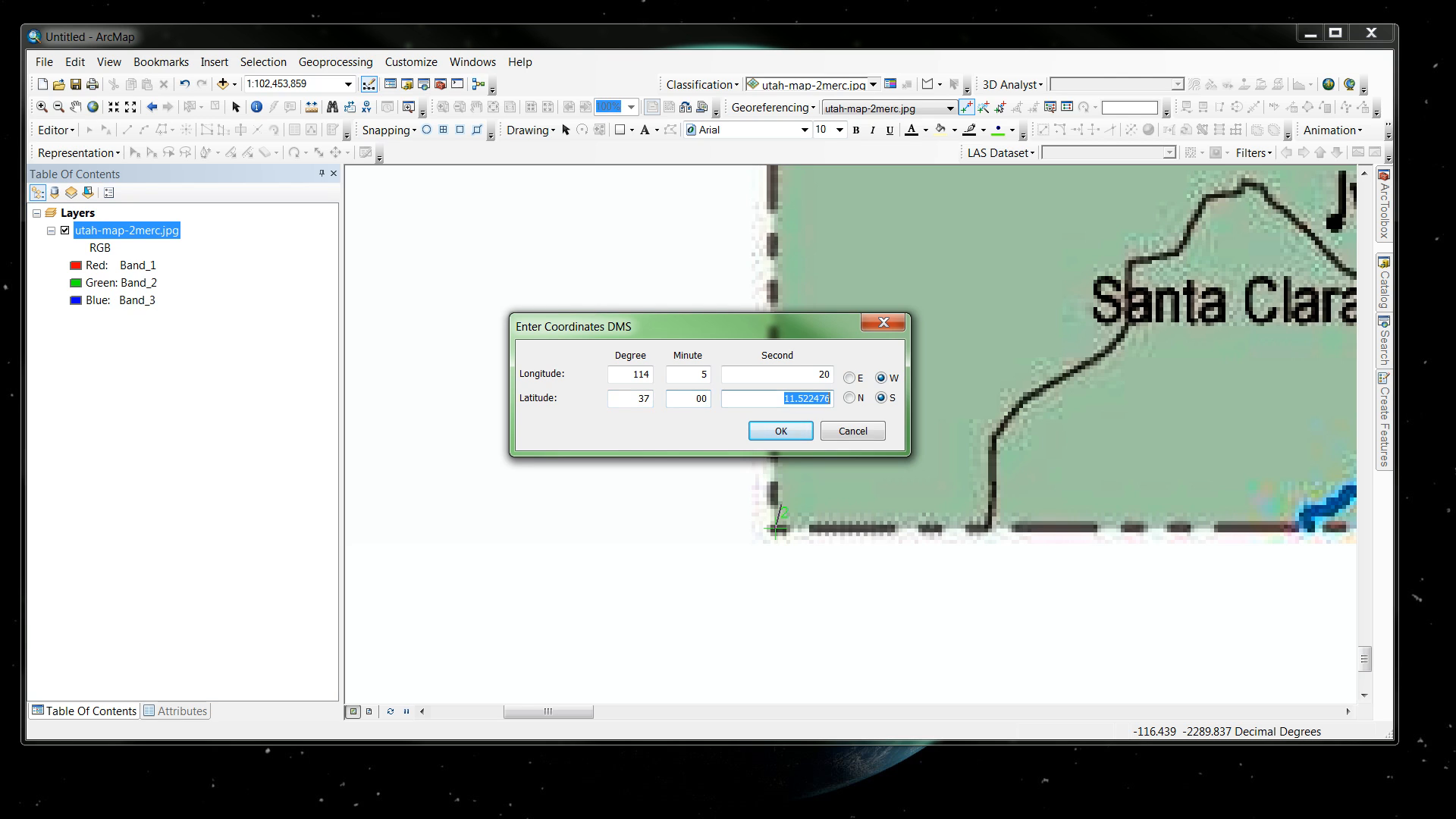
{"action": "type", "text": "00"}
{"action": "left_click", "coordinate": [850, 398]}
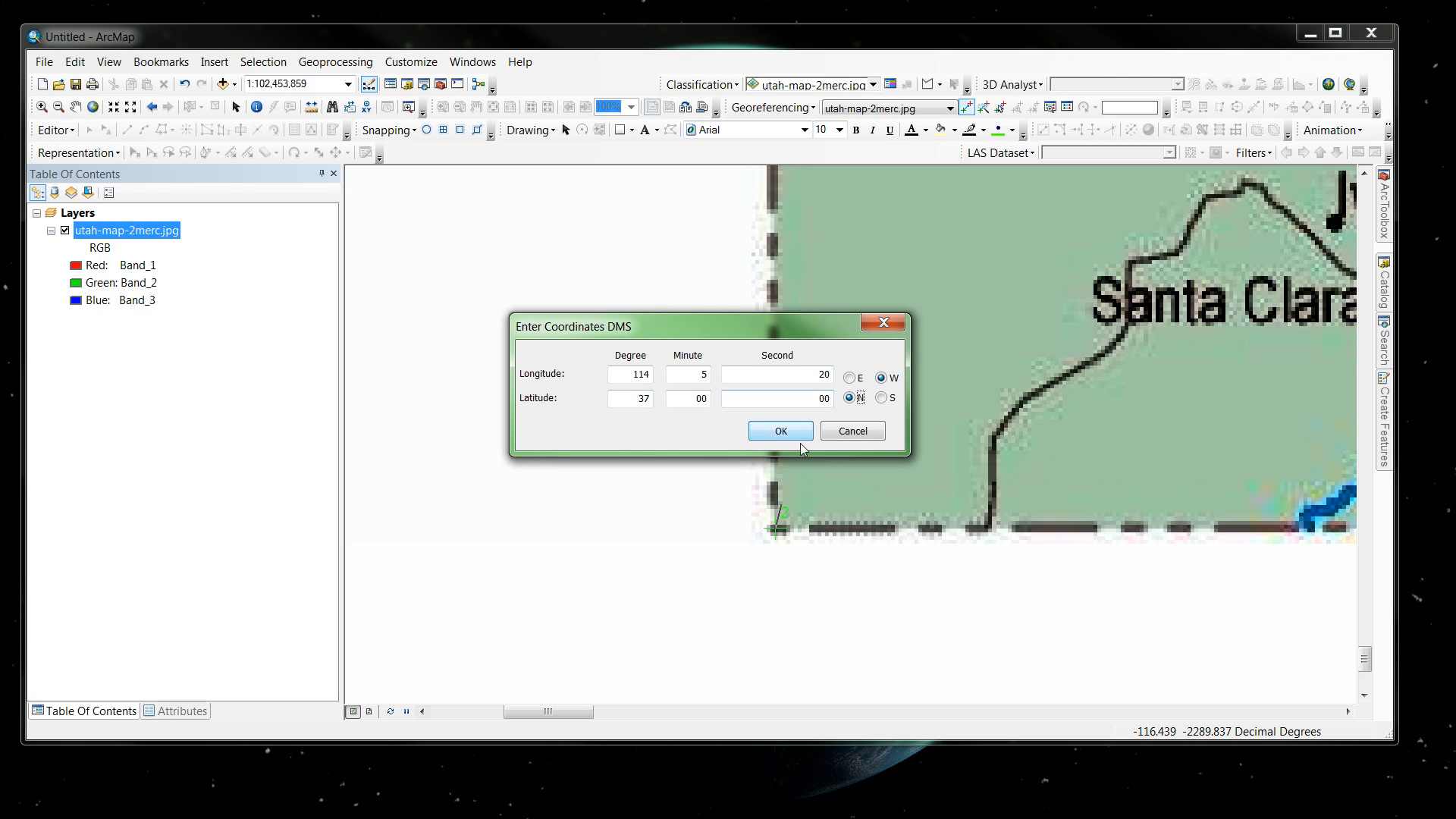
{"action": "left_click", "coordinate": [781, 430]}
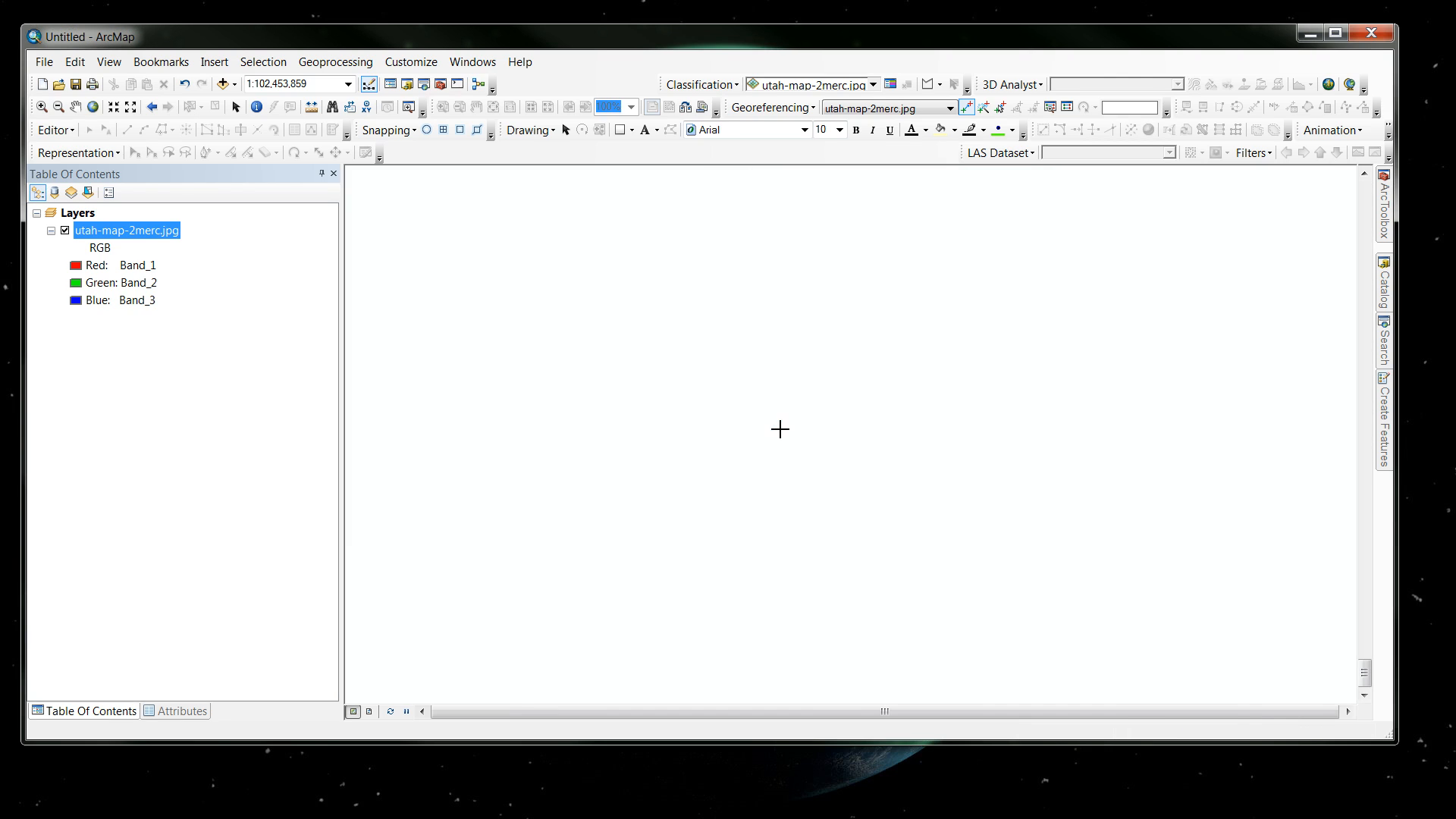
Step: Add a third georeferencing control point at the southeast corner of Utah's border and open its DMS coordinate entry
{"action": "right_click", "coordinate": [115, 237]}
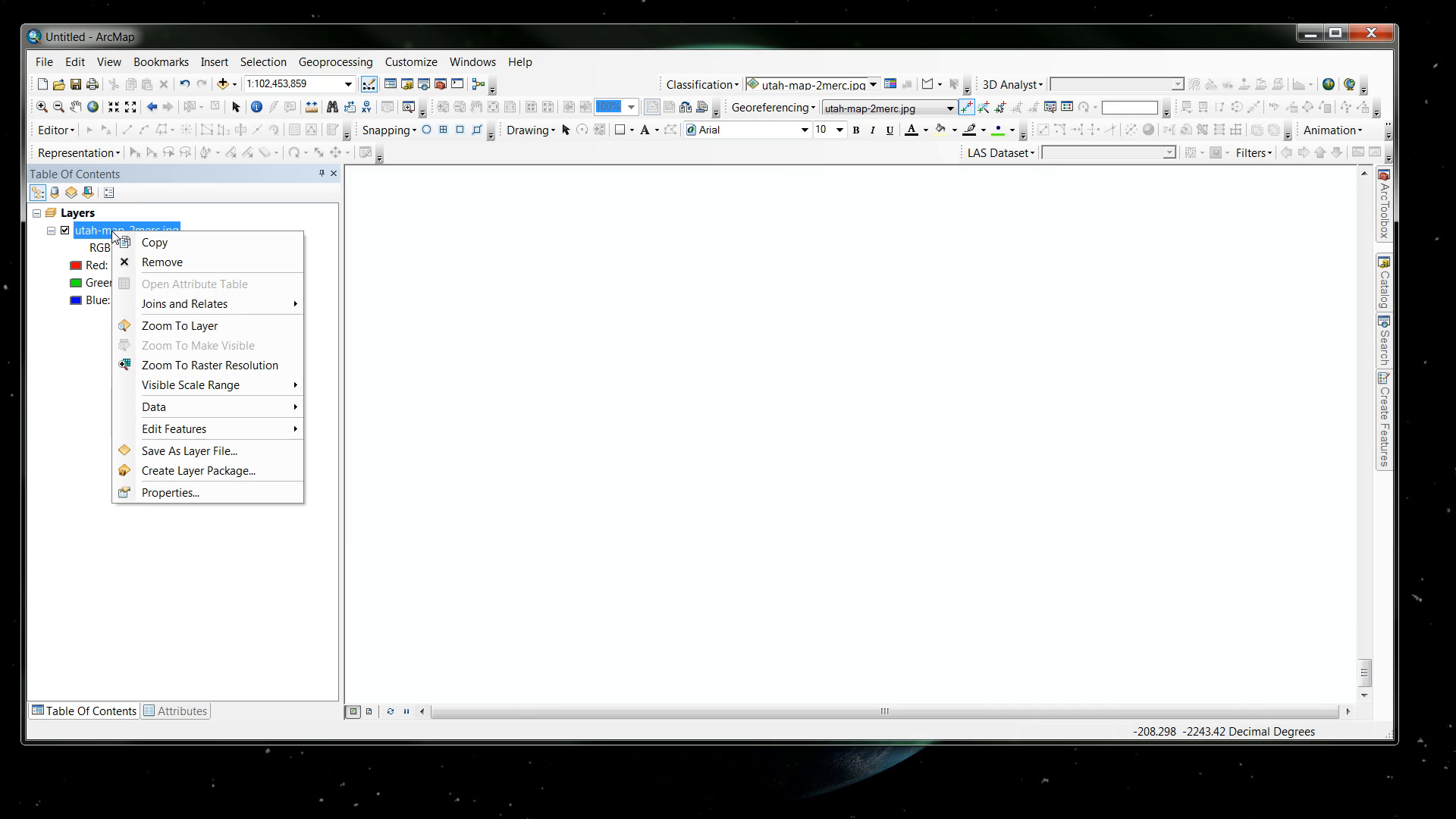
{"action": "left_click", "coordinate": [164, 327]}
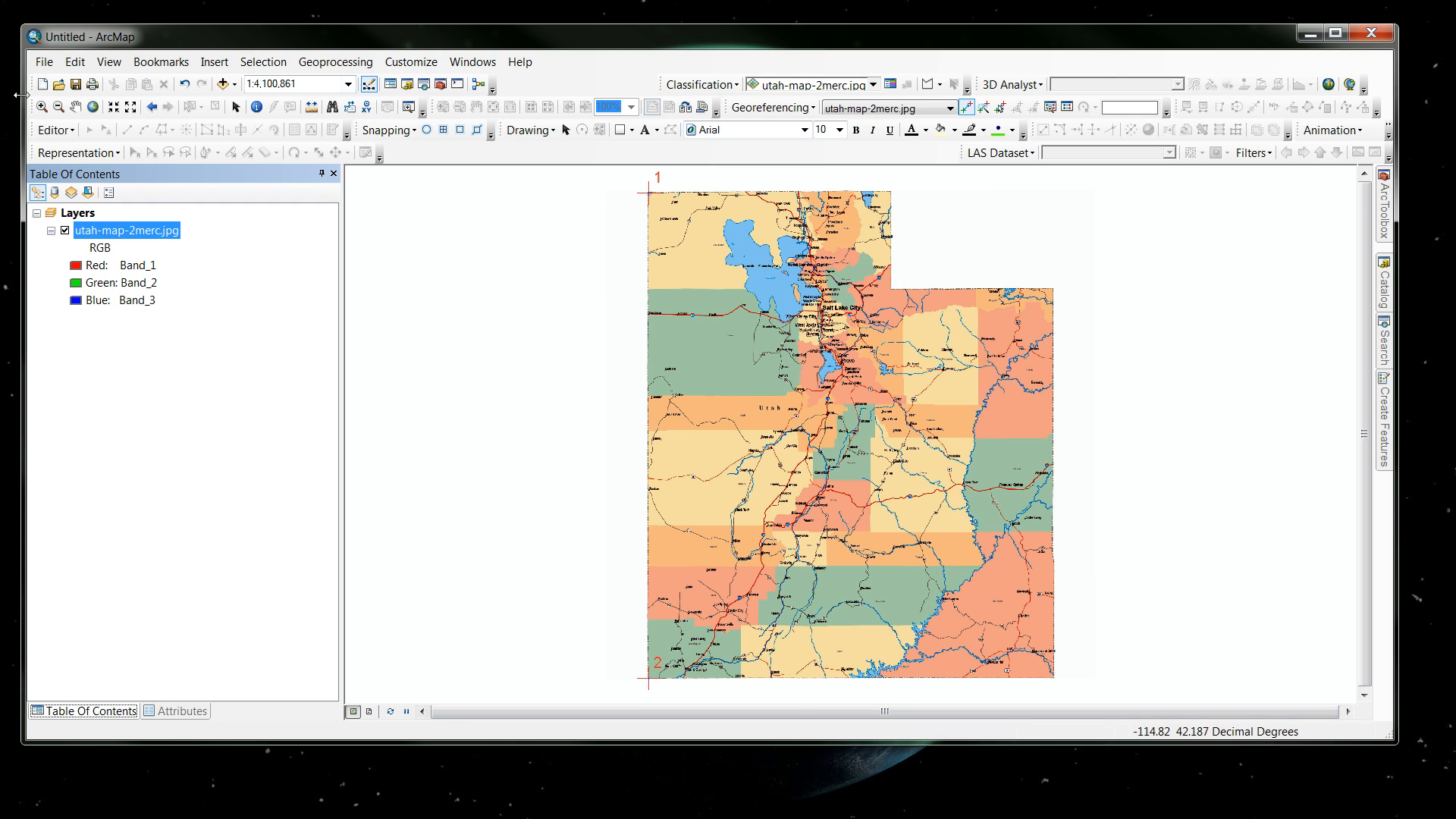
{"action": "left_click", "coordinate": [42, 106]}
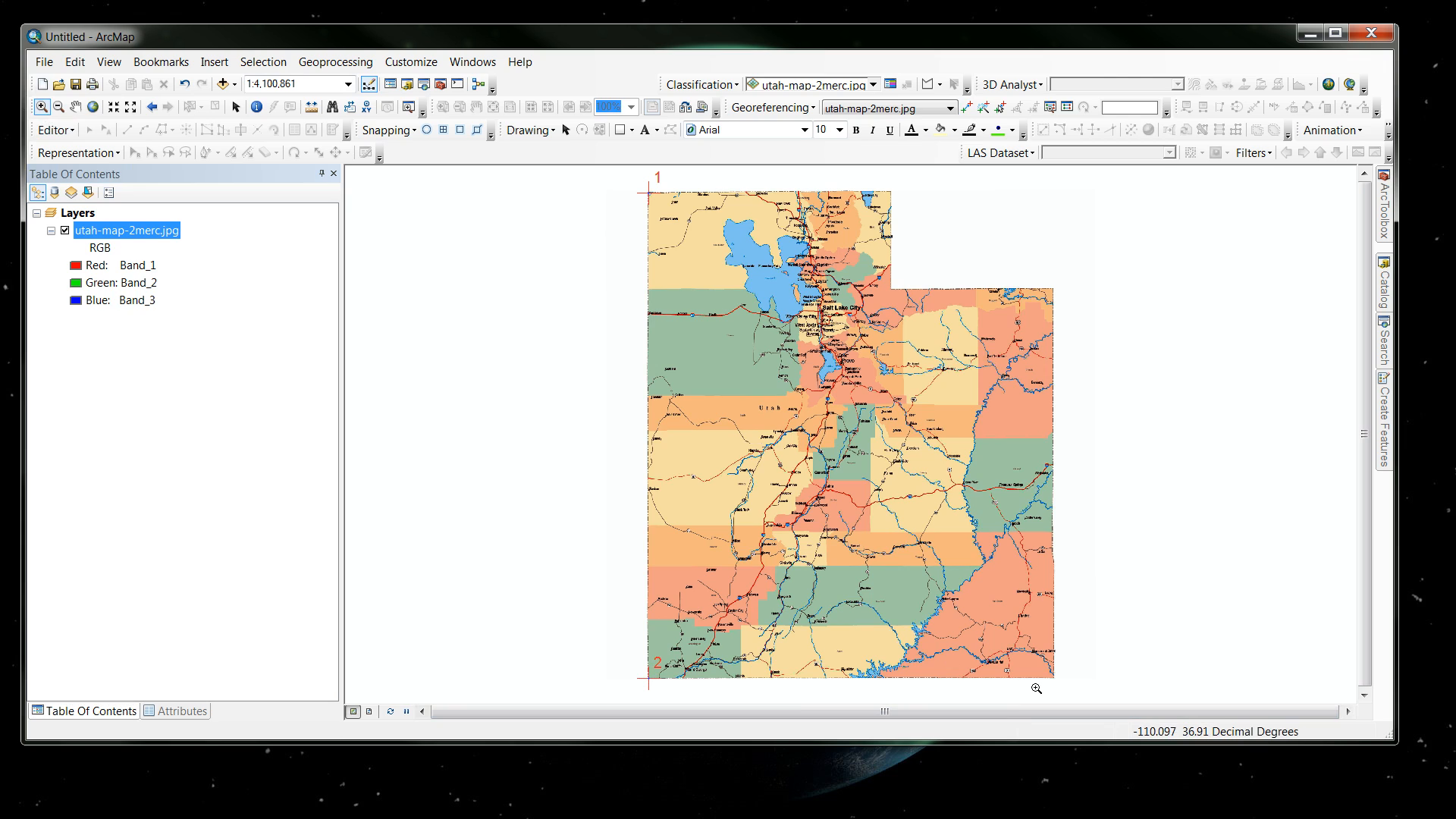
{"action": "left_click_drag", "start_coordinate": [1036, 687], "coordinate": [1067, 663]}
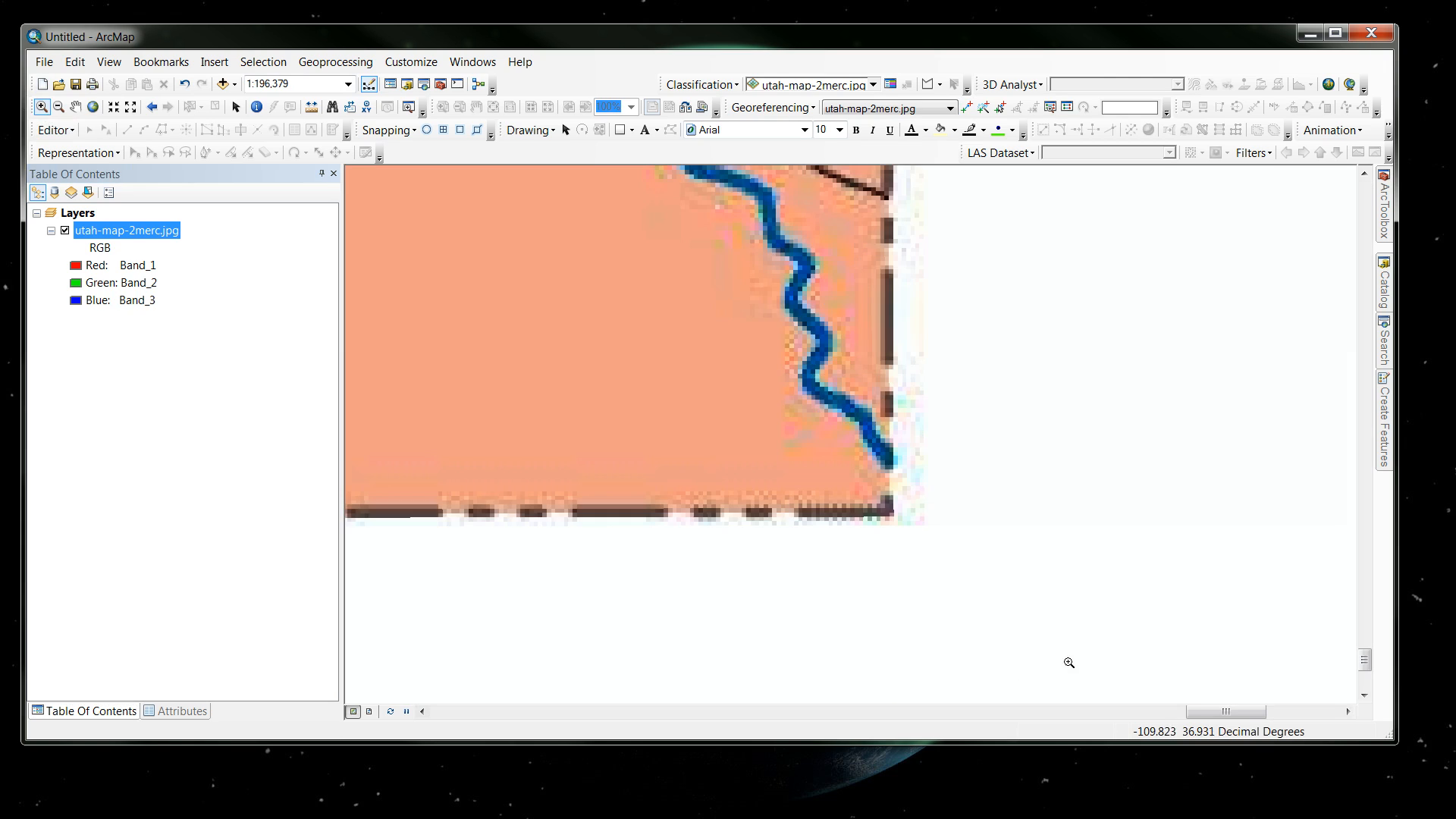
{"action": "left_click", "coordinate": [967, 110]}
{"action": "left_click", "coordinate": [892, 511]}
{"action": "right_click", "coordinate": [893, 511]}
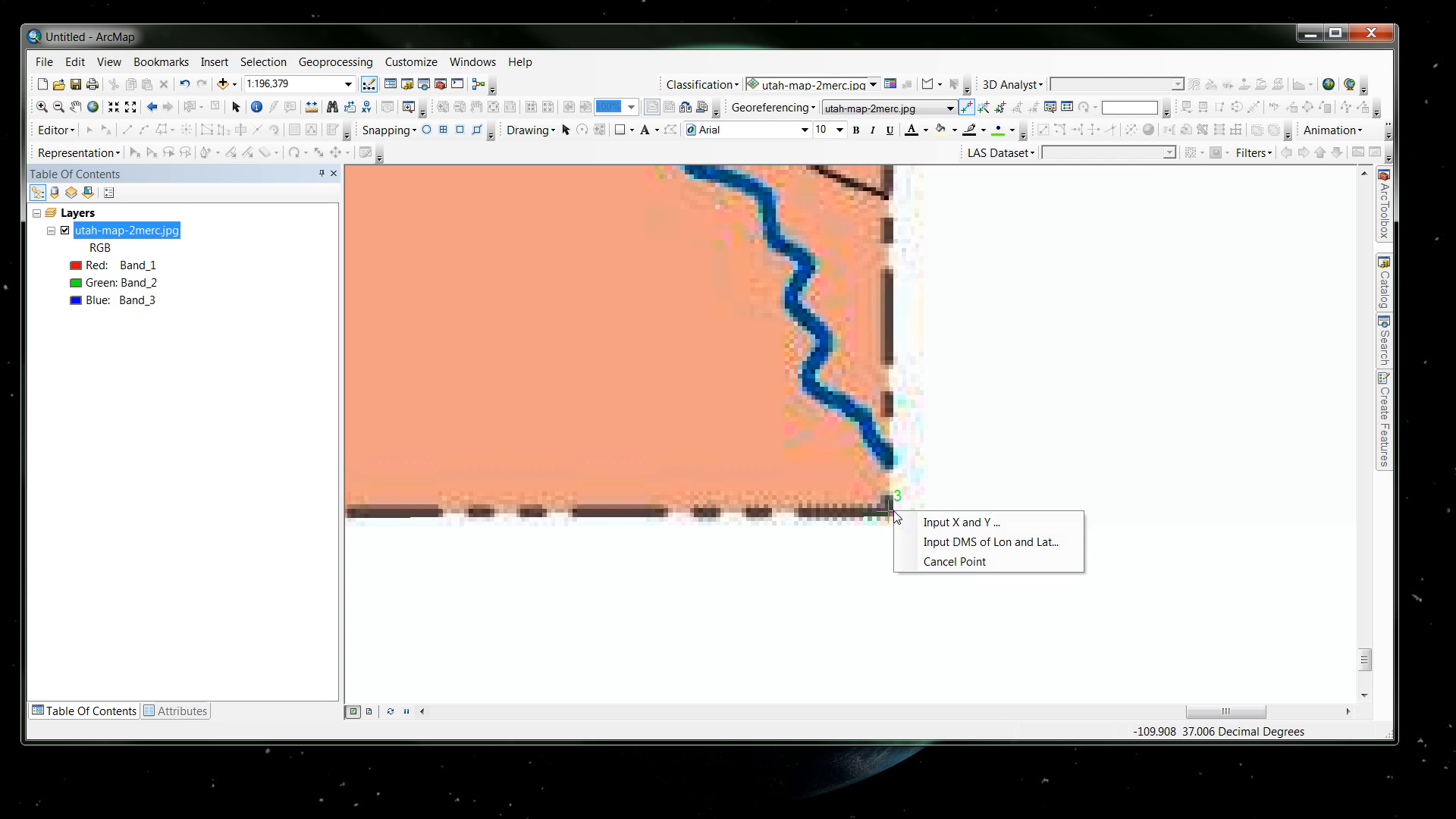
{"action": "left_click", "coordinate": [973, 543]}
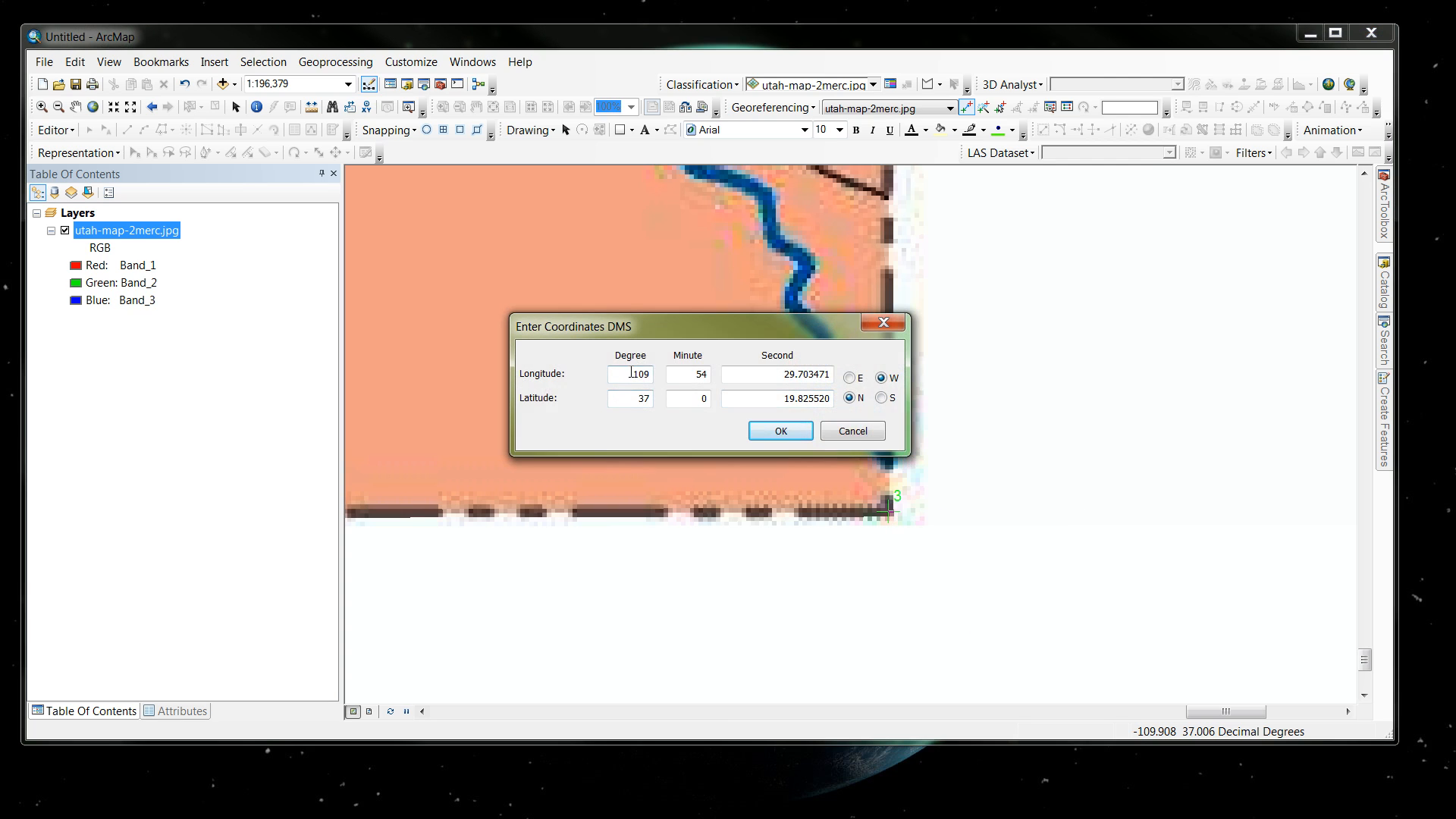
Step: Enter the southeast control point's longitude in DMS as 109° 6' 28" W
{"action": "left_click_drag", "start_coordinate": [628, 372], "coordinate": [690, 379]}
{"action": "type", "text": "109"}
{"action": "double_click", "coordinate": [691, 377]}
{"action": "type", "text": "6"}
{"action": "key", "text": "Tab"}
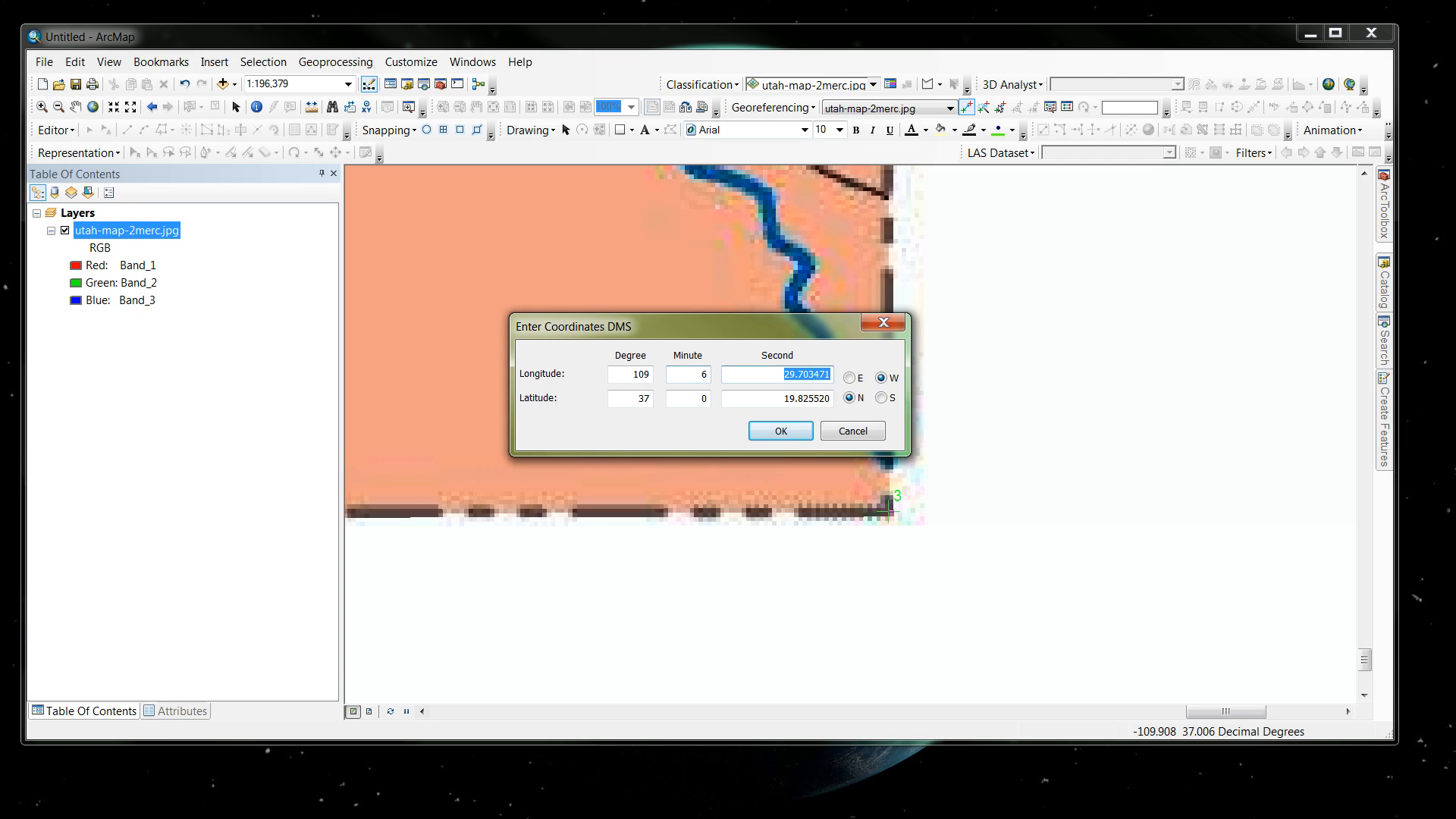
{"action": "type", "text": "28"}
Step: Set the southeast control point's latitude to 37° 00' 00" N and accept the coordinates
{"action": "double_click", "coordinate": [631, 400]}
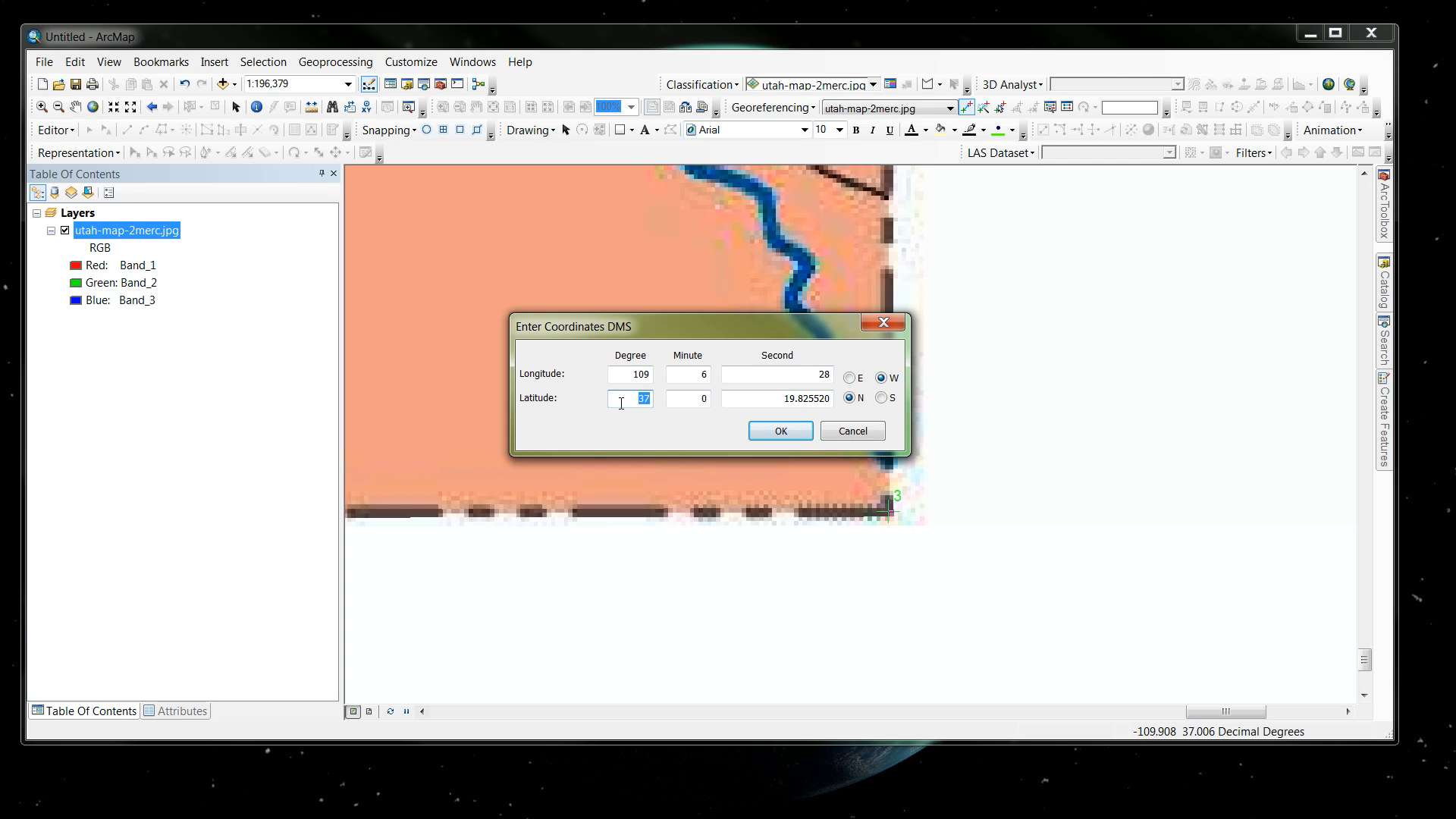
{"action": "type", "text": "37"}
{"action": "key", "text": "Tab"}
{"action": "type", "text": "00"}
{"action": "key", "text": "Tab"}
{"action": "type", "text": "0"}
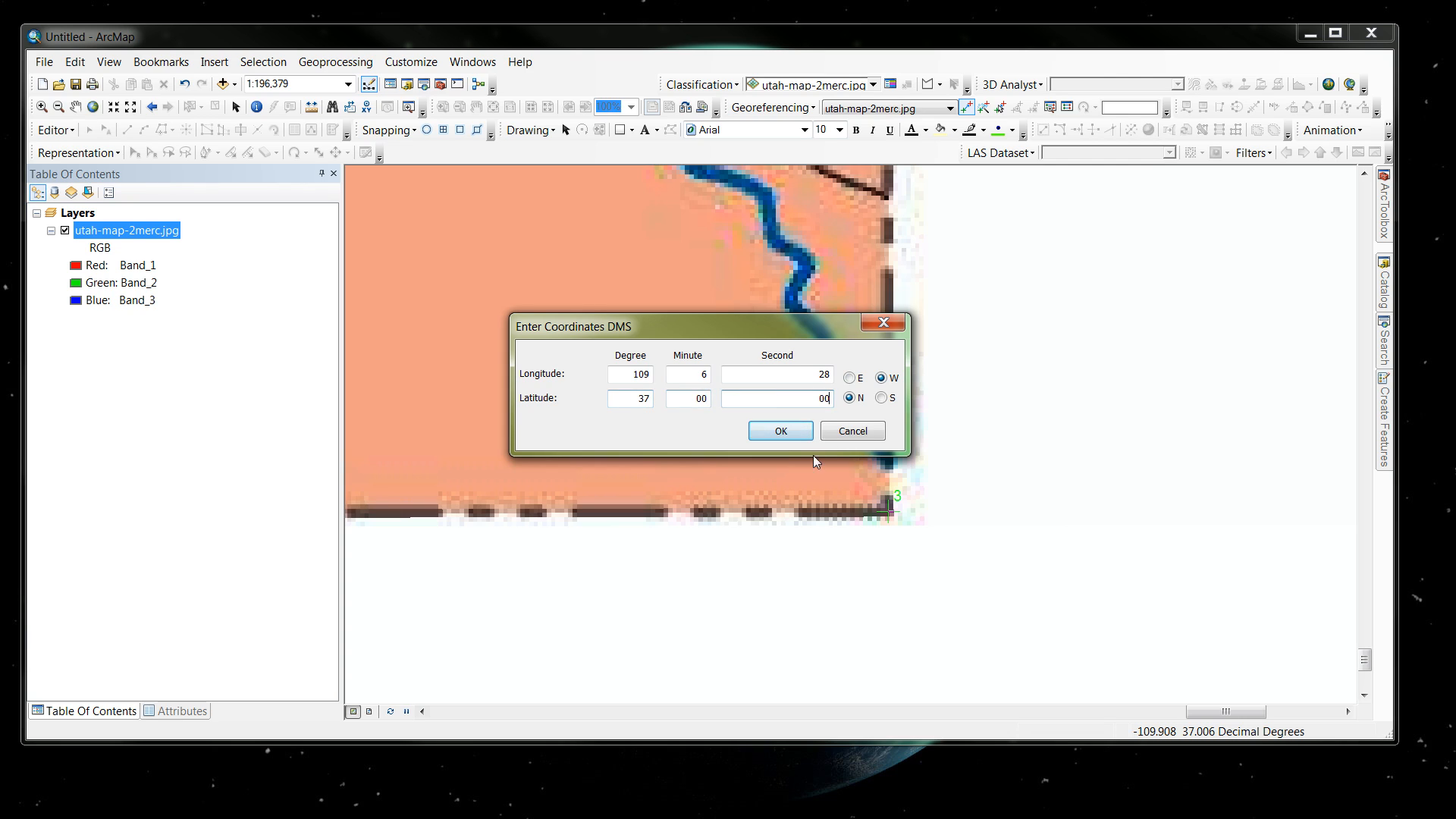
{"action": "left_click", "coordinate": [794, 431]}
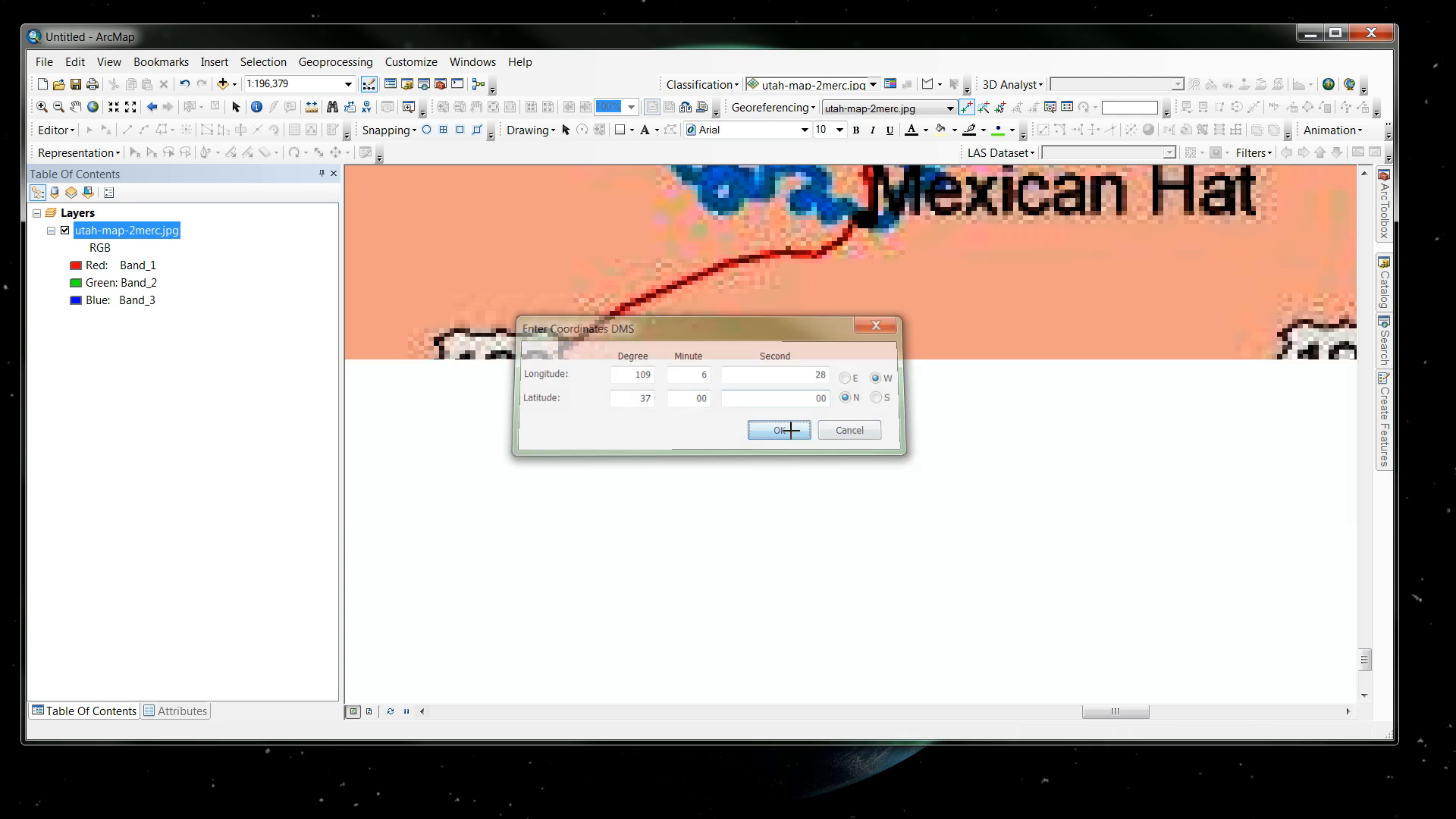
Step: Add a fourth control point at the northeast corner of Utah's border, below the notch, and open its DMS coordinate entry
{"action": "right_click", "coordinate": [128, 236]}
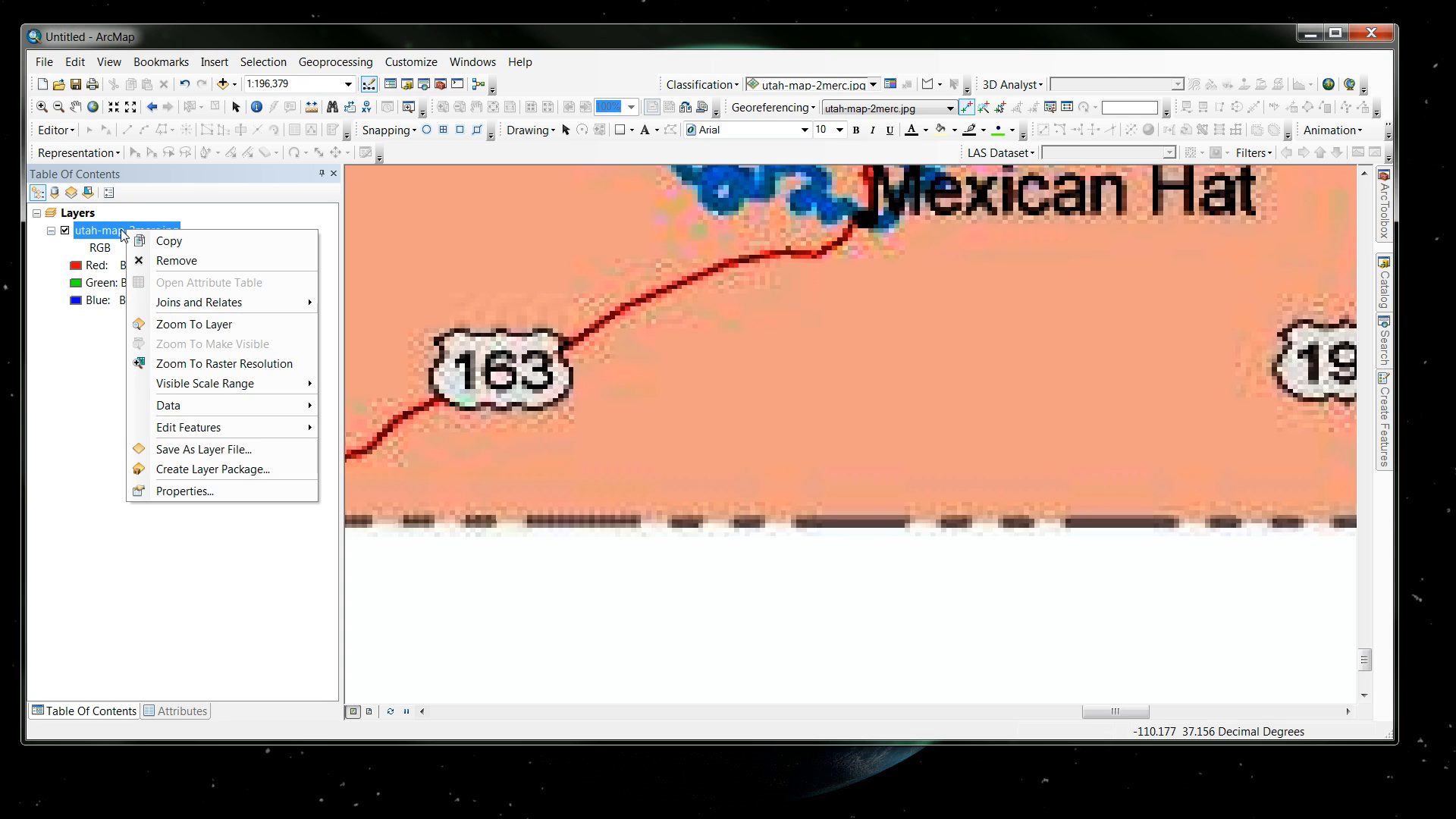
{"action": "left_click", "coordinate": [189, 324]}
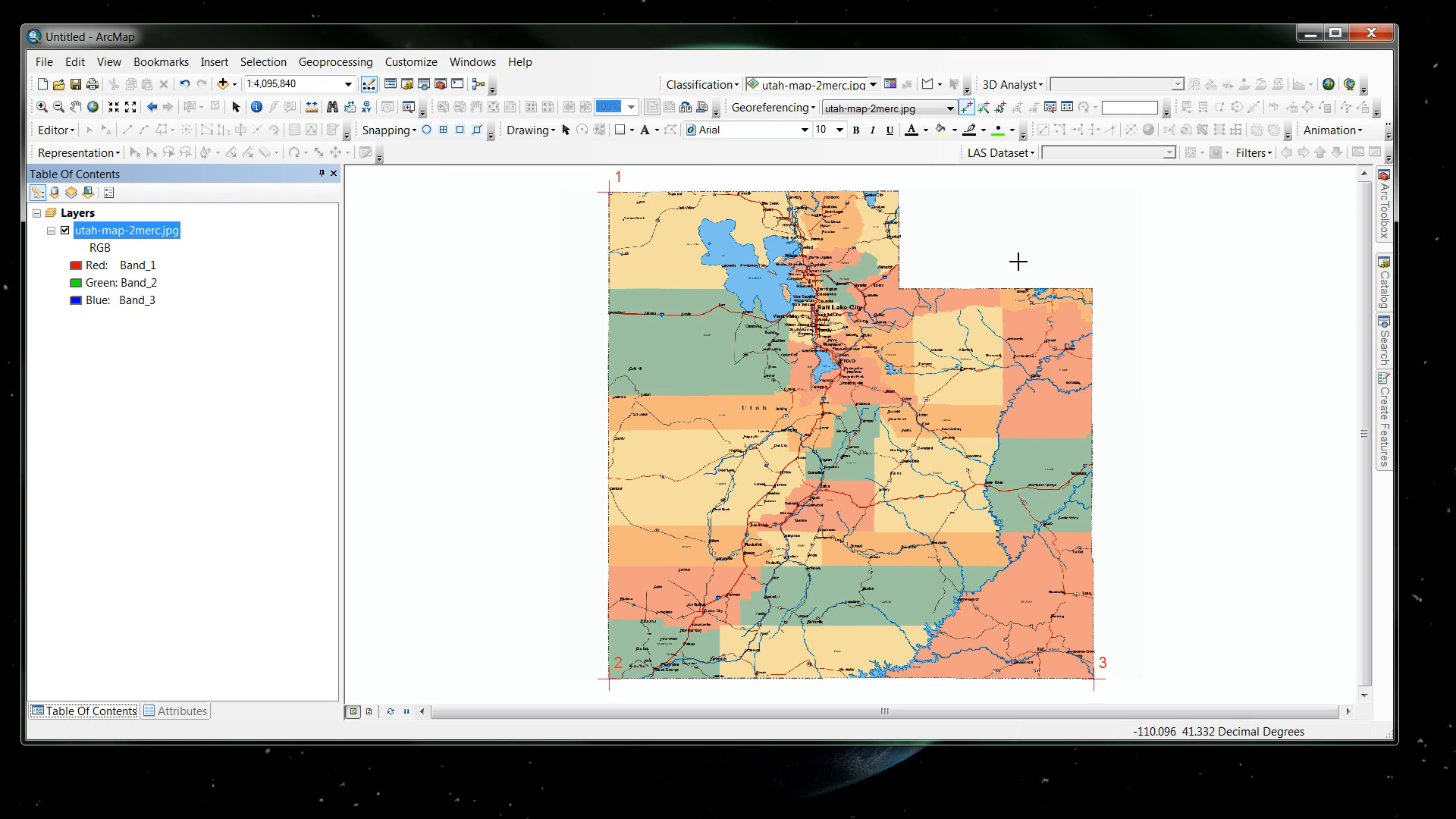
{"action": "left_click", "coordinate": [41, 106]}
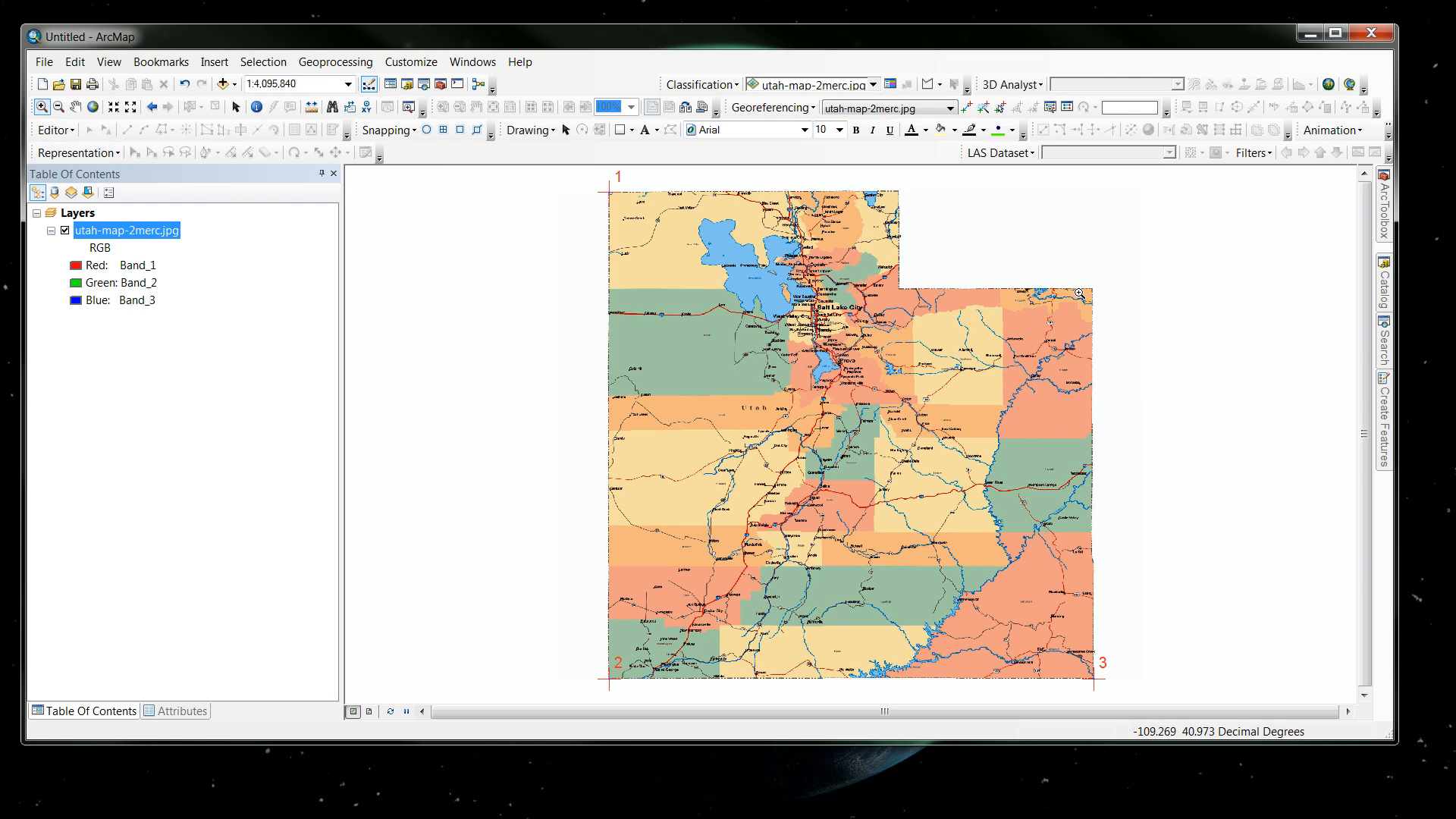
{"action": "left_click_drag", "start_coordinate": [1080, 274], "coordinate": [1100, 307]}
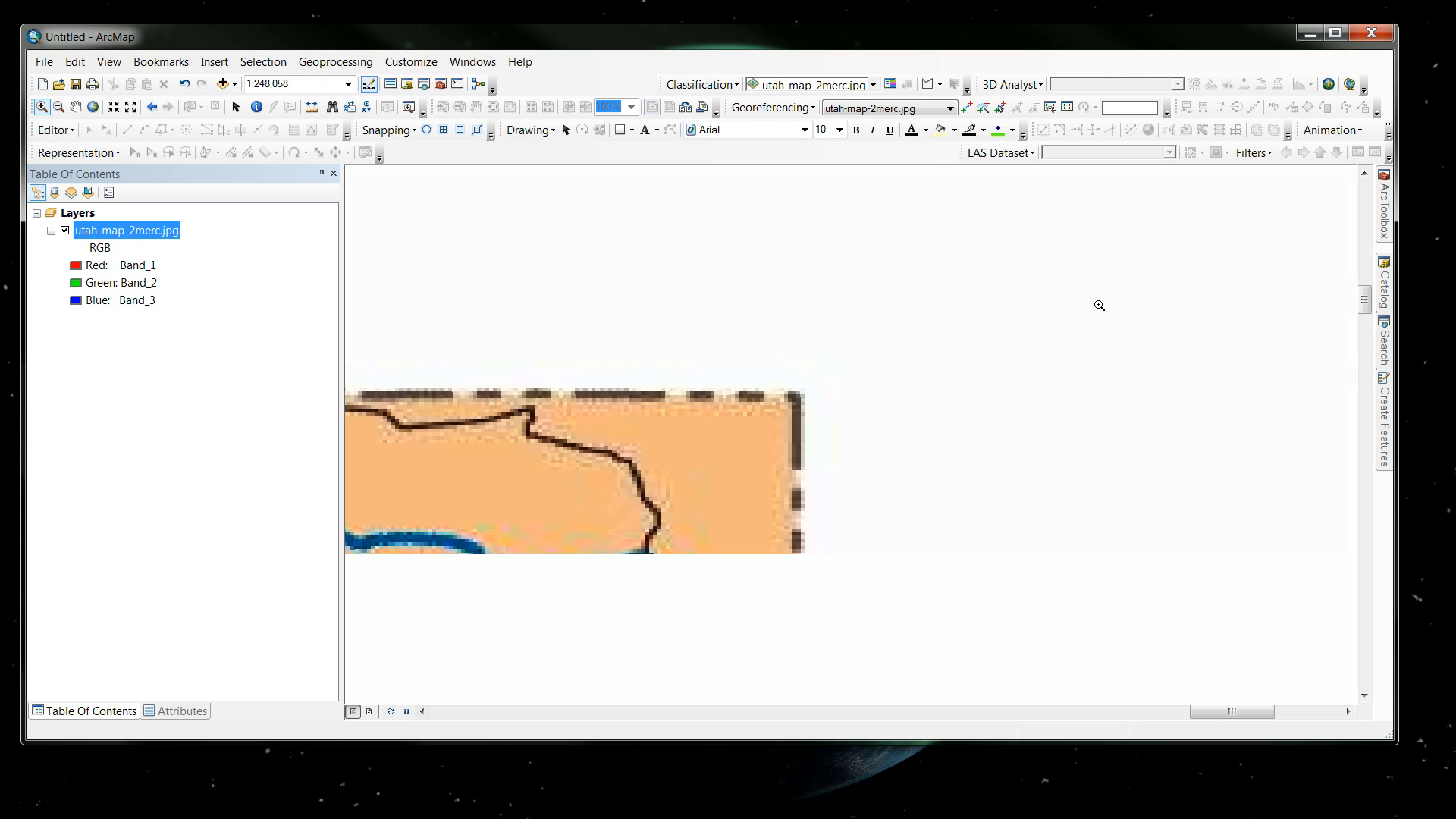
{"action": "left_click", "coordinate": [967, 110]}
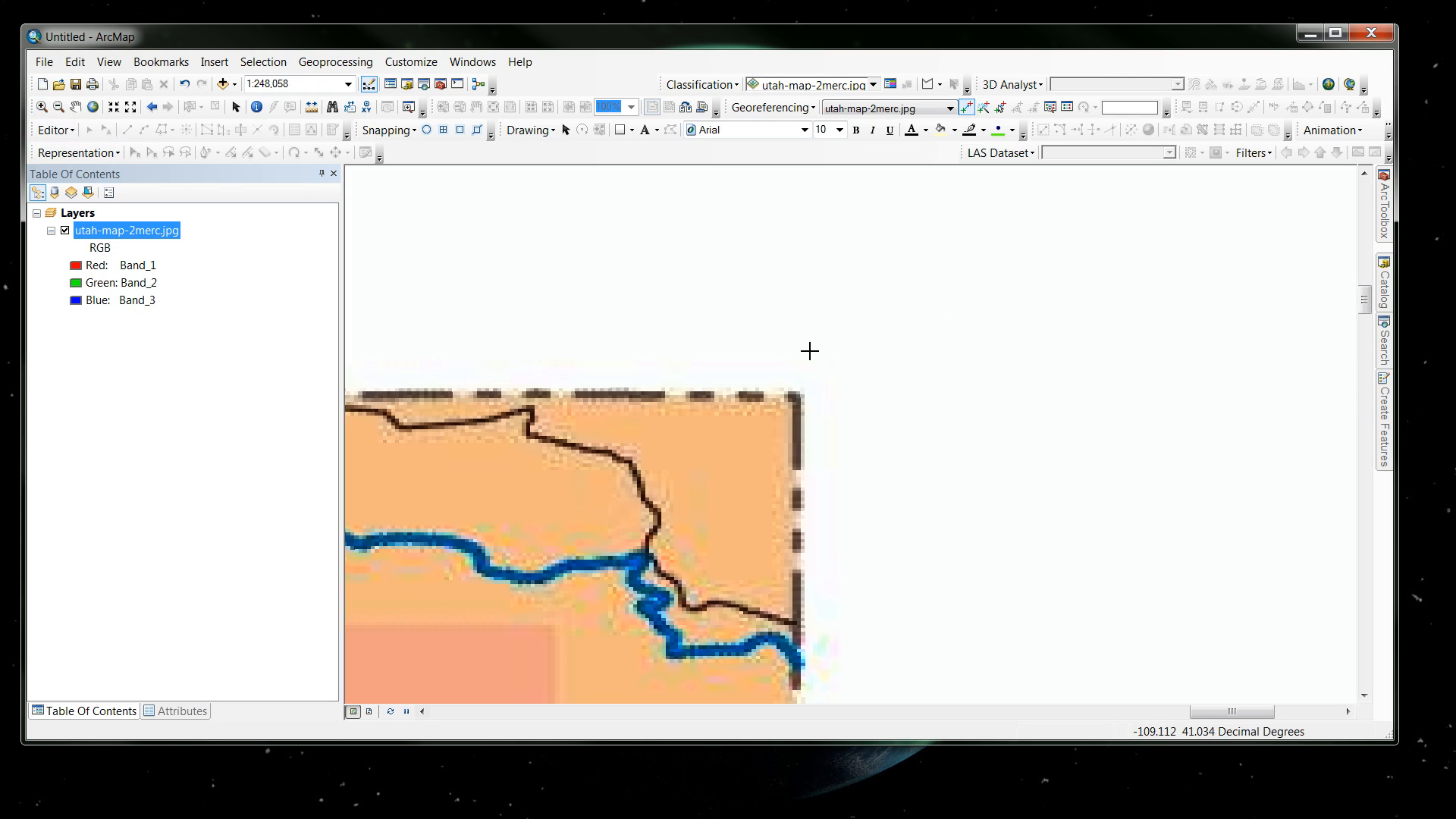
{"action": "left_click", "coordinate": [795, 397]}
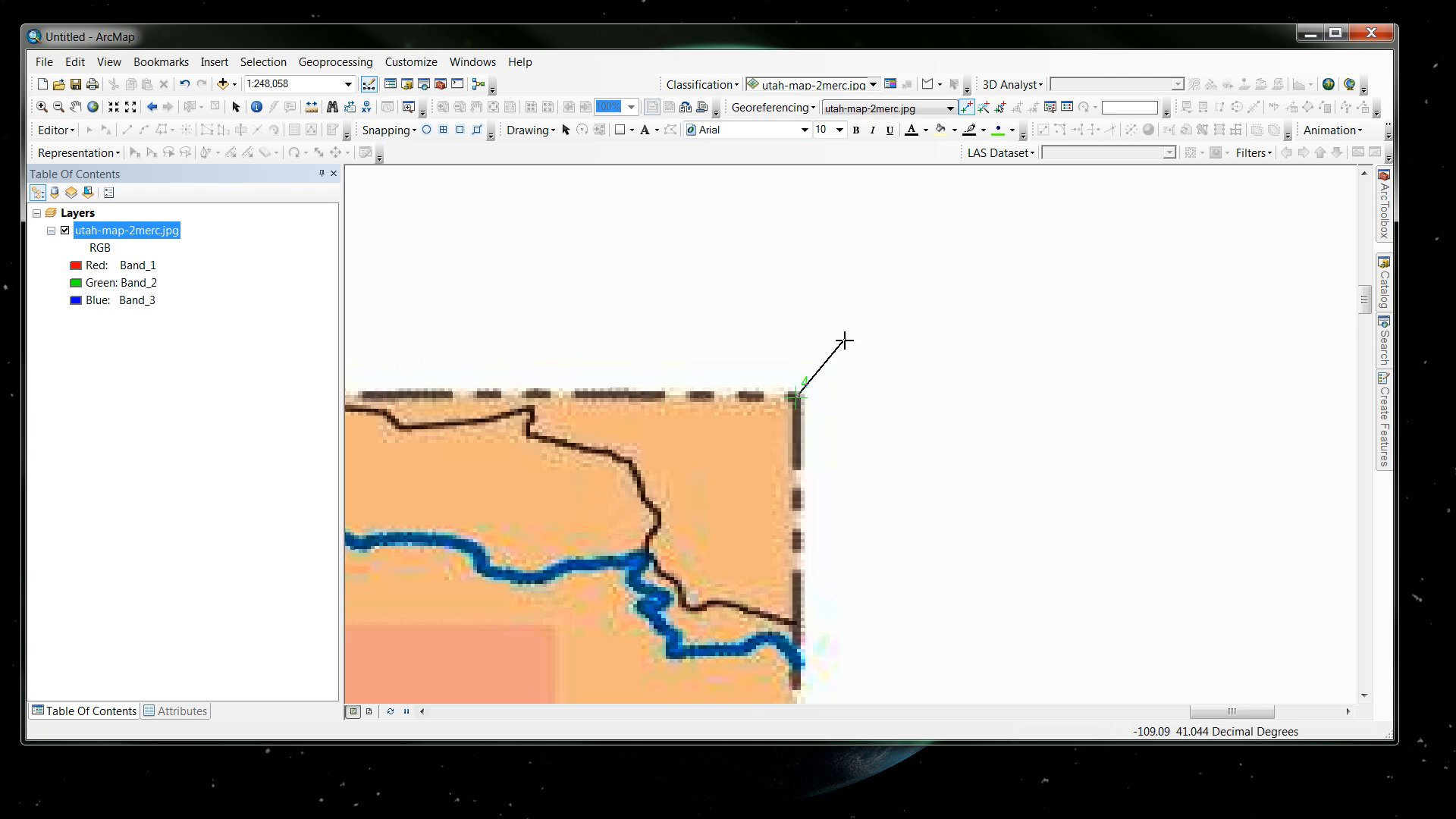
{"action": "right_click", "coordinate": [796, 396]}
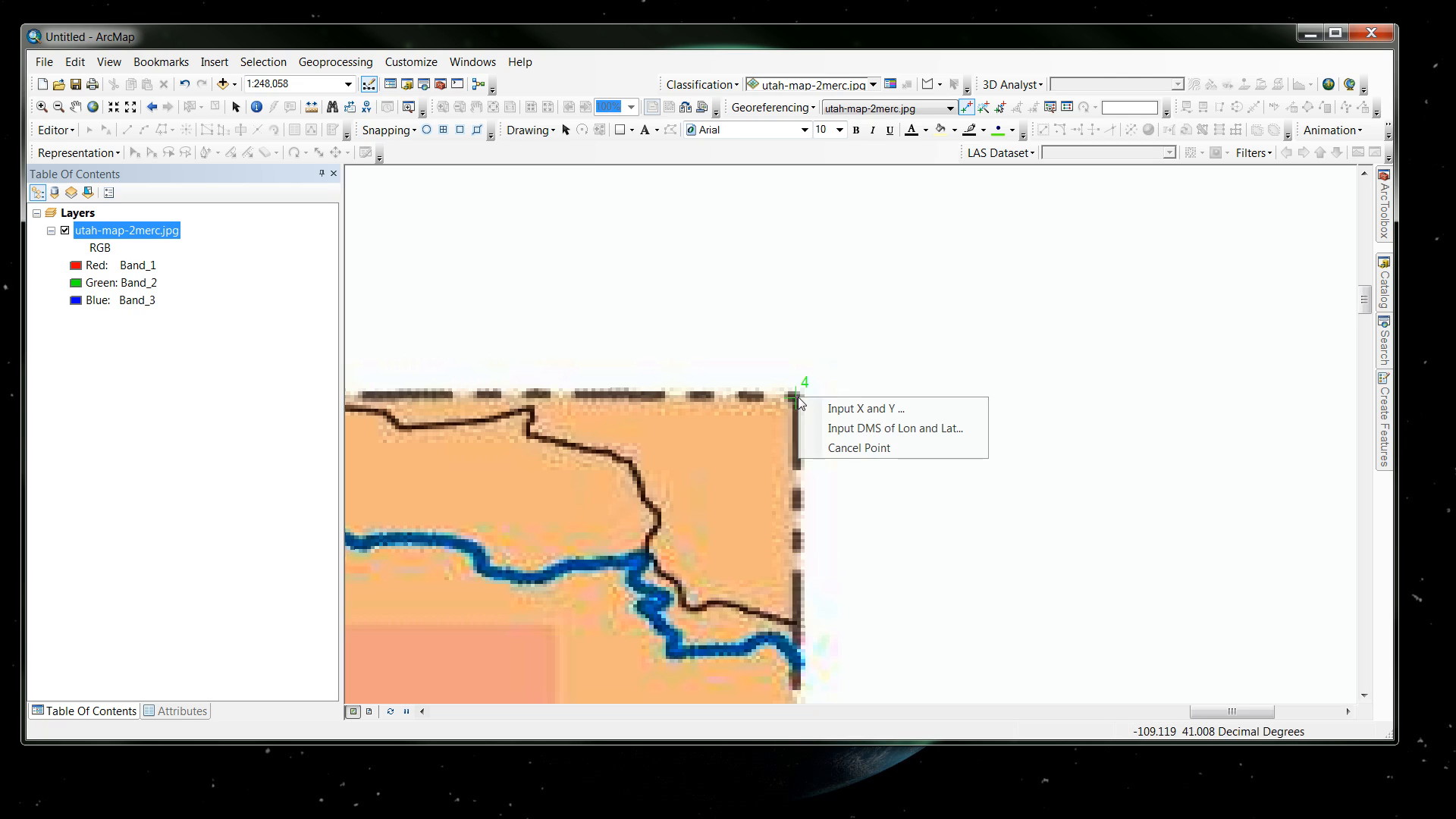
{"action": "left_click", "coordinate": [857, 426]}
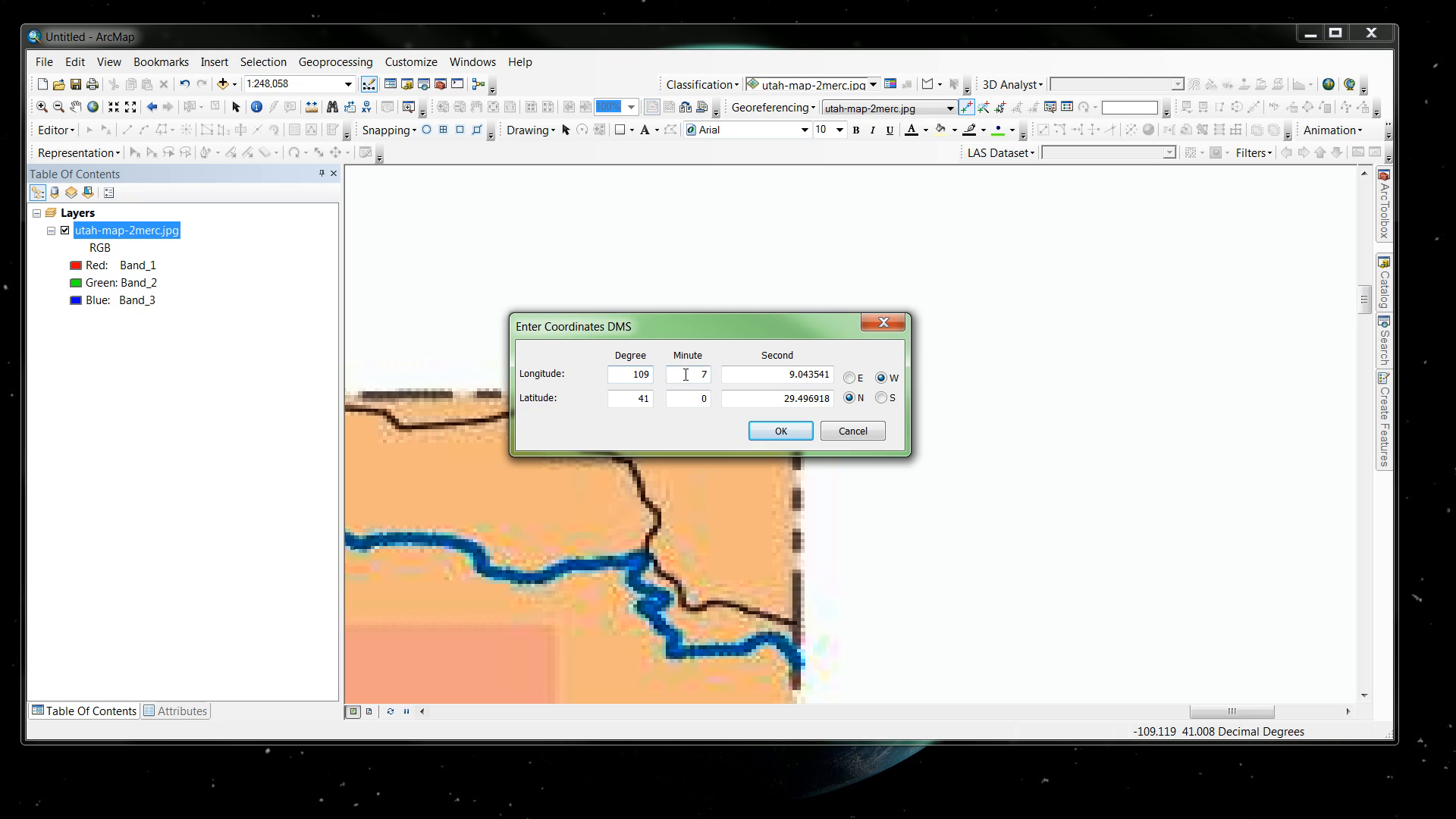
Step: Enter the northeast control point's longitude in DMS as 109° 6' 28" W
{"action": "double_click", "coordinate": [642, 374]}
{"action": "type", "text": "1"}
{"action": "key", "text": "Tab"}
{"action": "key", "text": "Tab"}
{"action": "type", "text": "28"}
Step: Set the northeast control point's latitude to 41° 00' 00" N and accept the coordinates
{"action": "double_click", "coordinate": [636, 401]}
{"action": "type", "text": "41"}
{"action": "key", "text": "Tab"}
{"action": "type", "text": "00"}
{"action": "key", "text": "Tab"}
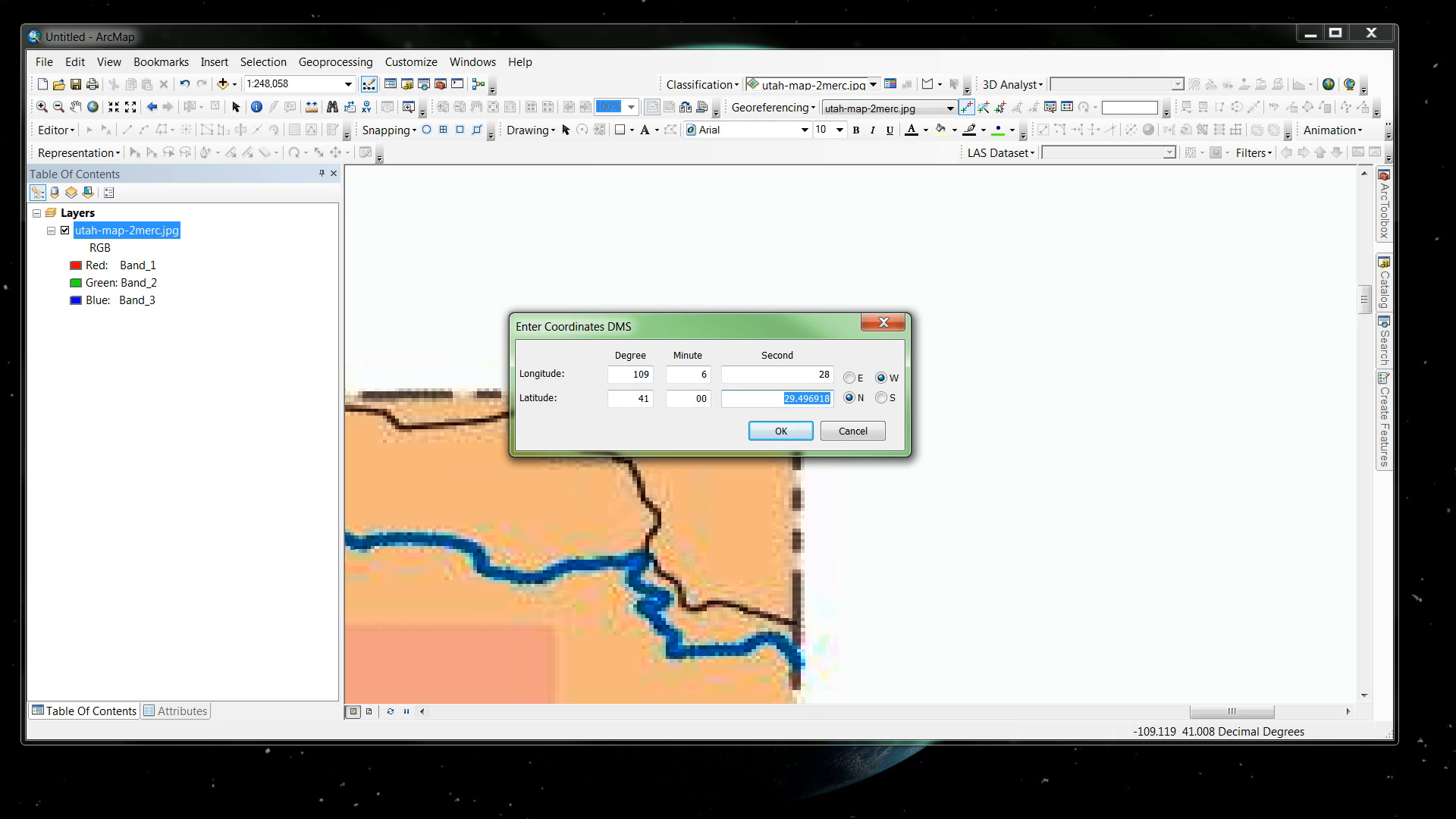
{"action": "type", "text": "00"}
{"action": "left_click", "coordinate": [780, 431]}
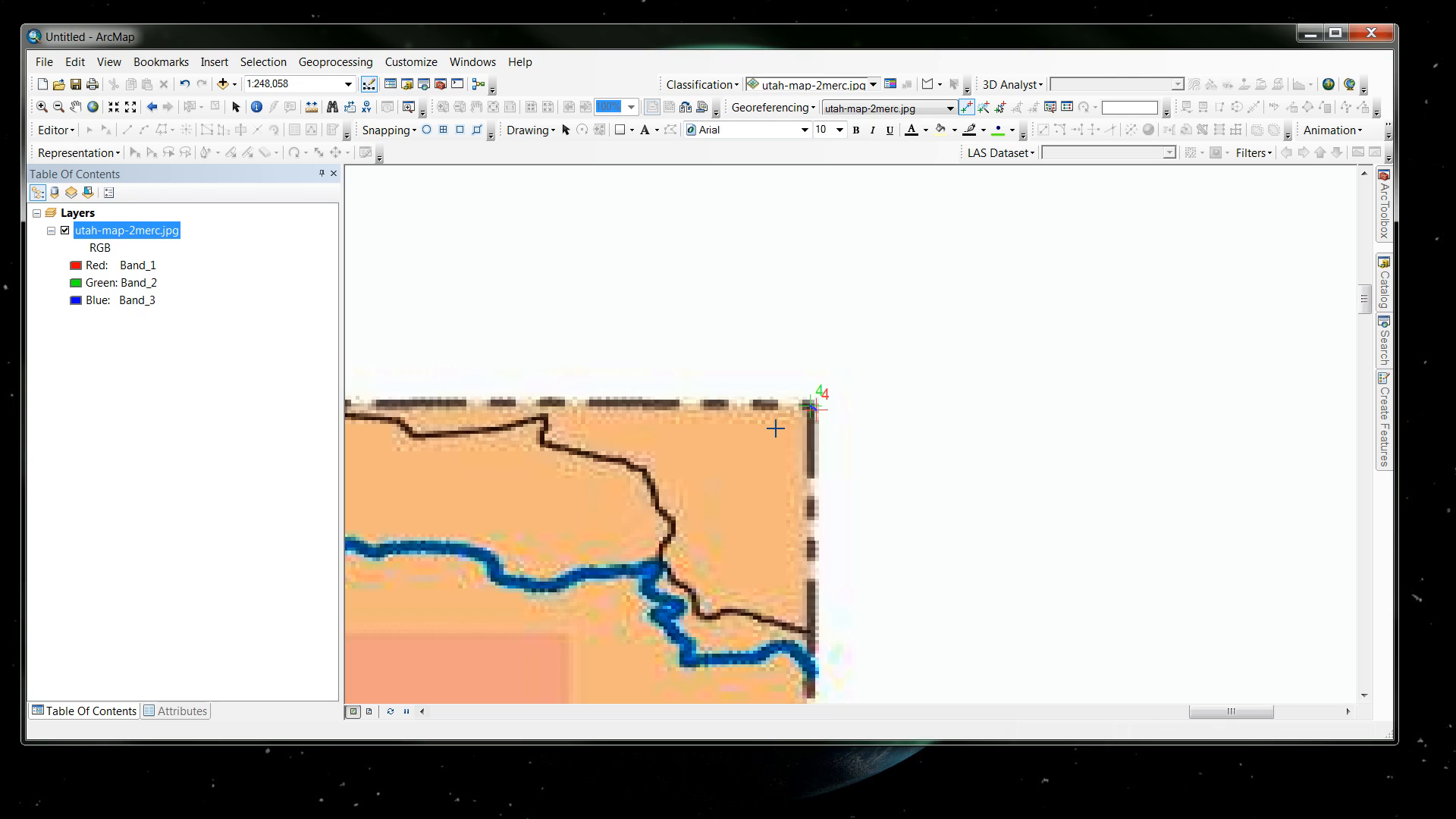
Step: Add a fifth control point at the inner corner of Utah's northeastern notch and open its DMS coordinate entry
{"action": "right_click", "coordinate": [97, 233]}
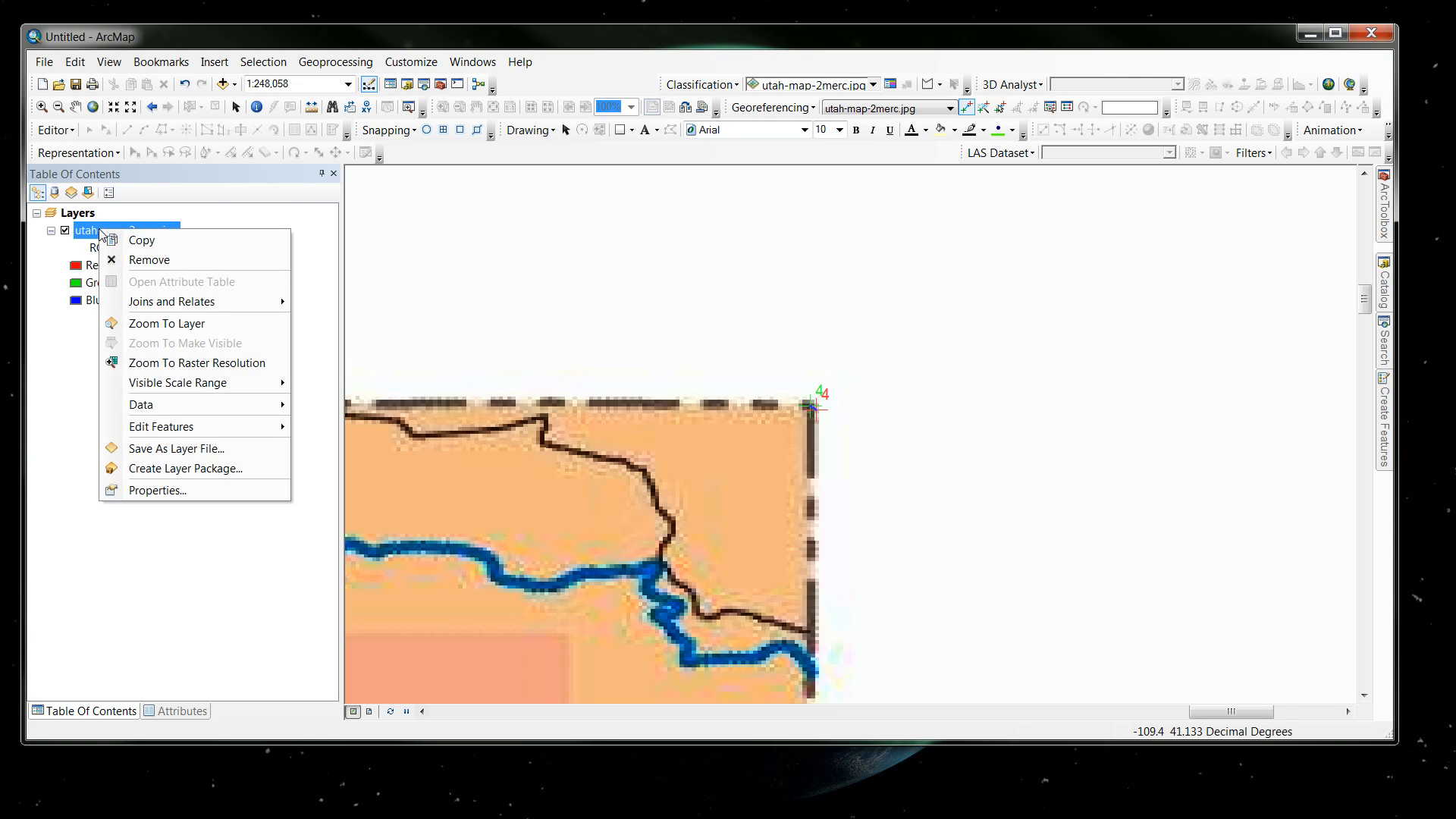
{"action": "left_click", "coordinate": [162, 325]}
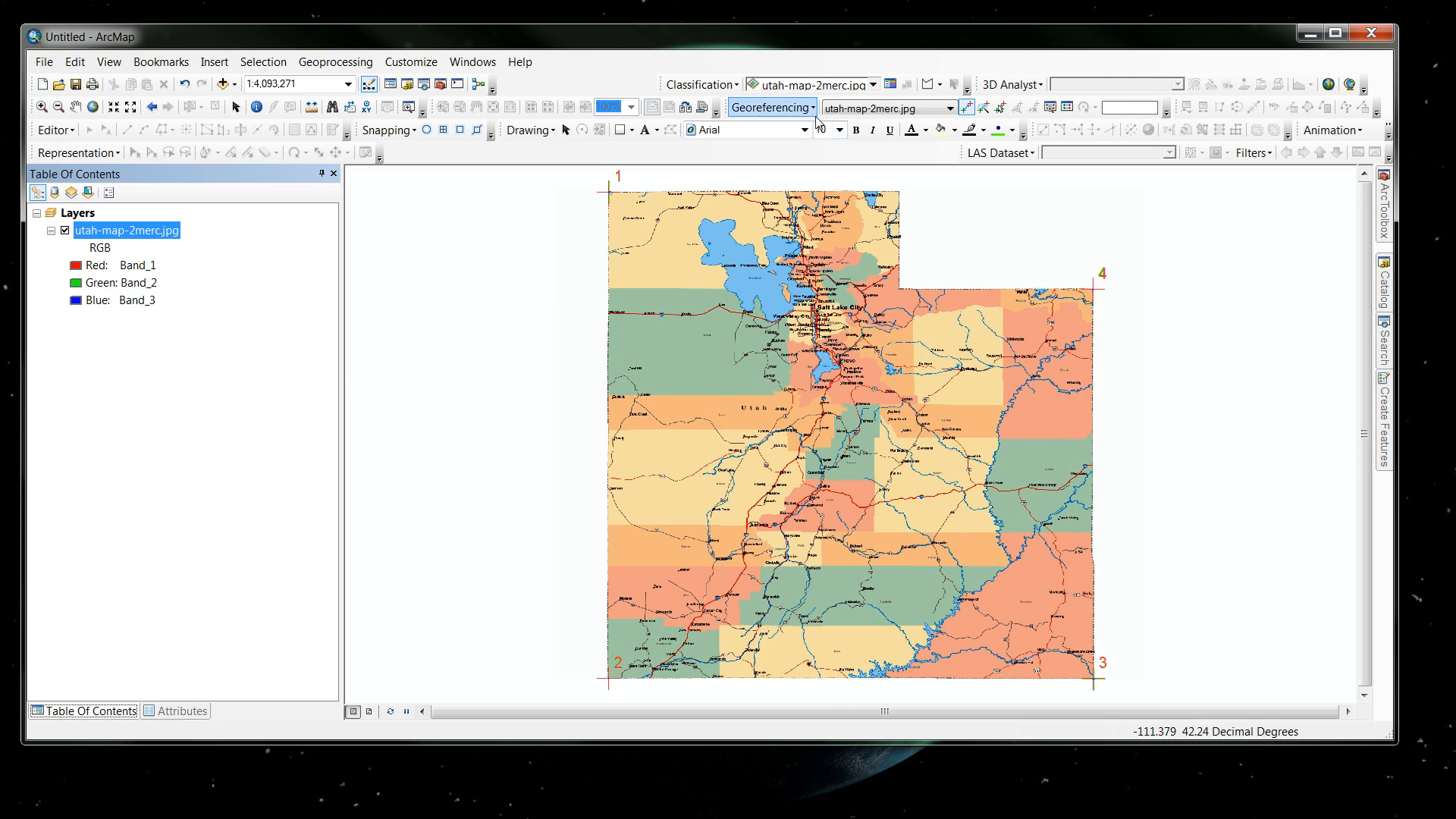
{"action": "left_click", "coordinate": [41, 107]}
{"action": "left_click_drag", "start_coordinate": [885, 273], "coordinate": [918, 305]}
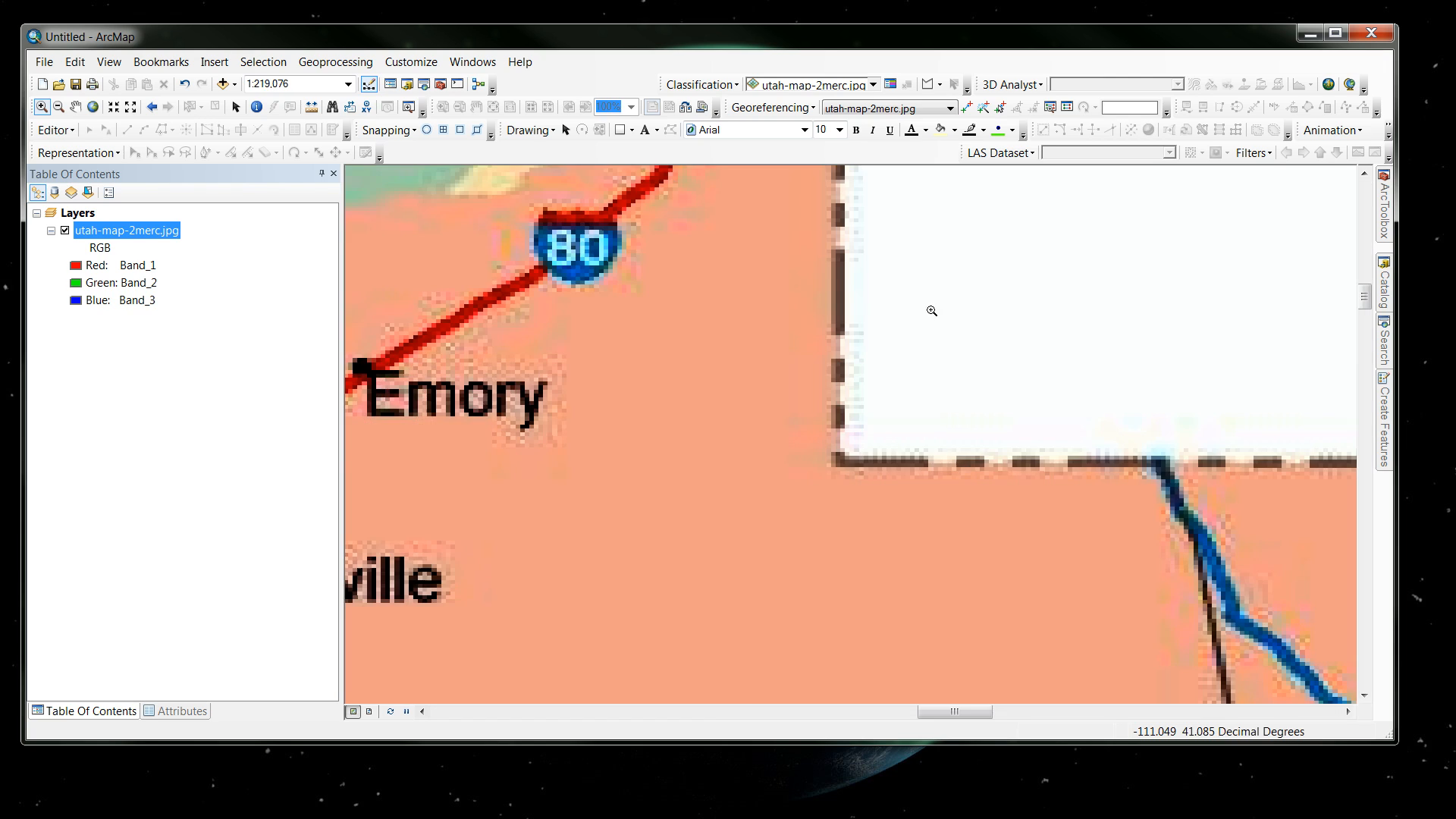
{"action": "left_click", "coordinate": [969, 111]}
{"action": "left_click", "coordinate": [840, 460]}
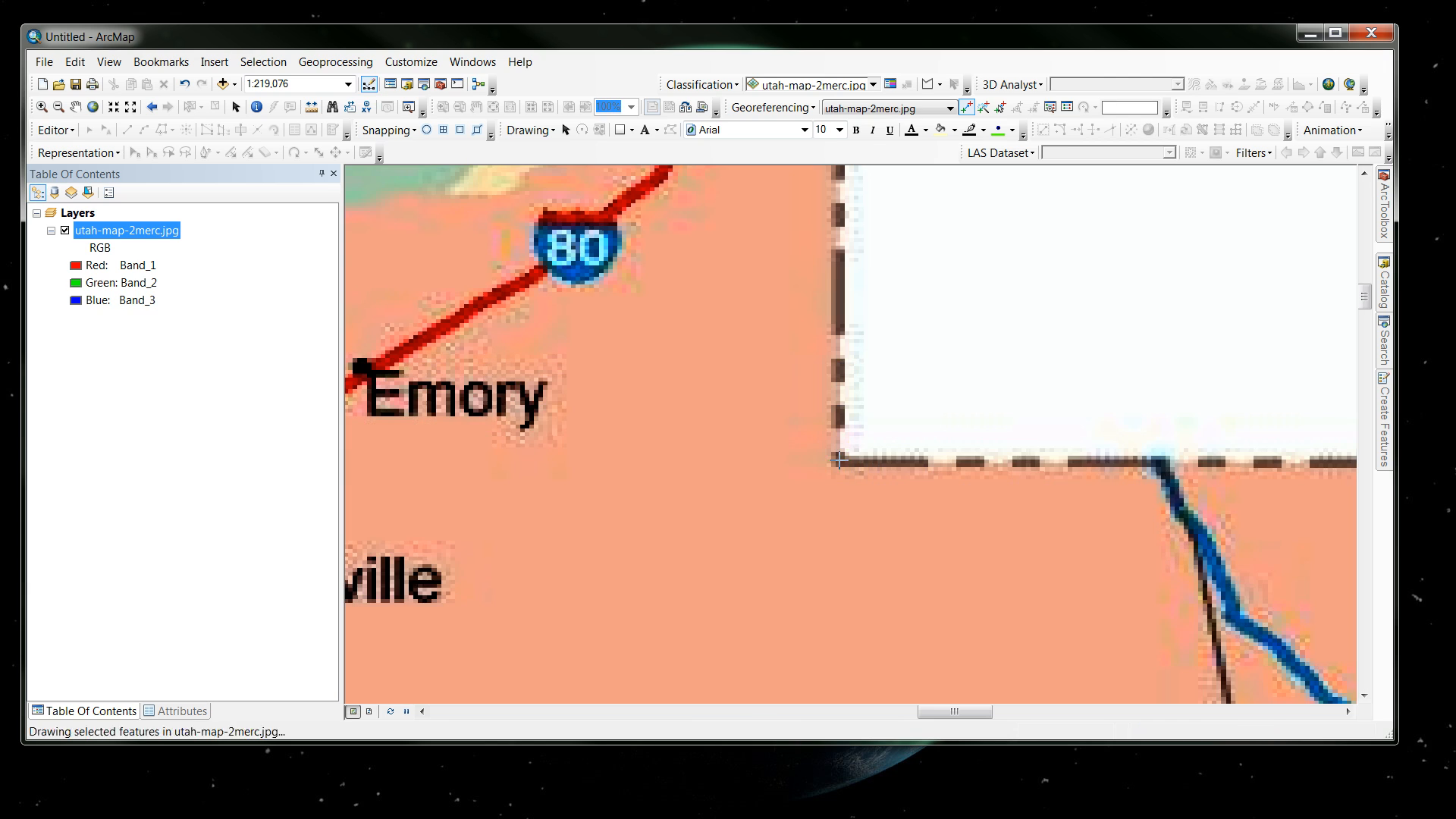
{"action": "right_click", "coordinate": [864, 429]}
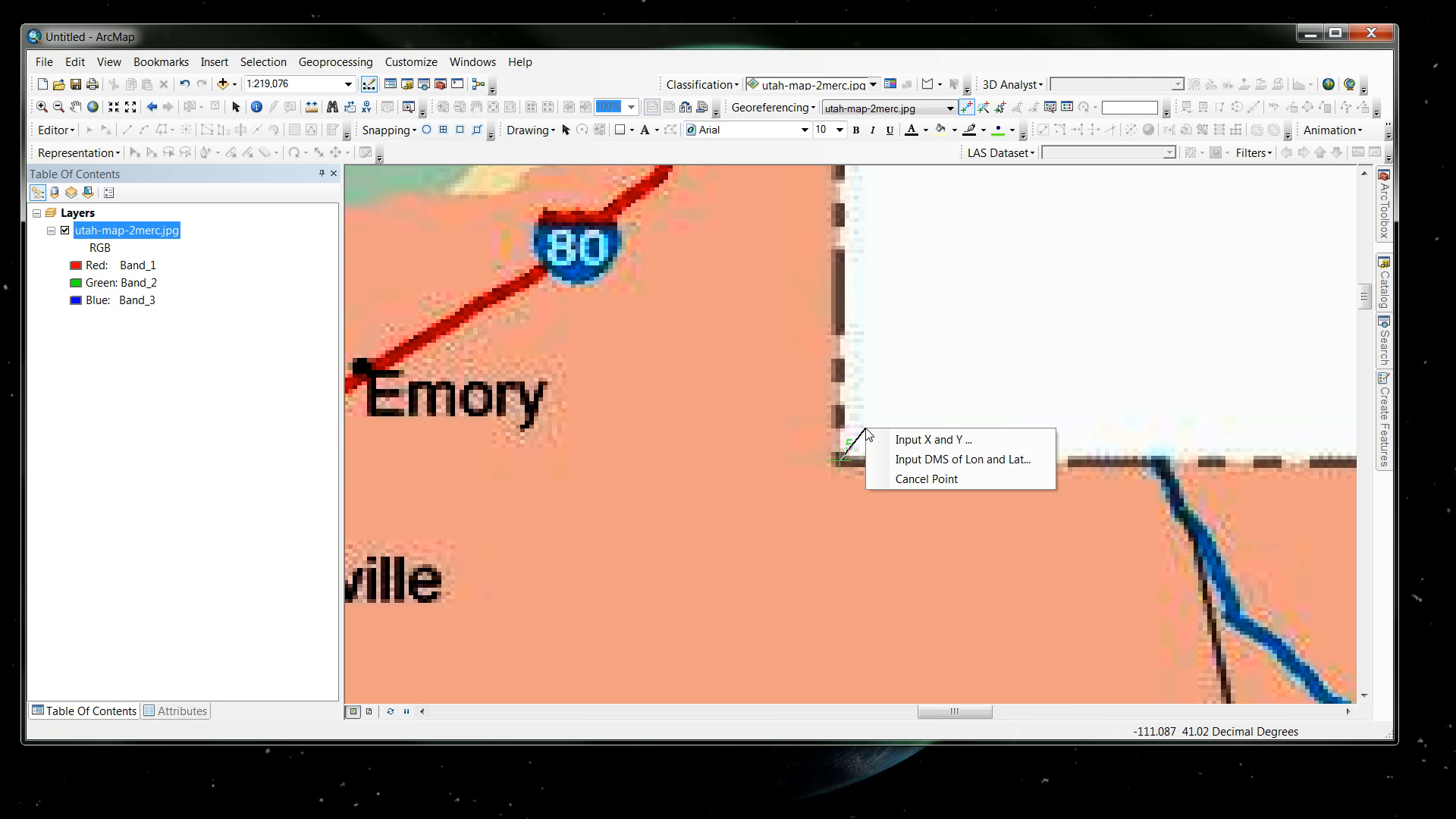
{"action": "left_click", "coordinate": [909, 464]}
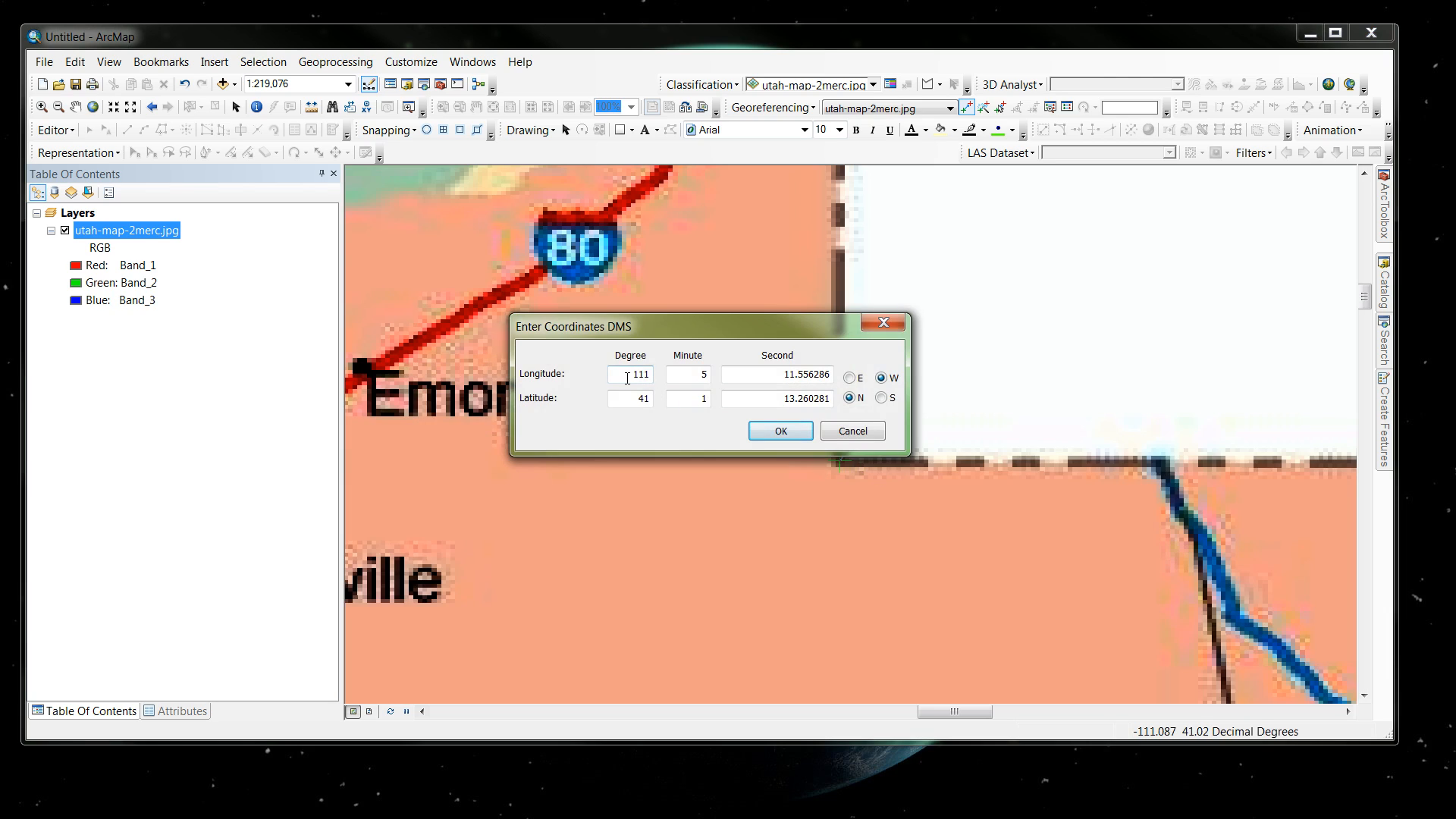
Step: Enter the notch control point's longitude in DMS as 111° 5' 28" W
{"action": "double_click", "coordinate": [633, 373]}
{"action": "key", "text": "Tab"}
{"action": "key", "text": "Tab"}
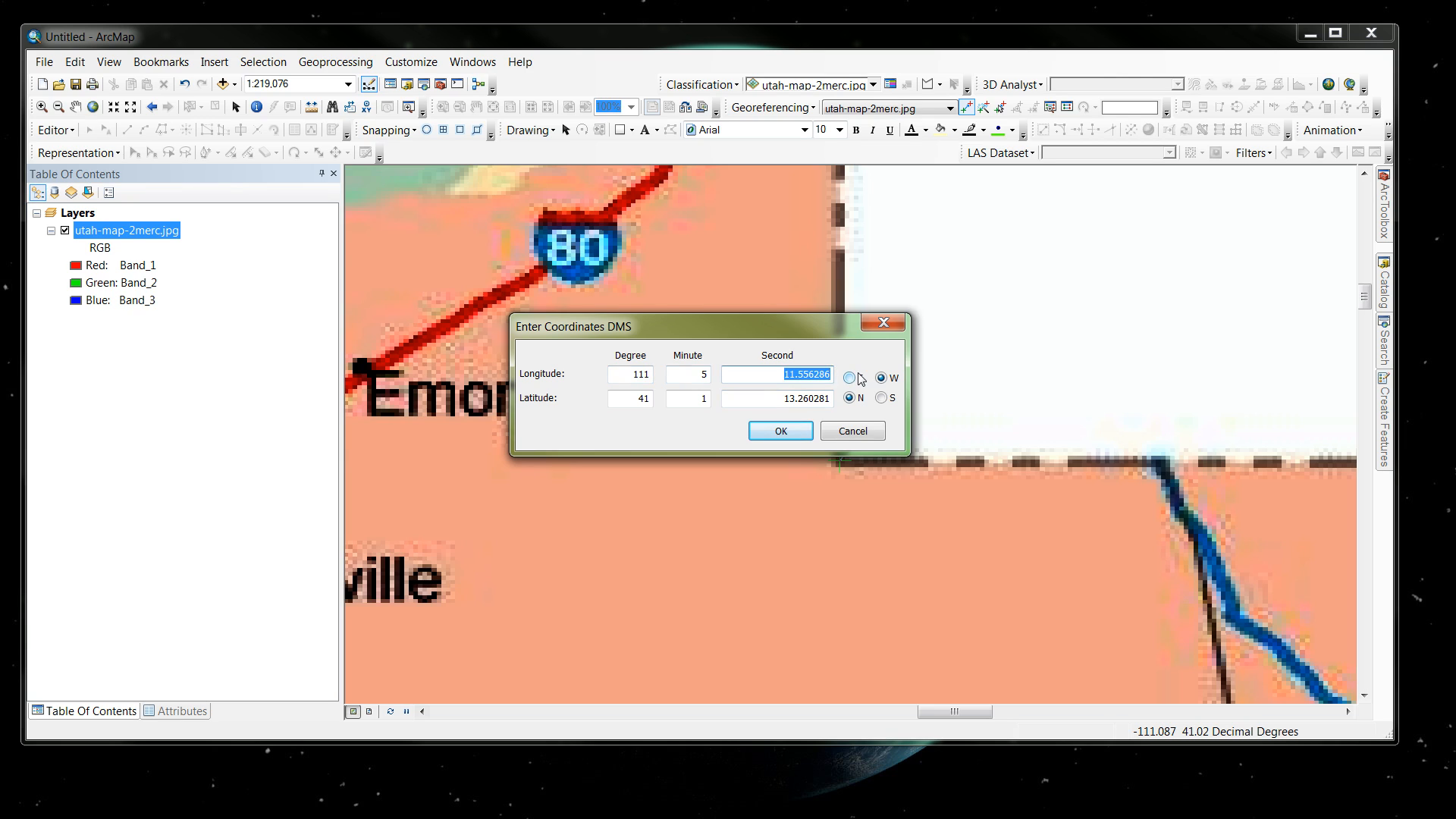
{"action": "type", "text": "28"}
Step: Set the notch control point's latitude to 41° 00' 00" N and accept the coordinates
{"action": "double_click", "coordinate": [624, 399]}
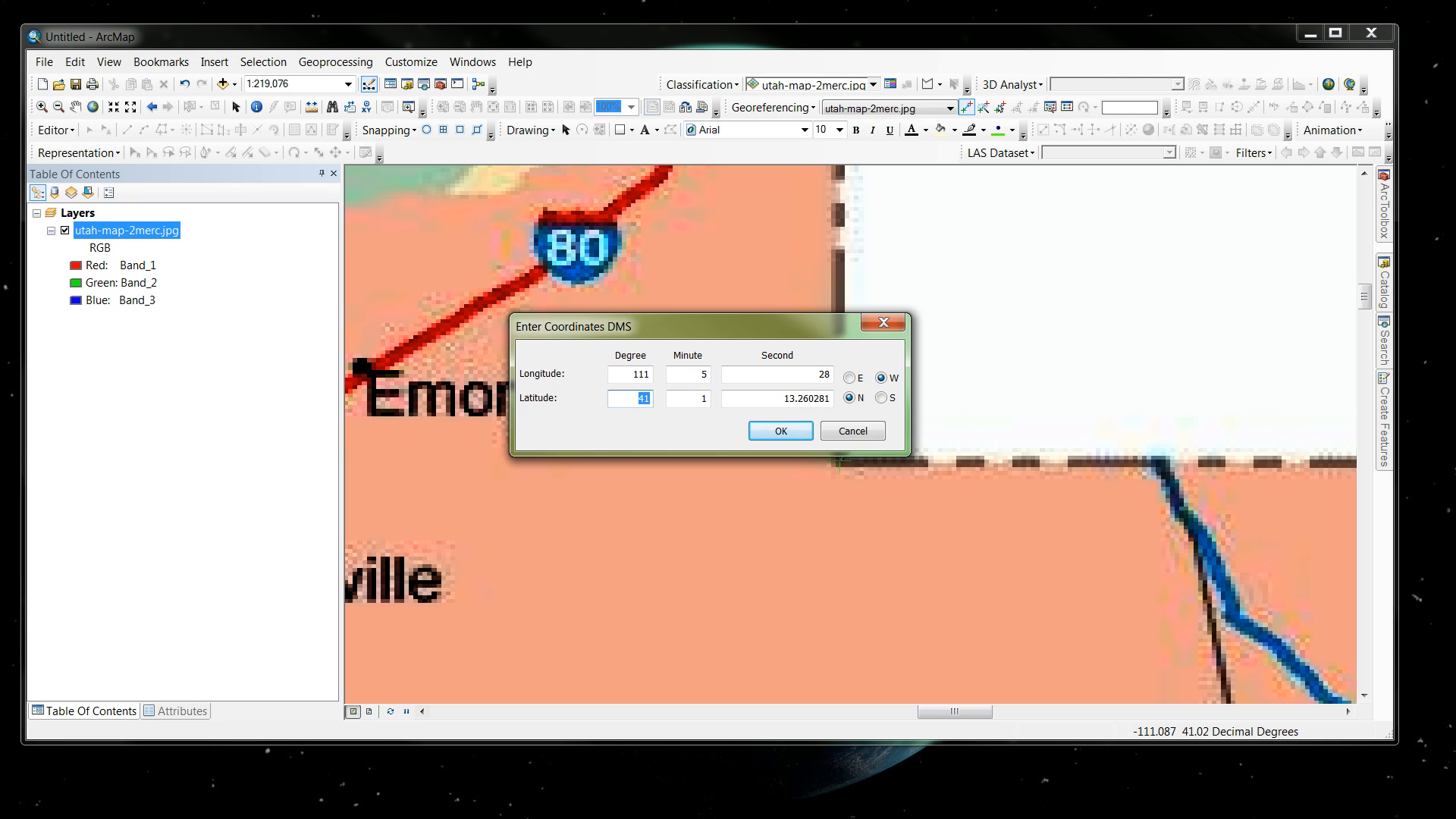
{"action": "key", "text": "Tab"}
{"action": "type", "text": "00"}
{"action": "left_click_drag", "start_coordinate": [780, 404], "coordinate": [833, 400]}
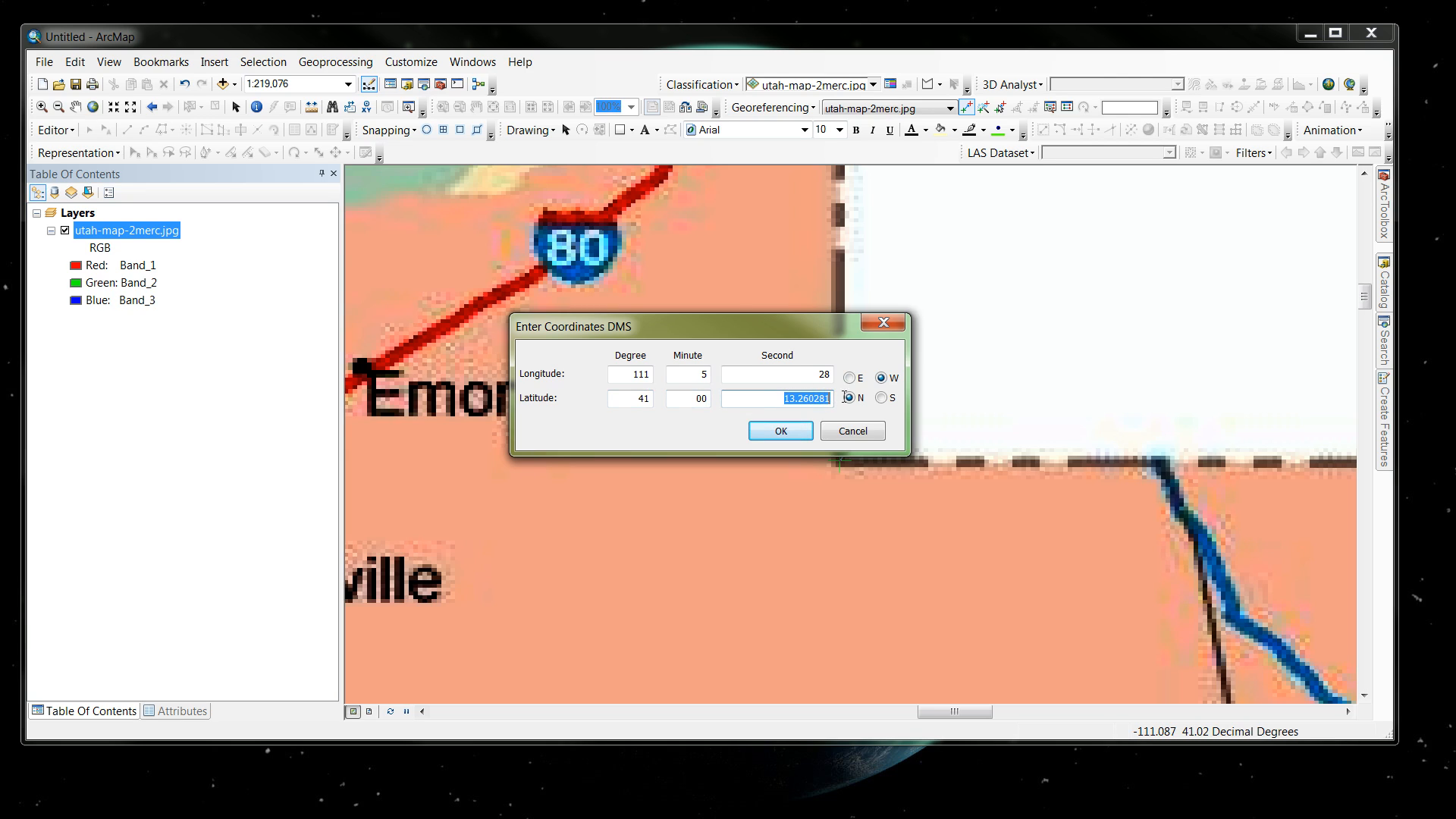
{"action": "type", "text": "00"}
{"action": "left_click", "coordinate": [786, 431]}
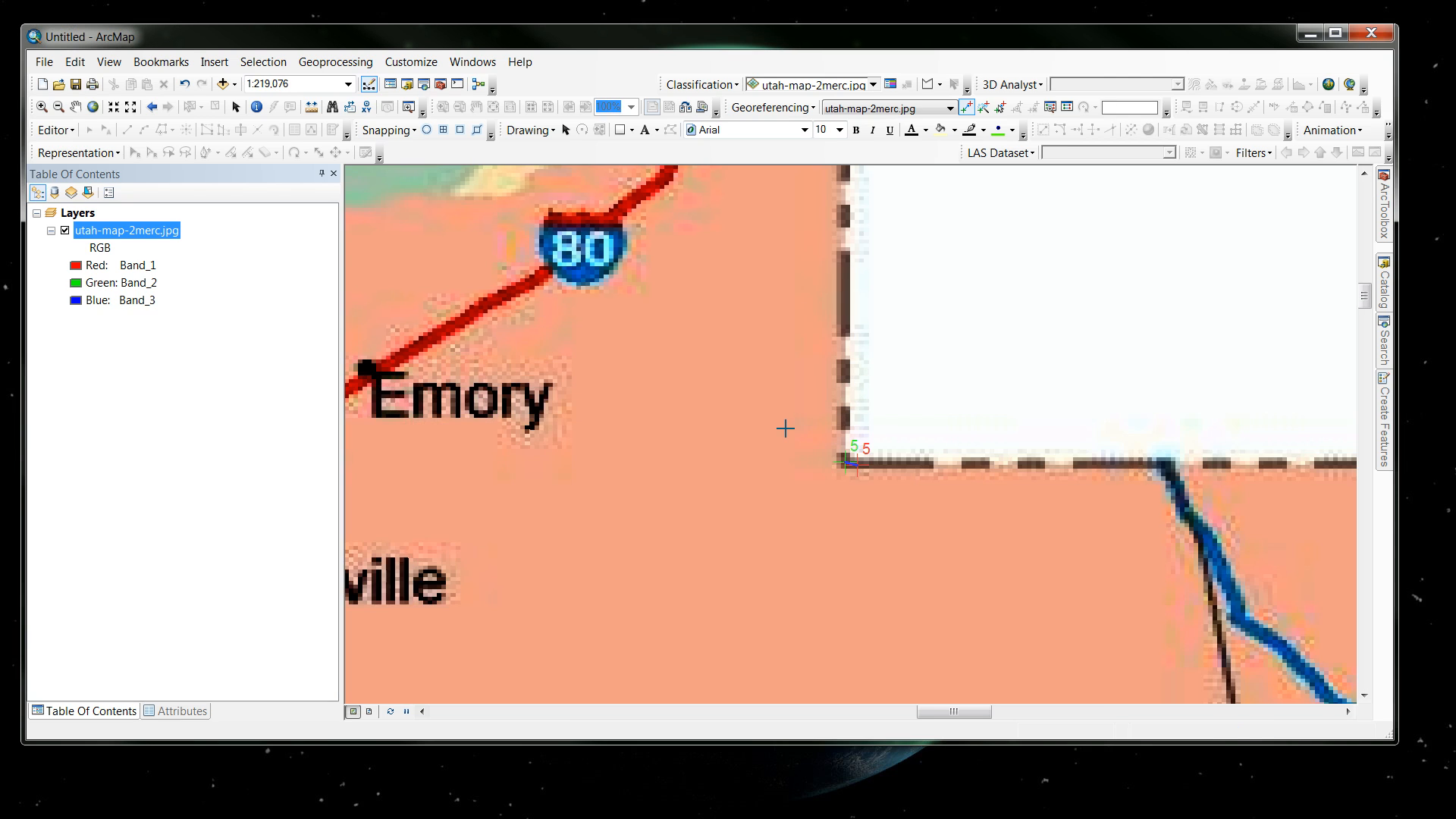
Step: Add a sixth control point at the northern border's east corner, above the notch near Laketown, and open its DMS coordinate entry
{"action": "right_click", "coordinate": [104, 236]}
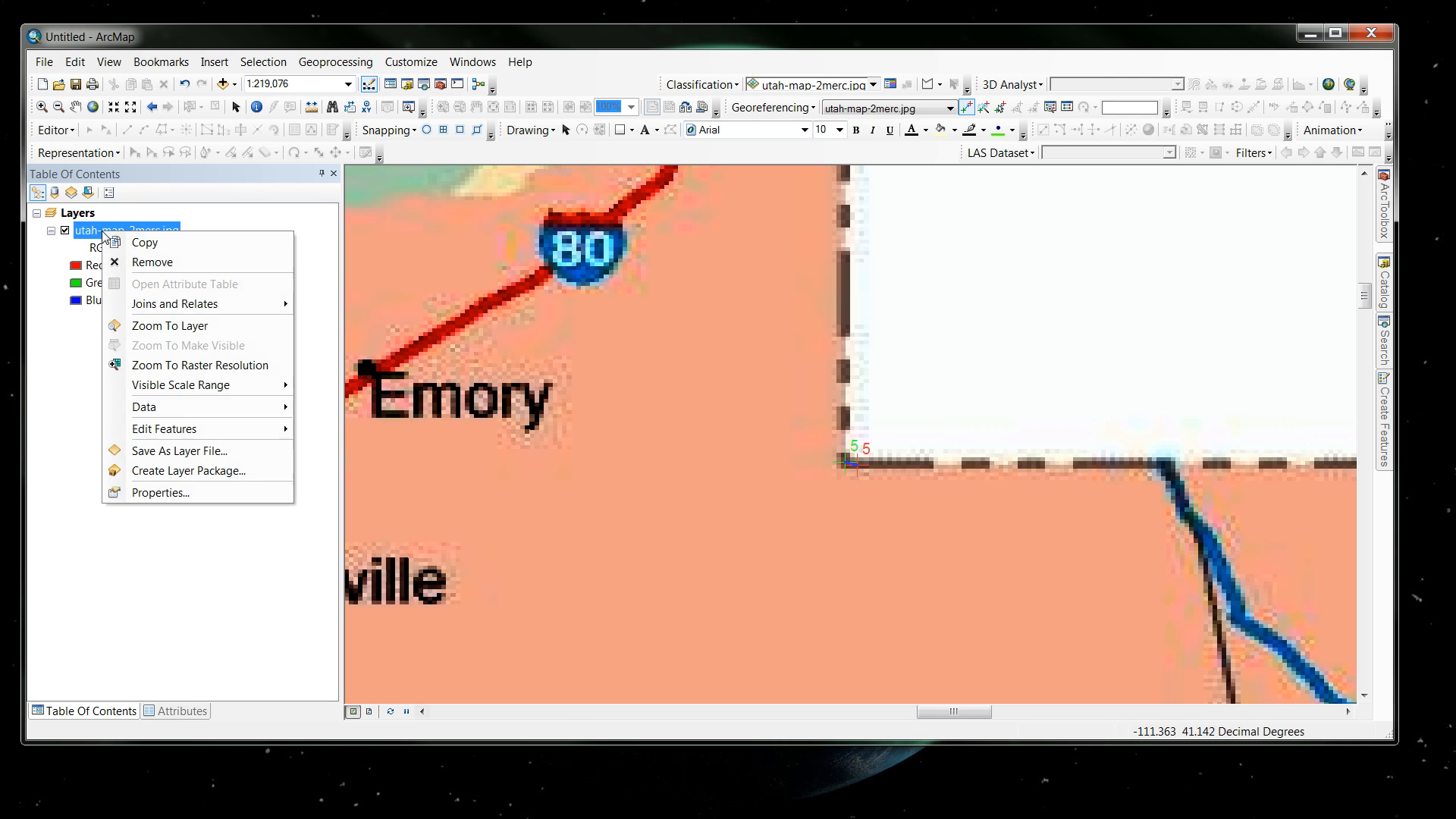
{"action": "left_click", "coordinate": [154, 327]}
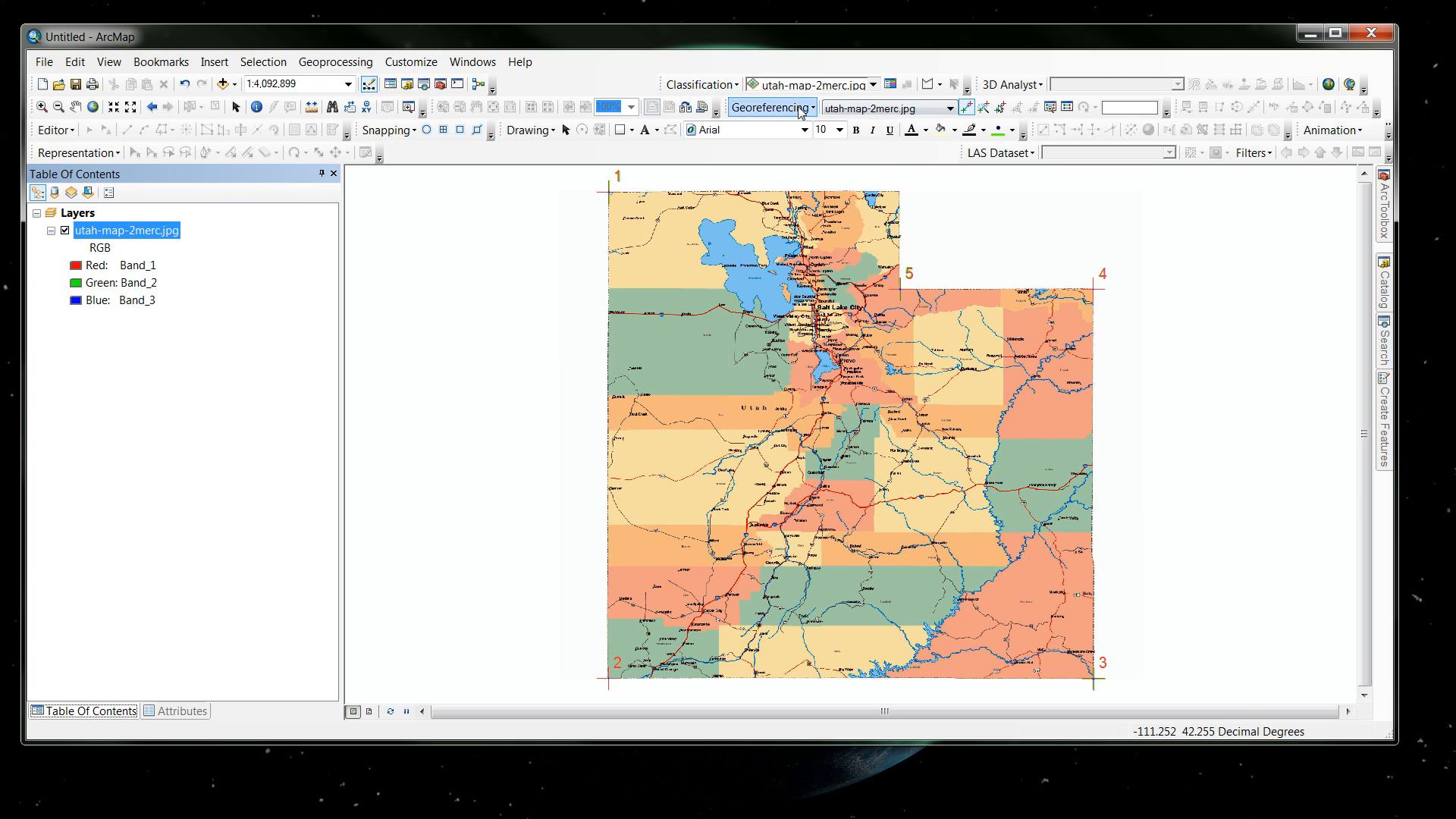
{"action": "left_click", "coordinate": [42, 107]}
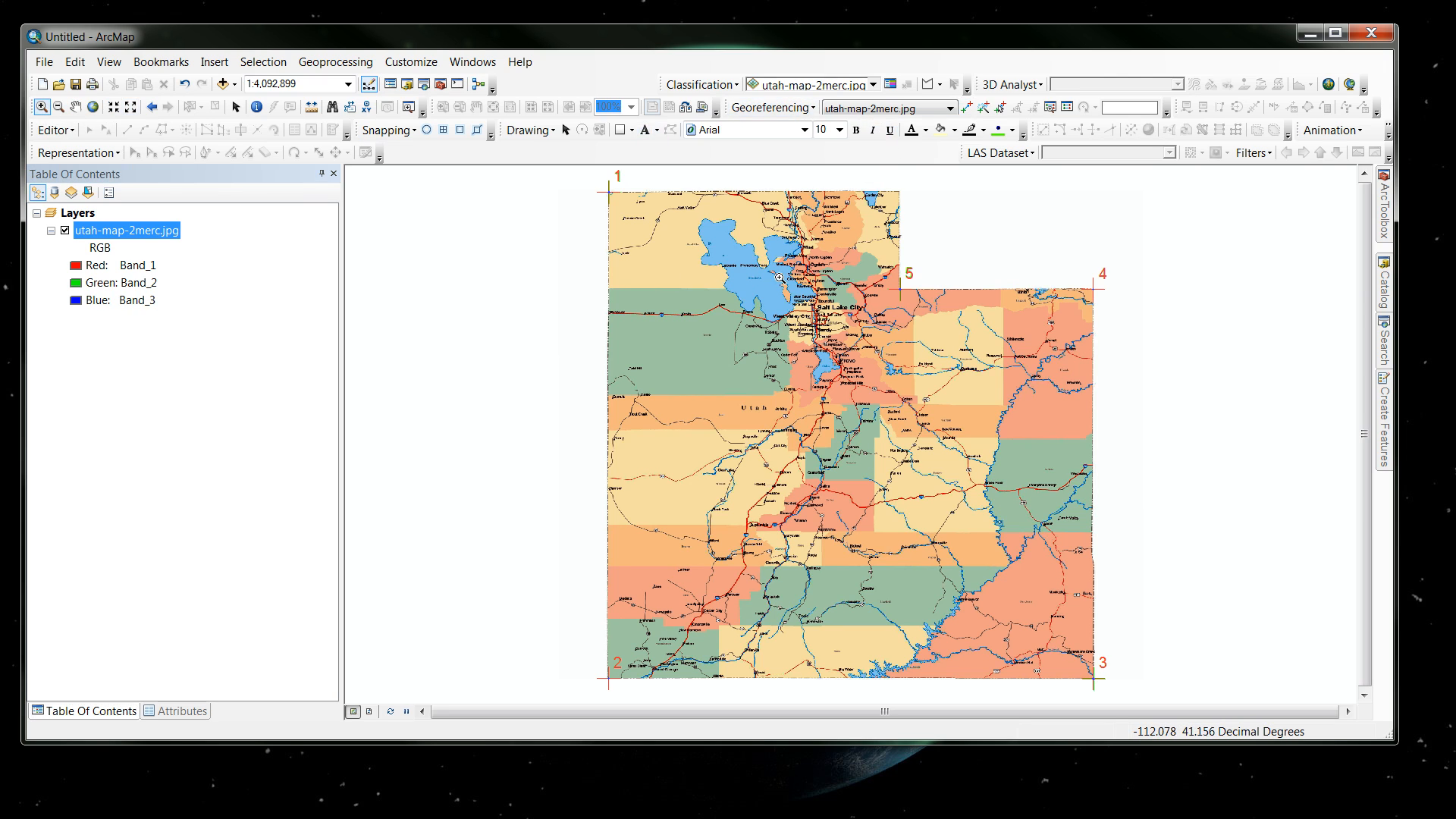
{"action": "left_click_drag", "start_coordinate": [888, 179], "coordinate": [913, 215]}
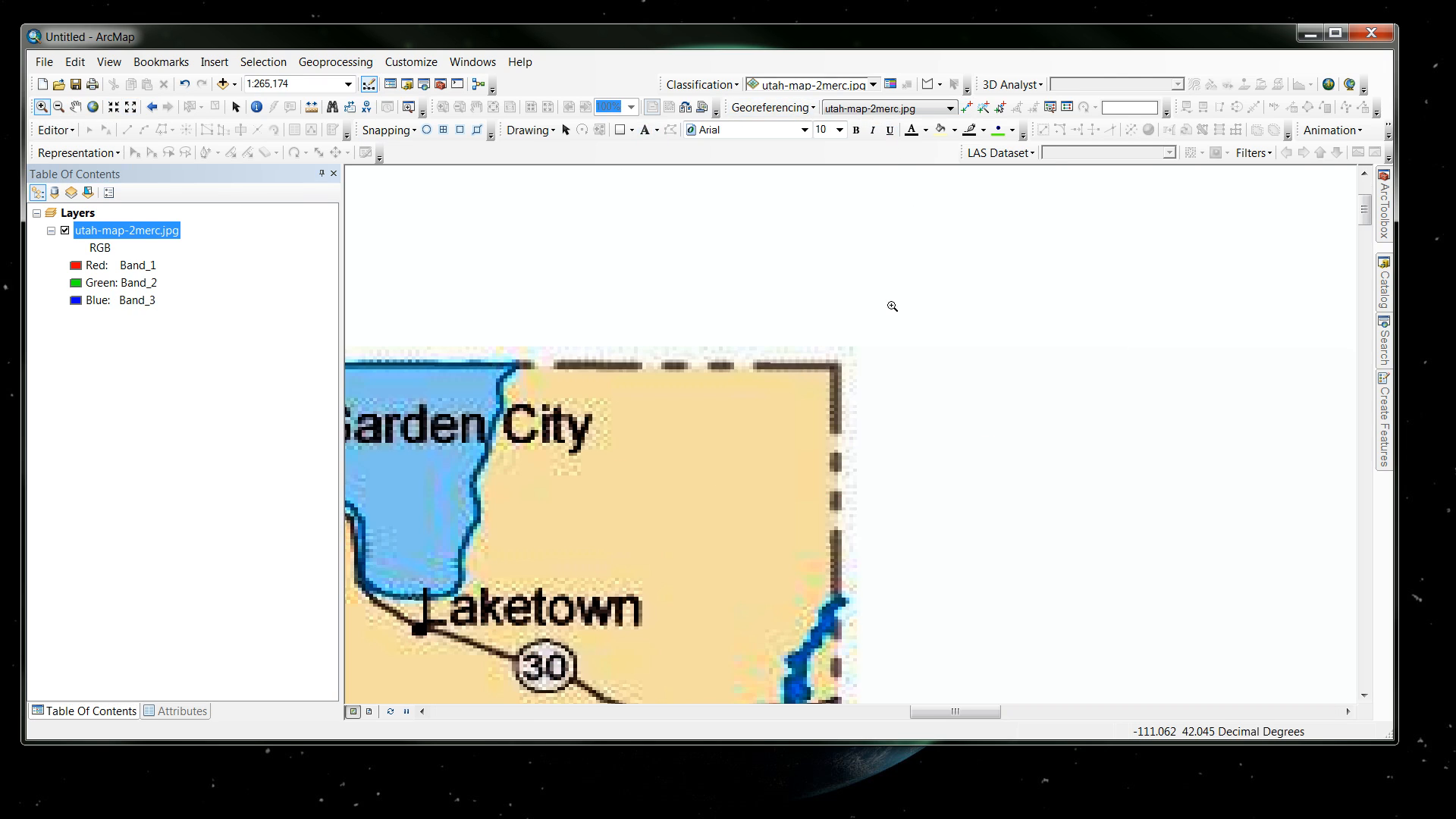
{"action": "left_click", "coordinate": [967, 107]}
{"action": "left_click", "coordinate": [835, 367]}
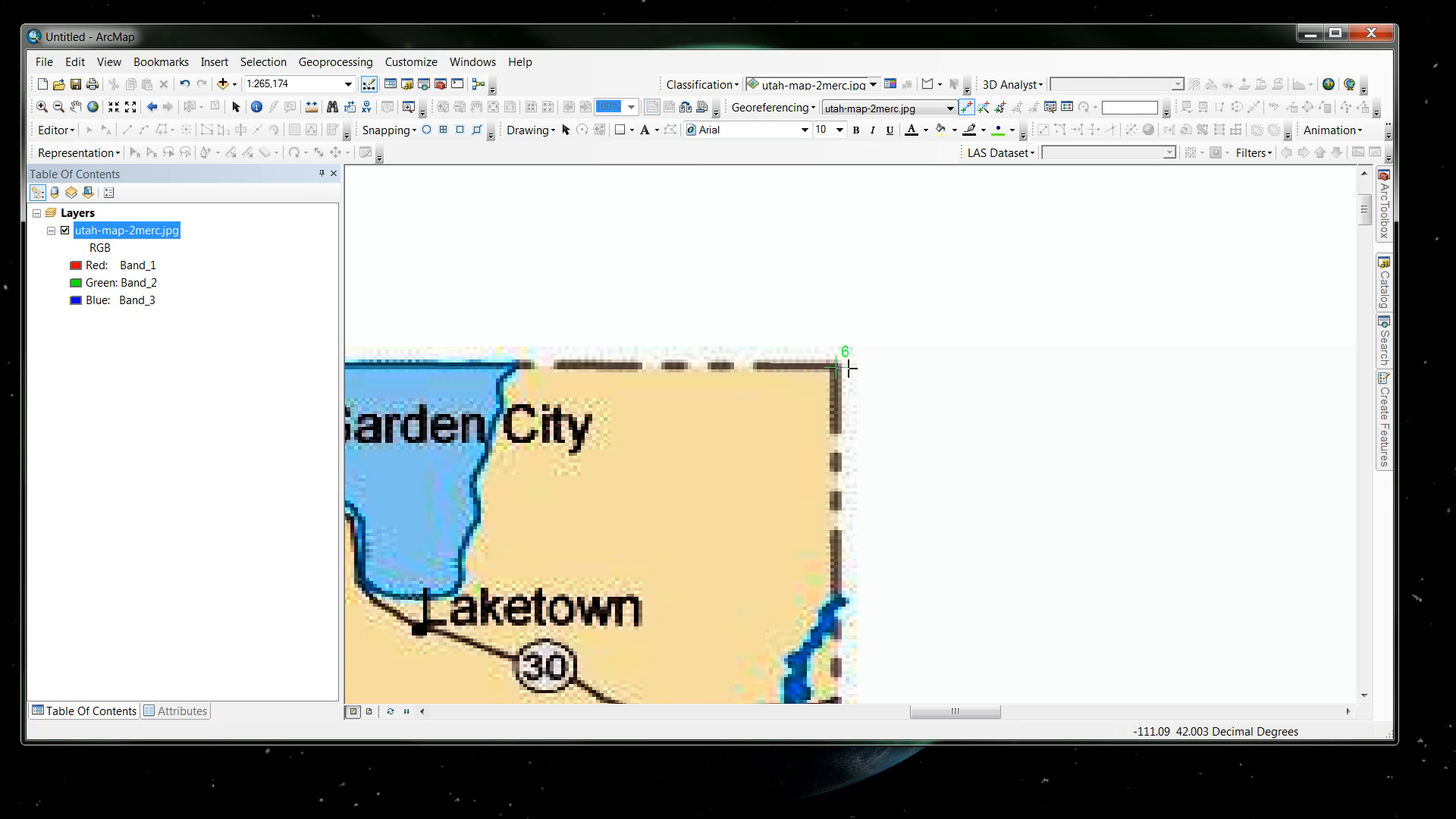
{"action": "right_click", "coordinate": [849, 368]}
{"action": "left_click", "coordinate": [899, 398]}
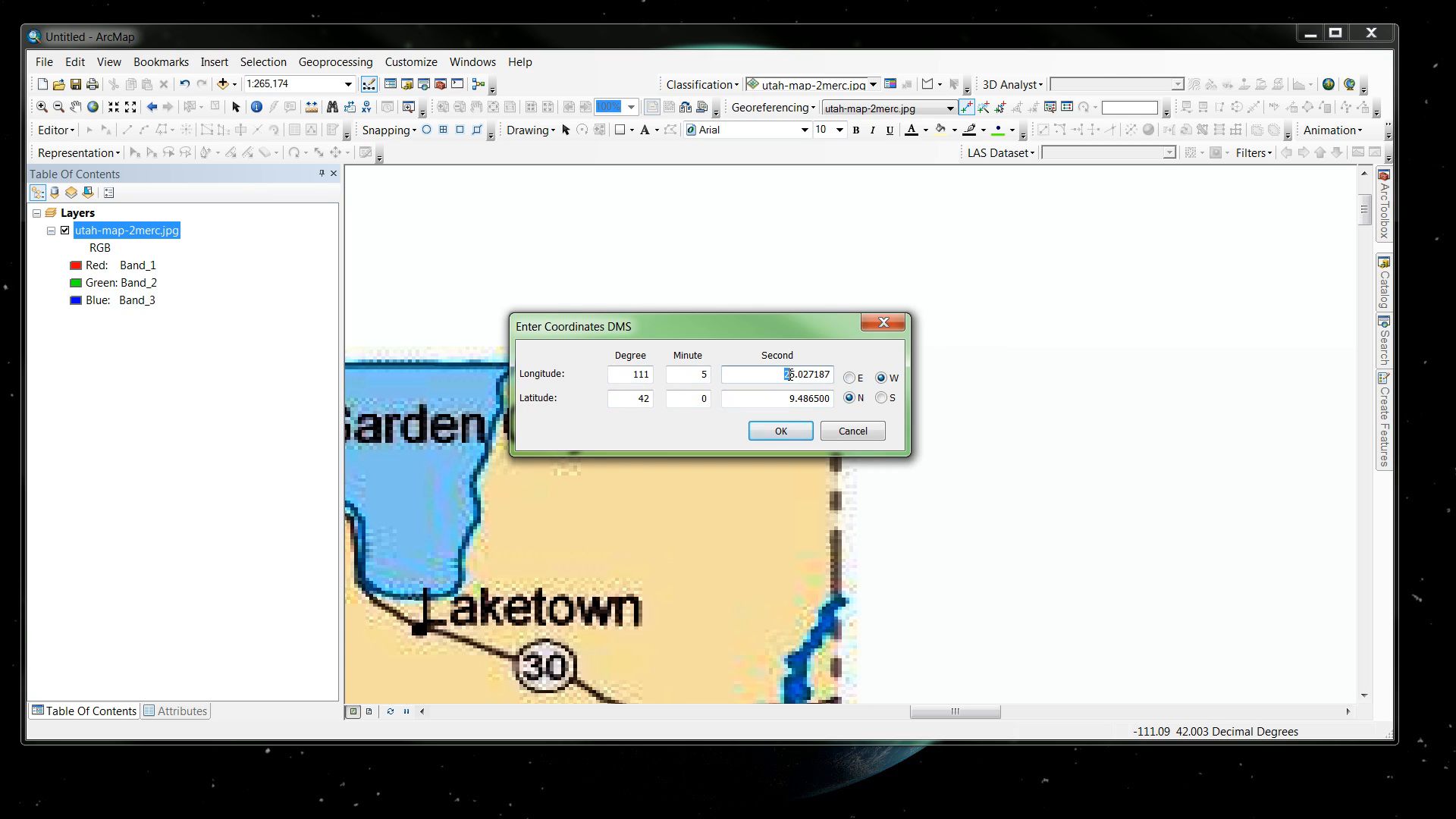
Step: Set the sixth control point's longitude seconds to 28 and latitude seconds to 00, and accept the coordinates
{"action": "left_click_drag", "start_coordinate": [785, 374], "coordinate": [831, 373]}
{"action": "type", "text": "28"}
{"action": "double_click", "coordinate": [639, 400]}
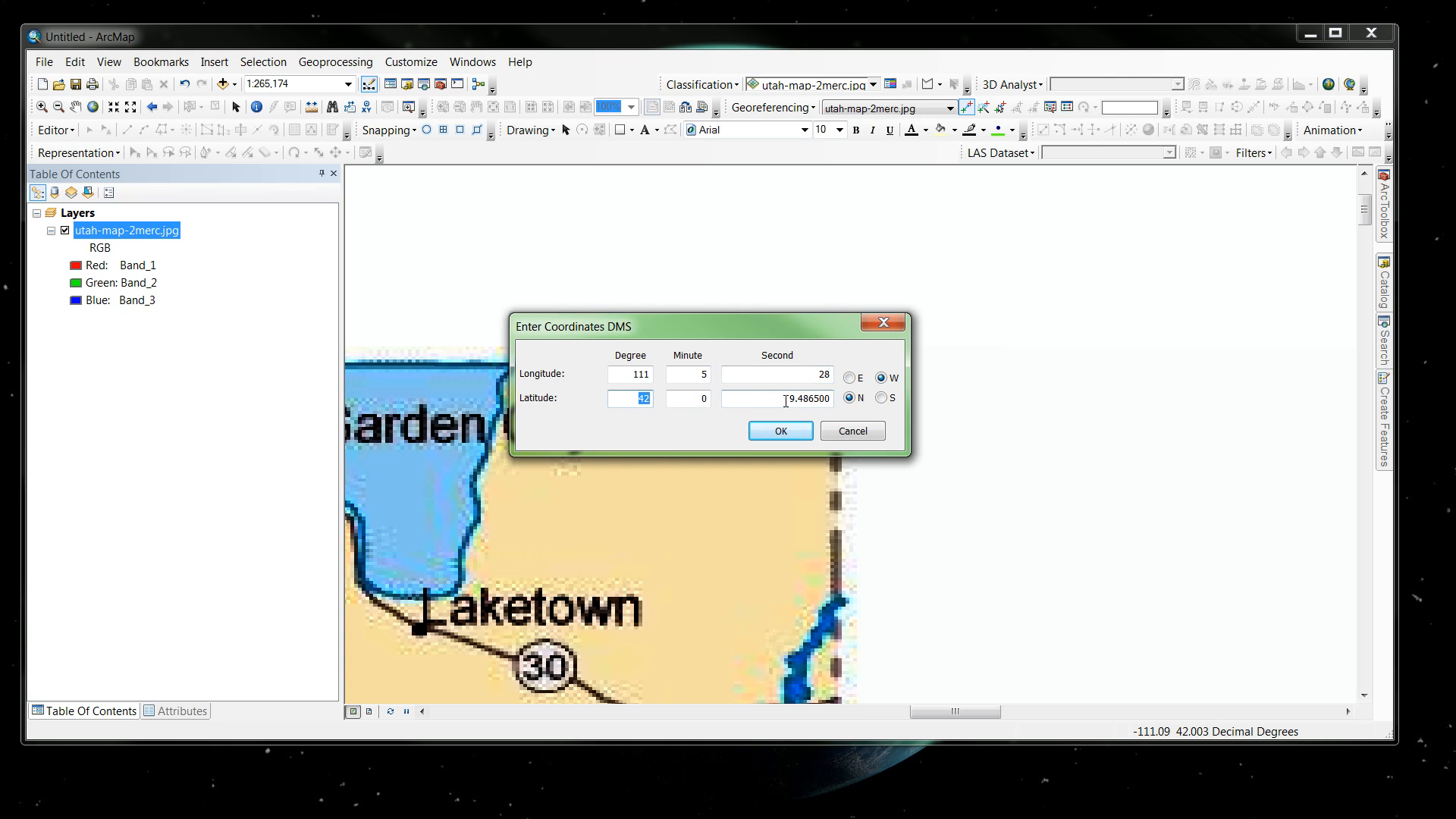
{"action": "left_click_drag", "start_coordinate": [786, 402], "coordinate": [828, 399]}
{"action": "type", "text": "00"}
{"action": "left_click", "coordinate": [793, 429]}
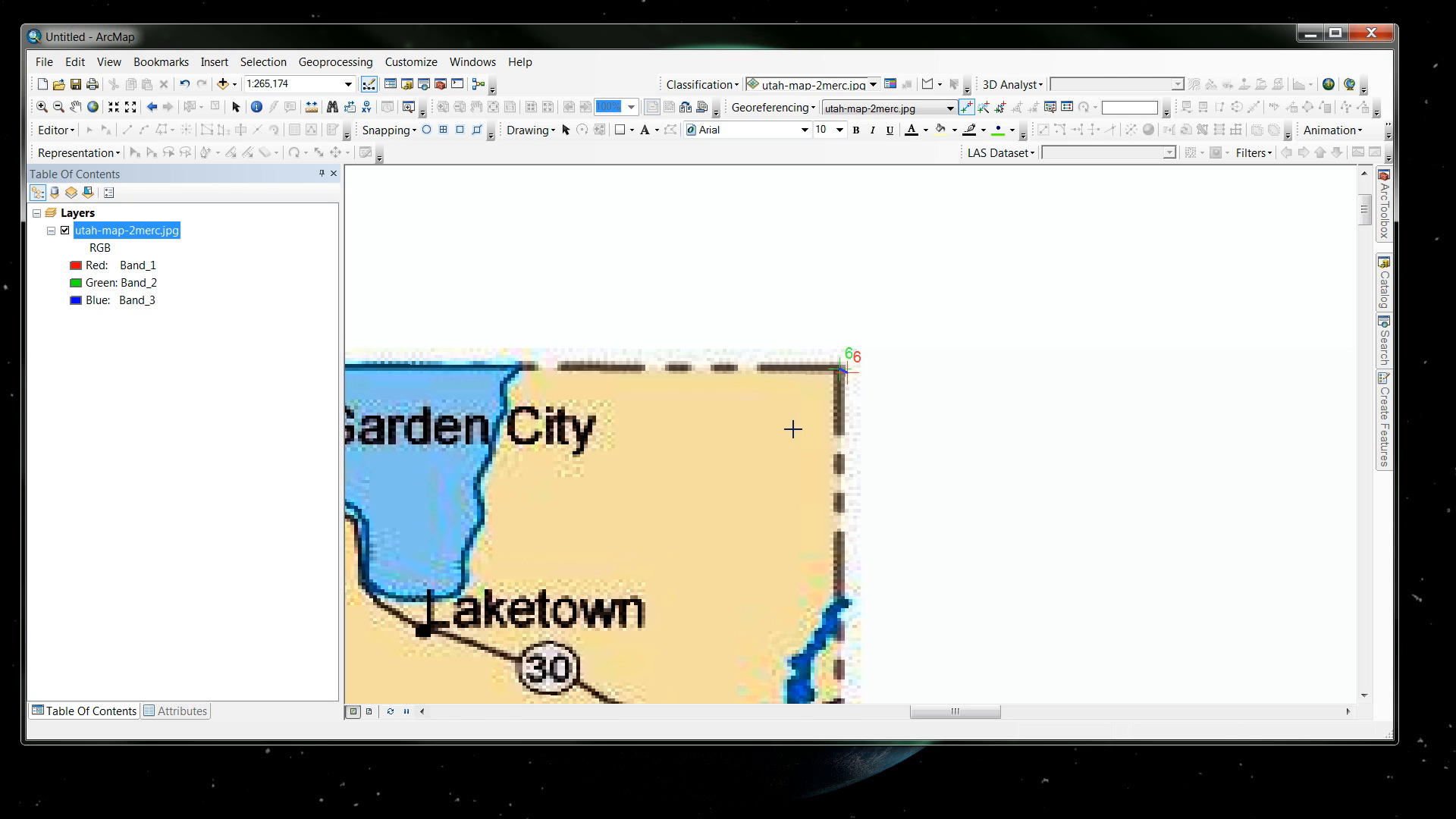
Step: Examine the link table's residuals and total RMS error for the control points across the full map
{"action": "right_click", "coordinate": [120, 235]}
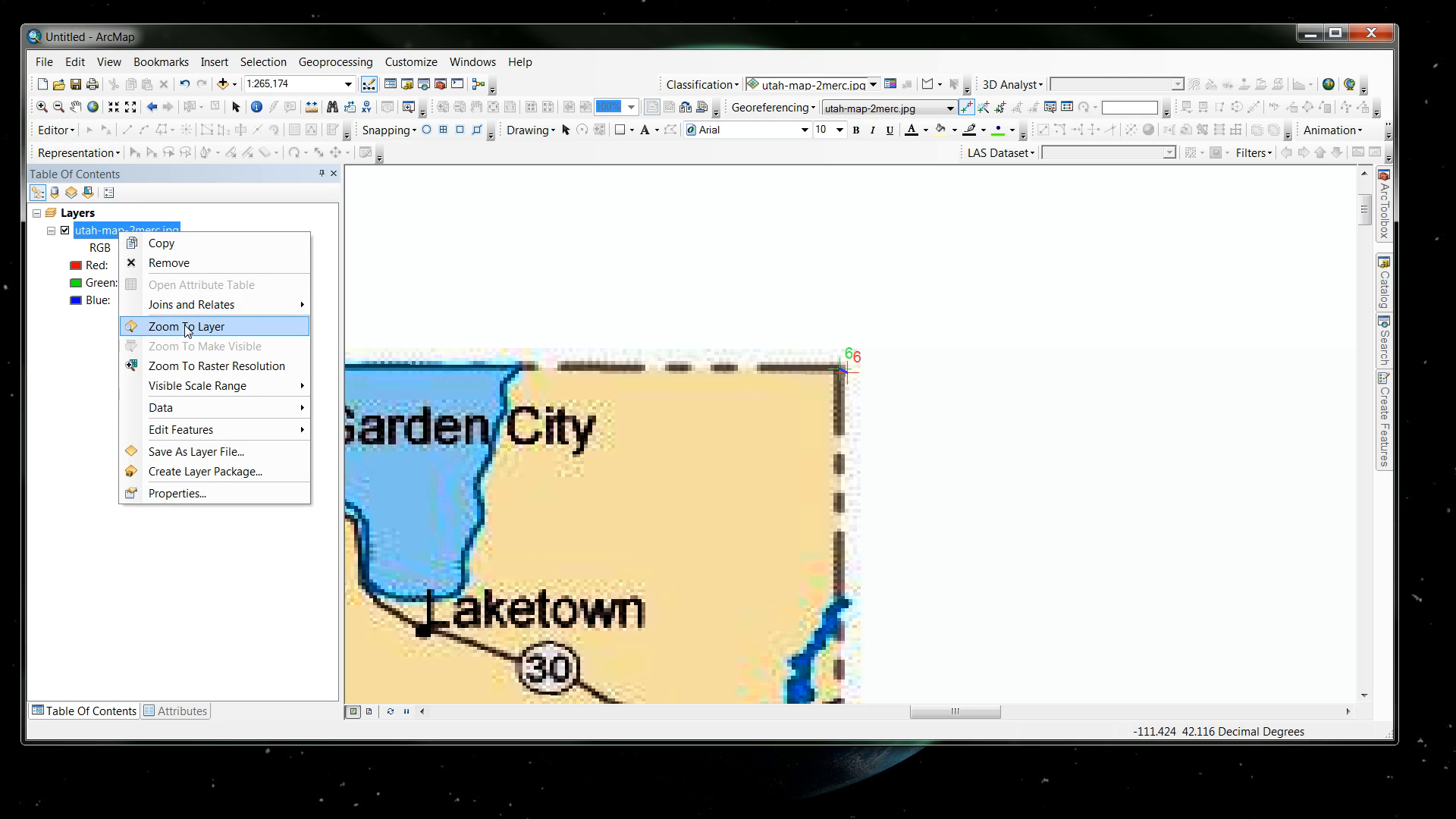
{"action": "left_click", "coordinate": [182, 326]}
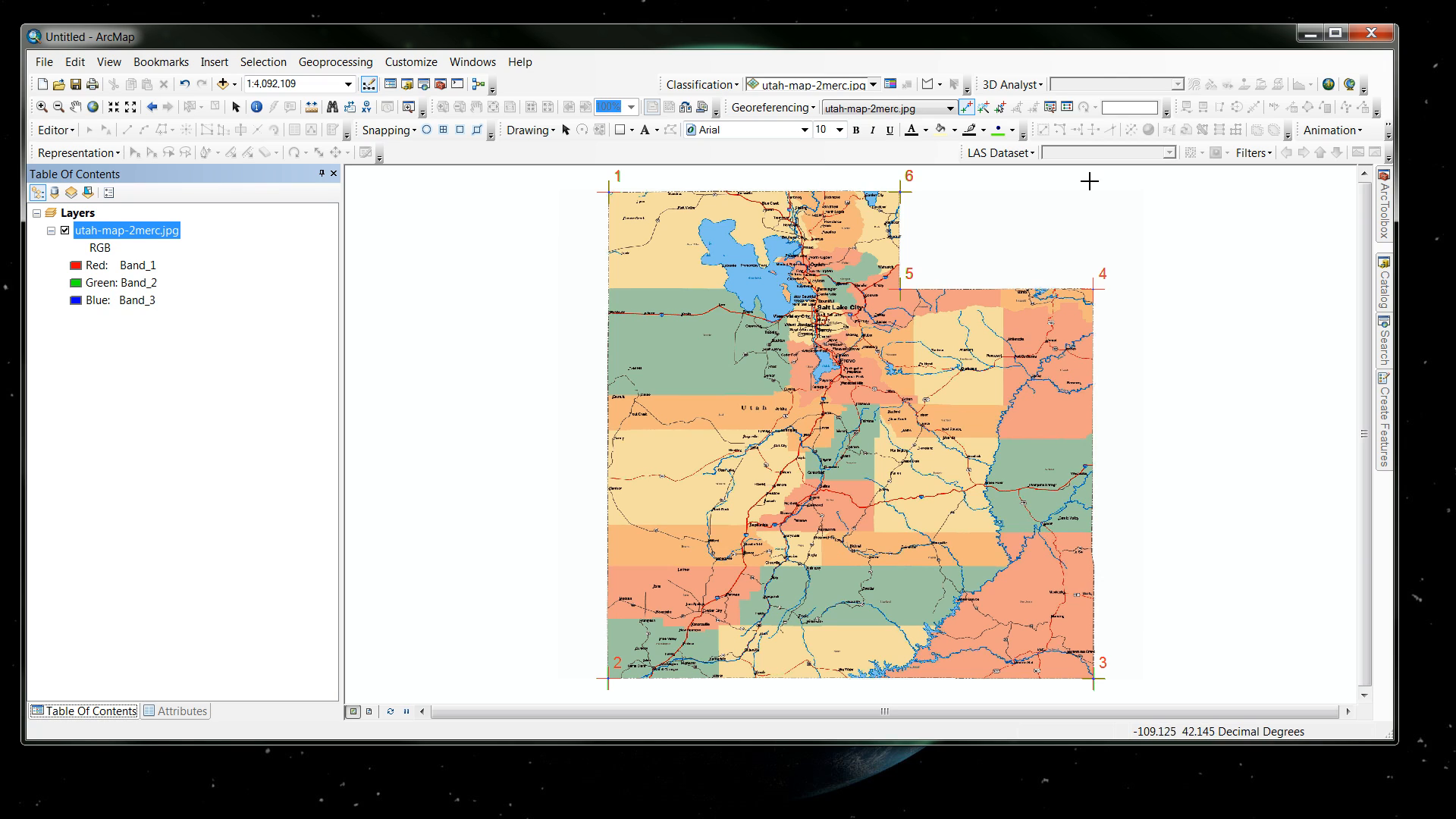
{"action": "left_click", "coordinate": [1068, 107]}
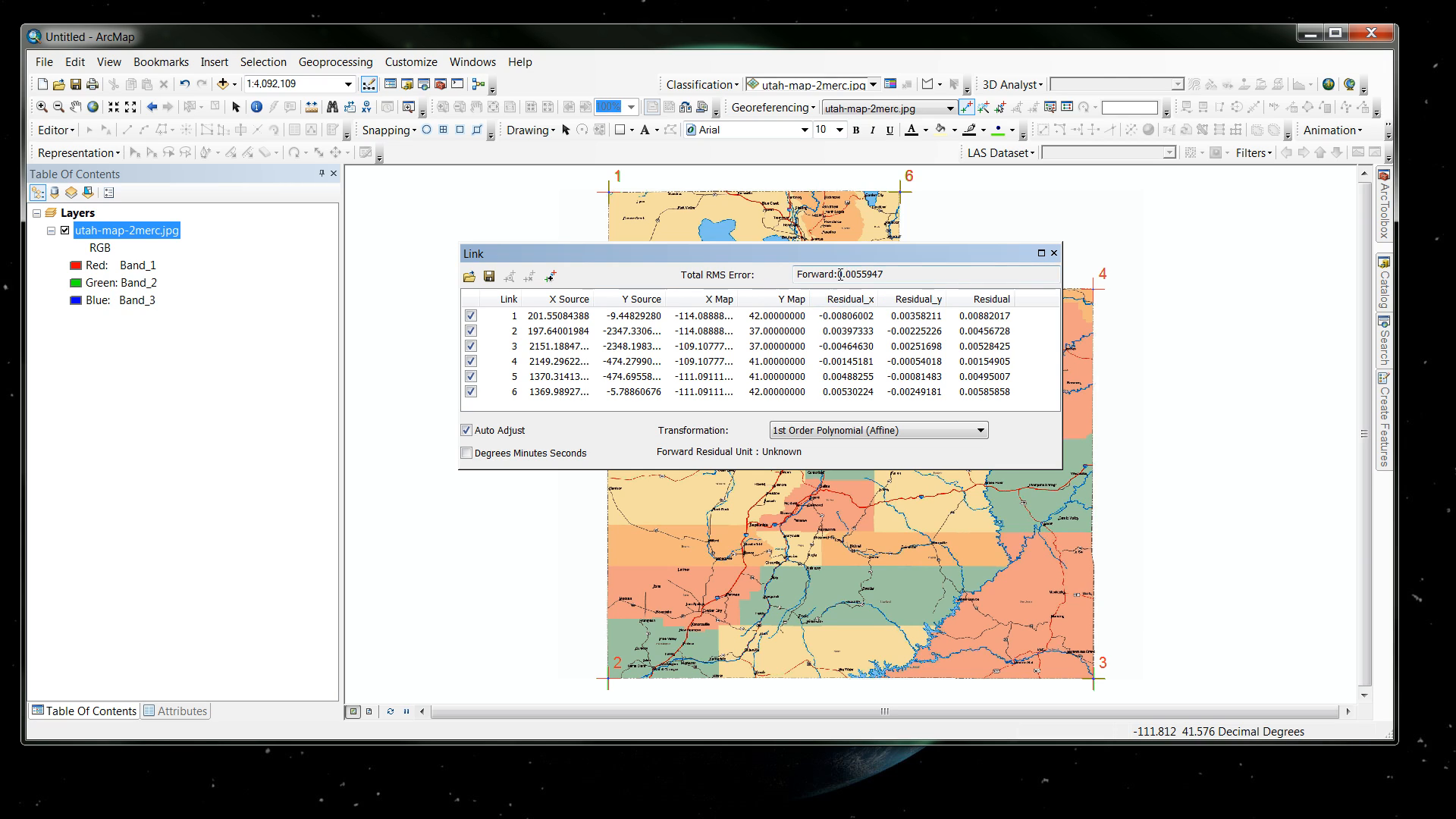
{"action": "left_click_drag", "start_coordinate": [840, 275], "coordinate": [887, 274]}
{"action": "left_click", "coordinate": [884, 274]}
{"action": "left_click", "coordinate": [1055, 254]}
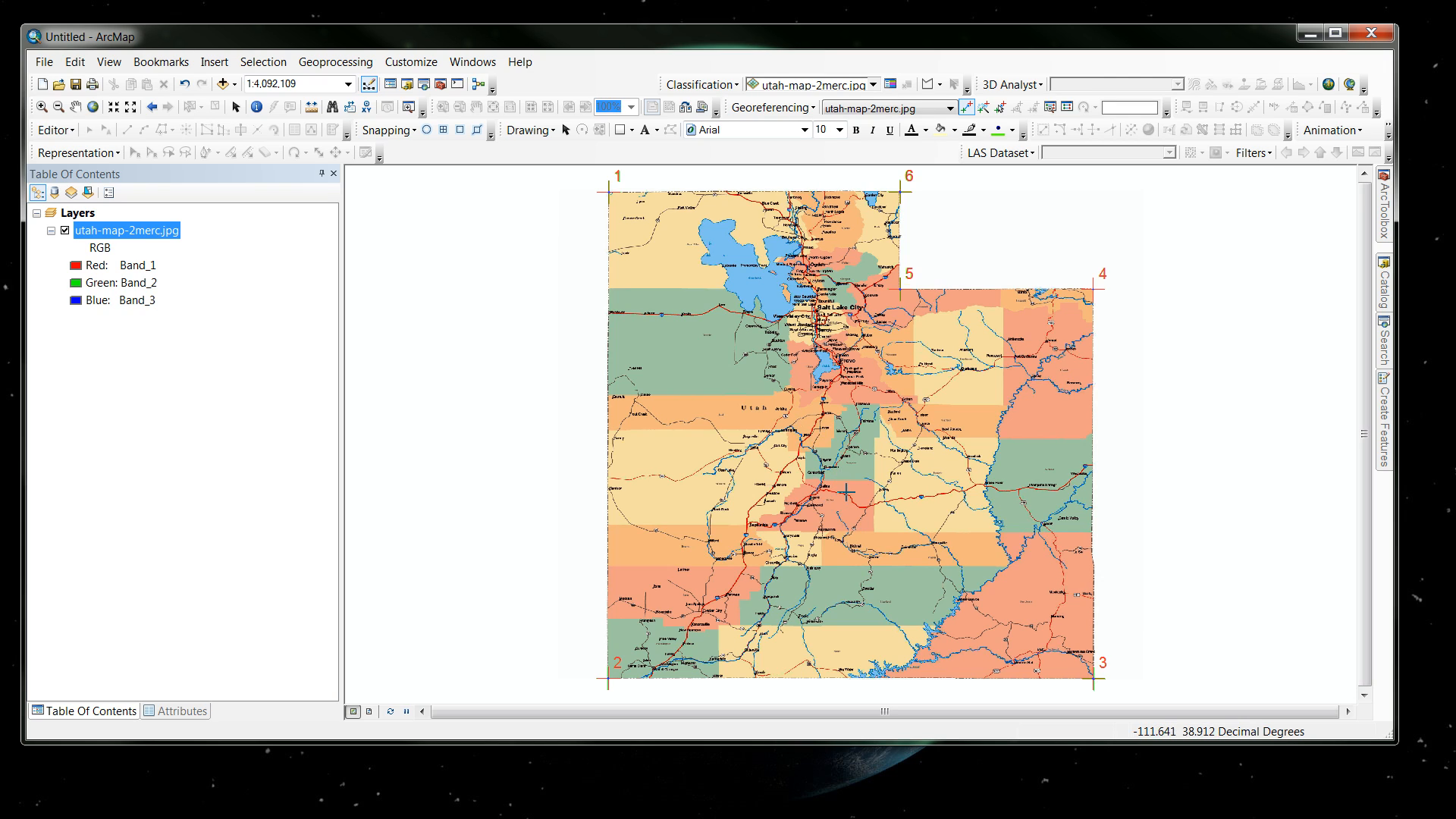
Step: Rectify the georeferenced map and save it as the TIFF file utahm1.tif in D:\GISData\Reference
{"action": "left_click", "coordinate": [774, 108]}
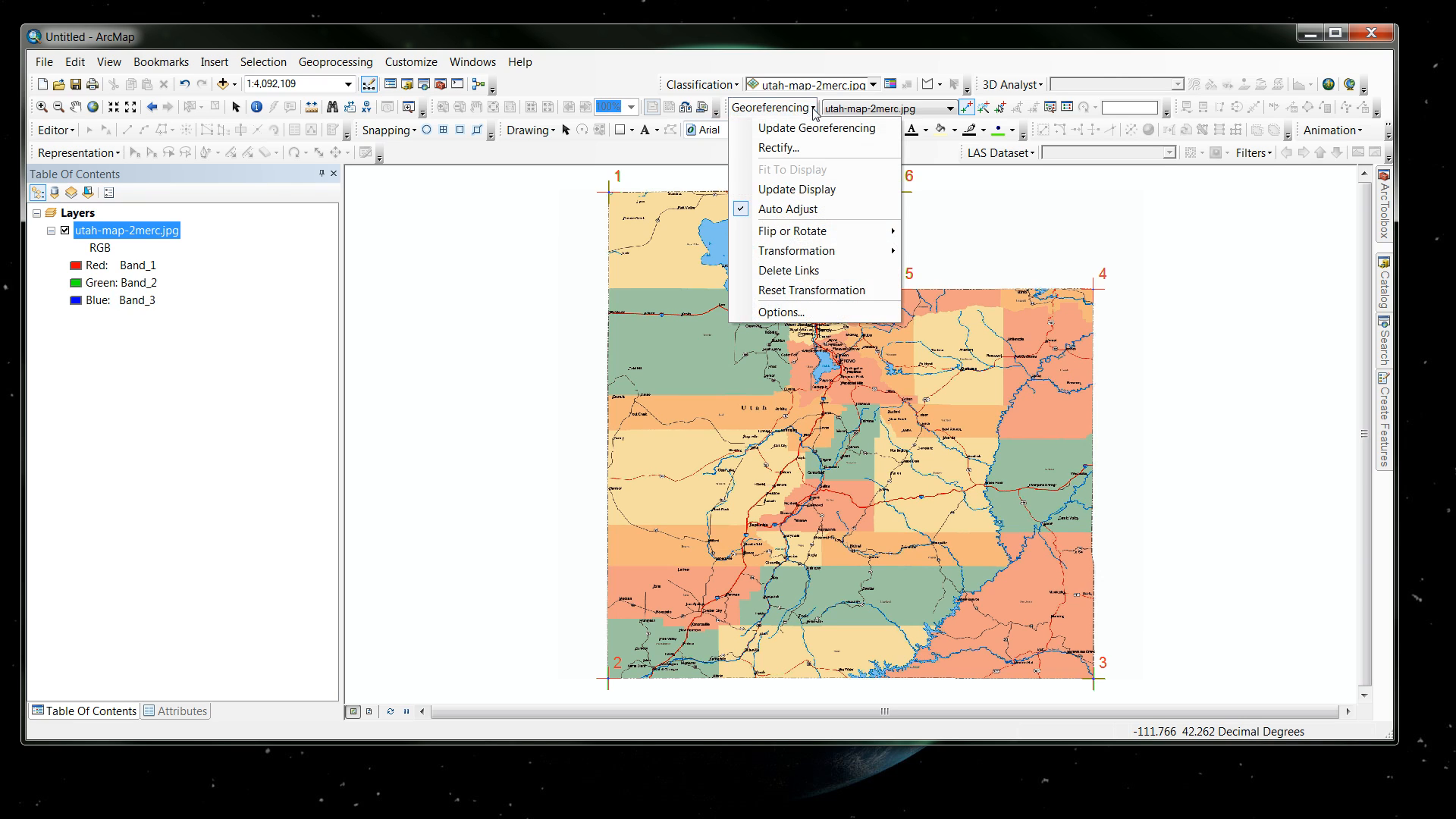
{"action": "left_click", "coordinate": [779, 149]}
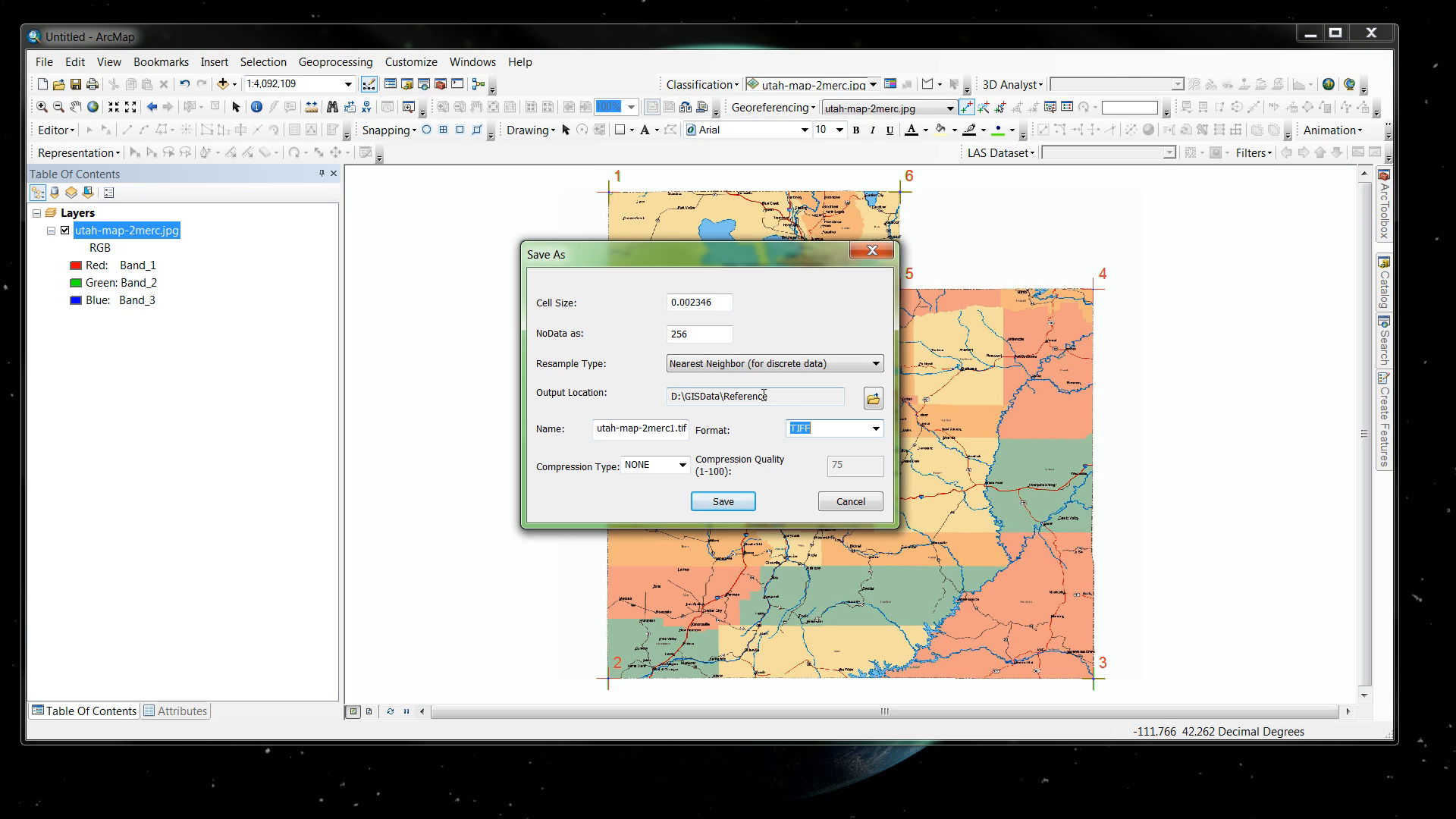
{"action": "left_click_drag", "start_coordinate": [596, 428], "coordinate": [673, 430]}
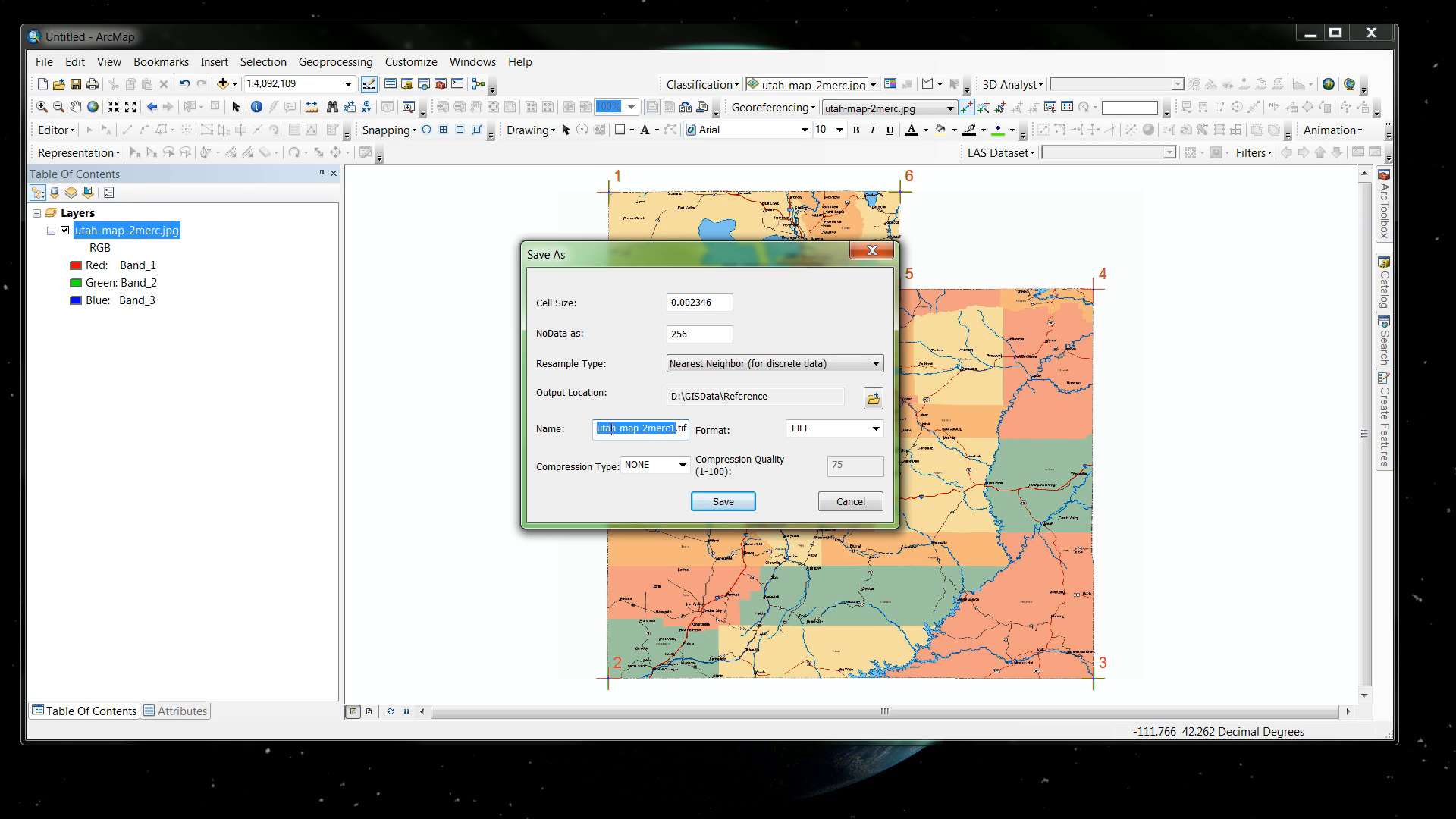
{"action": "left_click_drag", "start_coordinate": [615, 430], "coordinate": [671, 430]}
{"action": "type", "text": "m1"}
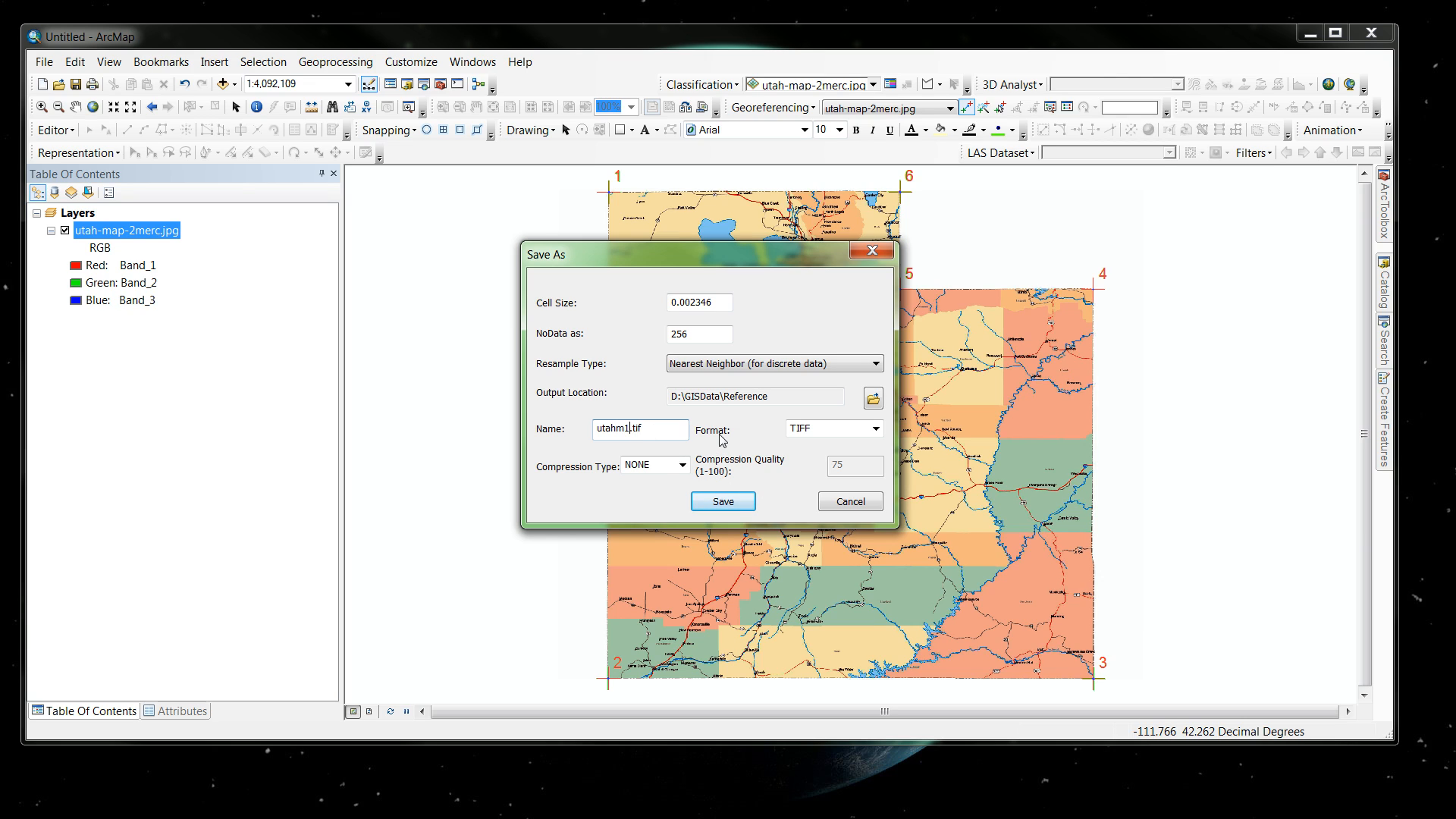
{"action": "left_click", "coordinate": [724, 502]}
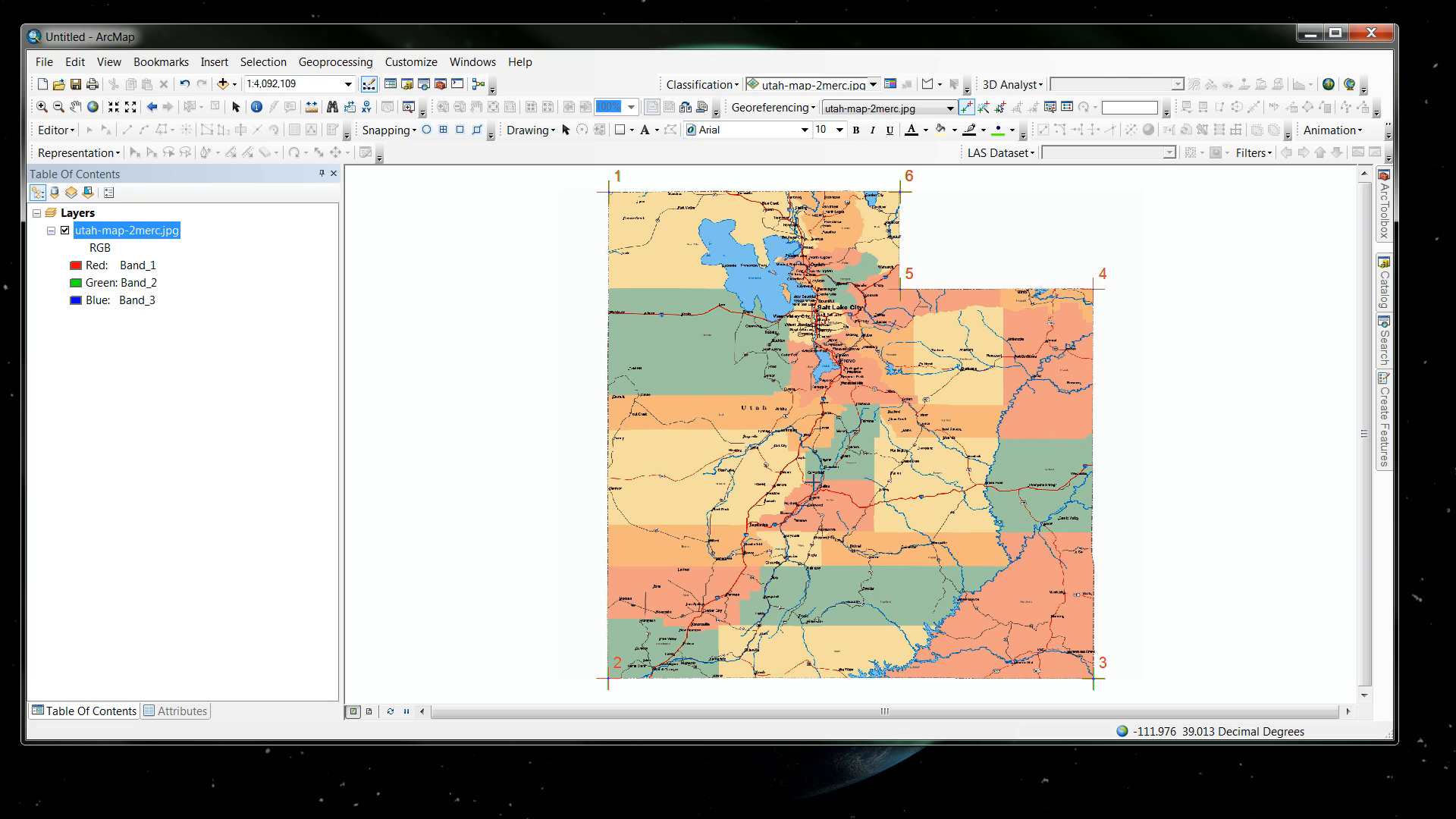
Step: Create a new blank map document without saving changes to the untitled one
{"action": "left_click", "coordinate": [42, 85]}
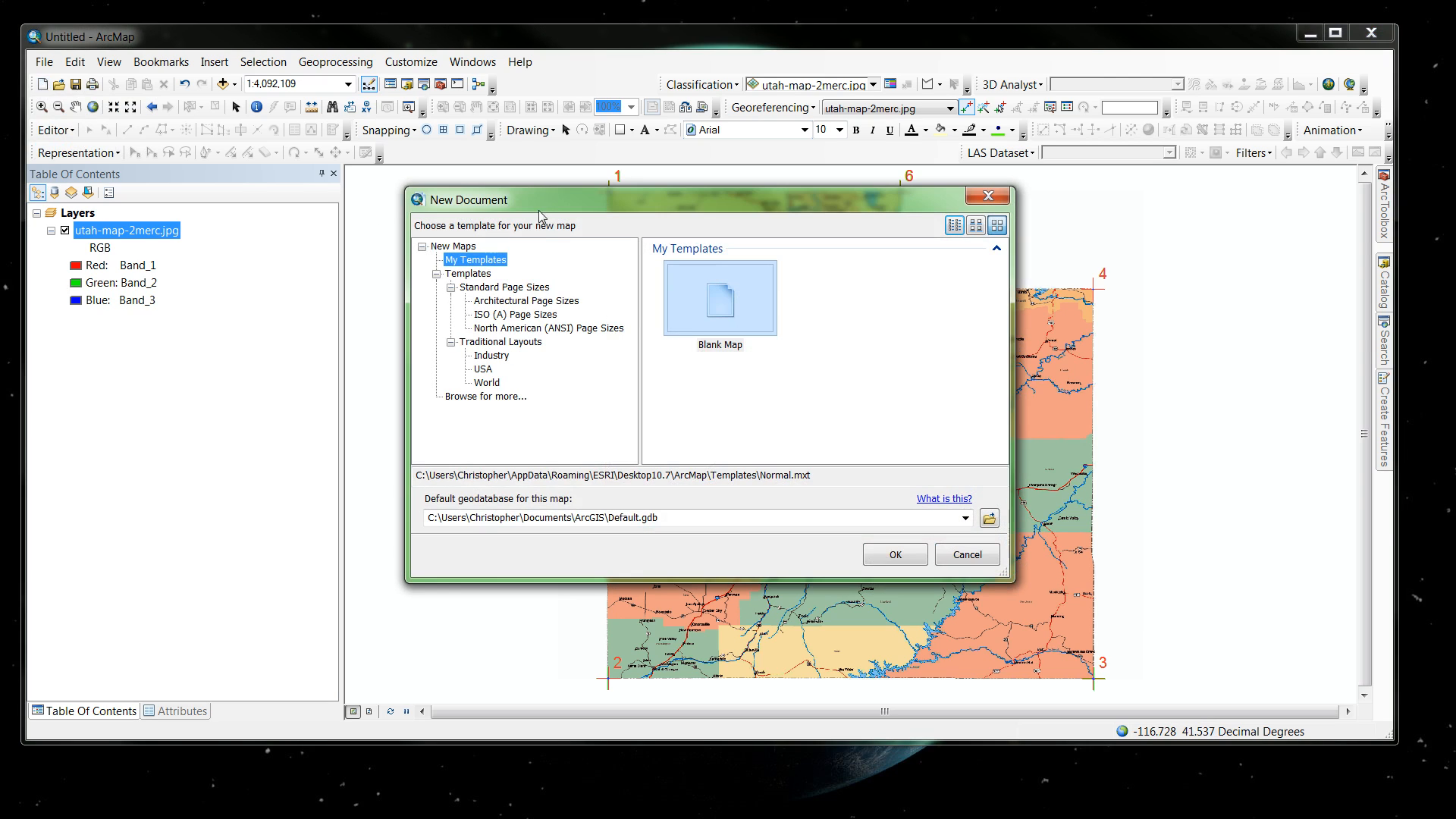
{"action": "left_click", "coordinate": [895, 556]}
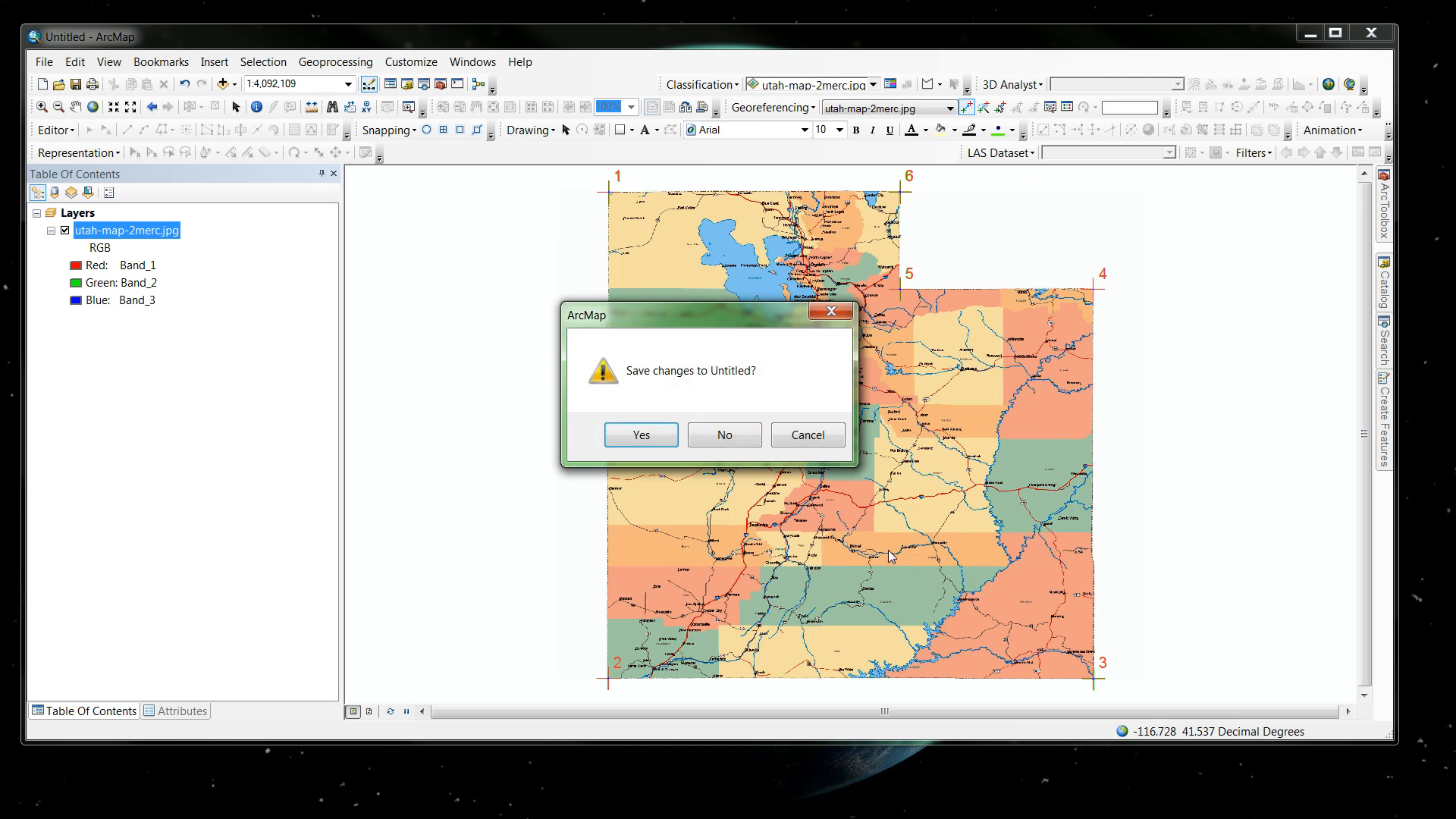
{"action": "left_click", "coordinate": [725, 436]}
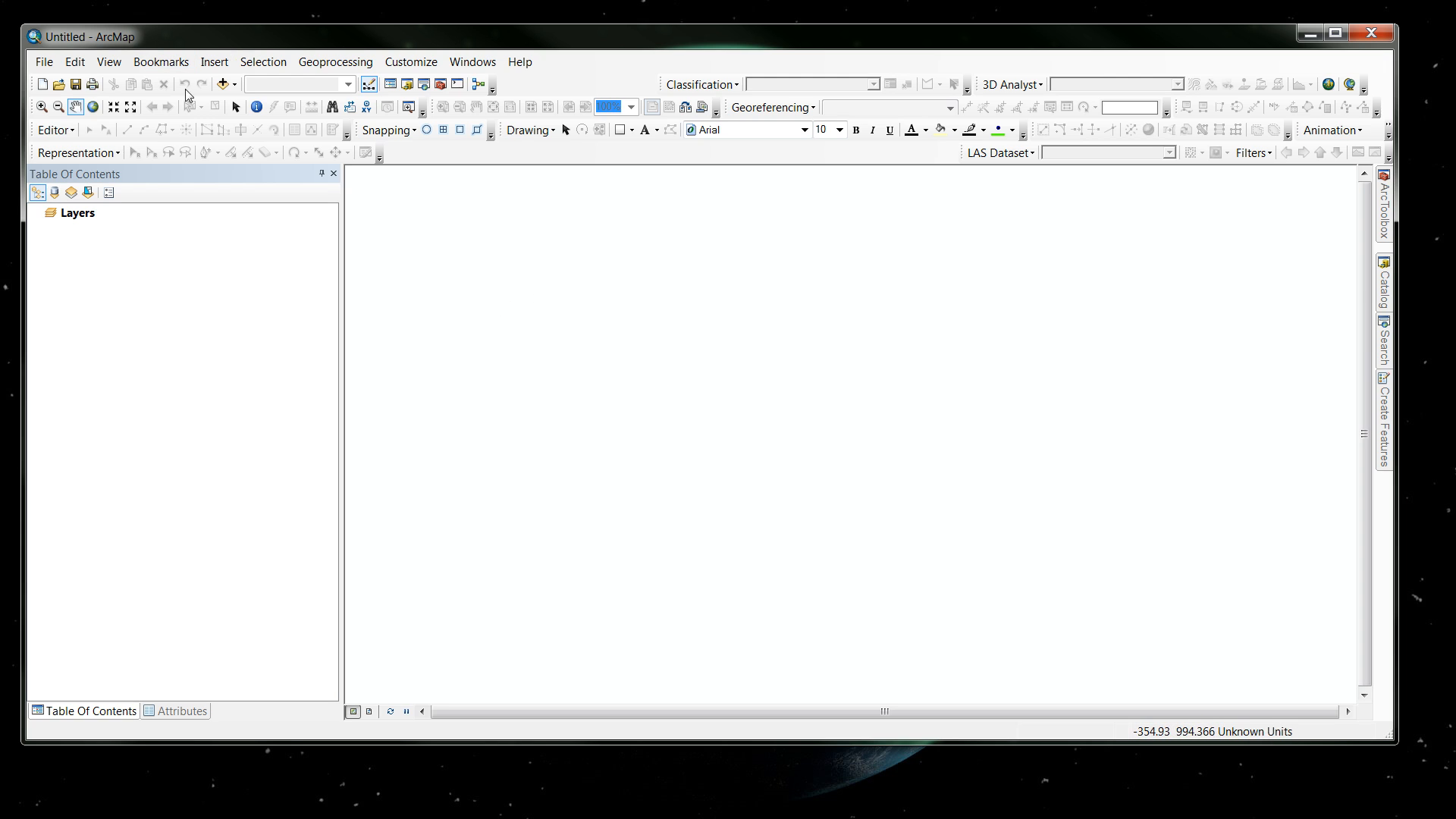
Step: Add the image utahconic.jpg from the Usa folder to the map, accepting its missing spatial reference
{"action": "left_click", "coordinate": [225, 85]}
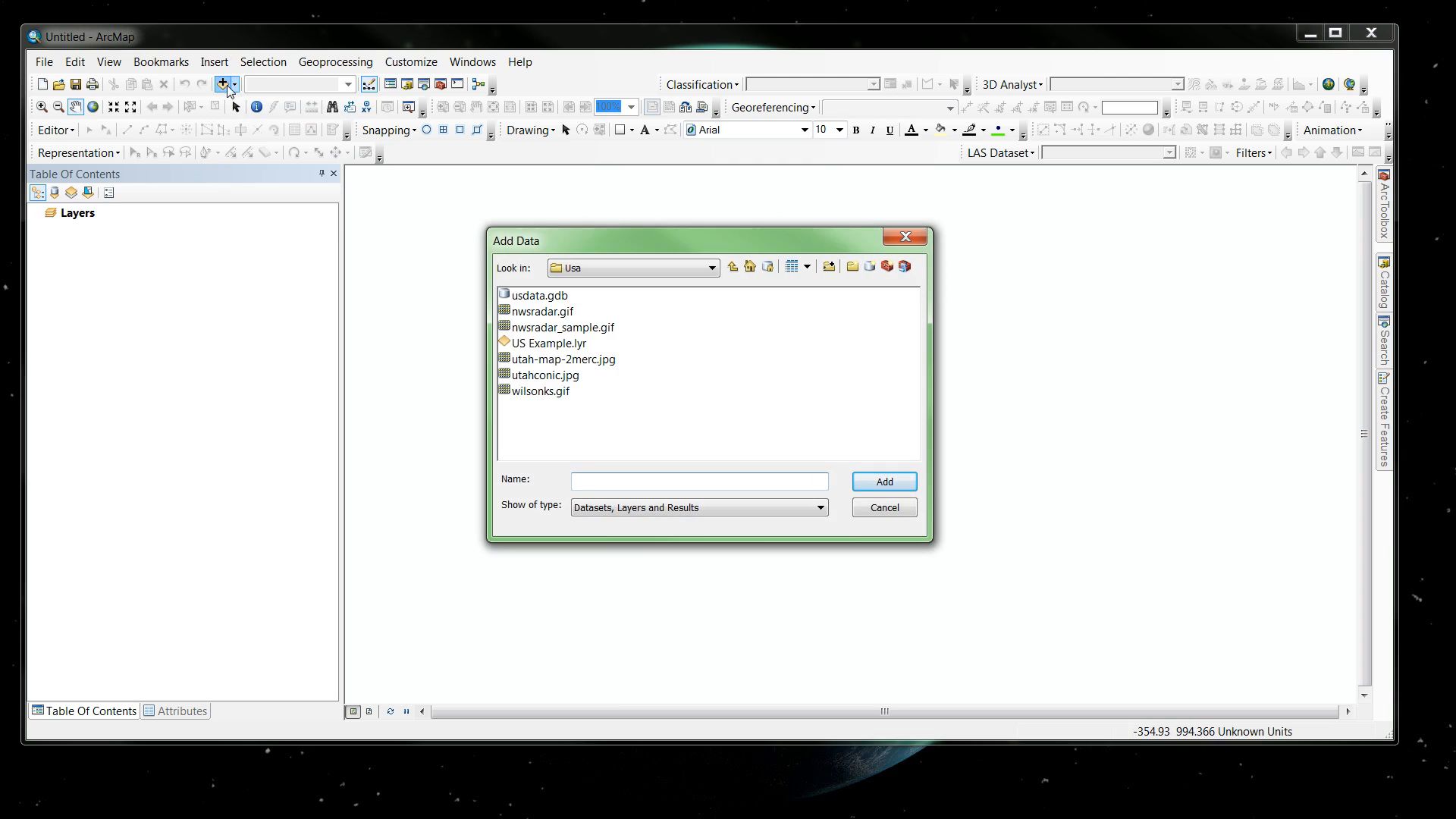
{"action": "left_click", "coordinate": [535, 376]}
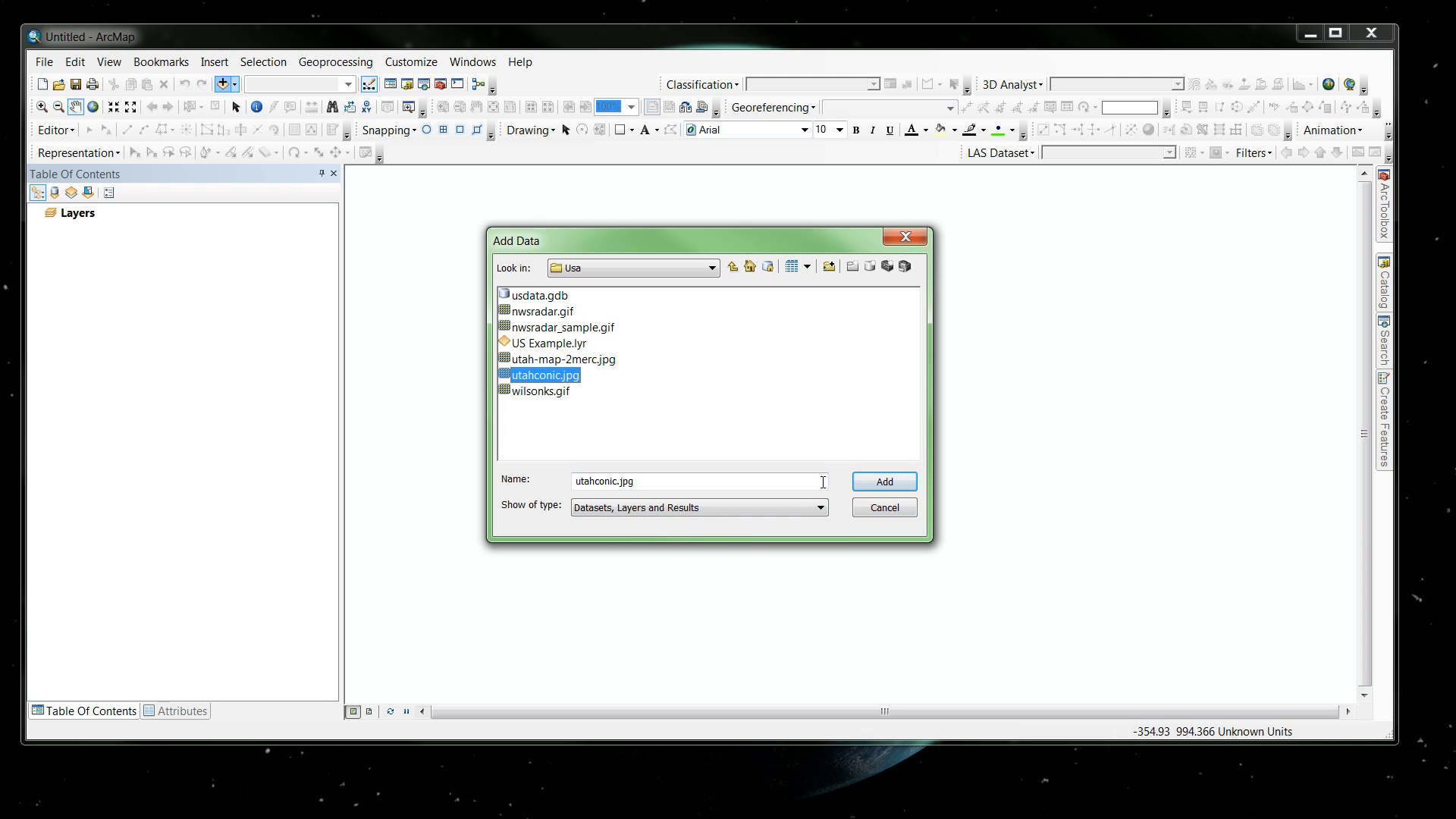
{"action": "left_click", "coordinate": [885, 488]}
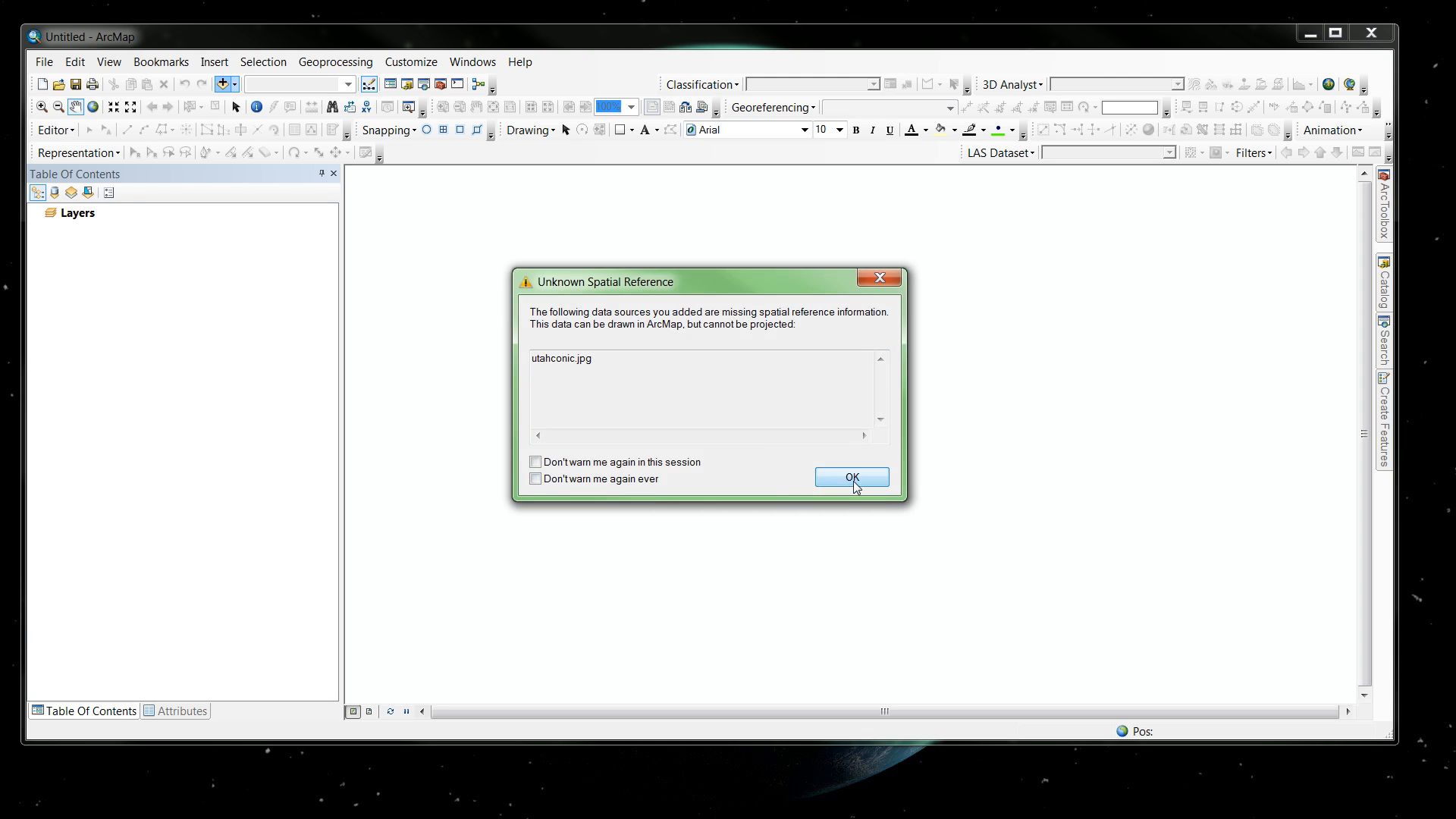
{"action": "left_click", "coordinate": [852, 478]}
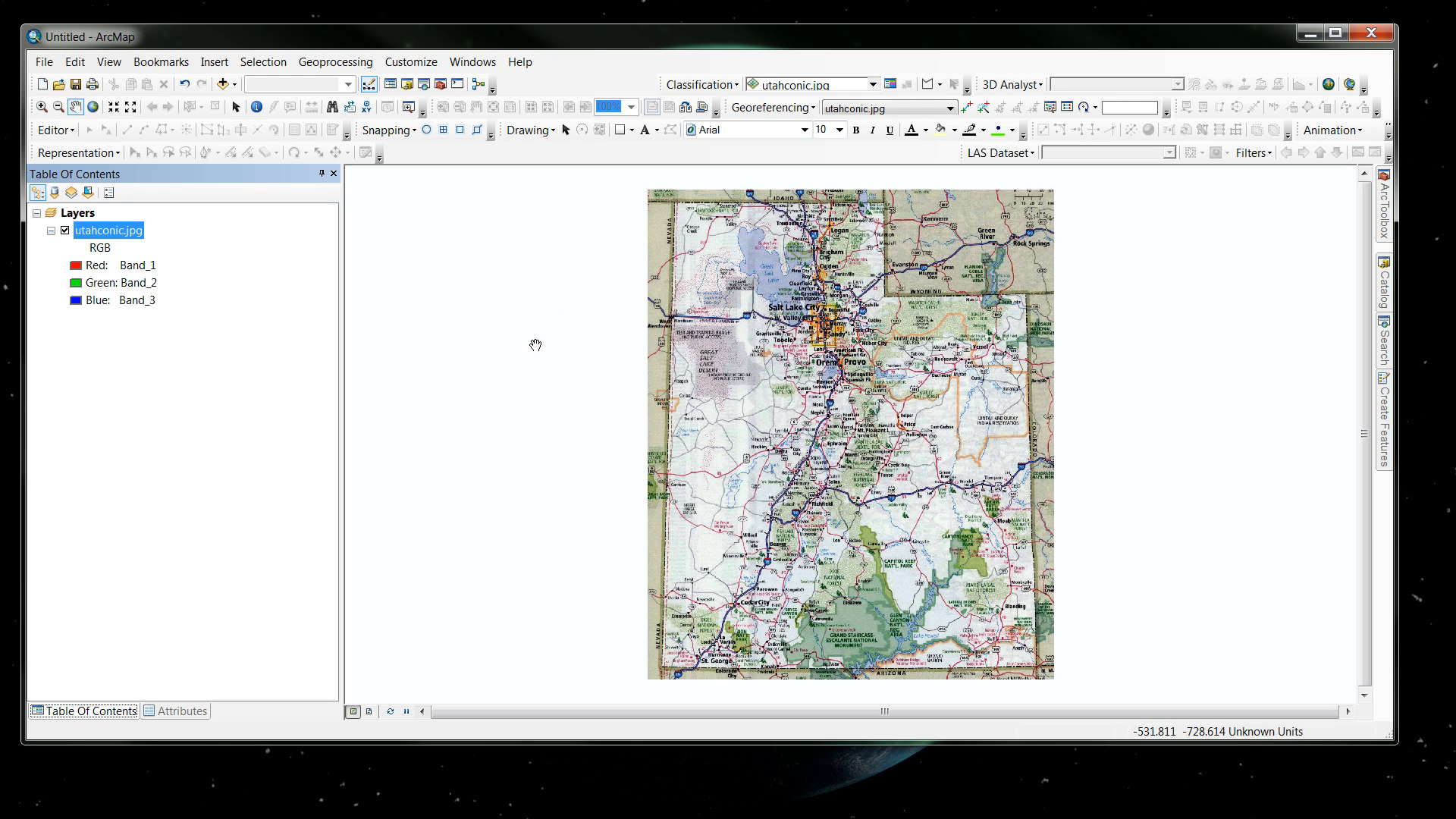
Step: Set the Layers data frame's coordinate system to North America Albers Equal Area Conic from the favorites
{"action": "left_click", "coordinate": [83, 215]}
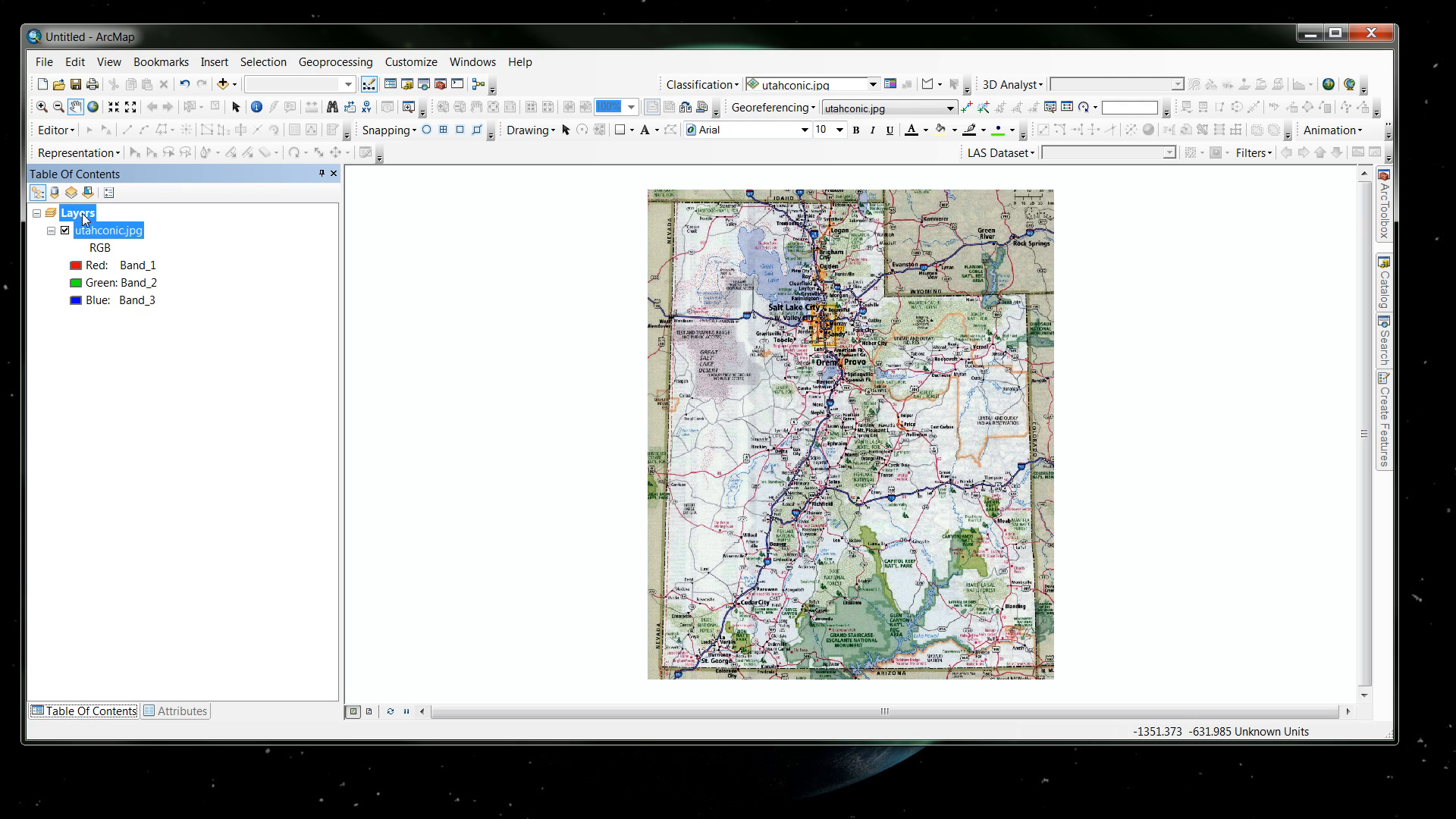
{"action": "right_click", "coordinate": [83, 218]}
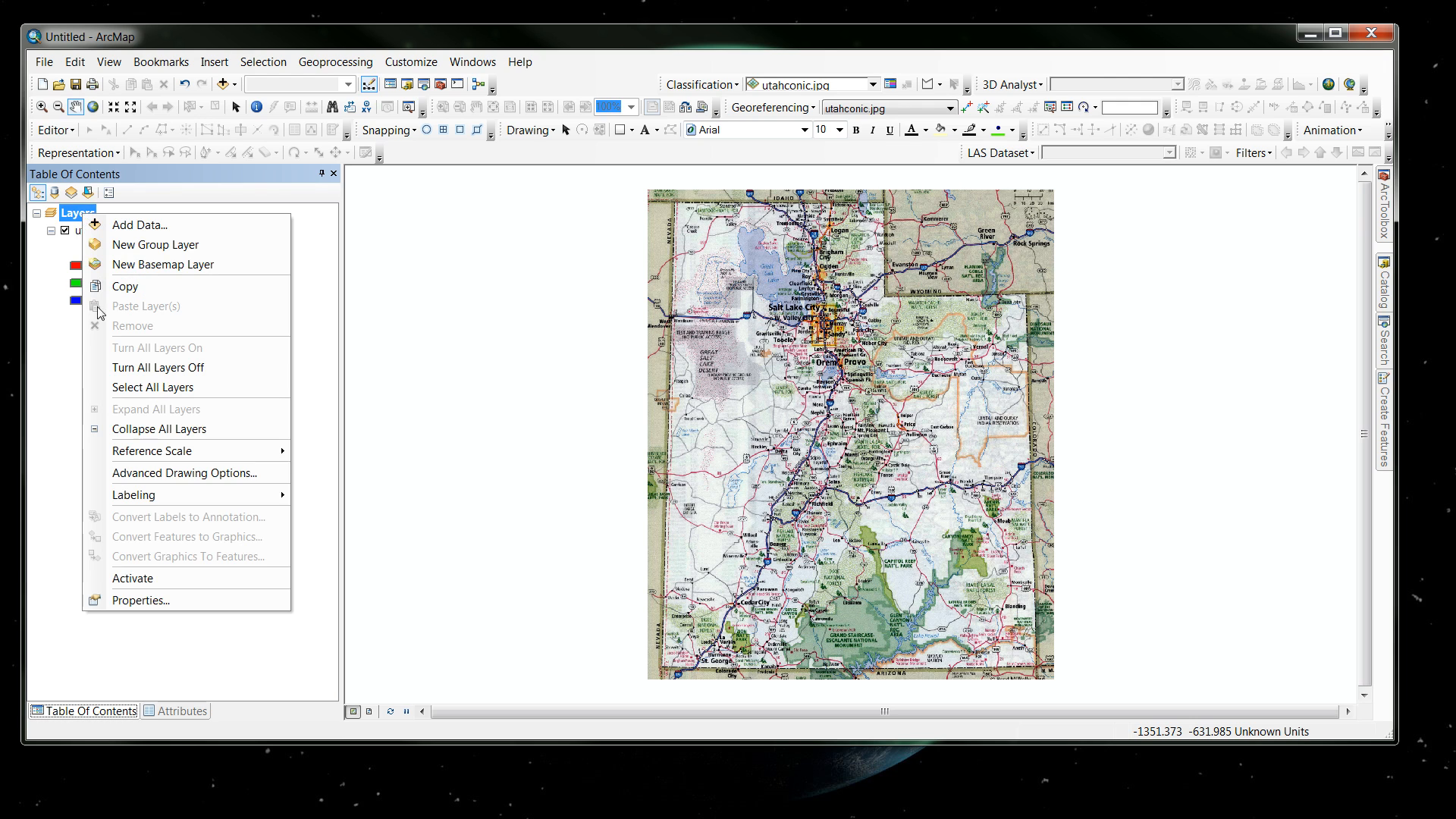
{"action": "left_click", "coordinate": [148, 599]}
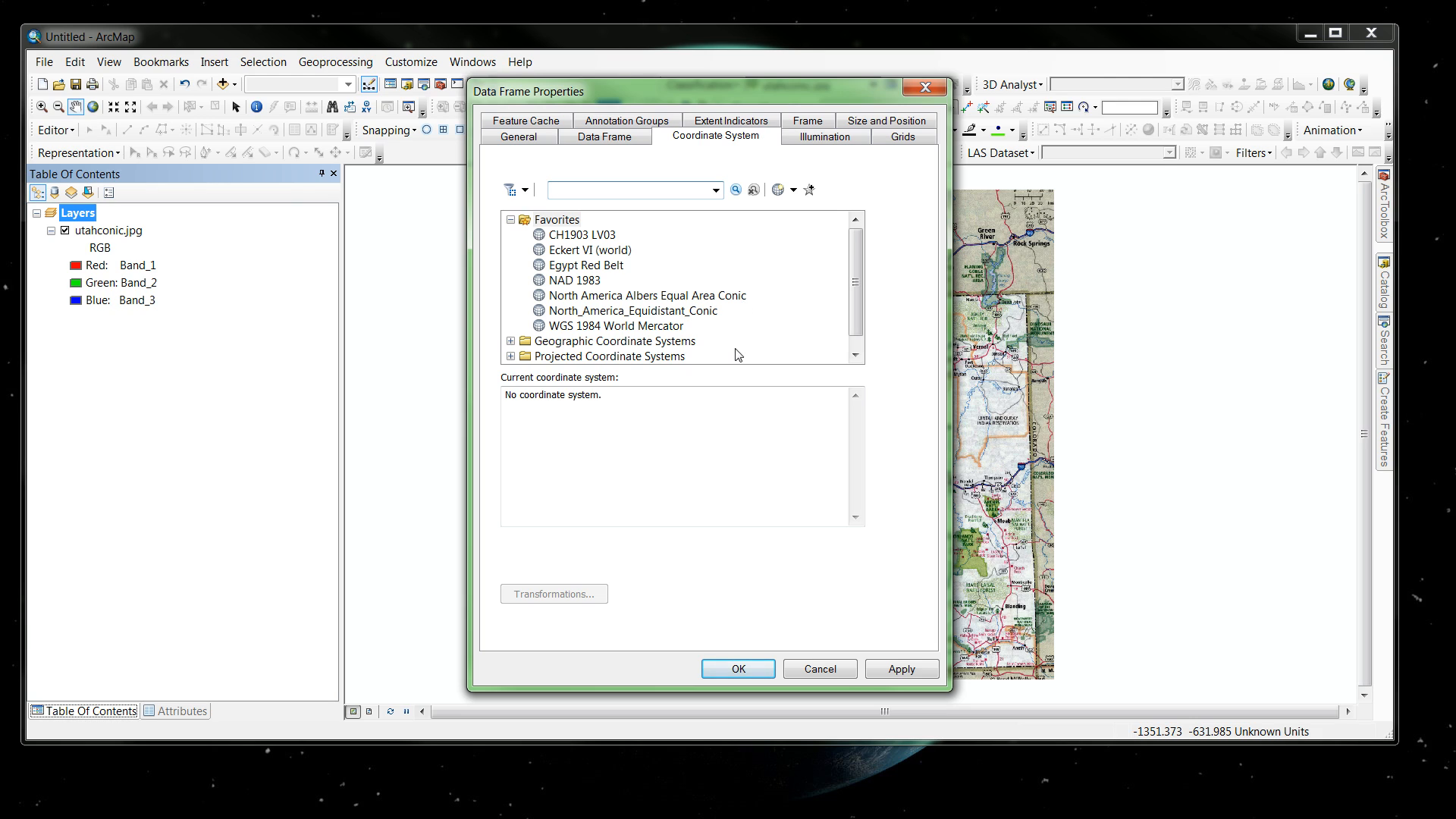
{"action": "left_click", "coordinate": [639, 297]}
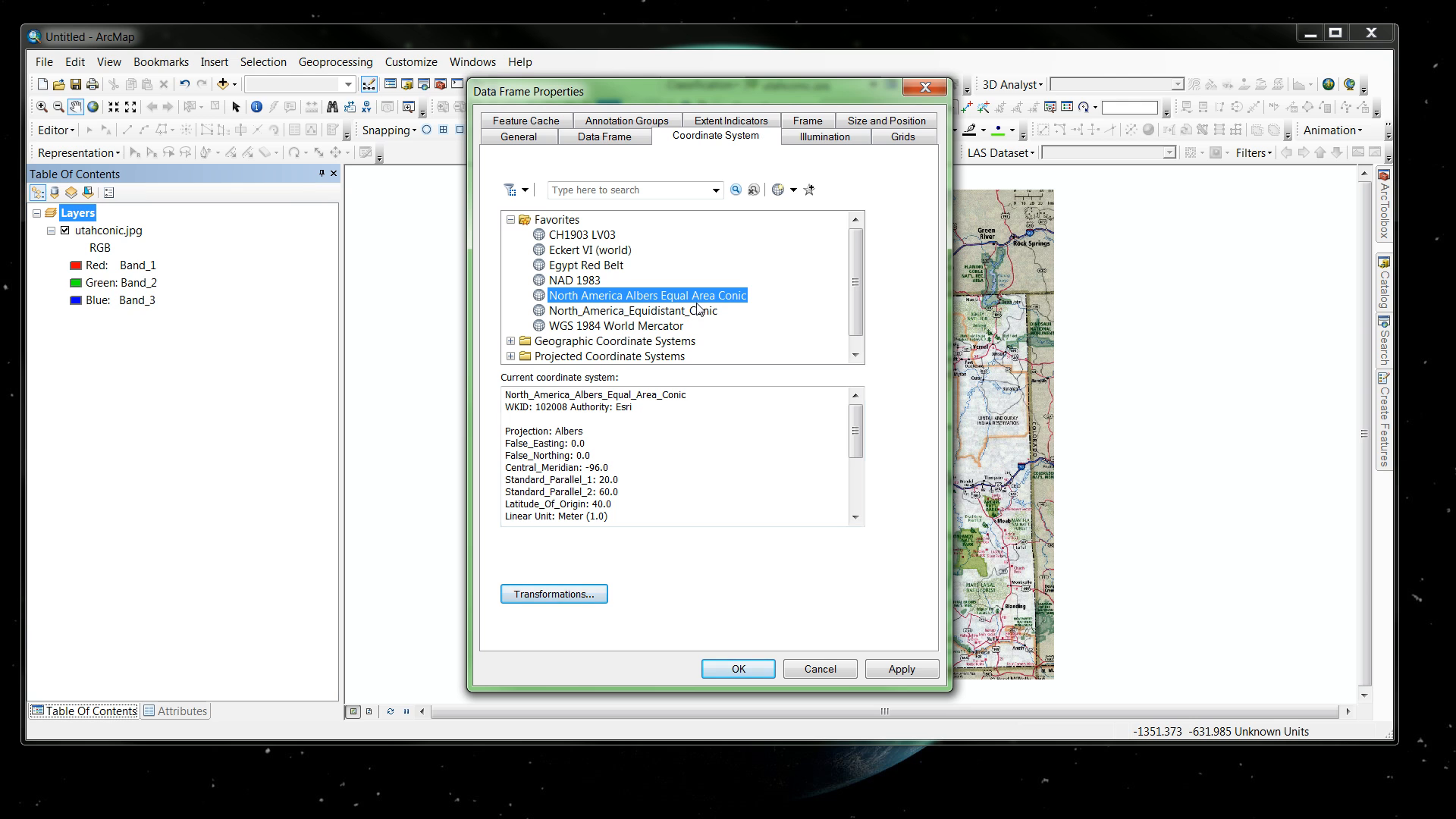
{"action": "left_click", "coordinate": [739, 670]}
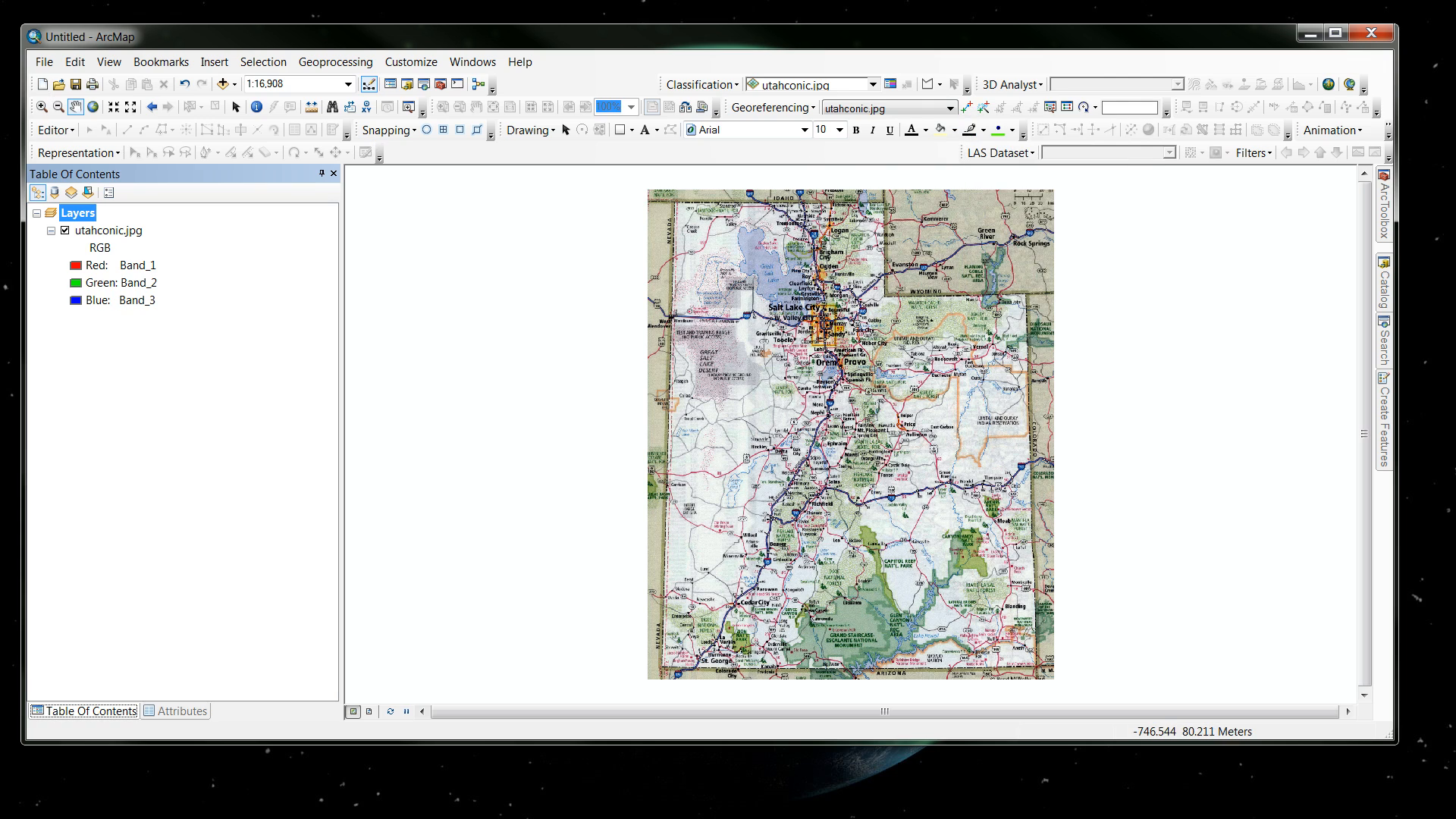
Step: Place the first georeferencing control point on Utah's northwest border corner, west of Lynn, on utahconic.jpg
{"action": "left_click", "coordinate": [42, 106]}
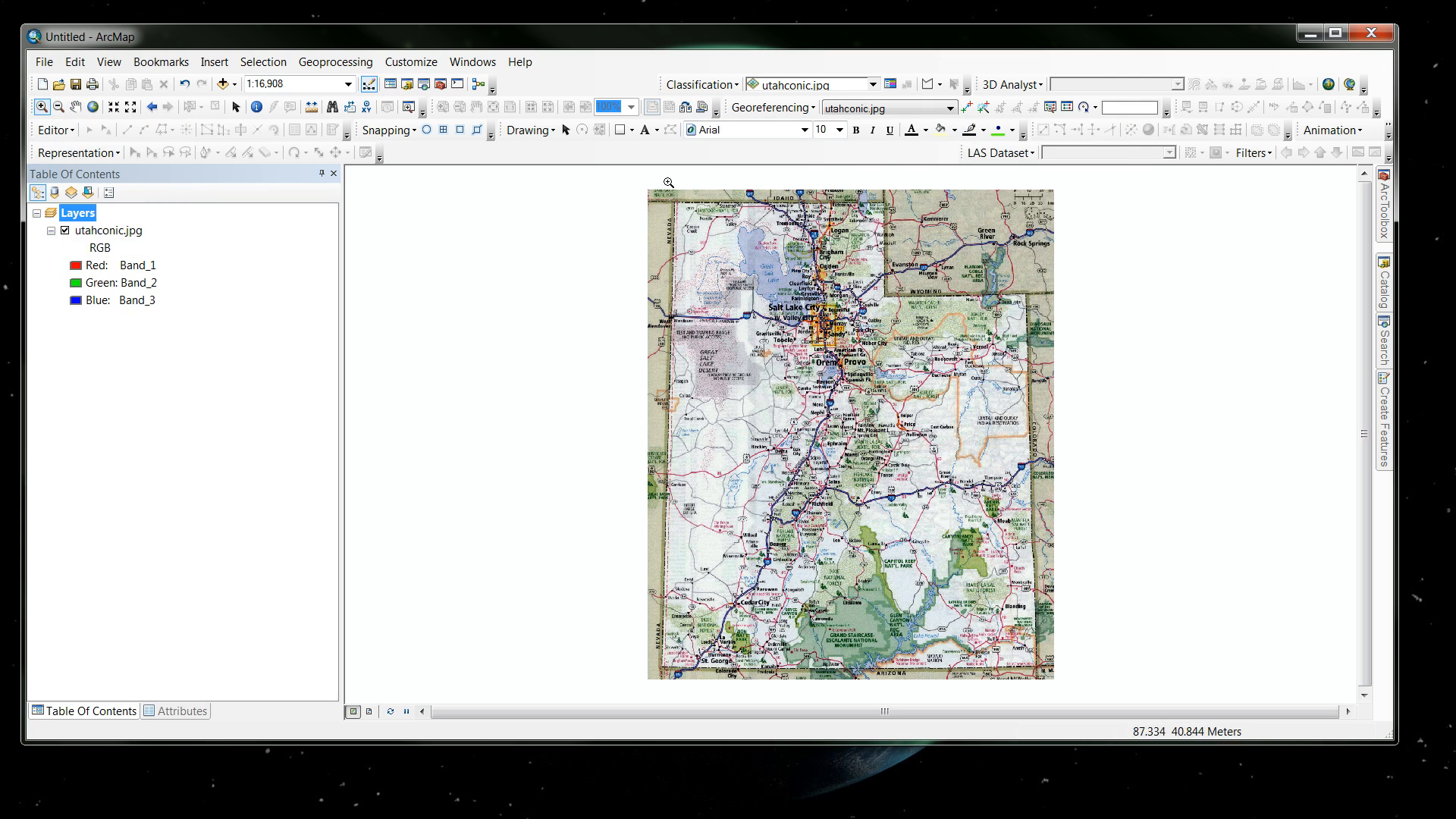
{"action": "left_click_drag", "start_coordinate": [647, 185], "coordinate": [705, 223]}
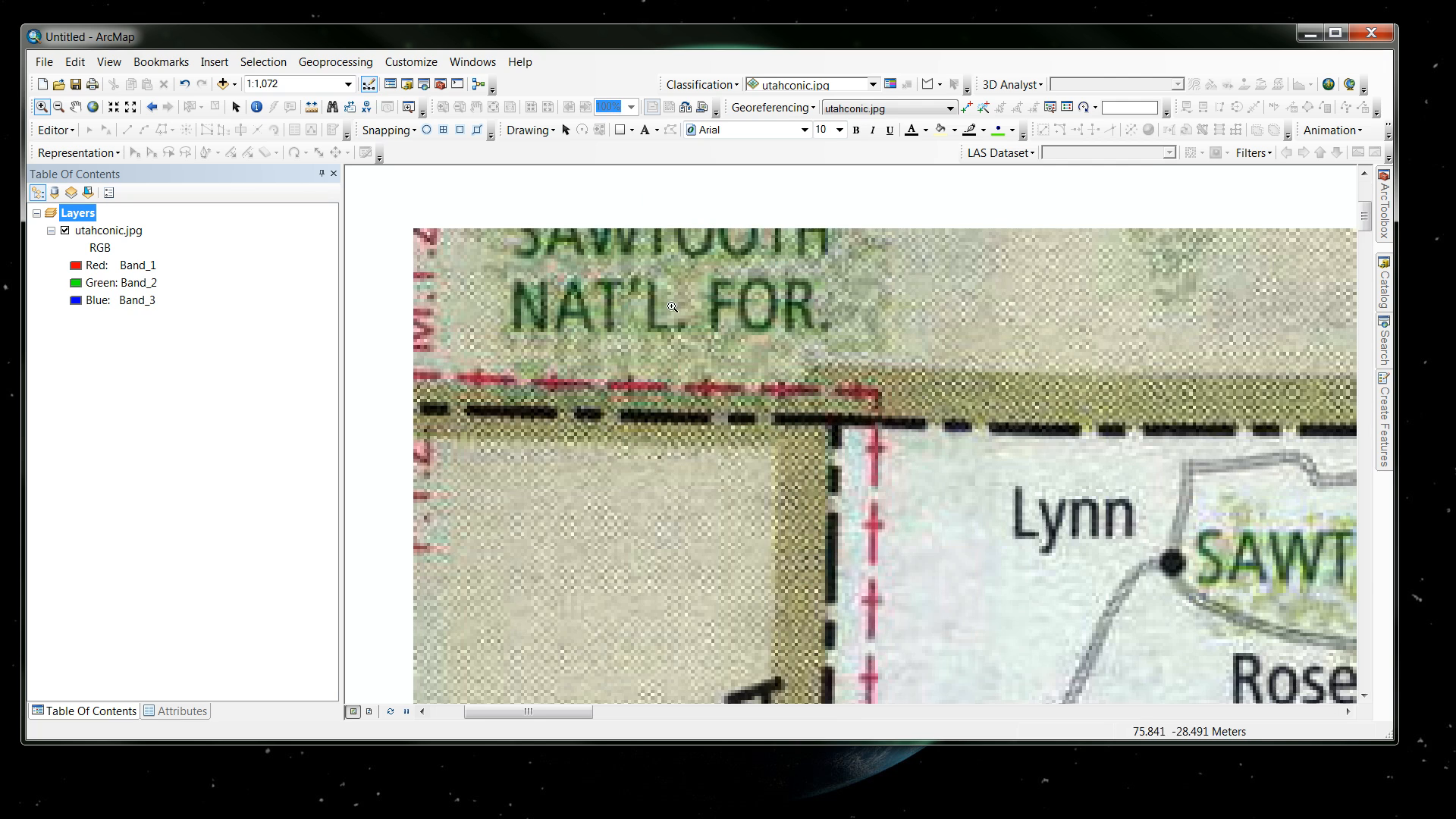
{"action": "left_click", "coordinate": [966, 108]}
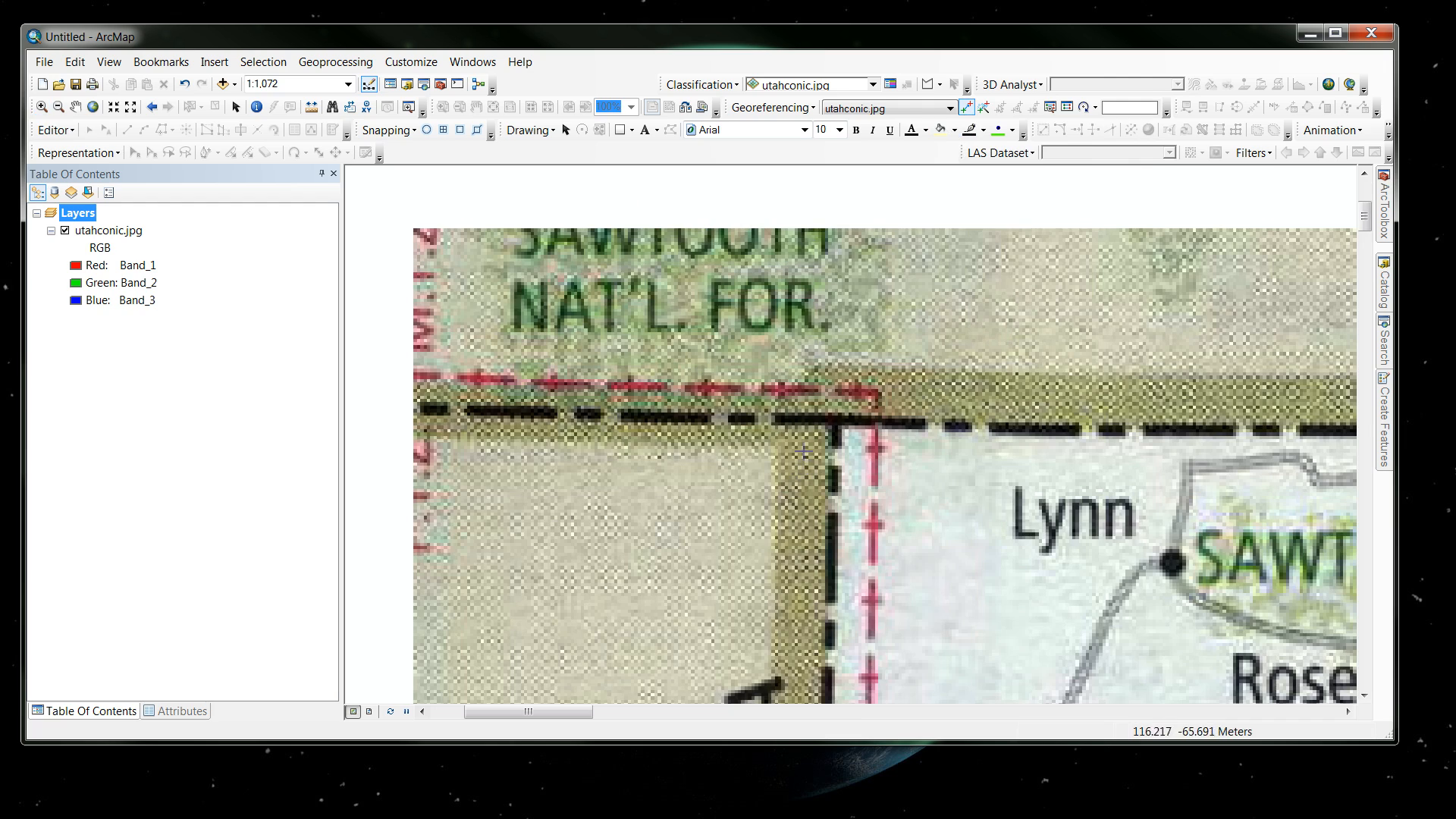
{"action": "left_click", "coordinate": [835, 421]}
Step: Start entering DMS coordinates for the northwest control point and set its longitude to 114° 5' 20" W
{"action": "right_click", "coordinate": [838, 420]}
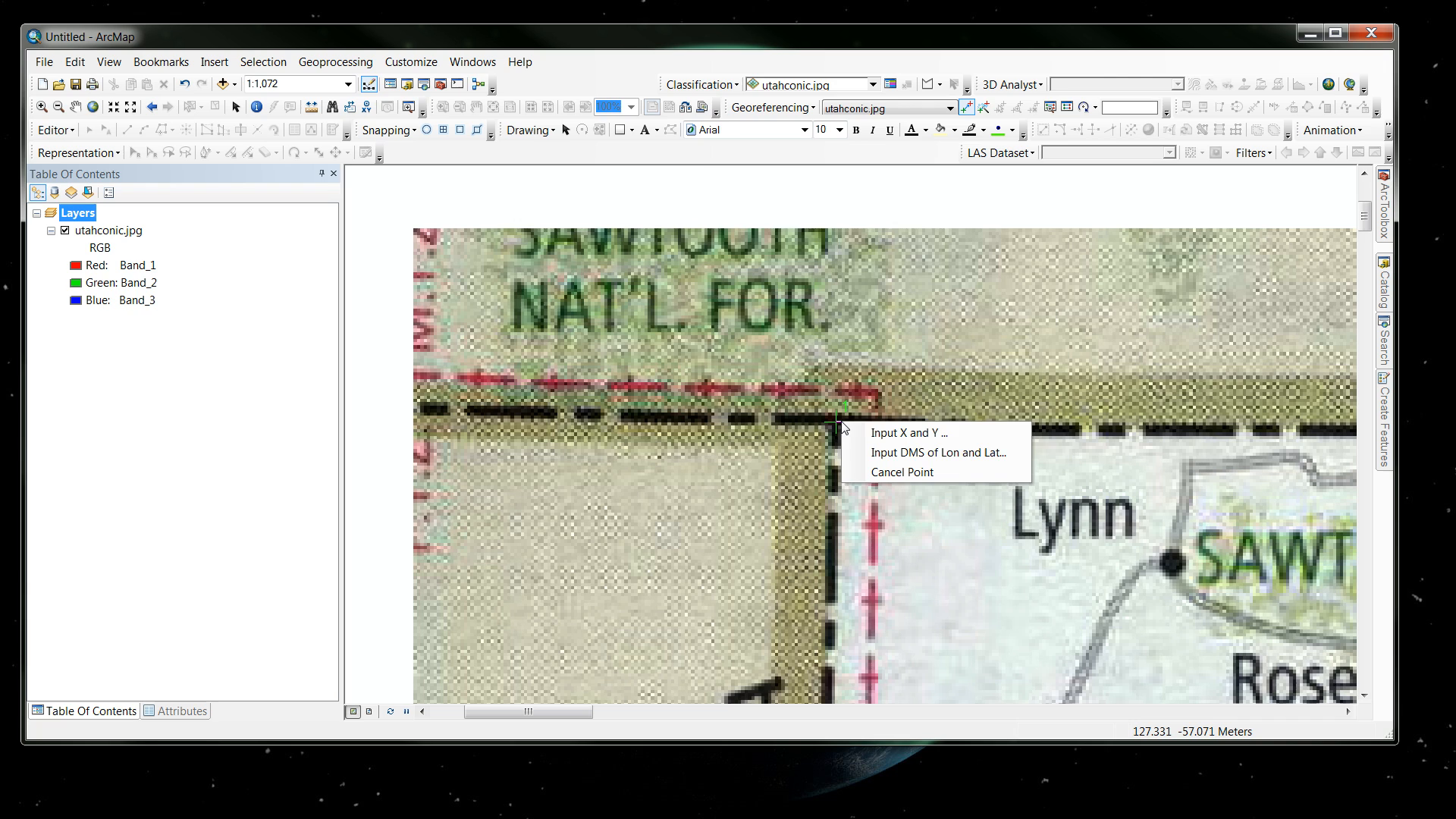
{"action": "left_click", "coordinate": [905, 453]}
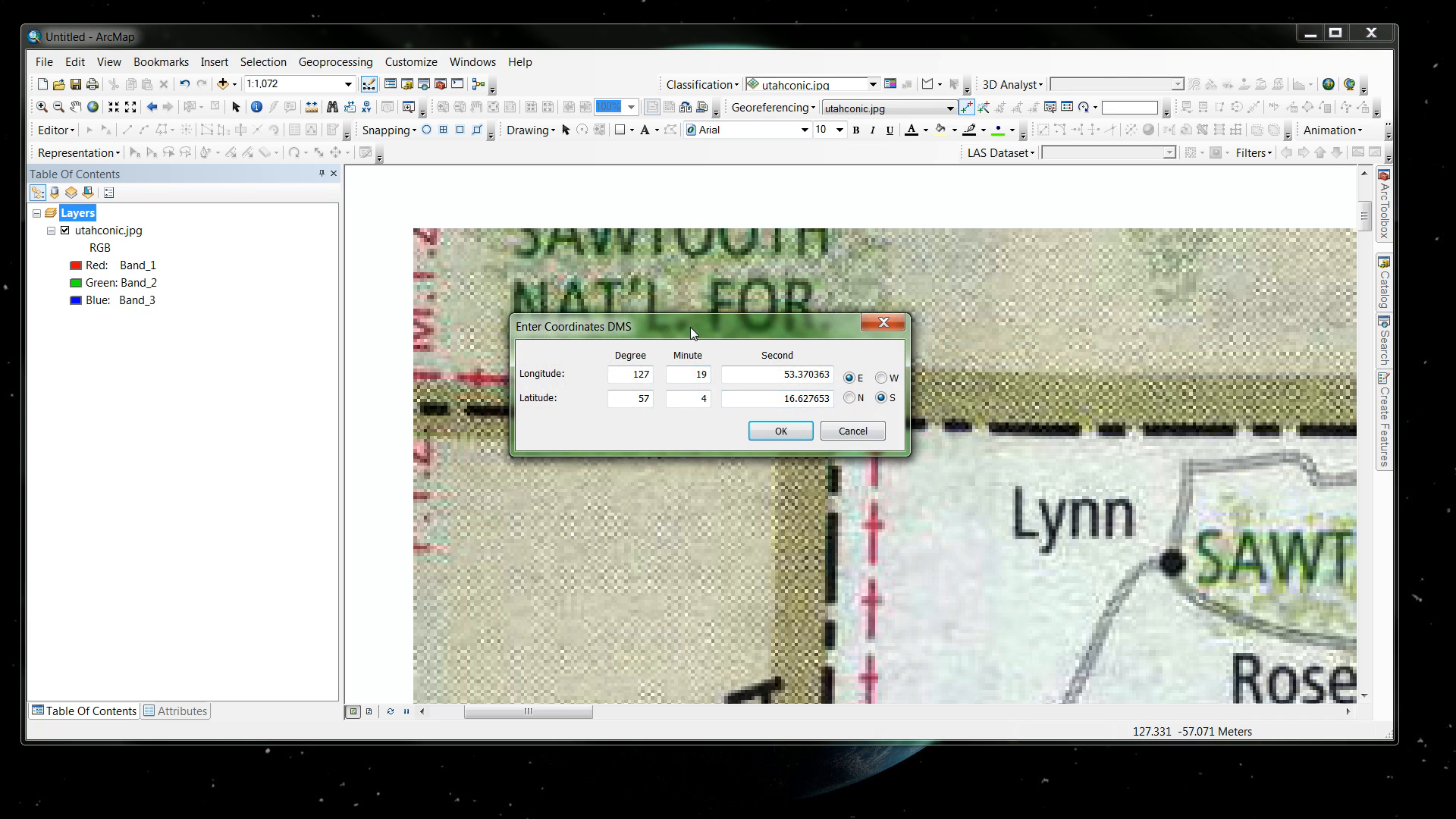
{"action": "left_click_drag", "start_coordinate": [690, 326], "coordinate": [605, 289]}
{"action": "double_click", "coordinate": [546, 336]}
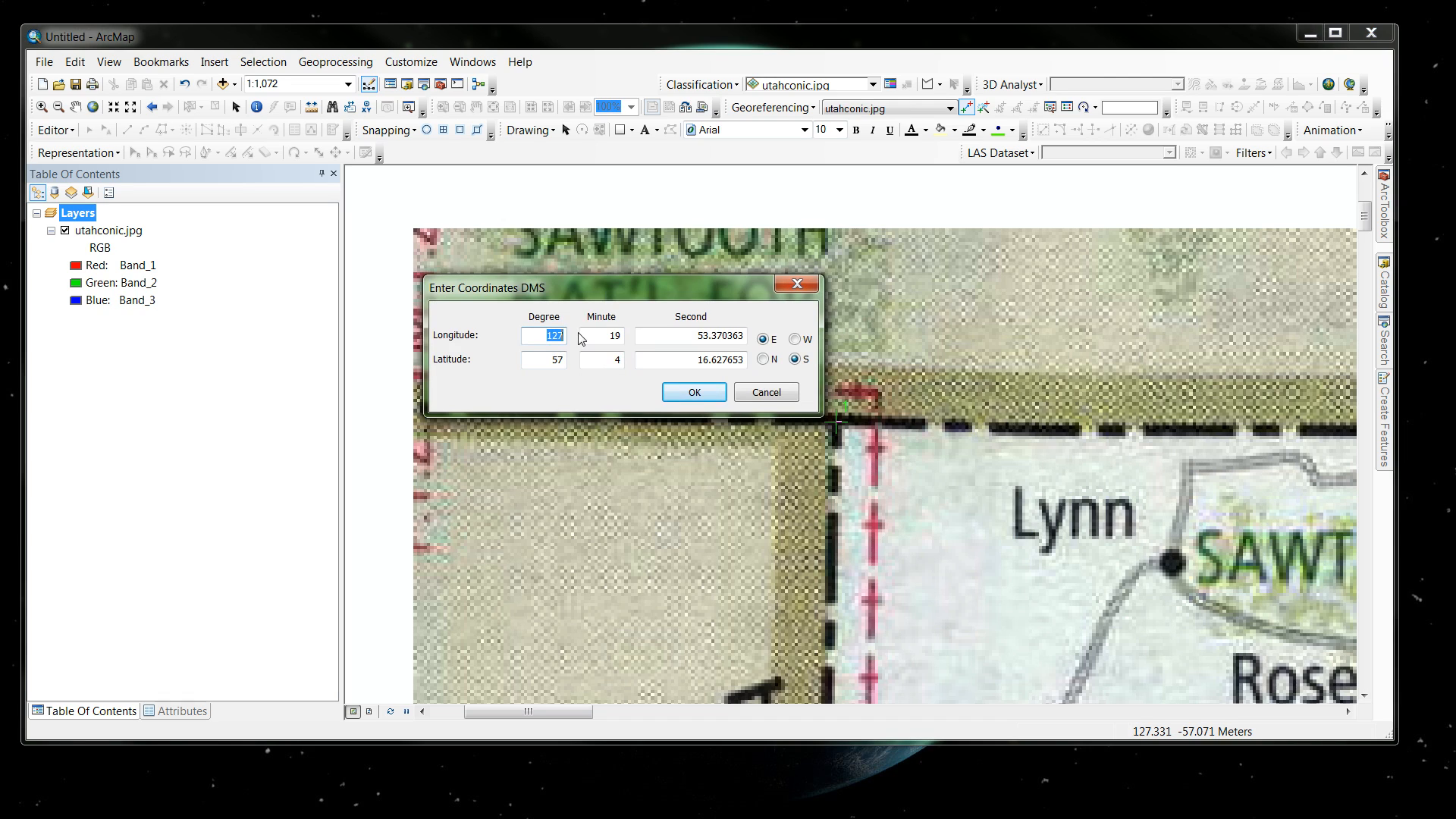
{"action": "type", "text": "114"}
{"action": "double_click", "coordinate": [615, 336]}
{"action": "type", "text": "5"}
{"action": "key", "text": "Tab"}
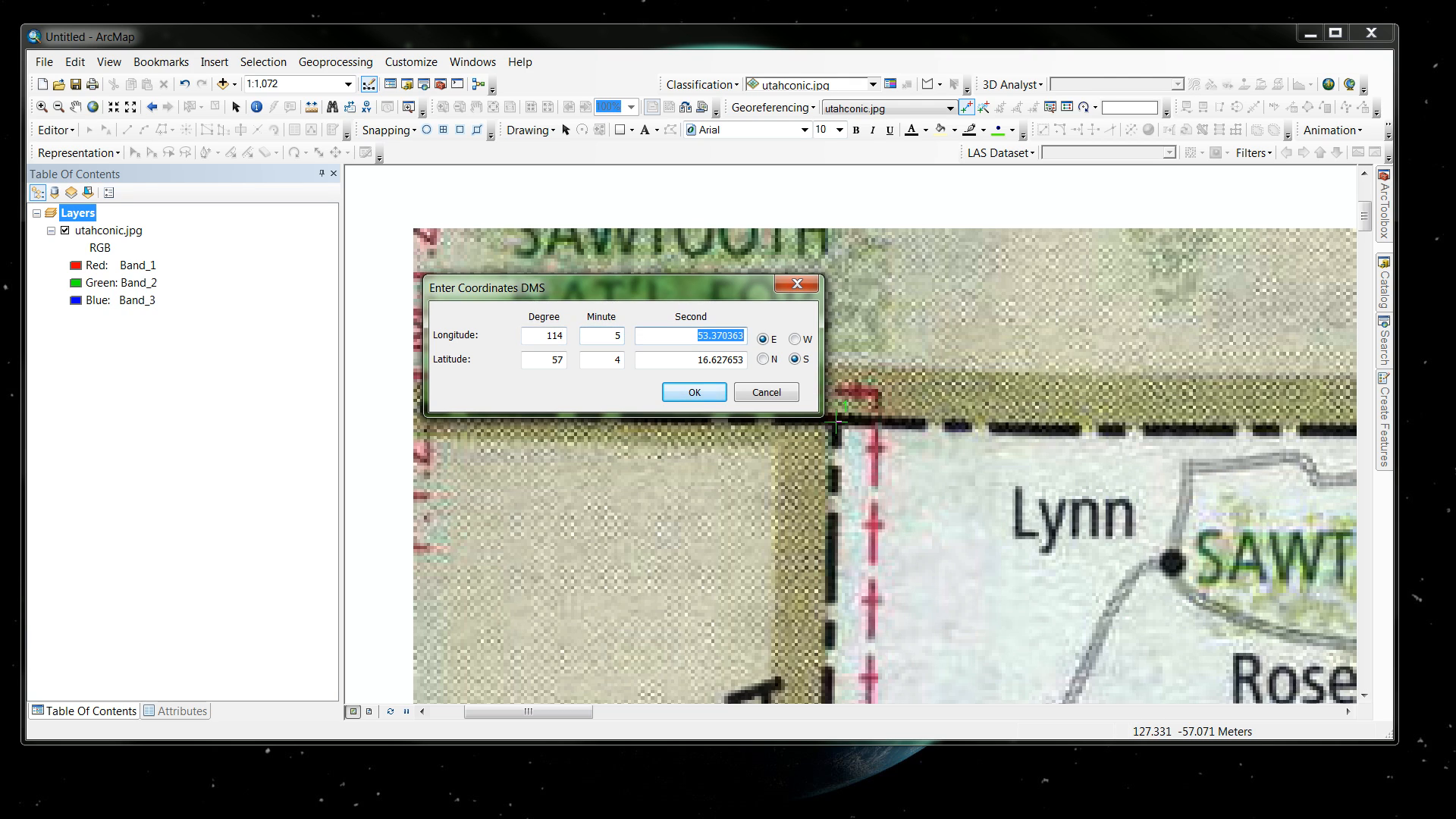
{"action": "type", "text": "20"}
{"action": "left_click", "coordinate": [794, 339]}
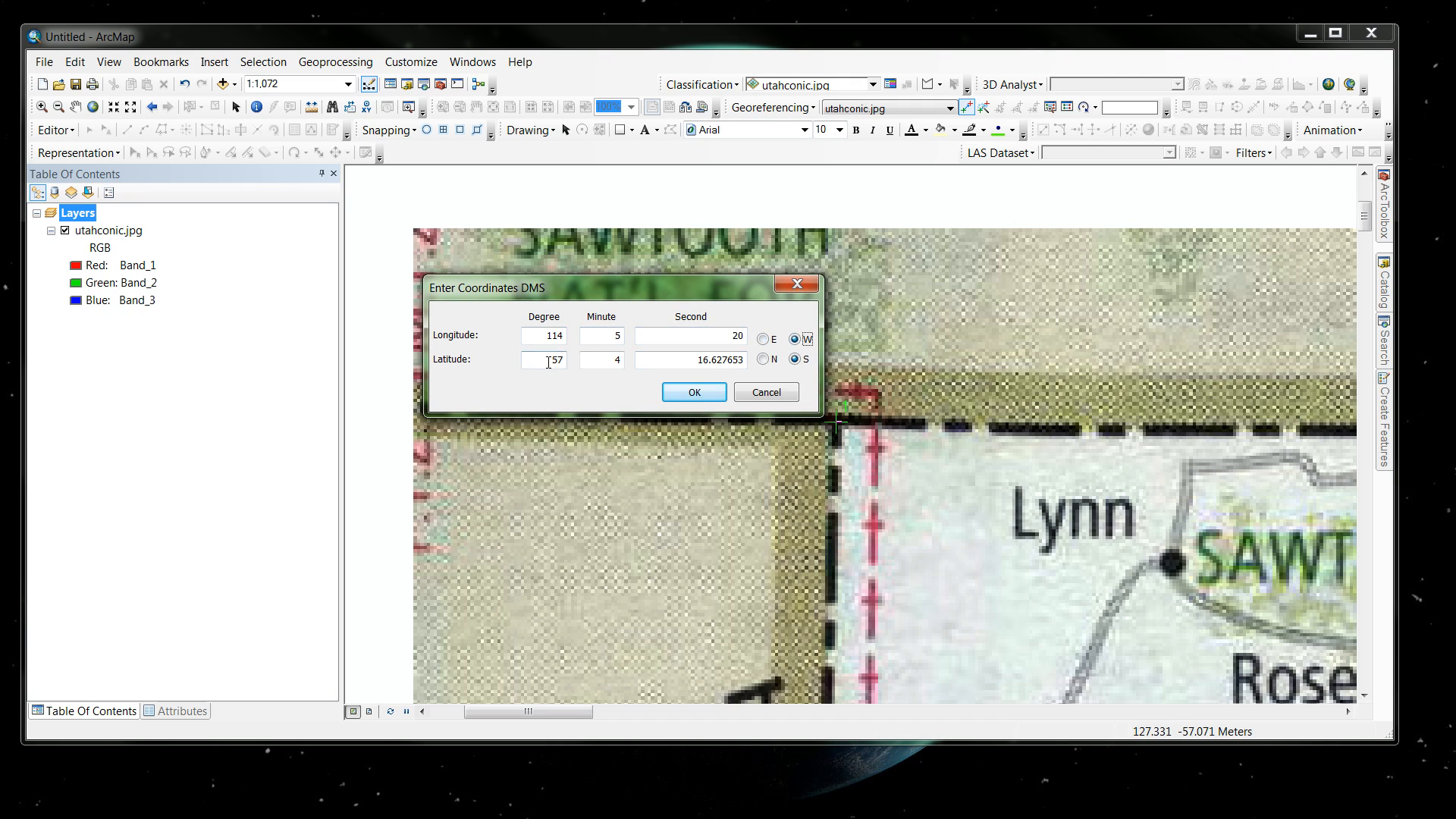
Step: Set the northwest control point's latitude to 42° 00' 0" N and accept the coordinates
{"action": "left_click_drag", "start_coordinate": [549, 362], "coordinate": [565, 361]}
{"action": "type", "text": "420"}
{"action": "key", "text": "Tab"}
{"action": "type", "text": "00"}
{"action": "key", "text": "Tab"}
{"action": "type", "text": "0"}
{"action": "left_click", "coordinate": [764, 359]}
{"action": "left_click", "coordinate": [695, 391]}
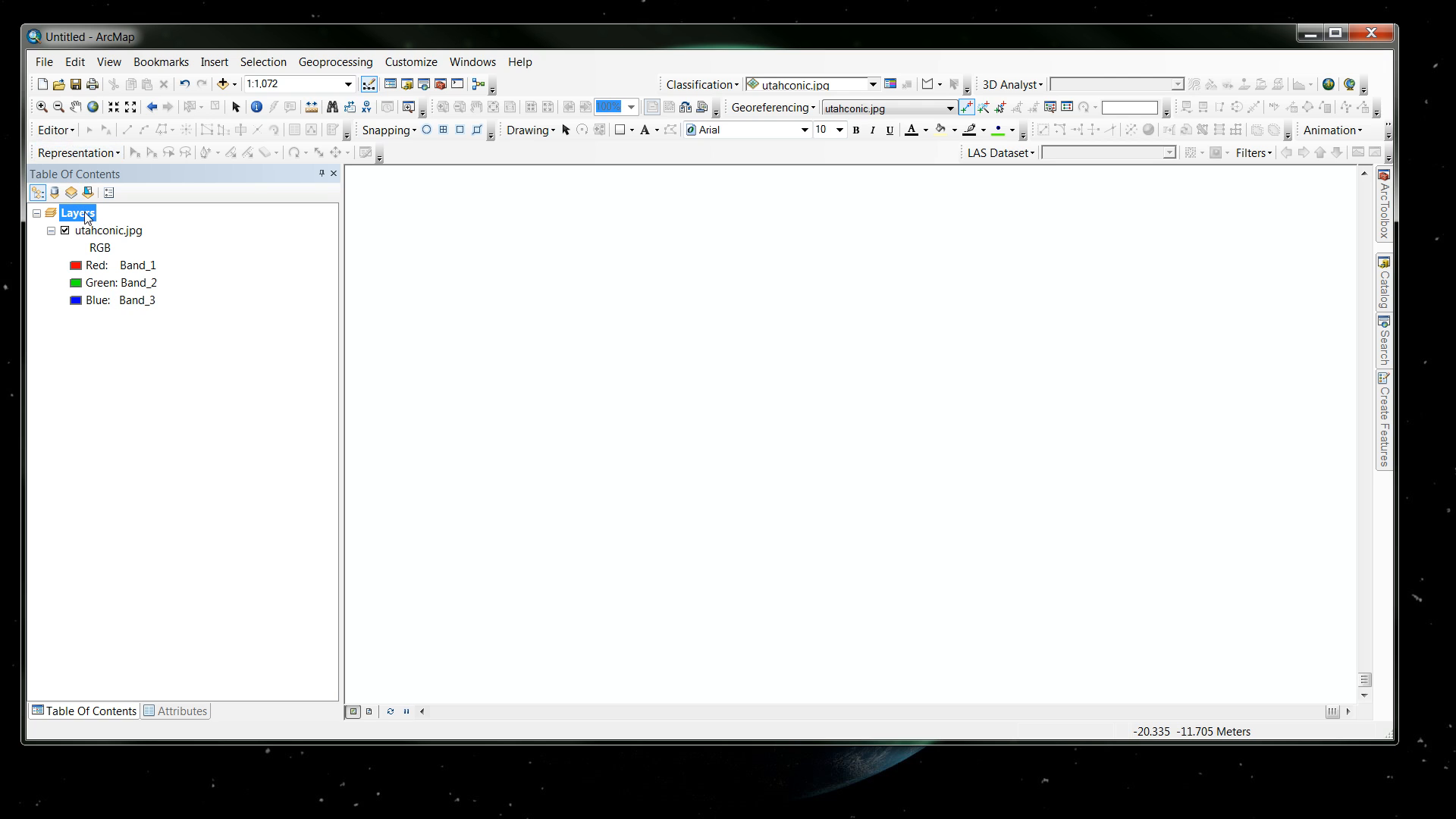
Step: Place a second control point on Utah's southwest border corner, where the state boundary lines meet
{"action": "right_click", "coordinate": [101, 231]}
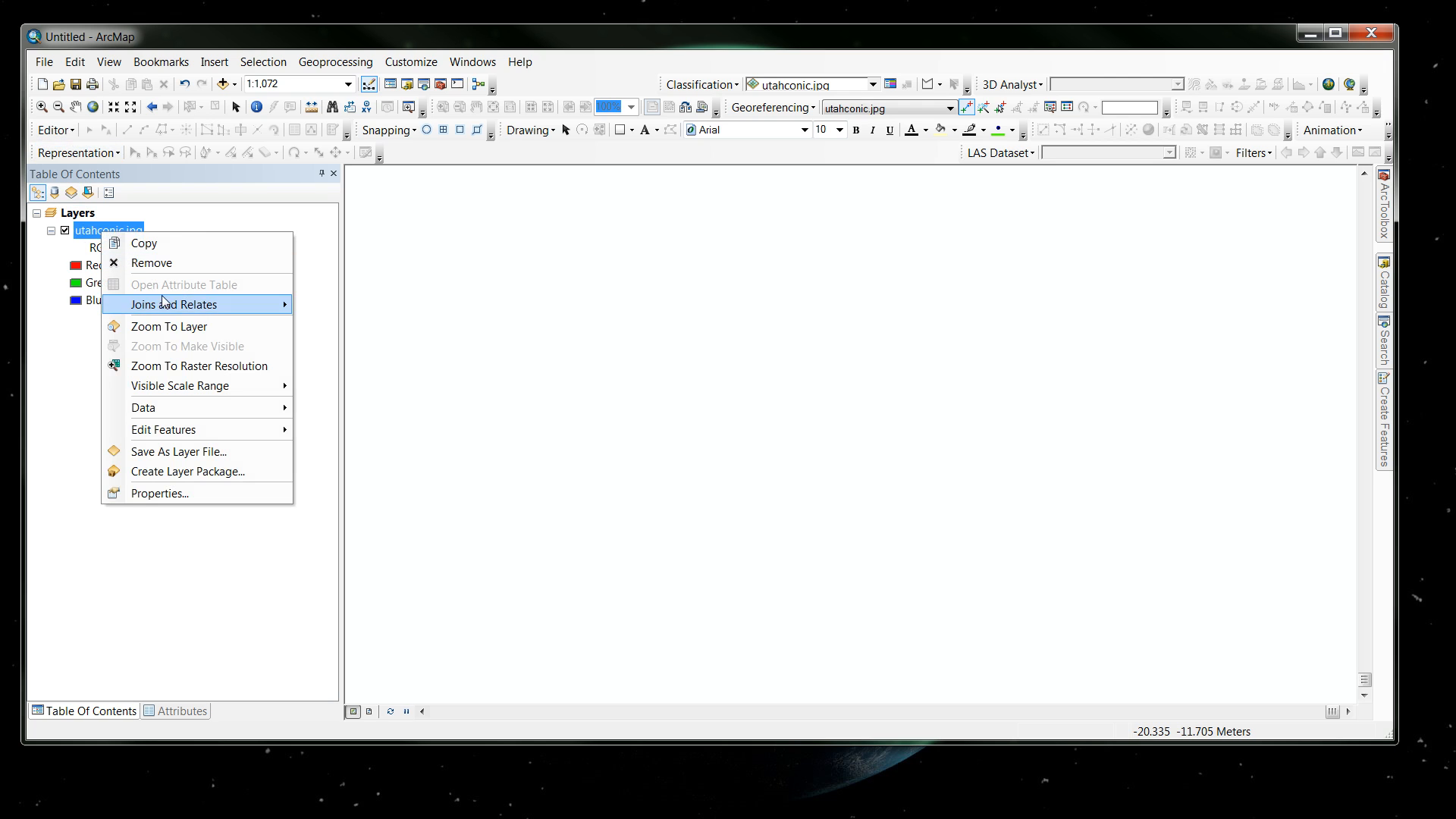
{"action": "left_click", "coordinate": [168, 326]}
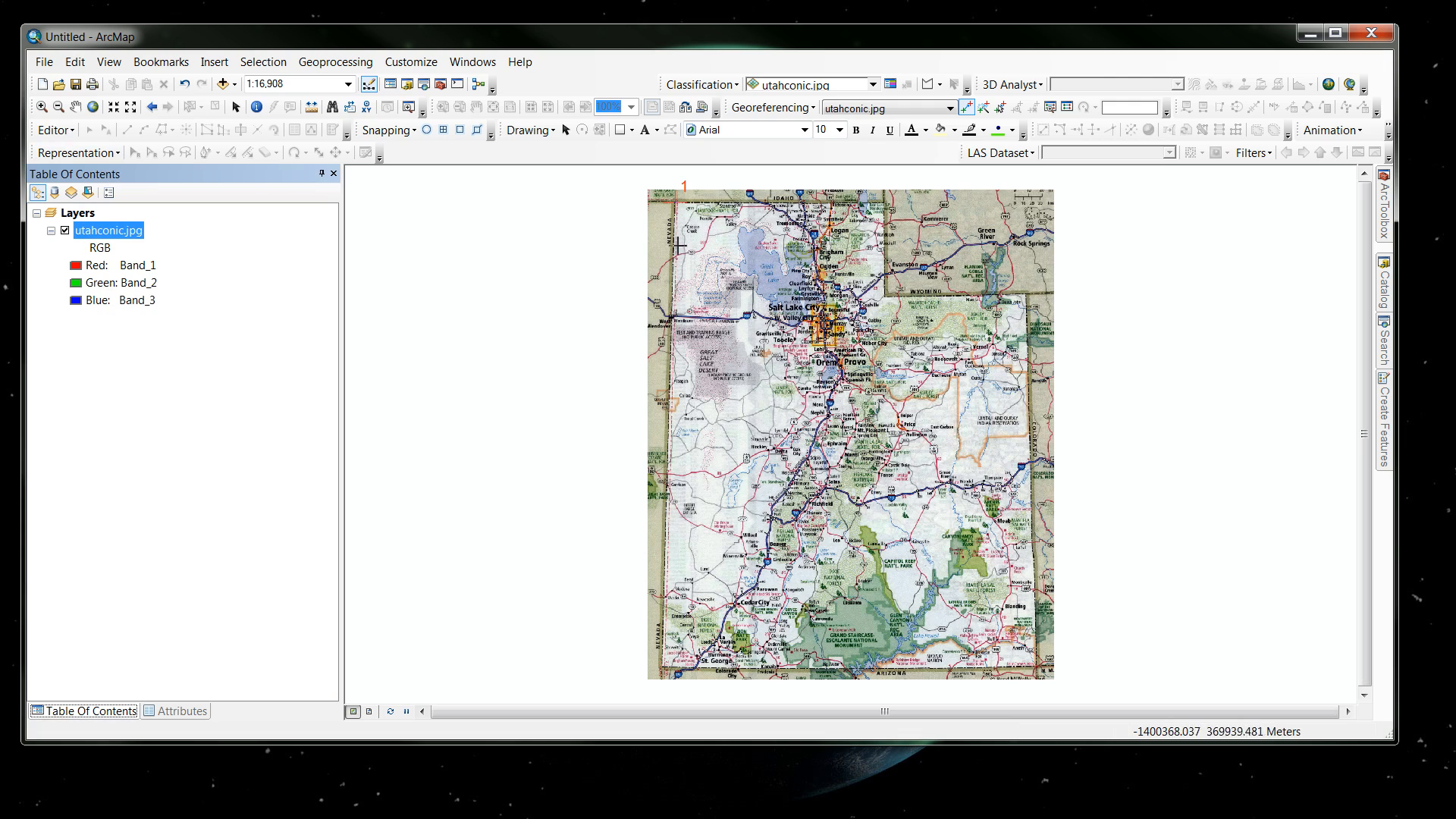
{"action": "left_click", "coordinate": [42, 106]}
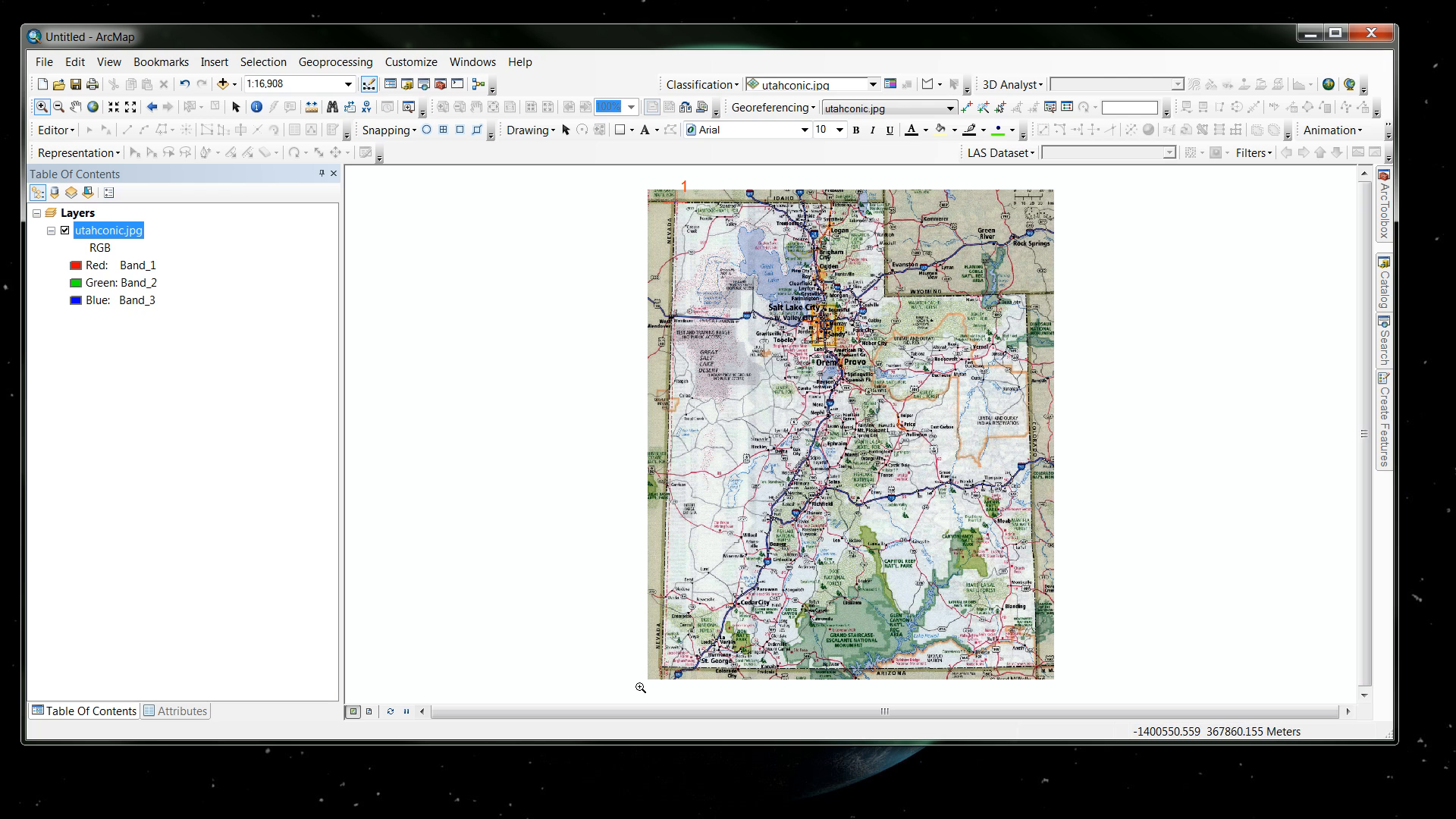
{"action": "left_click_drag", "start_coordinate": [641, 687], "coordinate": [703, 645]}
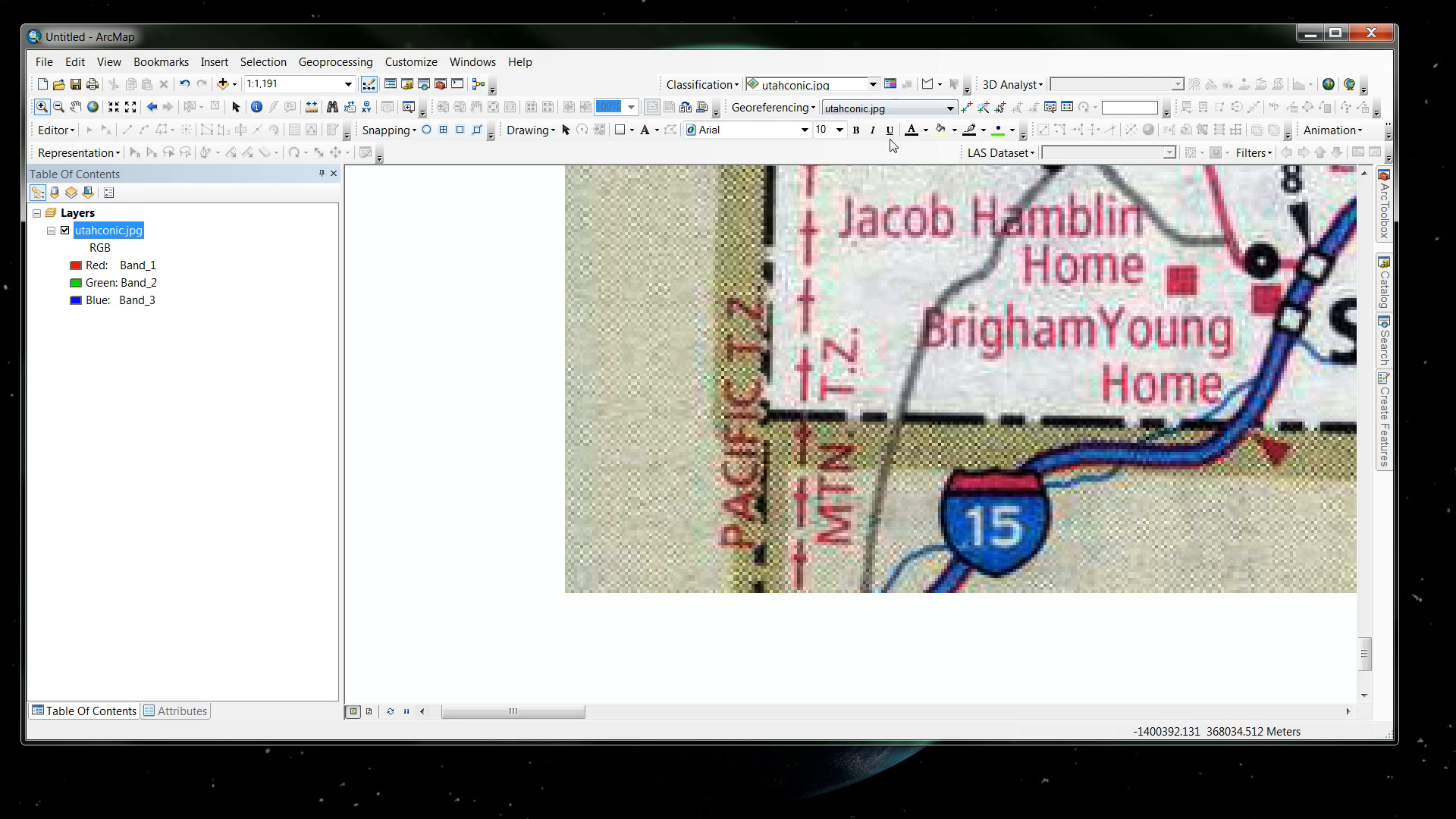
{"action": "left_click", "coordinate": [966, 107]}
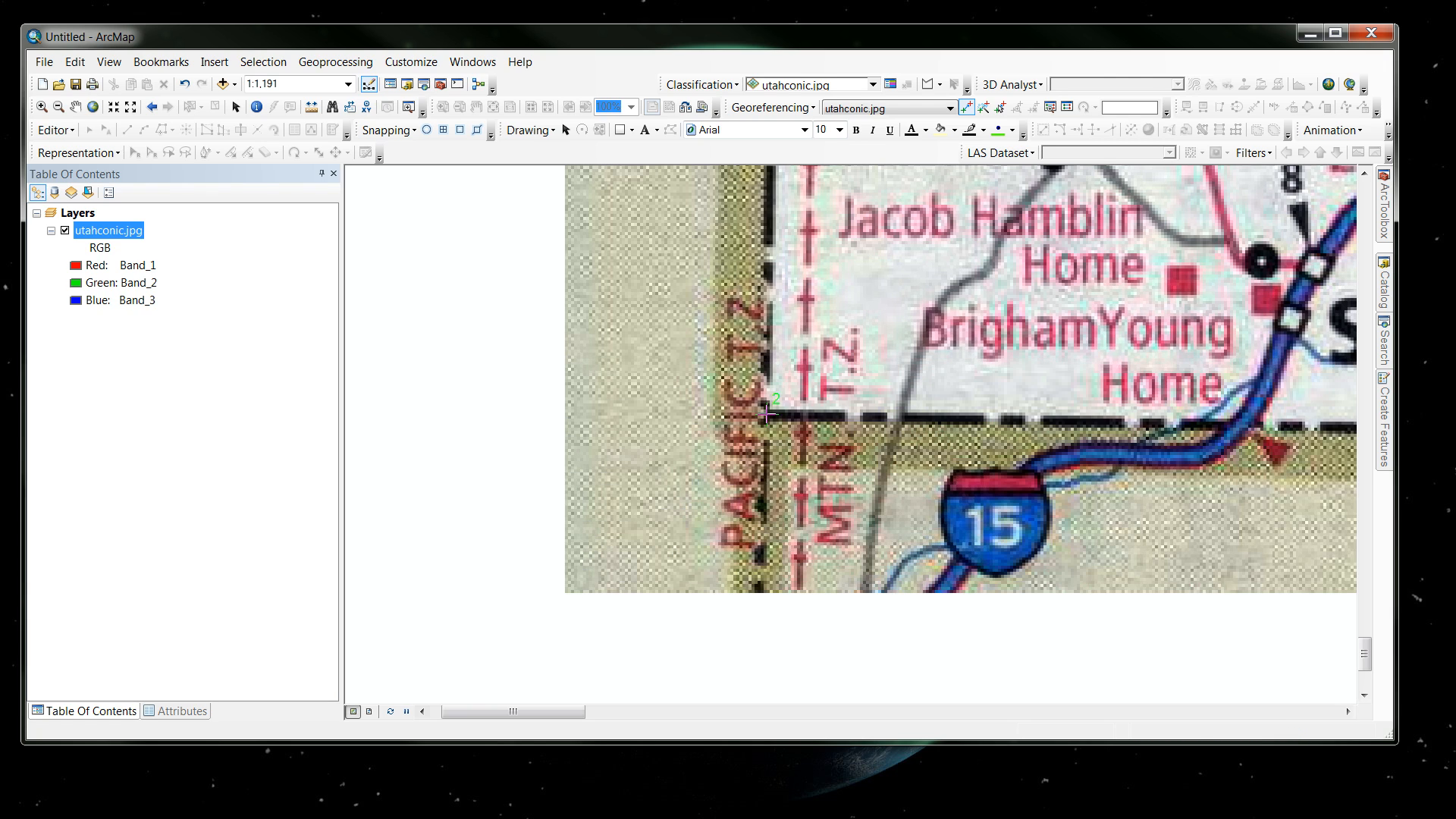
{"action": "left_click", "coordinate": [770, 415]}
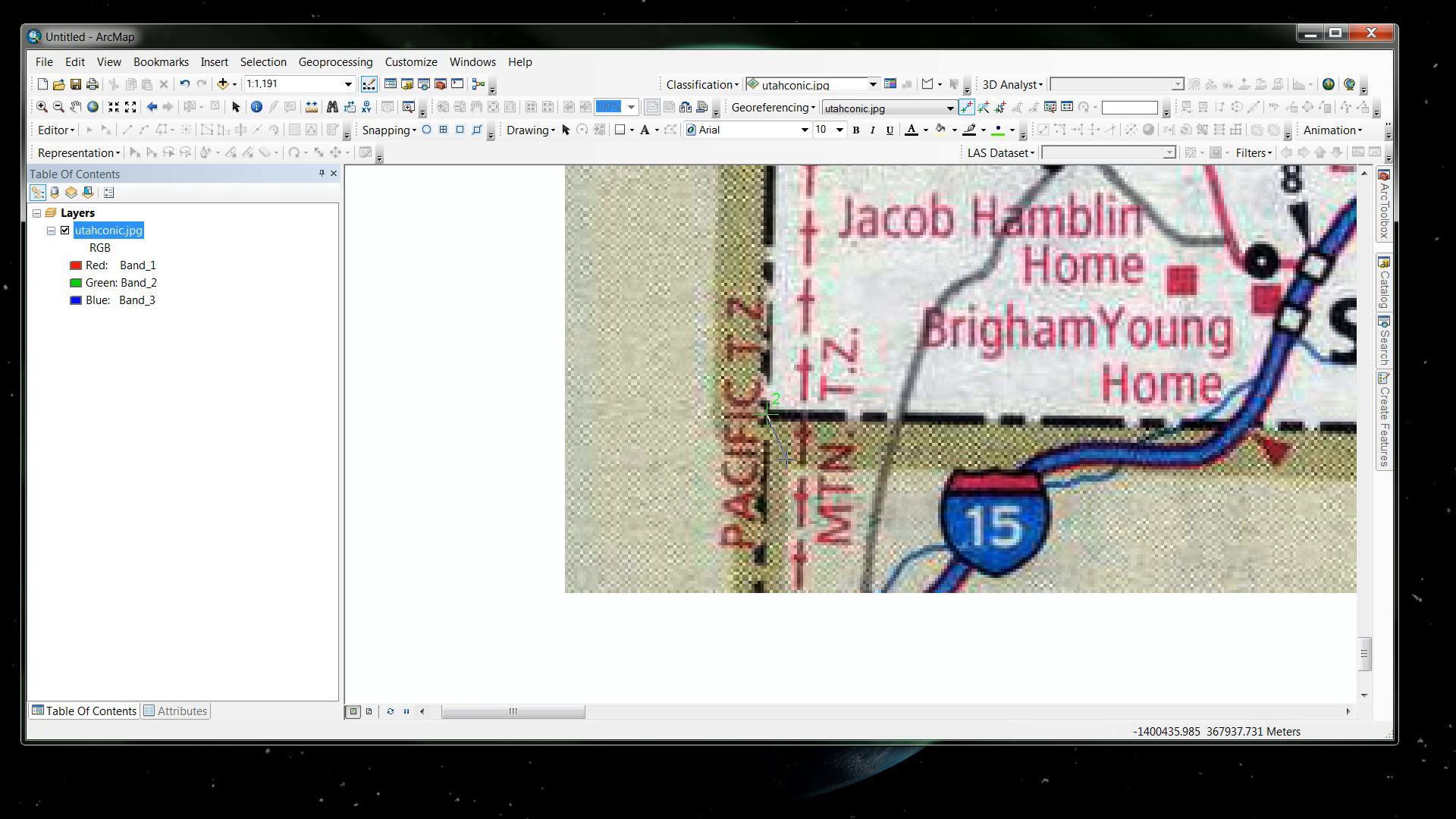
Step: Start entering DMS coordinates for the southwest control point and set its longitude to 114° 5' 20" W
{"action": "right_click", "coordinate": [770, 416]}
{"action": "left_click", "coordinate": [843, 450]}
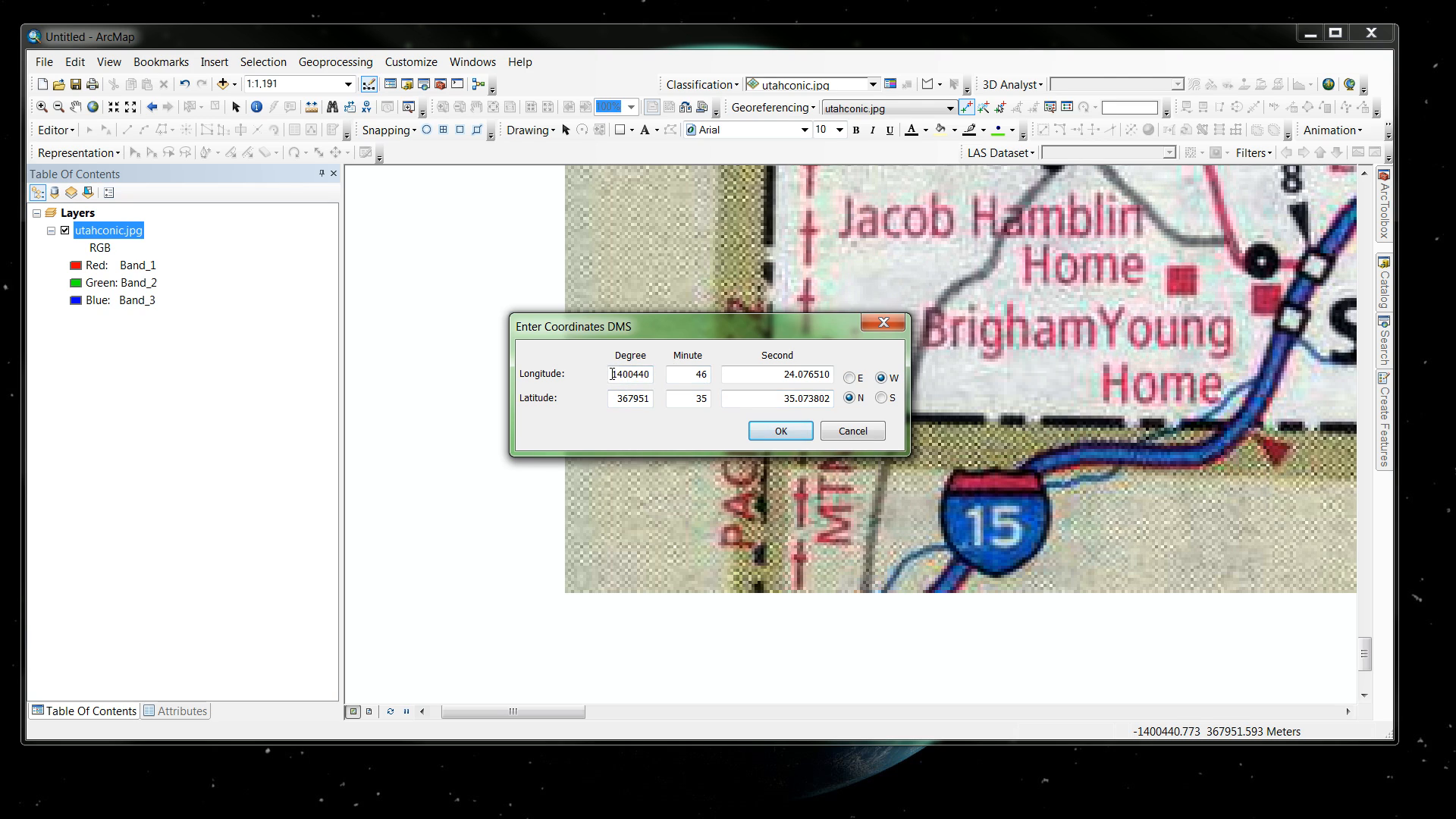
{"action": "left_click_drag", "start_coordinate": [612, 374], "coordinate": [661, 373]}
{"action": "type", "text": "114"}
{"action": "key", "text": "Tab"}
{"action": "type", "text": "5"}
{"action": "key", "text": "Tab"}
{"action": "type", "text": "20"}
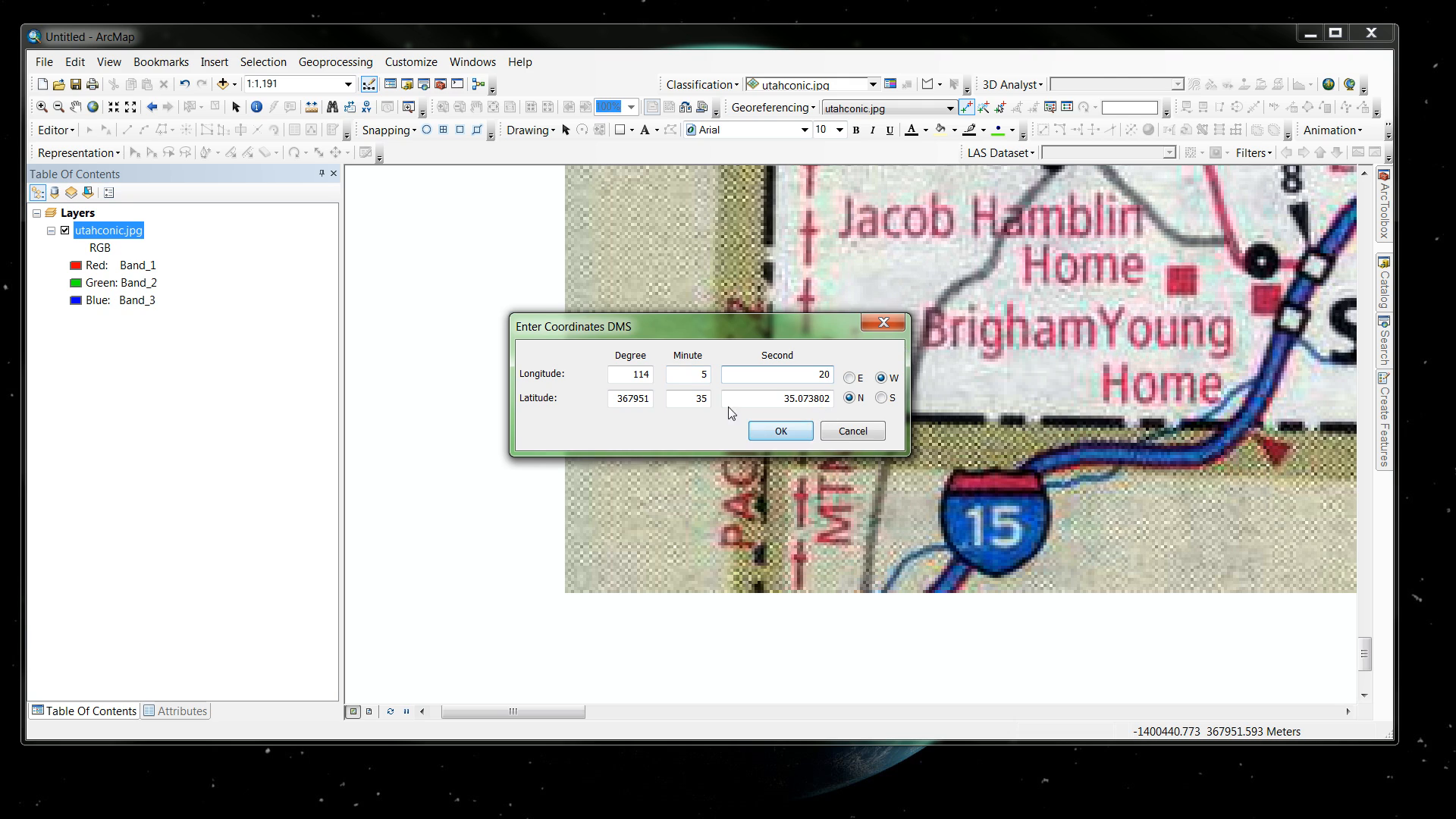
Step: Set the southwest control point's latitude to 37° 00' 00" N and accept the coordinates
{"action": "left_click_drag", "start_coordinate": [614, 398], "coordinate": [652, 399]}
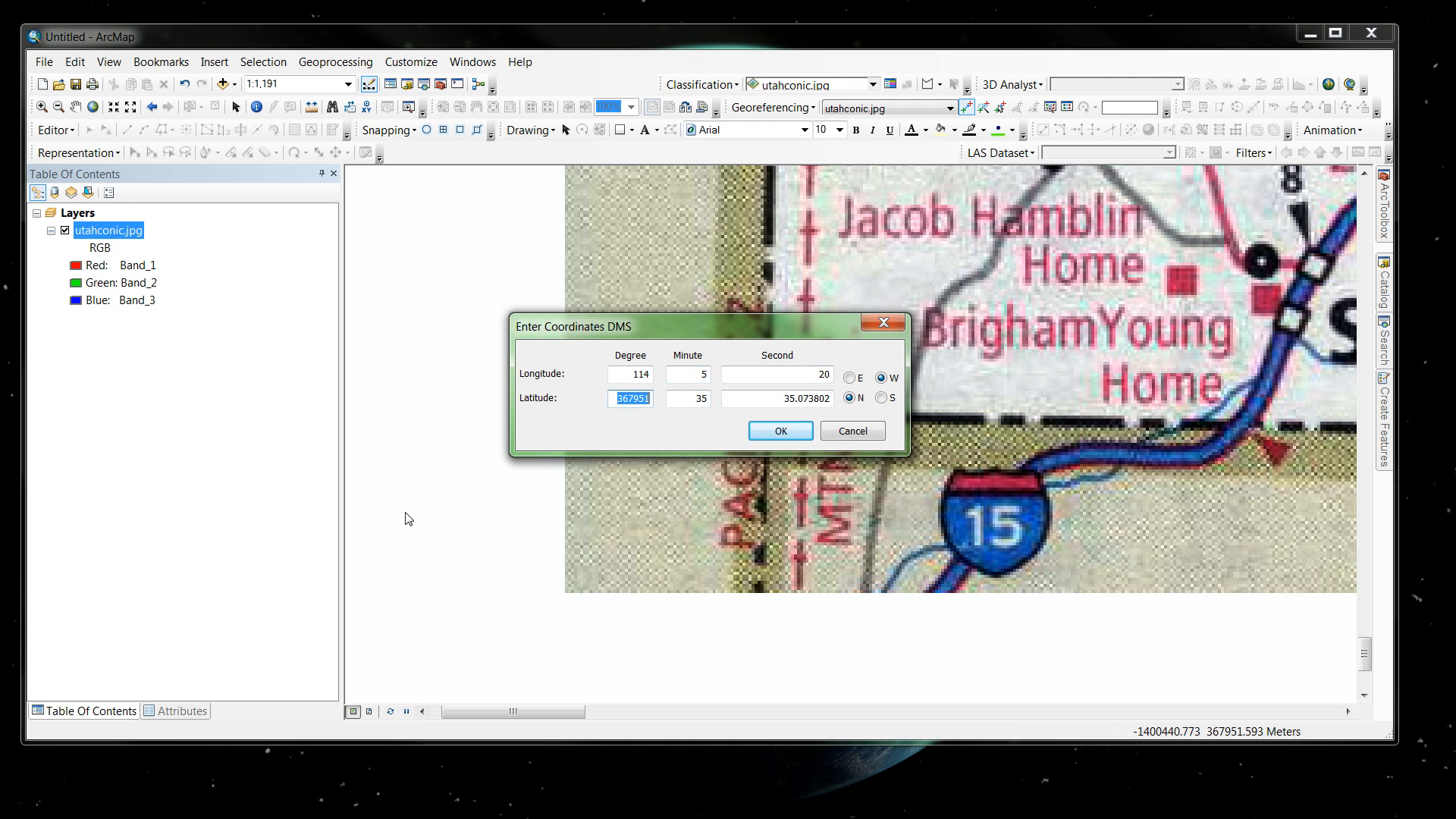
{"action": "type", "text": "37"}
{"action": "key", "text": "Tab"}
{"action": "key", "text": "Tab"}
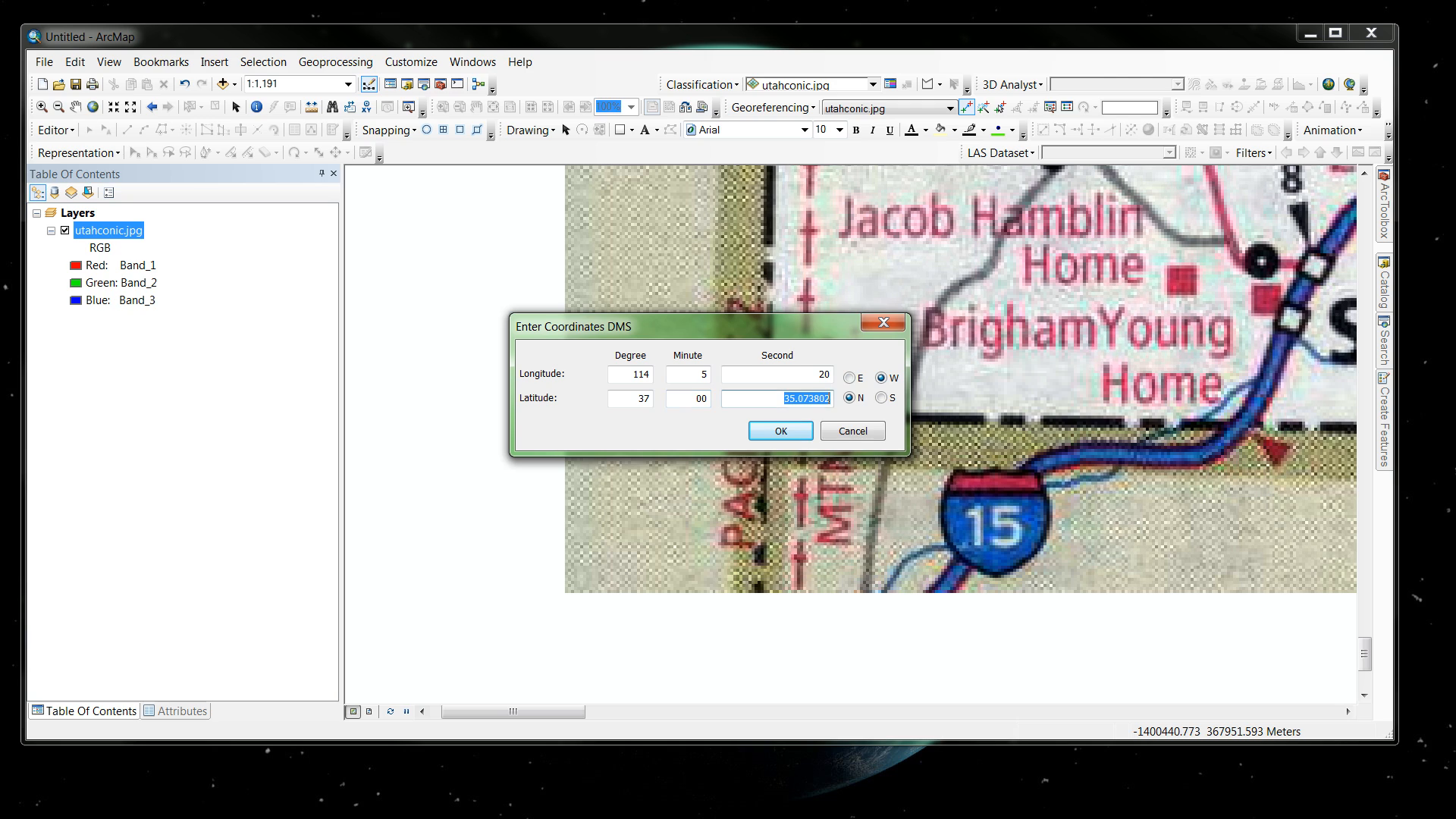
{"action": "type", "text": "00"}
{"action": "left_click", "coordinate": [785, 429]}
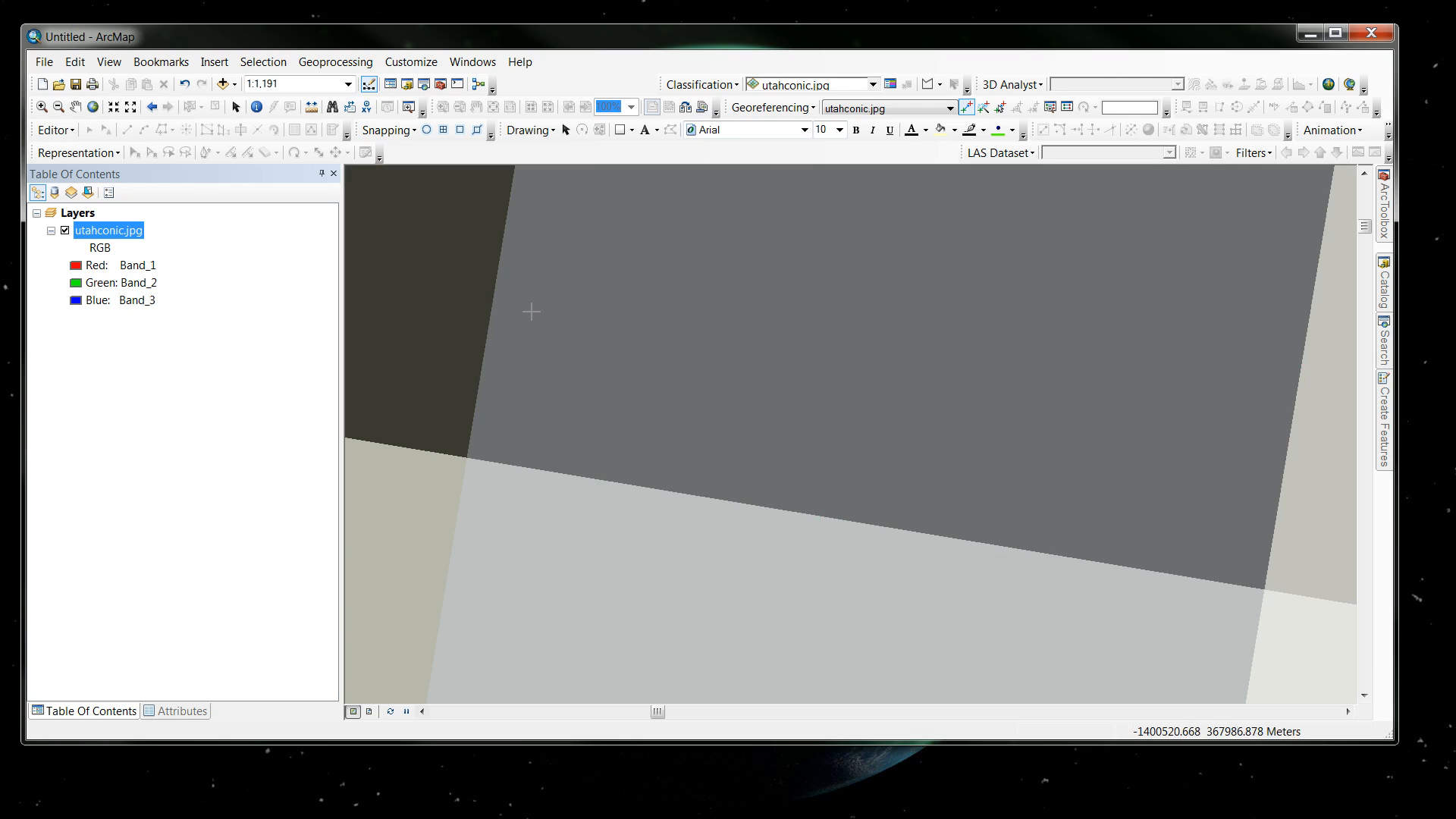
Step: Place a third control point on Utah's southeast corner at the Four Corners Monument
{"action": "right_click", "coordinate": [108, 236]}
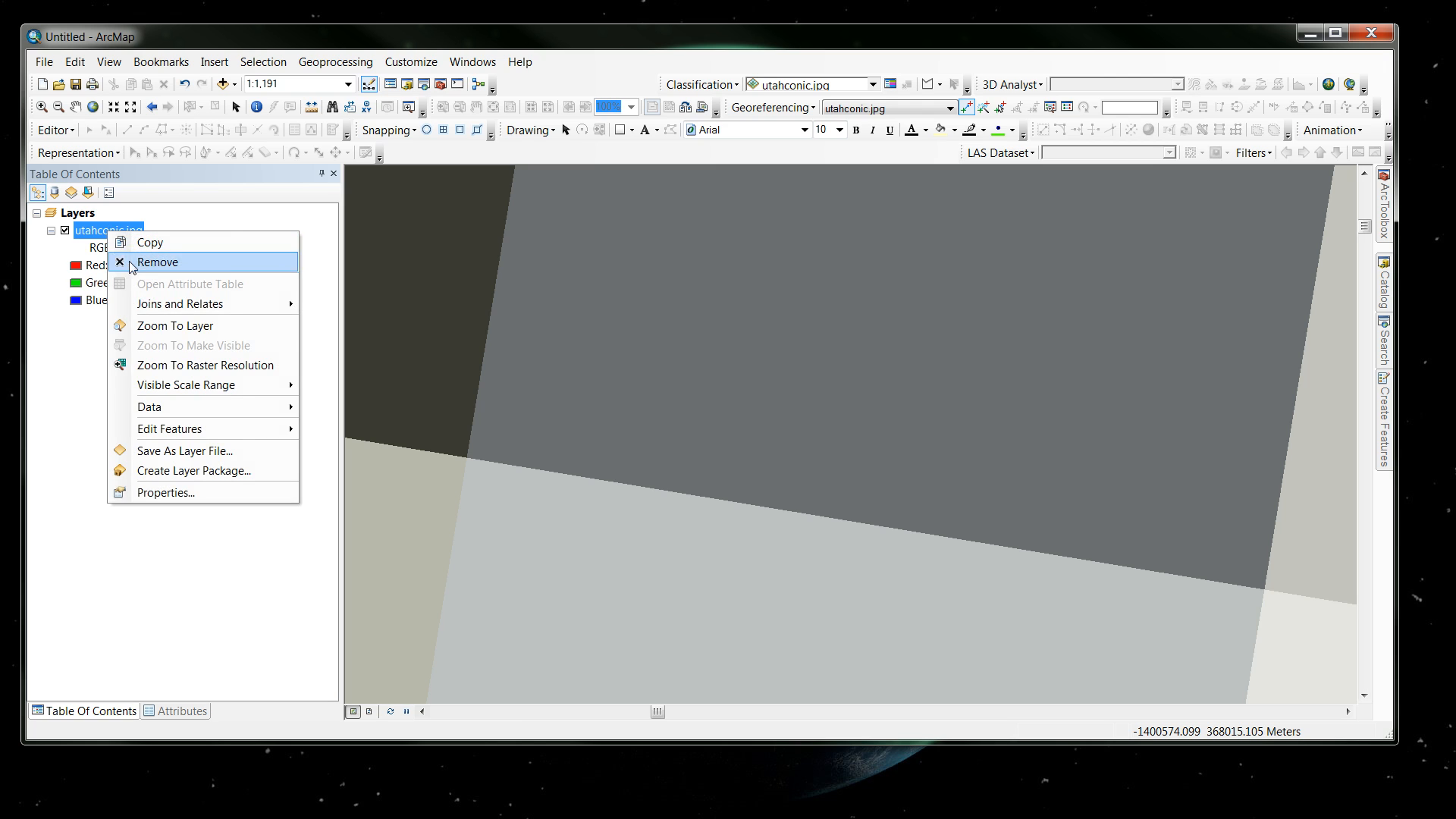
{"action": "left_click", "coordinate": [175, 325]}
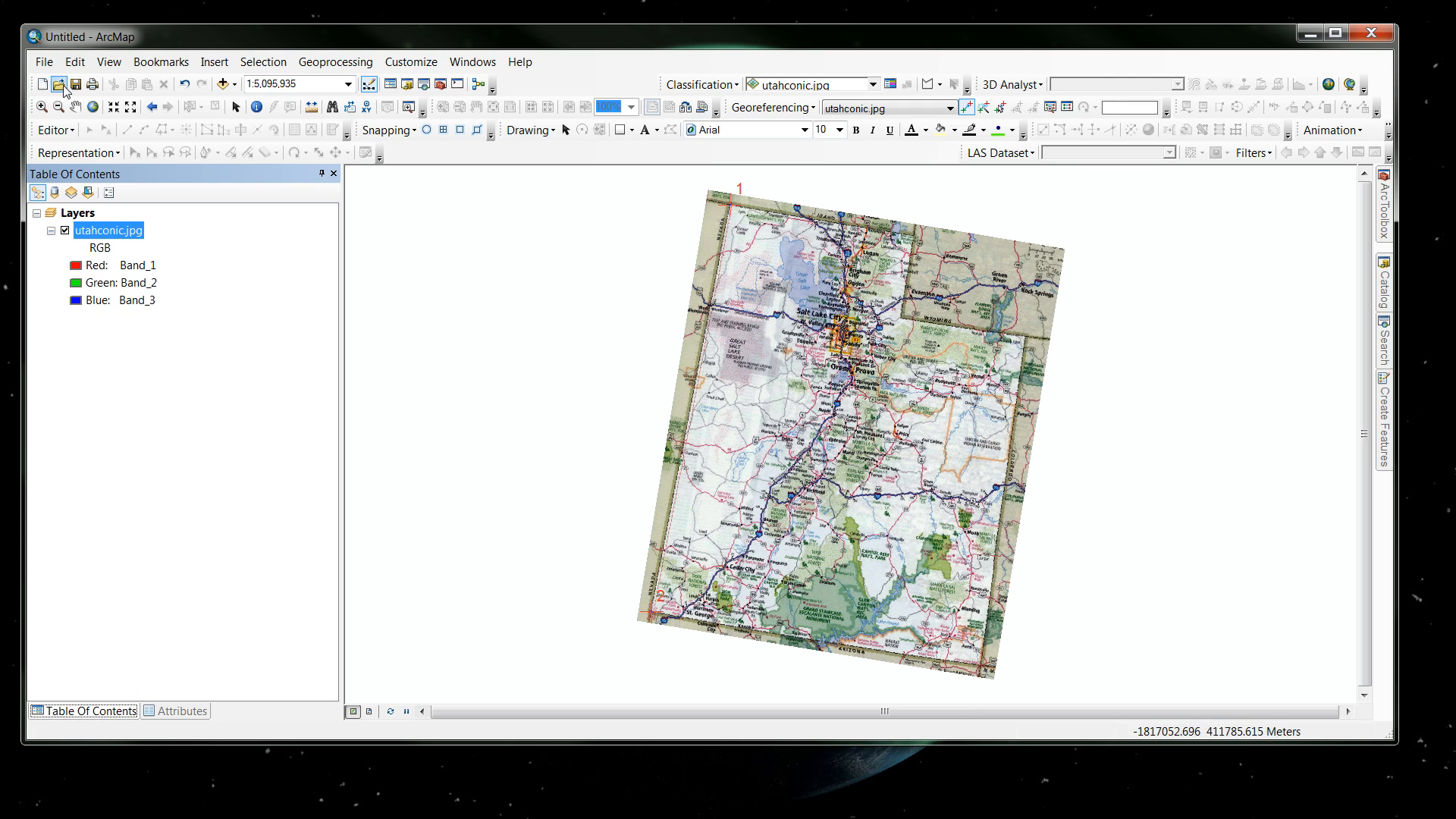
{"action": "left_click", "coordinate": [40, 107]}
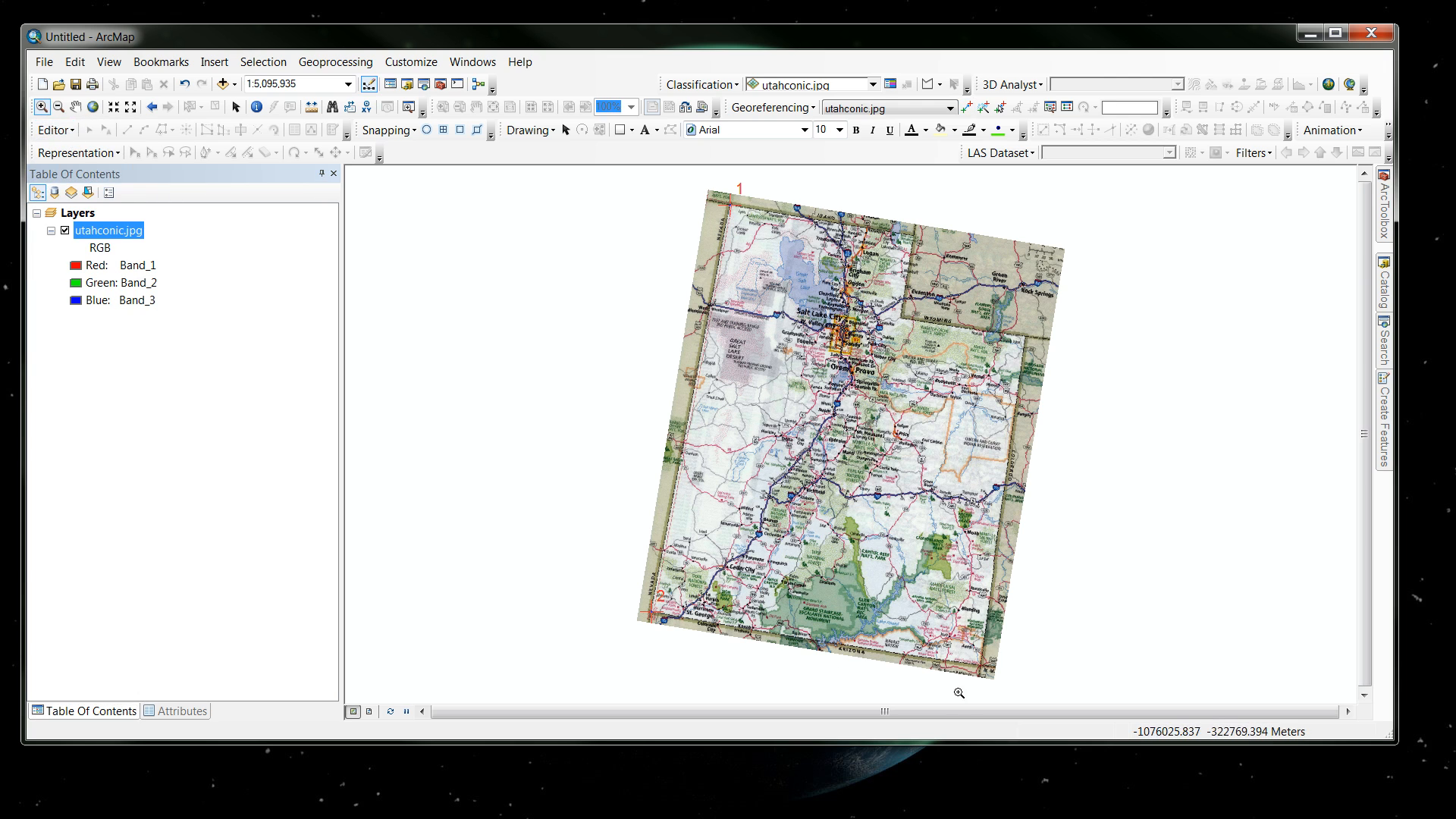
{"action": "left_click_drag", "start_coordinate": [952, 682], "coordinate": [1013, 639]}
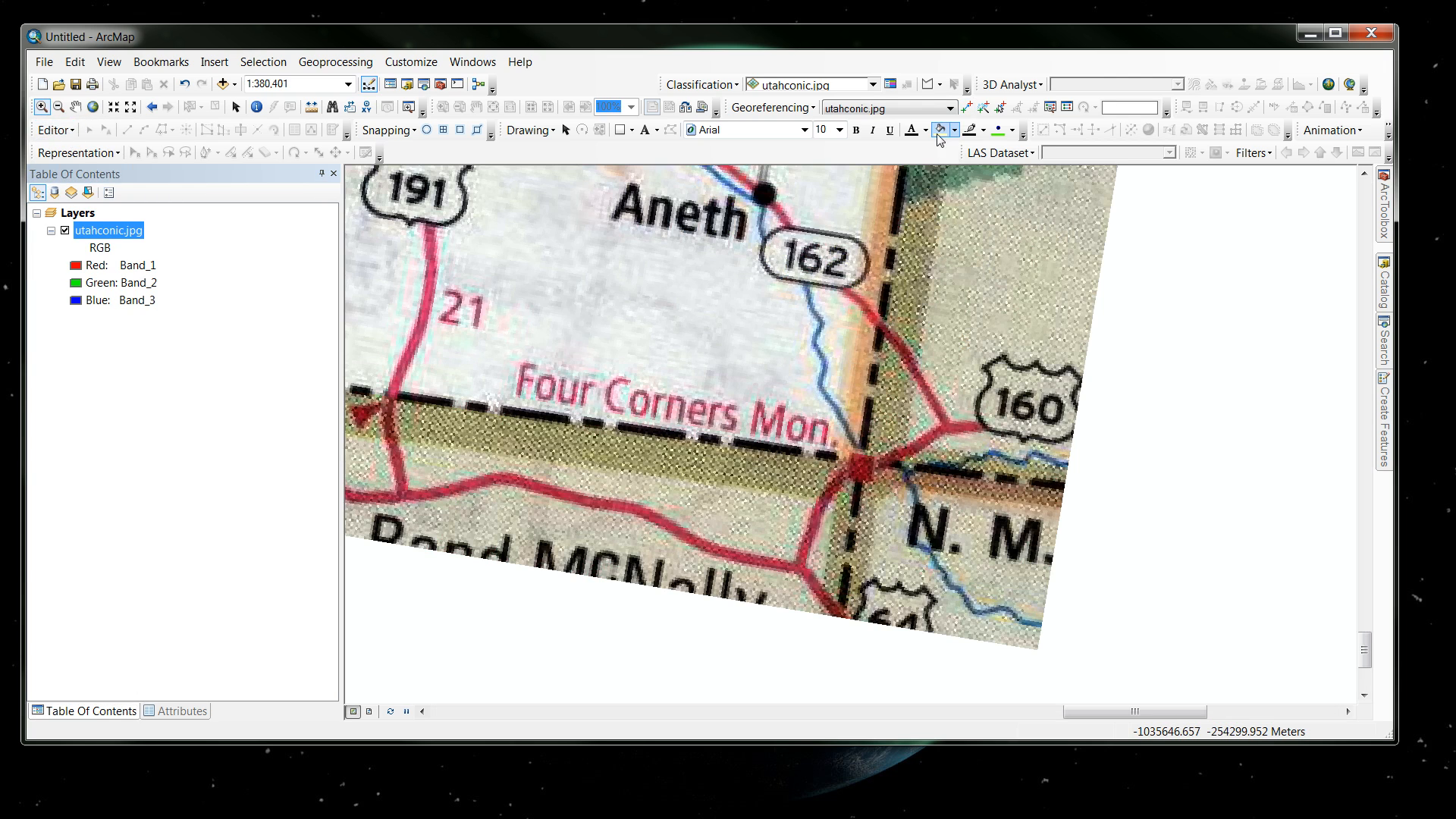
{"action": "left_click", "coordinate": [967, 108]}
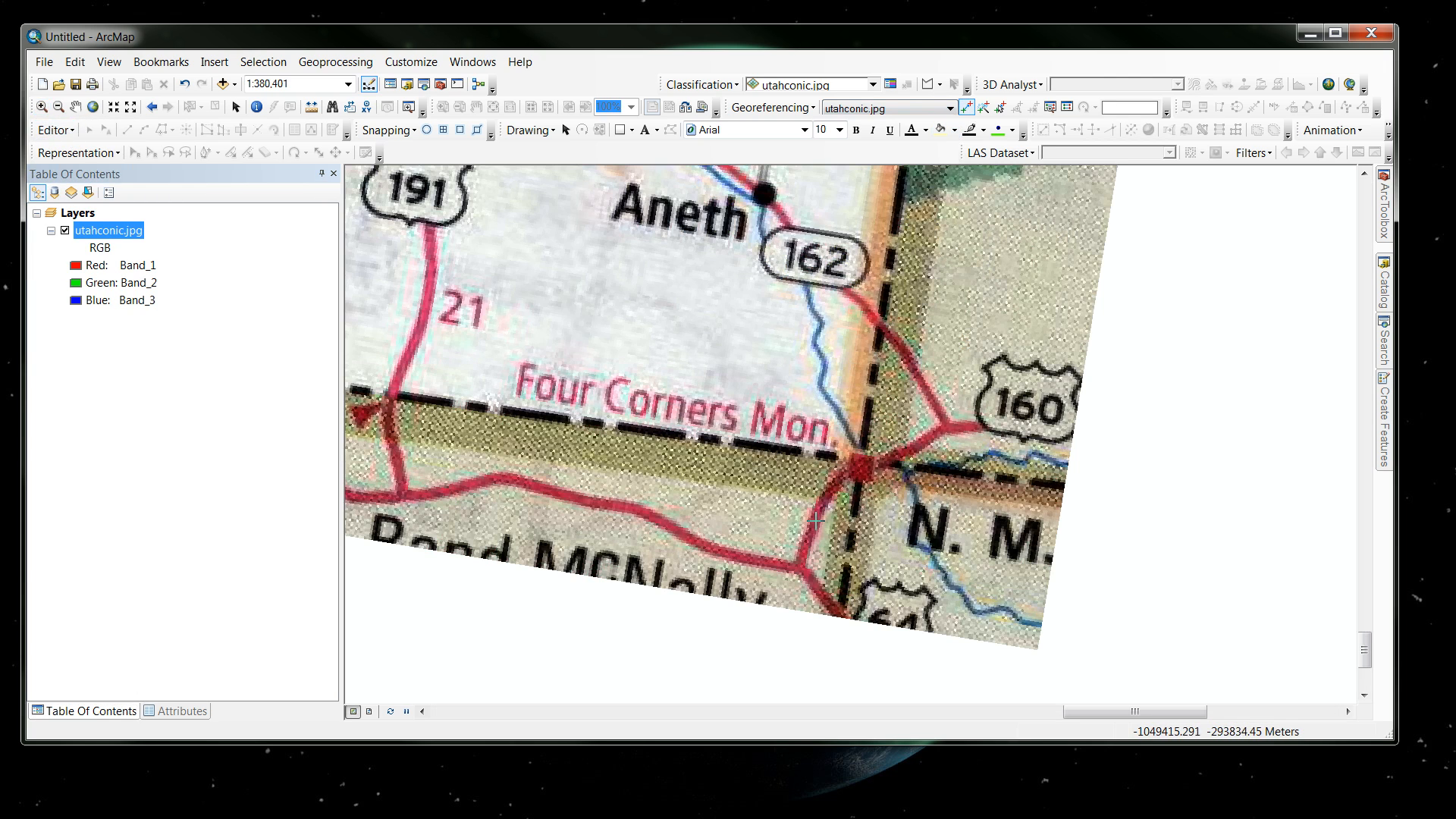
{"action": "left_click", "coordinate": [862, 461]}
Step: Start entering DMS coordinates for the Four Corners control point and set its longitude to 109° 6' 28" W
{"action": "right_click", "coordinate": [862, 461]}
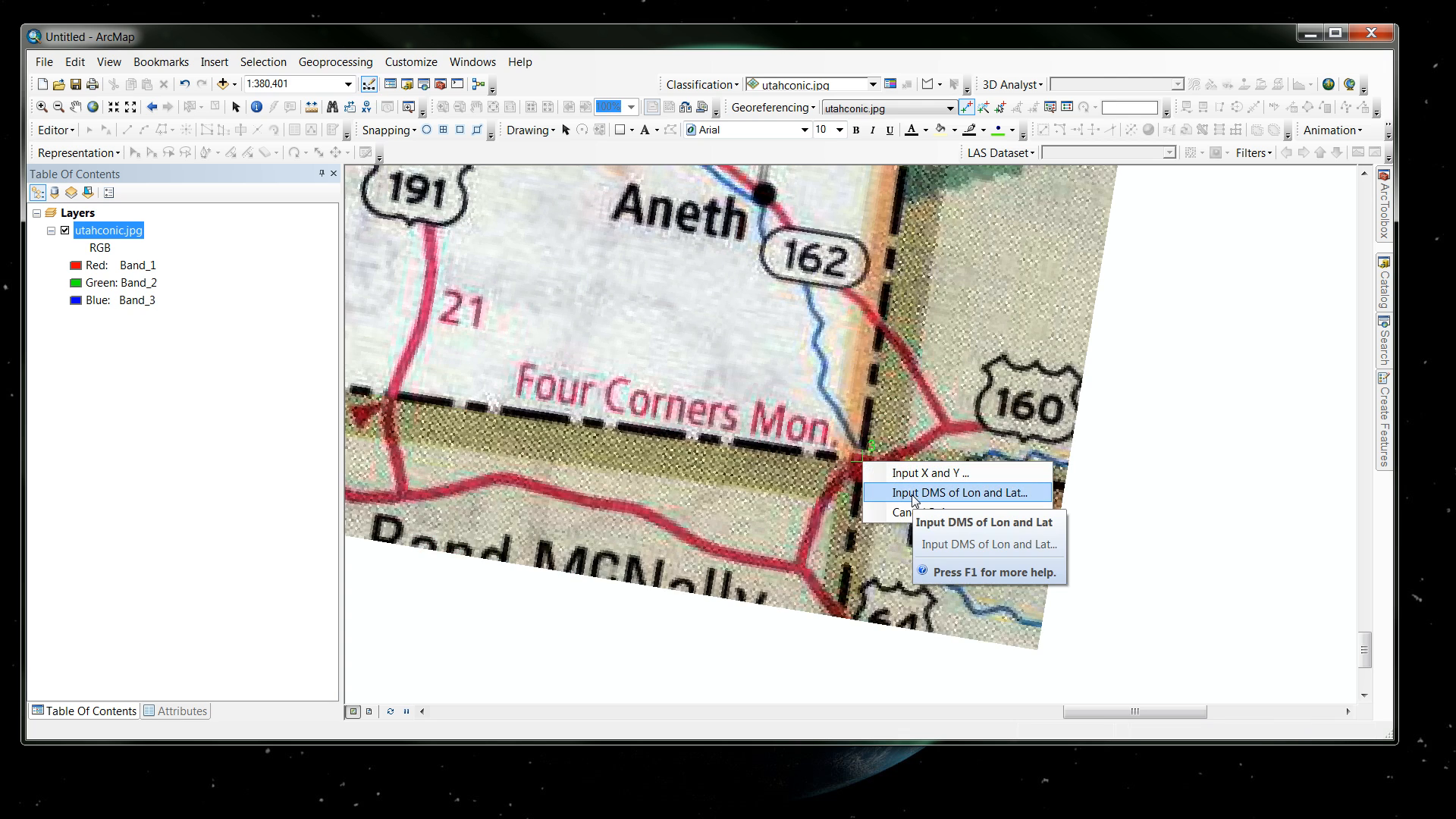
{"action": "left_click", "coordinate": [914, 494]}
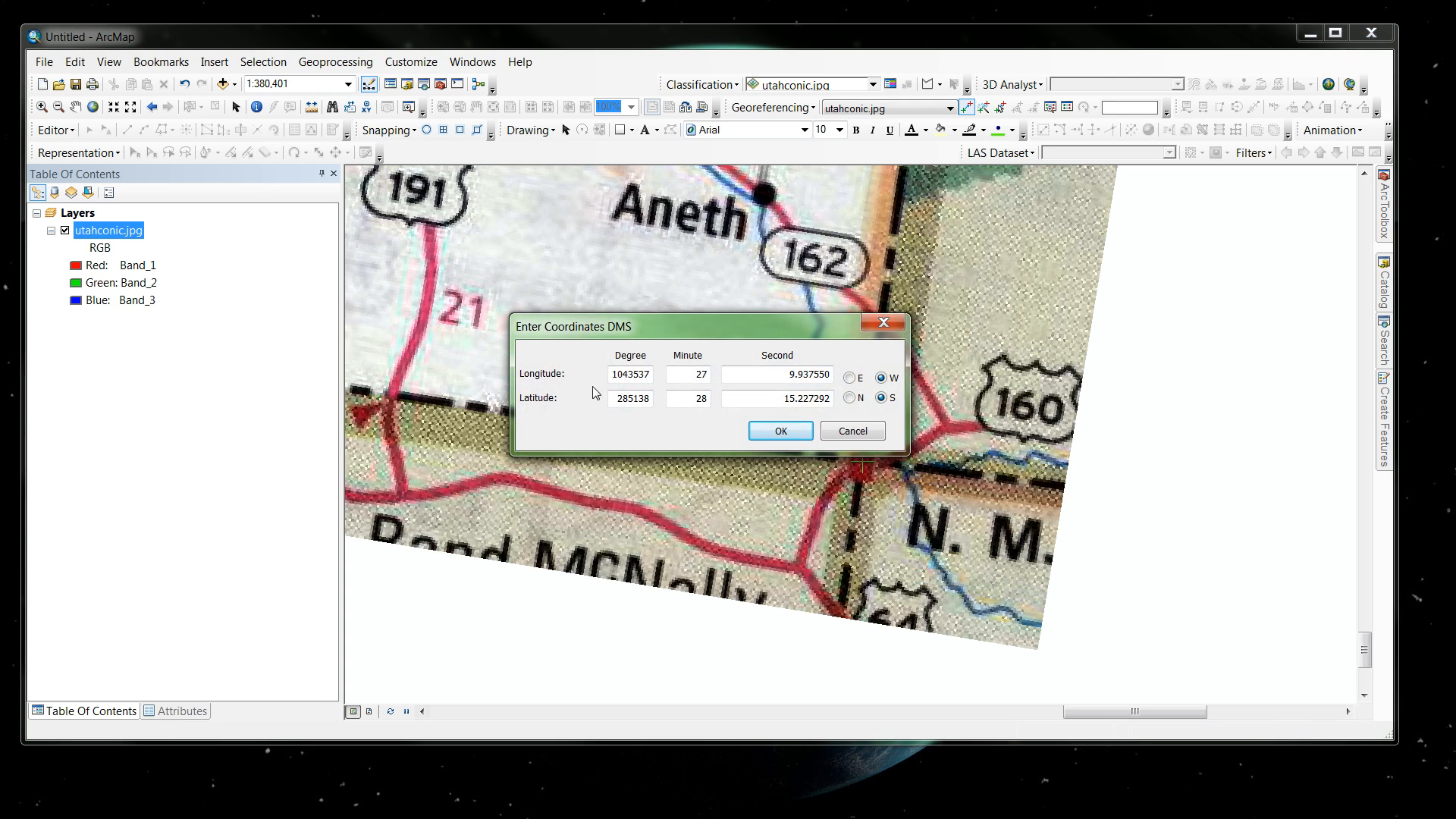
{"action": "double_click", "coordinate": [612, 375]}
{"action": "type", "text": "109"}
{"action": "key", "text": "Tab"}
{"action": "key", "text": "Tab"}
{"action": "type", "text": "2"}
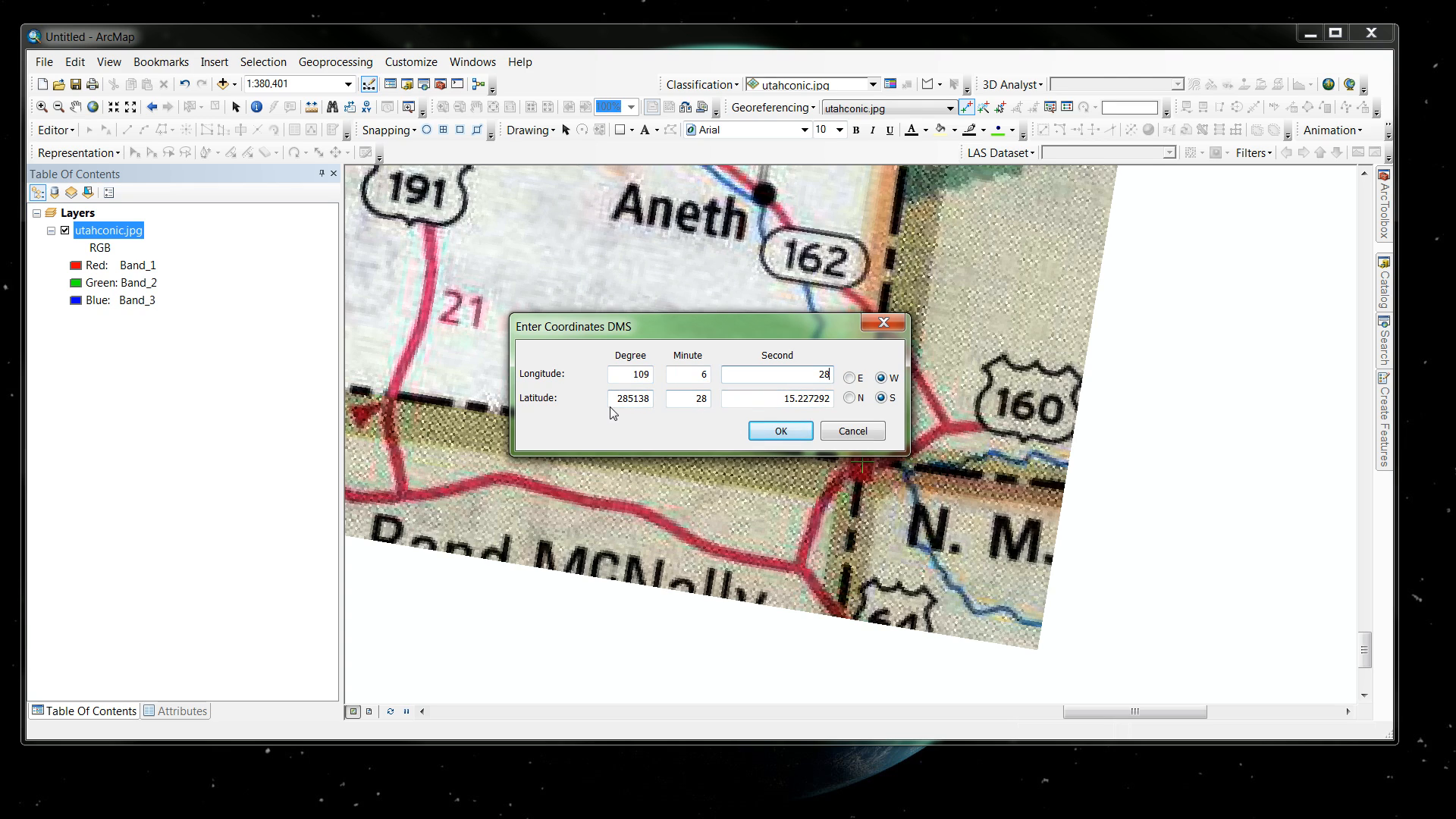
Step: Set the Four Corners control point's latitude to 37° 00' 00" N and accept the coordinates
{"action": "left_click_drag", "start_coordinate": [616, 398], "coordinate": [652, 393]}
{"action": "type", "text": "37"}
{"action": "key", "text": "Tab"}
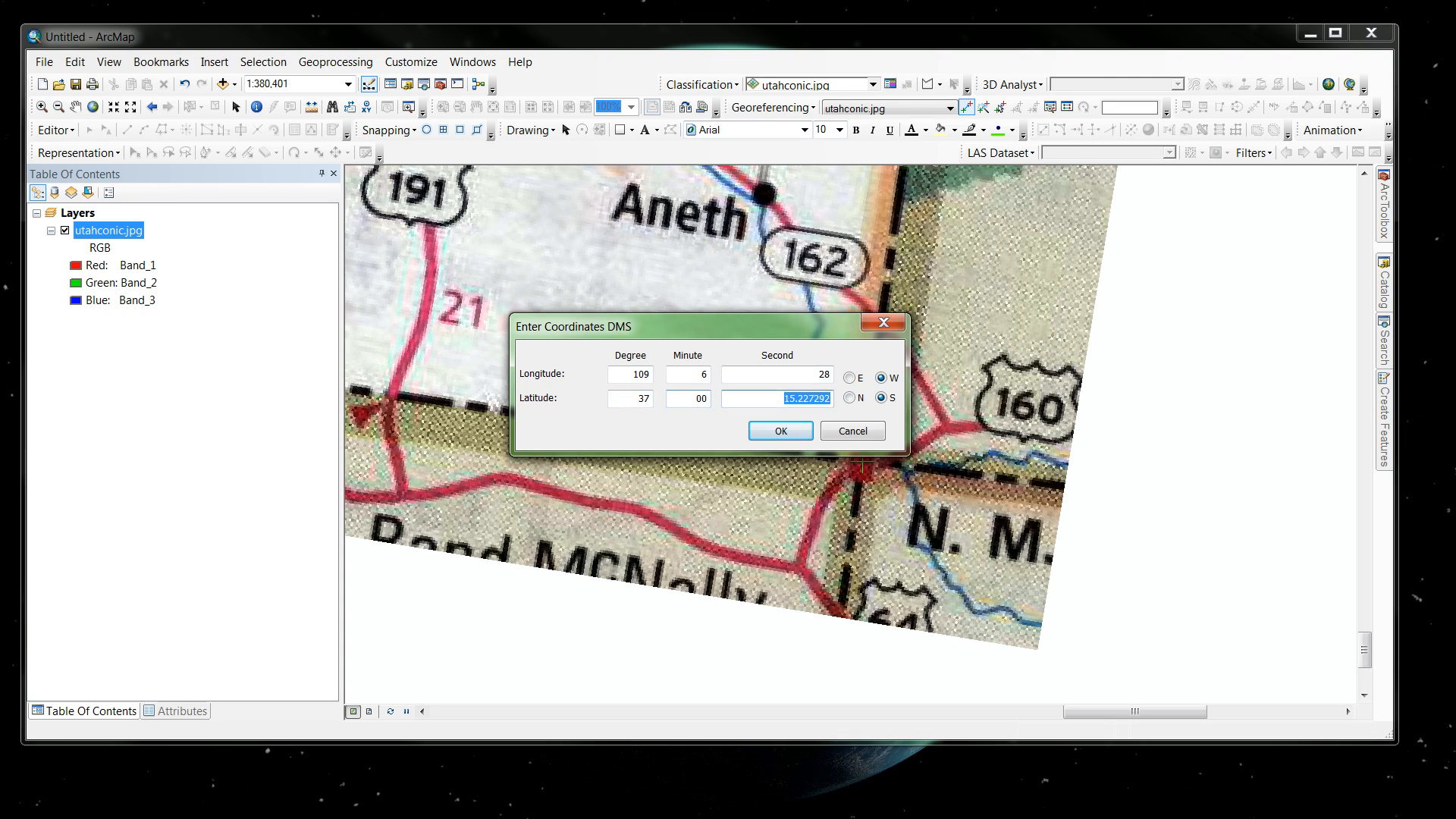
{"action": "type", "text": "00"}
{"action": "left_click", "coordinate": [850, 398]}
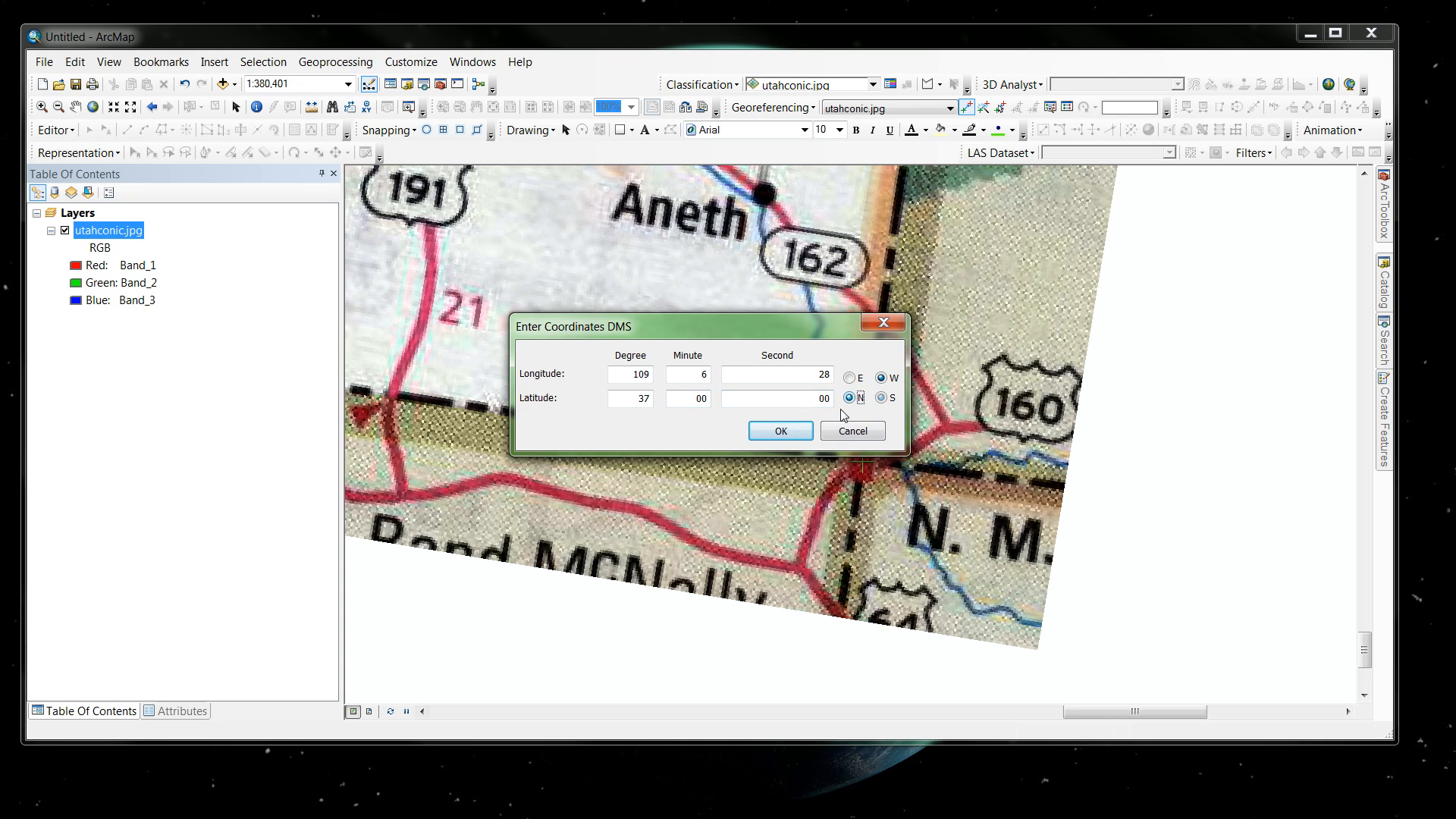
{"action": "left_click", "coordinate": [783, 429]}
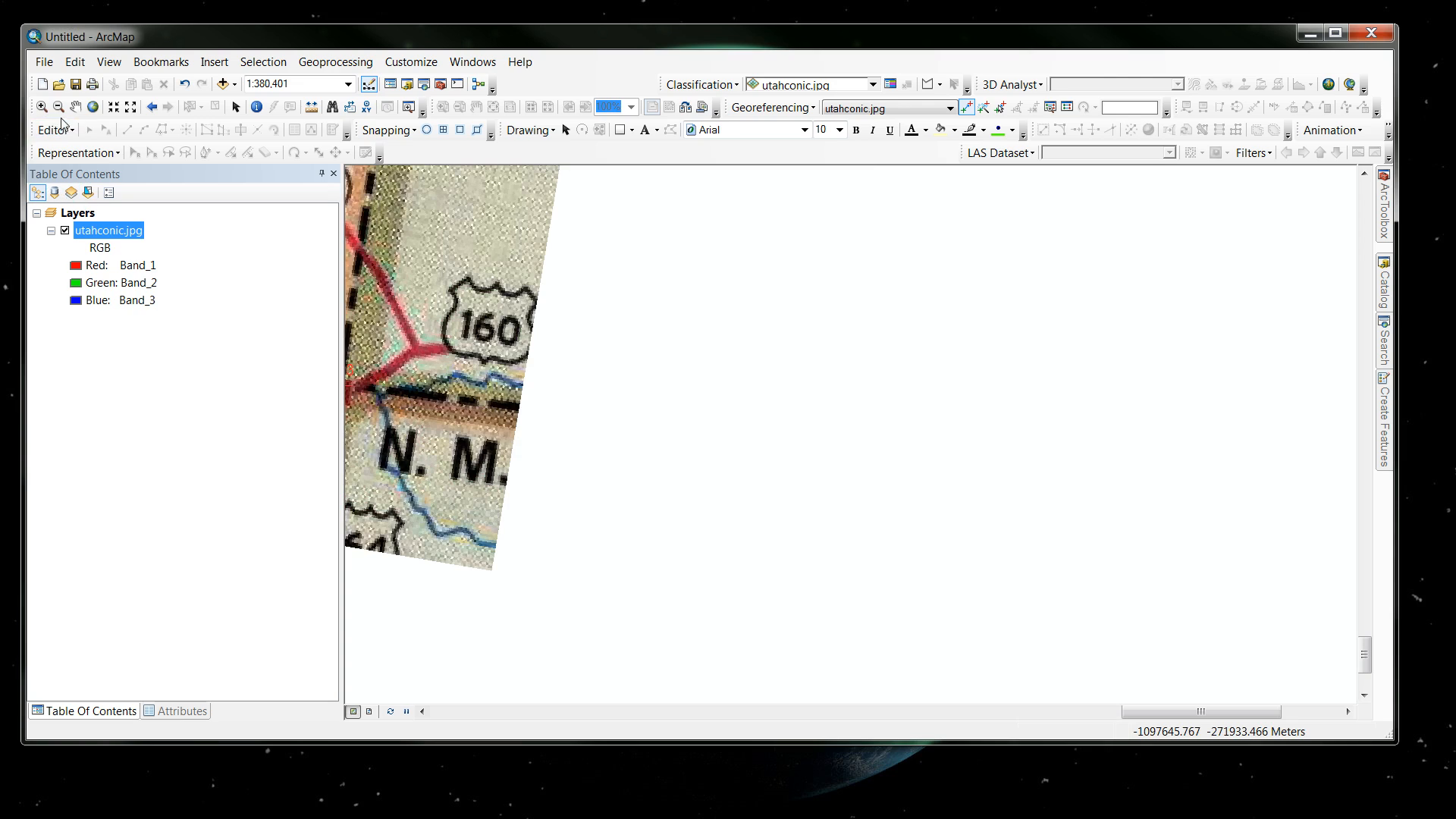
Step: Place a fourth control point on Utah's northeast corner, just east of Dutch John
{"action": "right_click", "coordinate": [98, 233]}
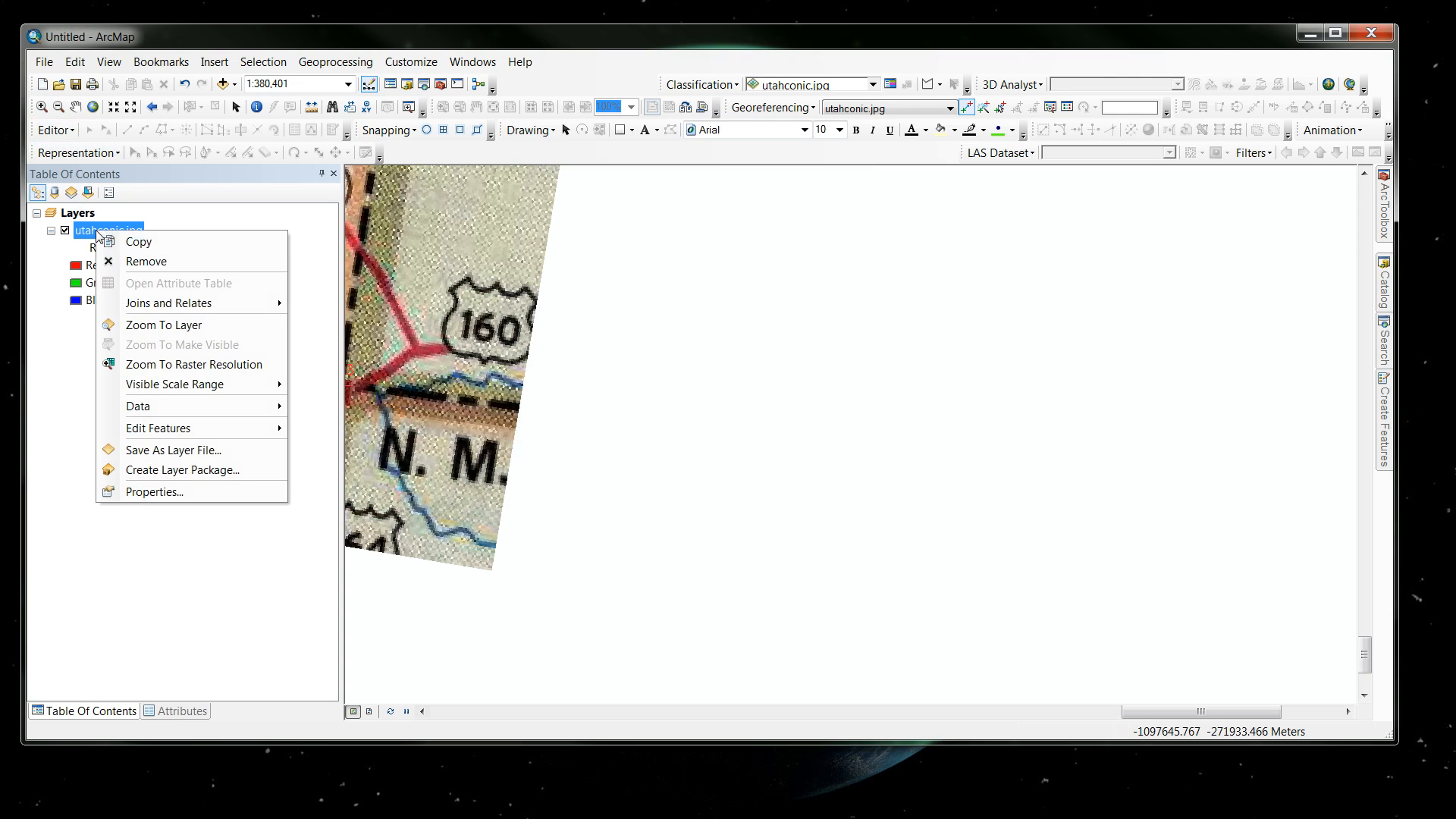
{"action": "left_click", "coordinate": [163, 325]}
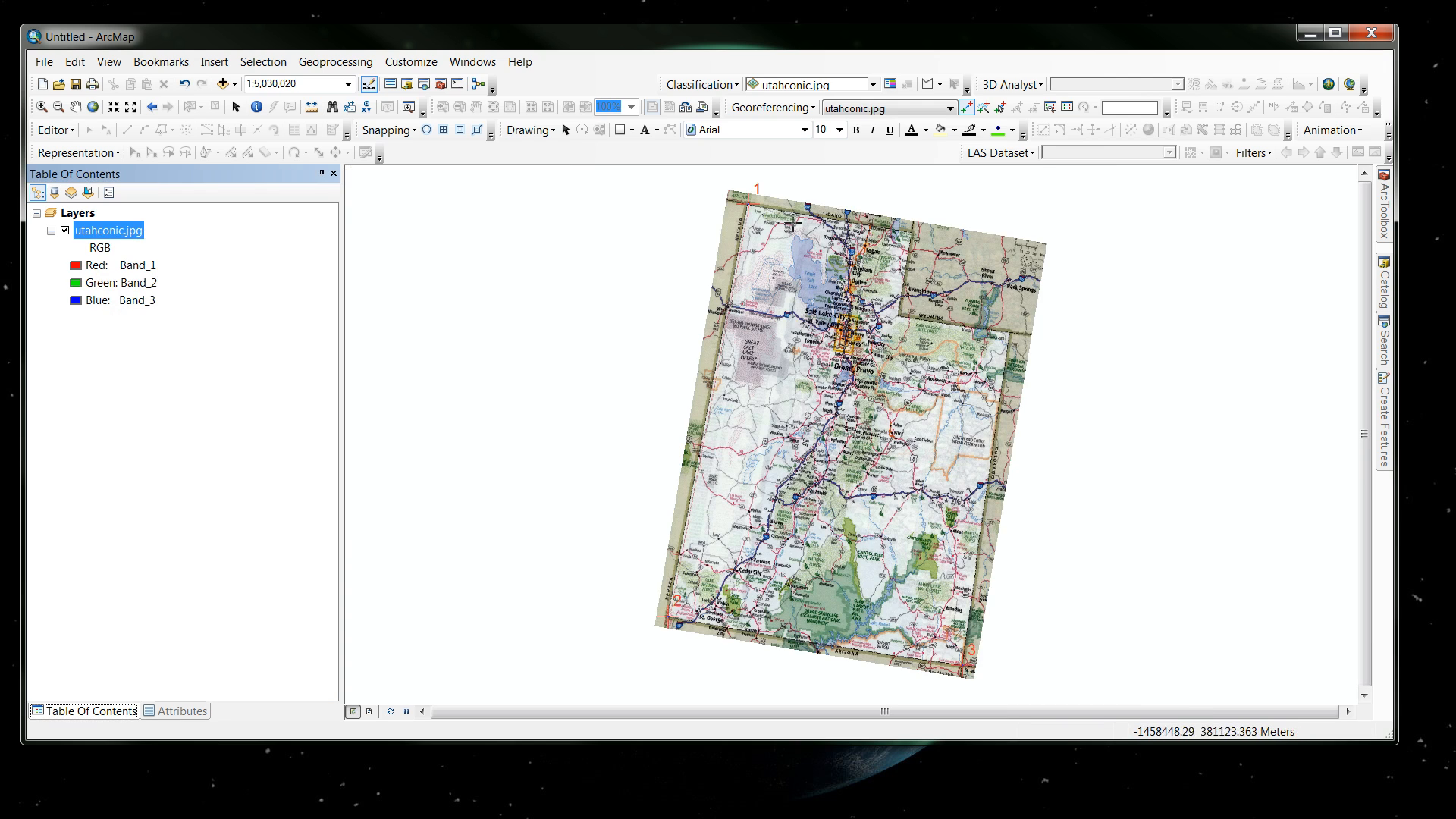
{"action": "left_click", "coordinate": [41, 106]}
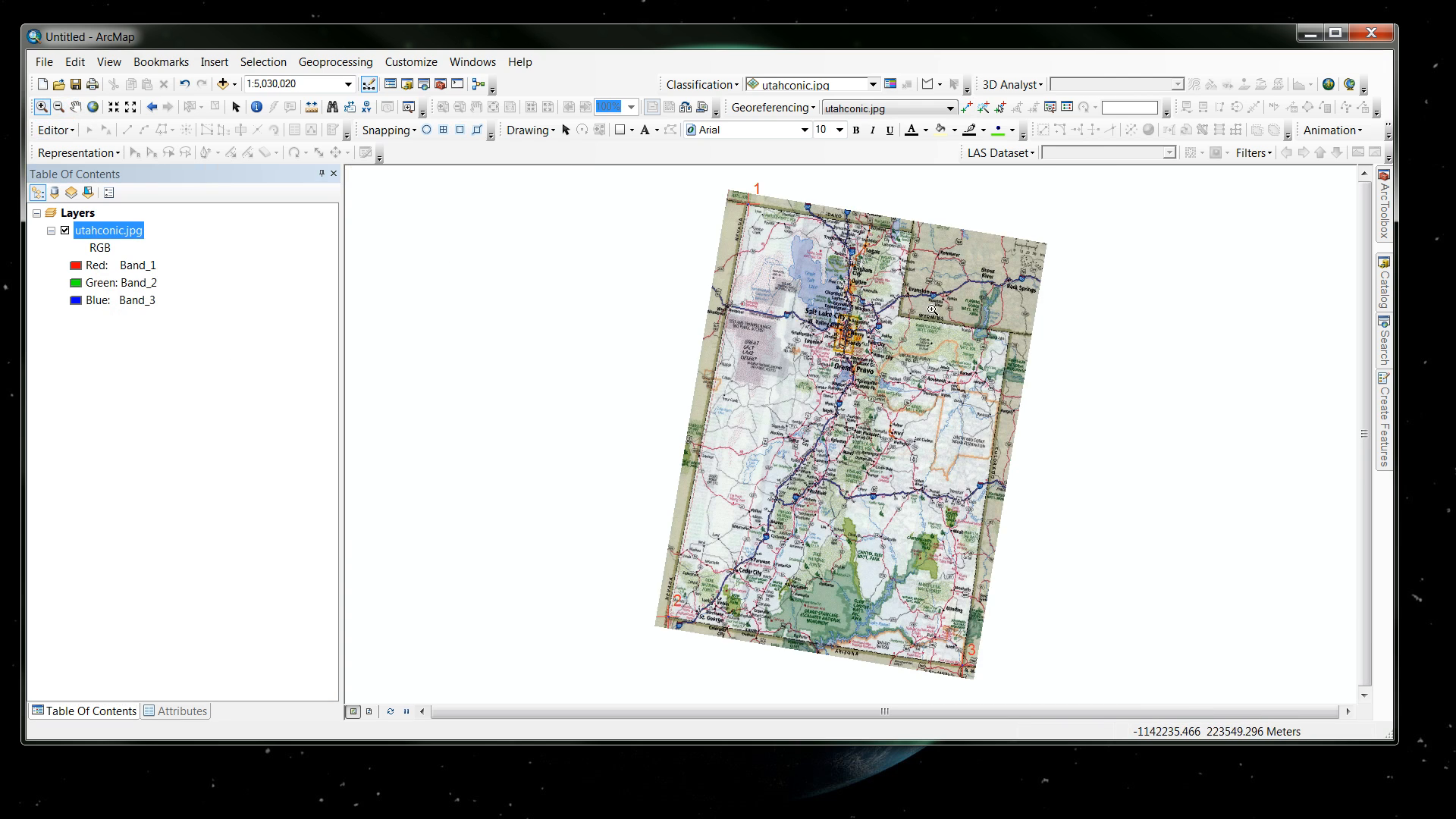
{"action": "left_click_drag", "start_coordinate": [989, 328], "coordinate": [1035, 353]}
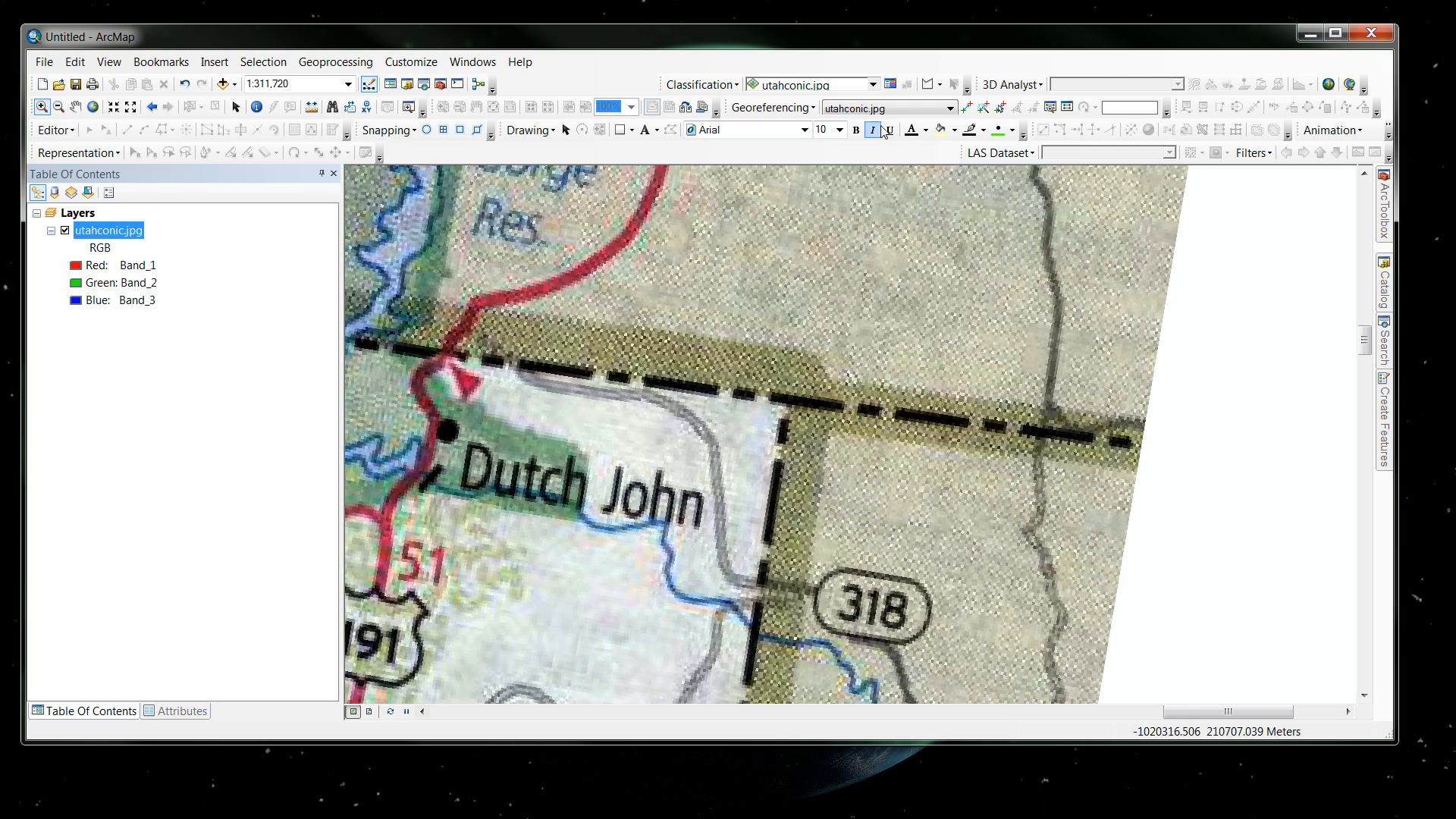
{"action": "left_click", "coordinate": [968, 110]}
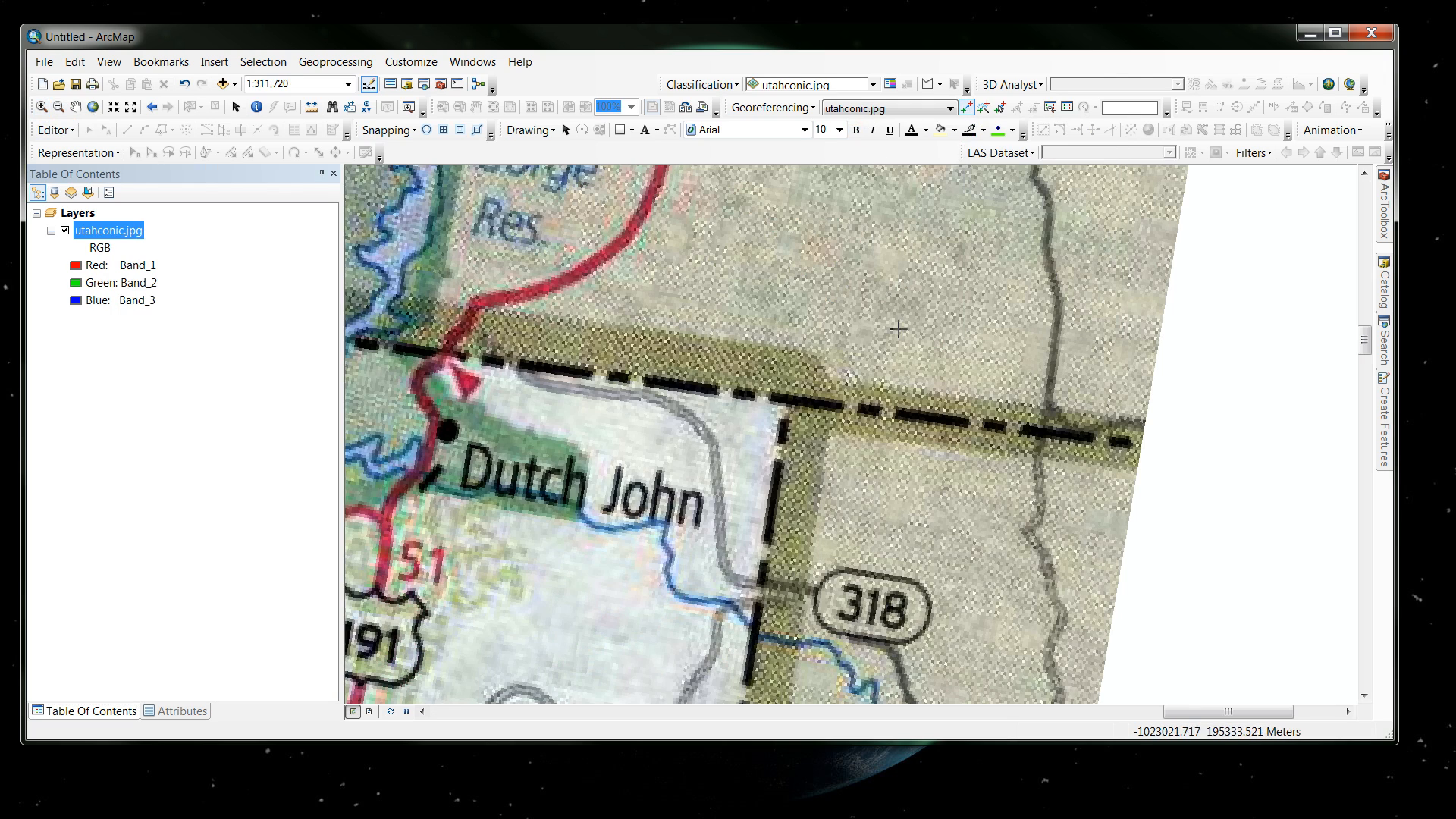
{"action": "left_click", "coordinate": [789, 401]}
Step: Start entering DMS coordinates for the northeast control point and set its longitude to 109° 6' 28" W
{"action": "right_click", "coordinate": [789, 401]}
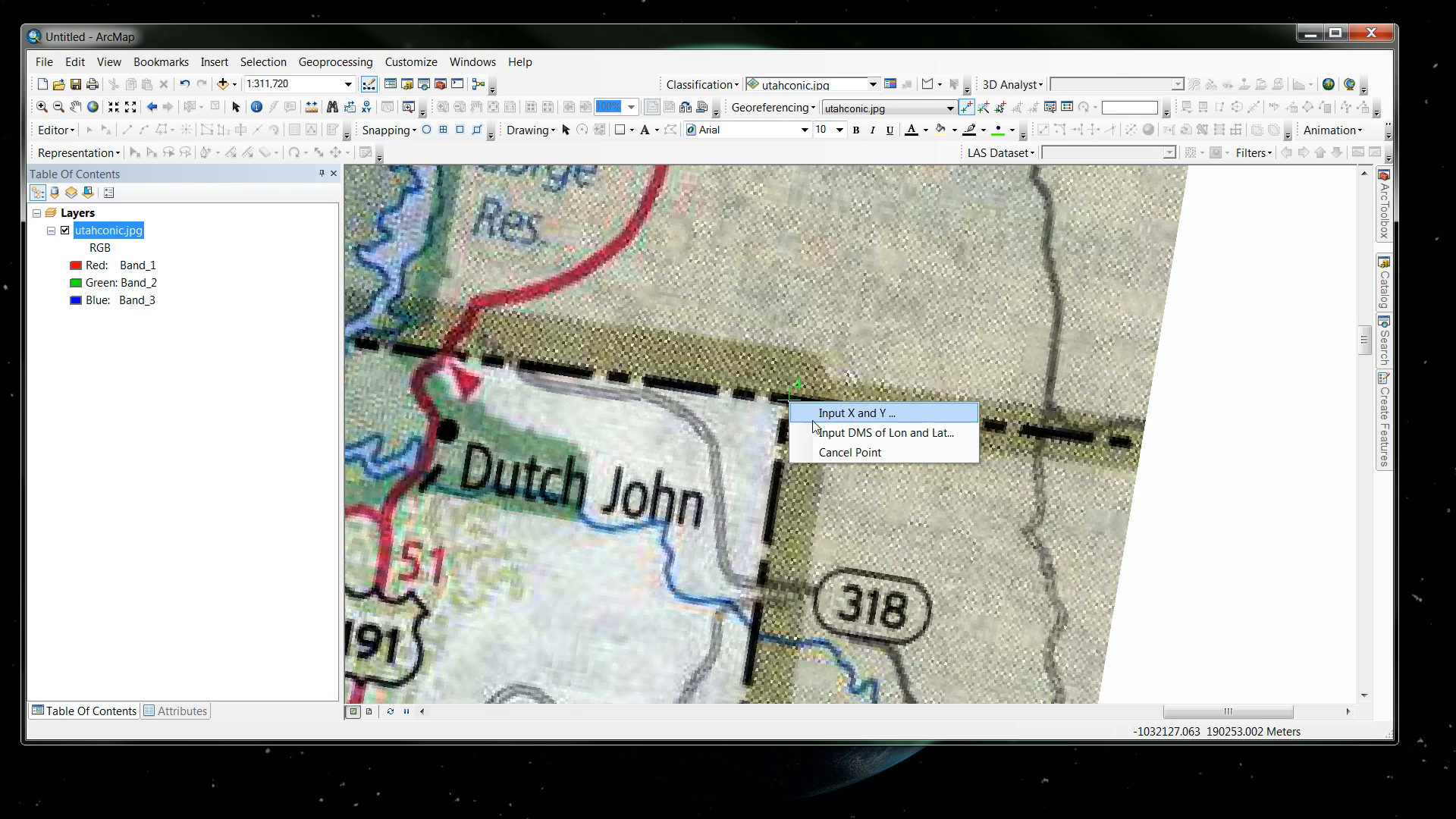
{"action": "left_click", "coordinate": [841, 436]}
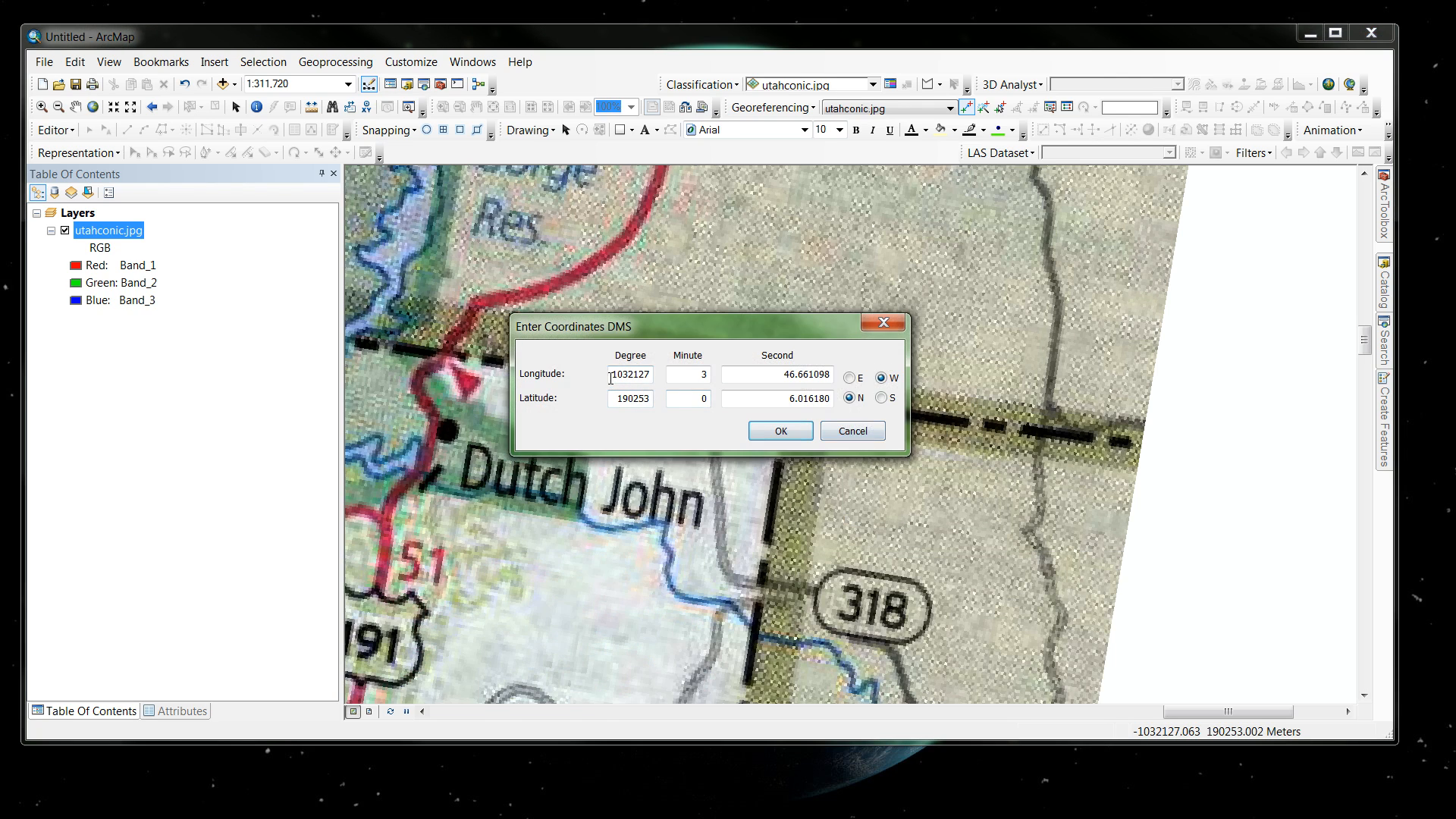
{"action": "left_click_drag", "start_coordinate": [612, 376], "coordinate": [665, 380]}
{"action": "type", "text": "109"}
{"action": "key", "text": "Tab"}
{"action": "key", "text": "Tab"}
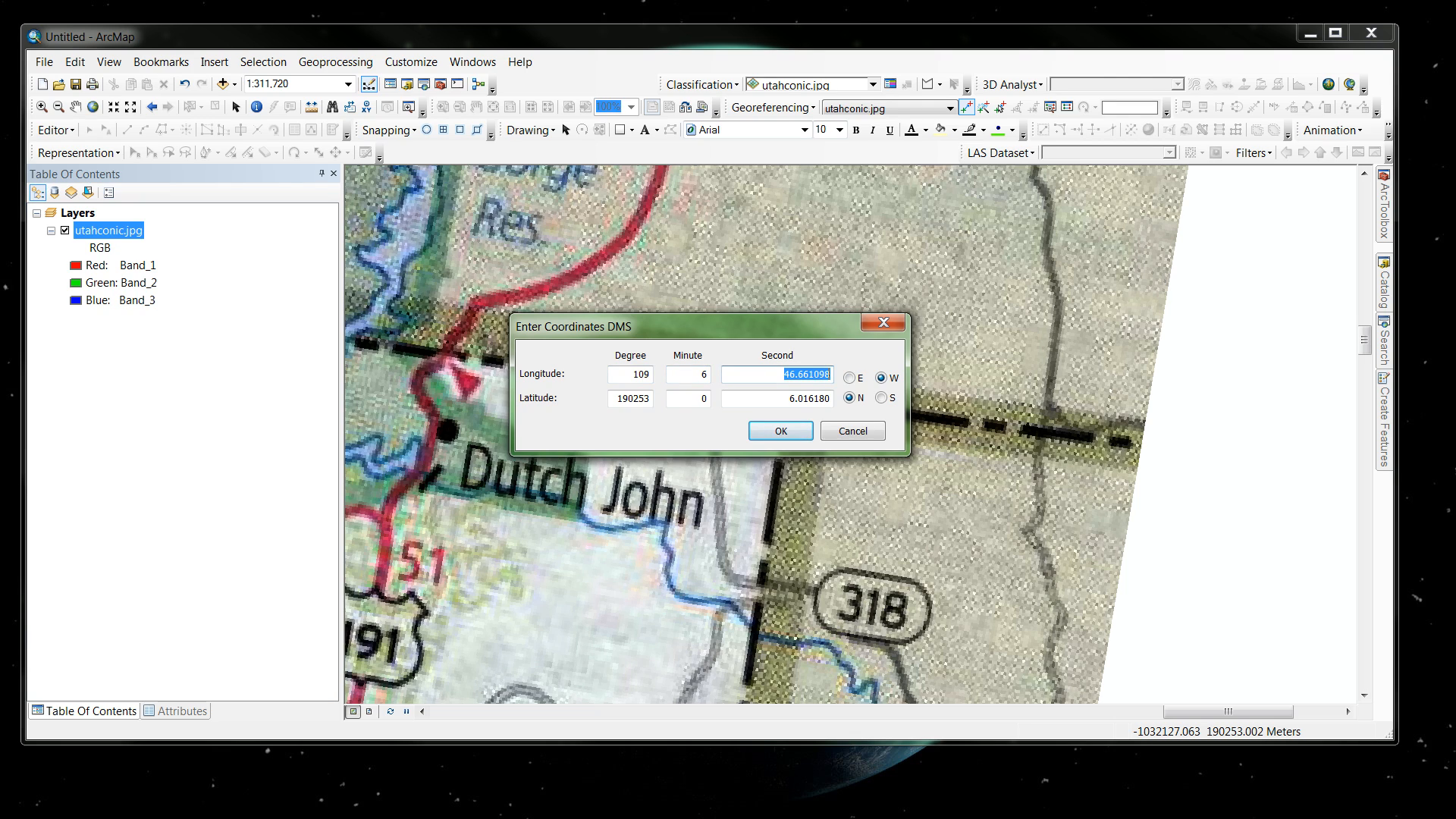
{"action": "type", "text": "28"}
Step: Set the northeast control point's latitude to 41° 00' 00" N and accept the coordinates
{"action": "left_click_drag", "start_coordinate": [615, 401], "coordinate": [668, 401]}
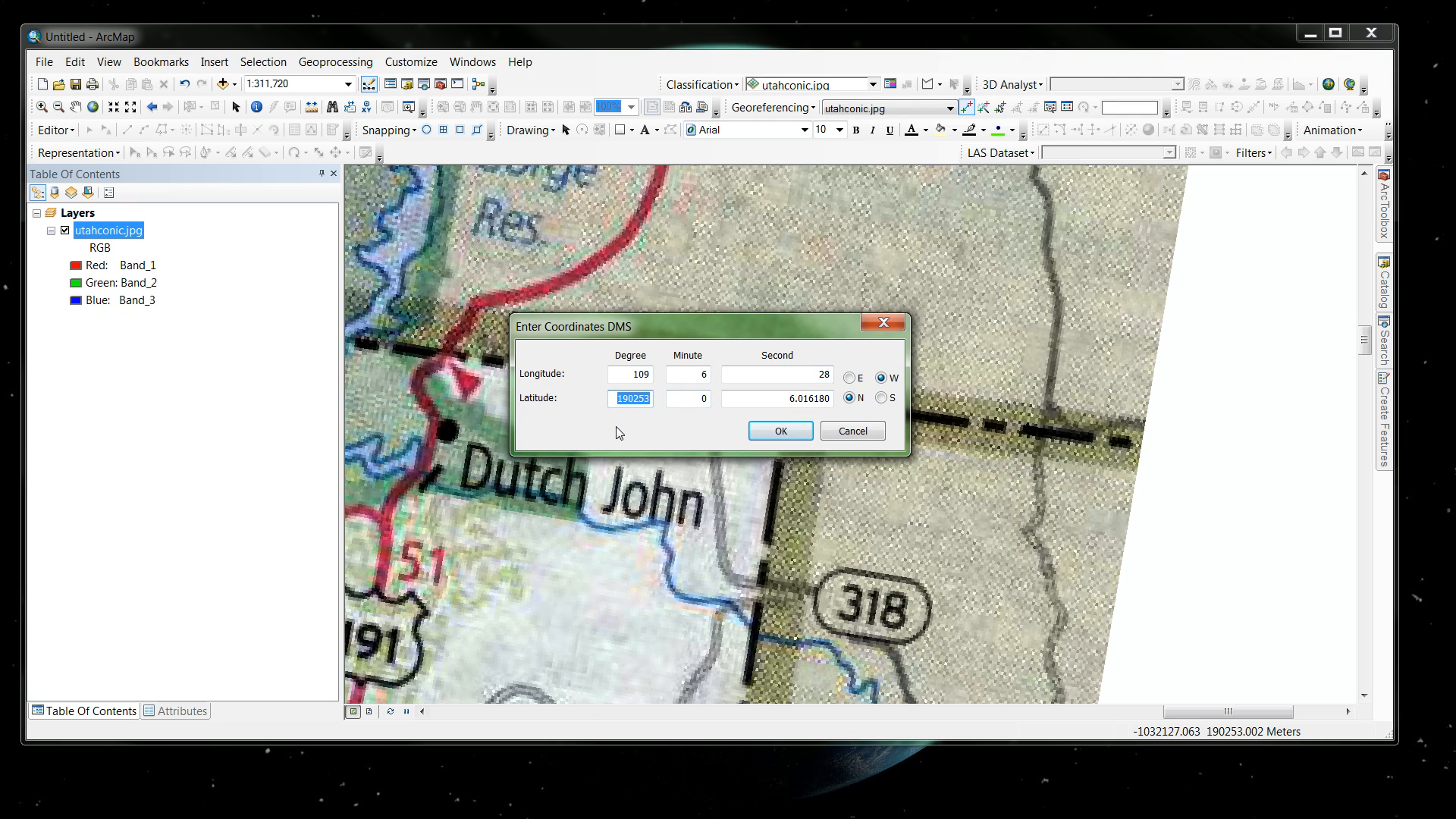
{"action": "type", "text": "41"}
{"action": "key", "text": "Tab"}
{"action": "type", "text": "00"}
{"action": "key", "text": "Tab"}
{"action": "type", "text": "00"}
{"action": "left_click", "coordinate": [789, 431]}
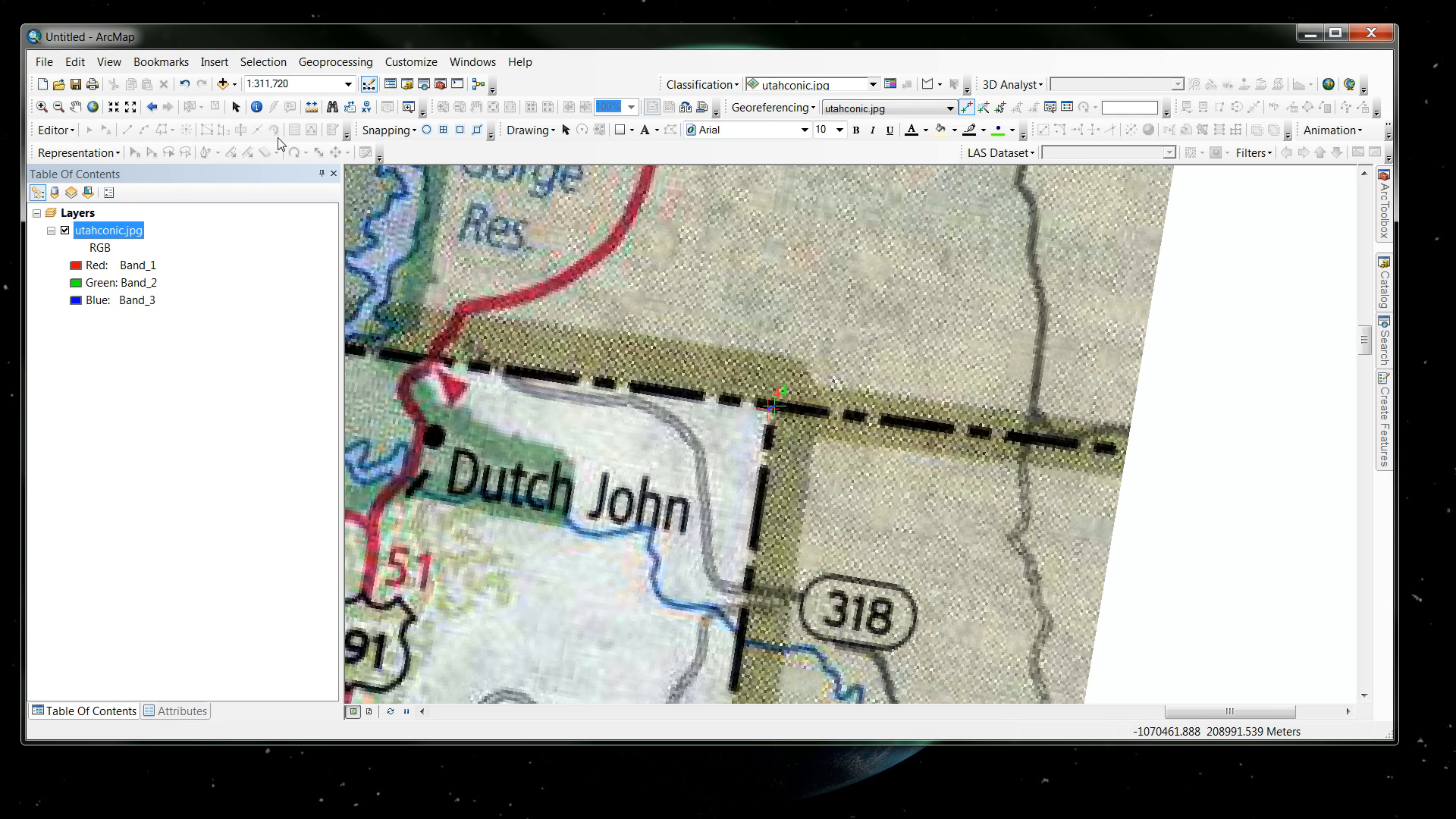
Step: Place a fifth control point on the inner corner of Utah's notch, at Wyoming's southwest corner east of Coalville
{"action": "right_click", "coordinate": [93, 231]}
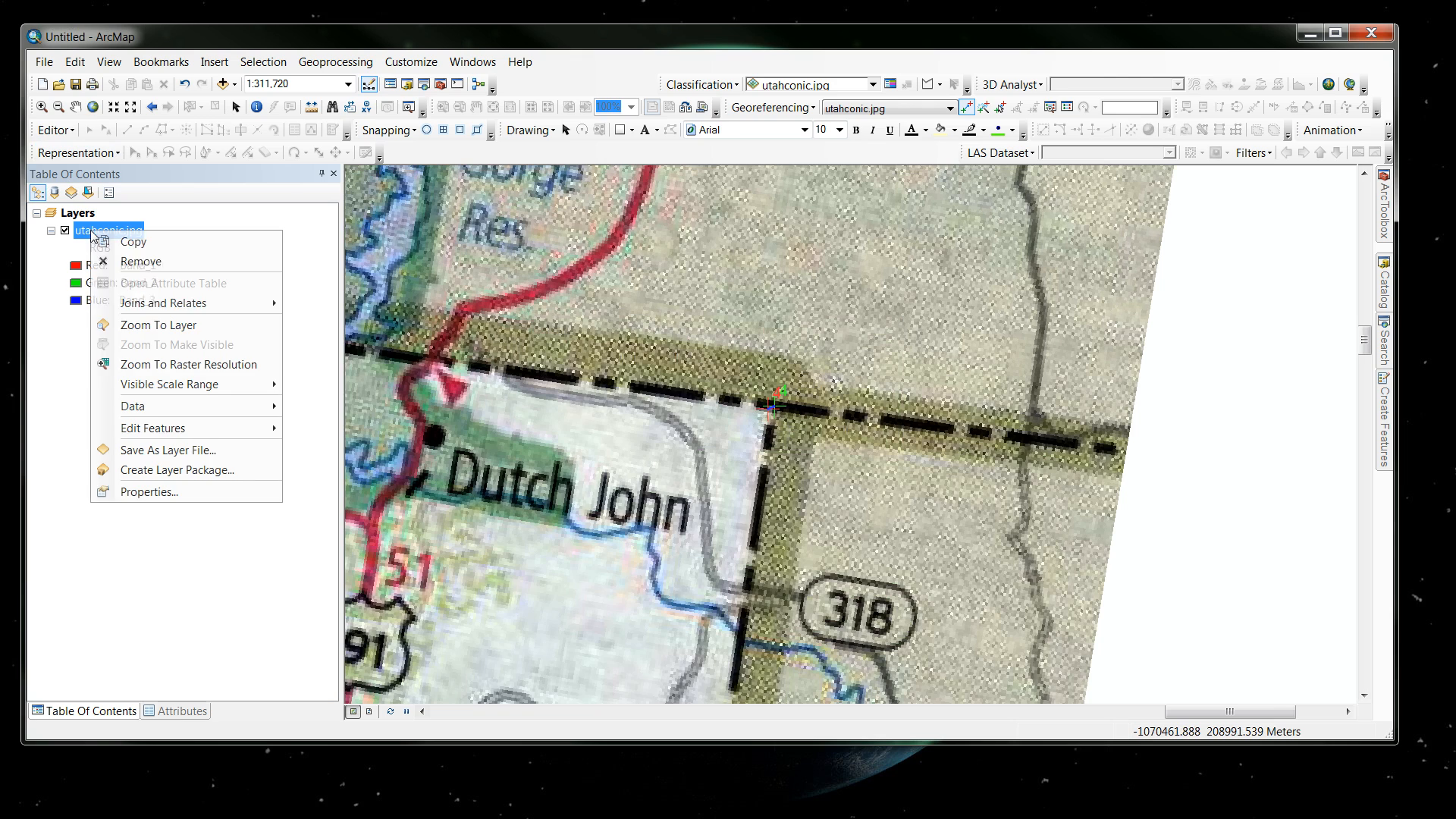
{"action": "left_click", "coordinate": [163, 333]}
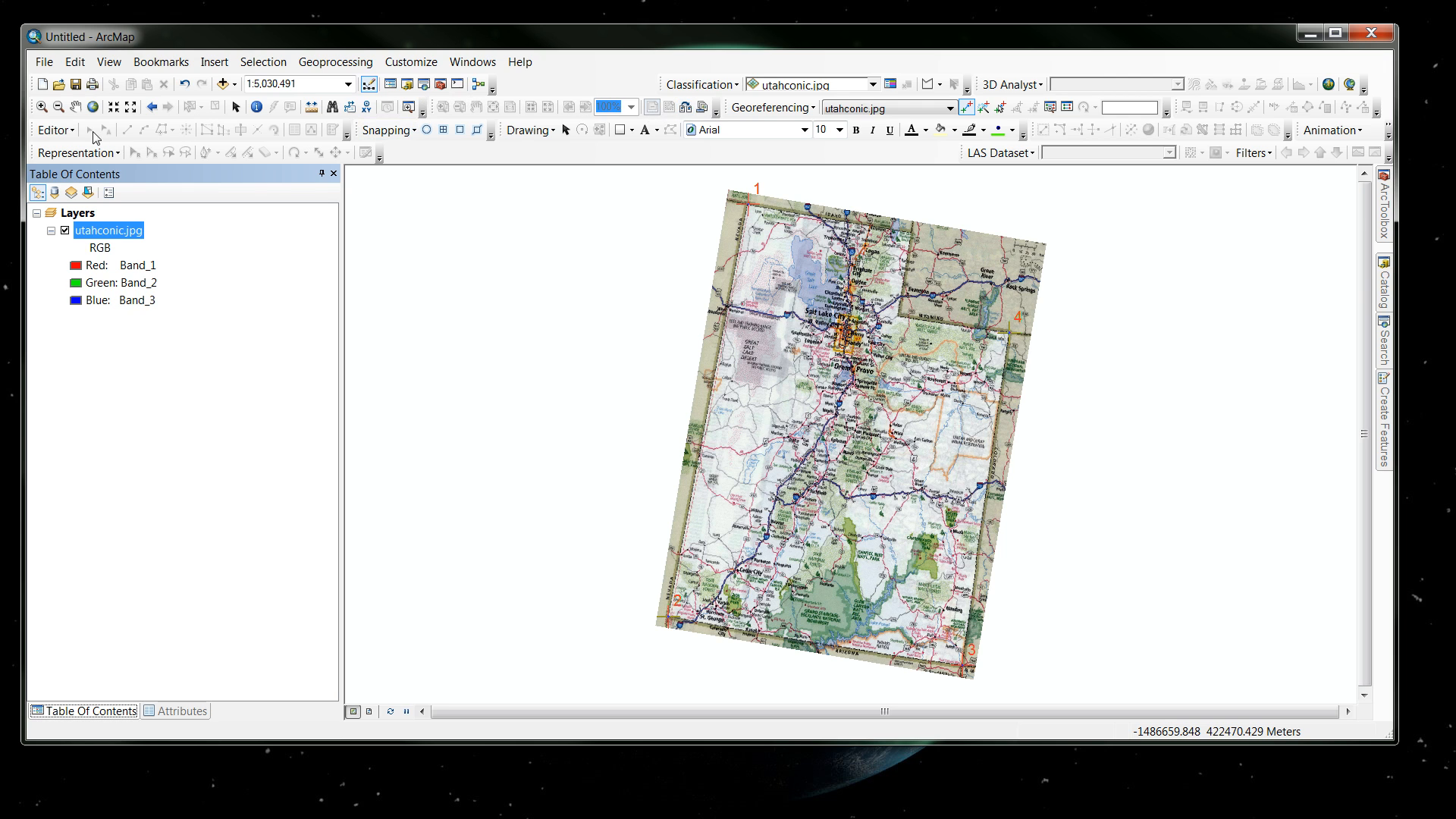
{"action": "left_click", "coordinate": [41, 107]}
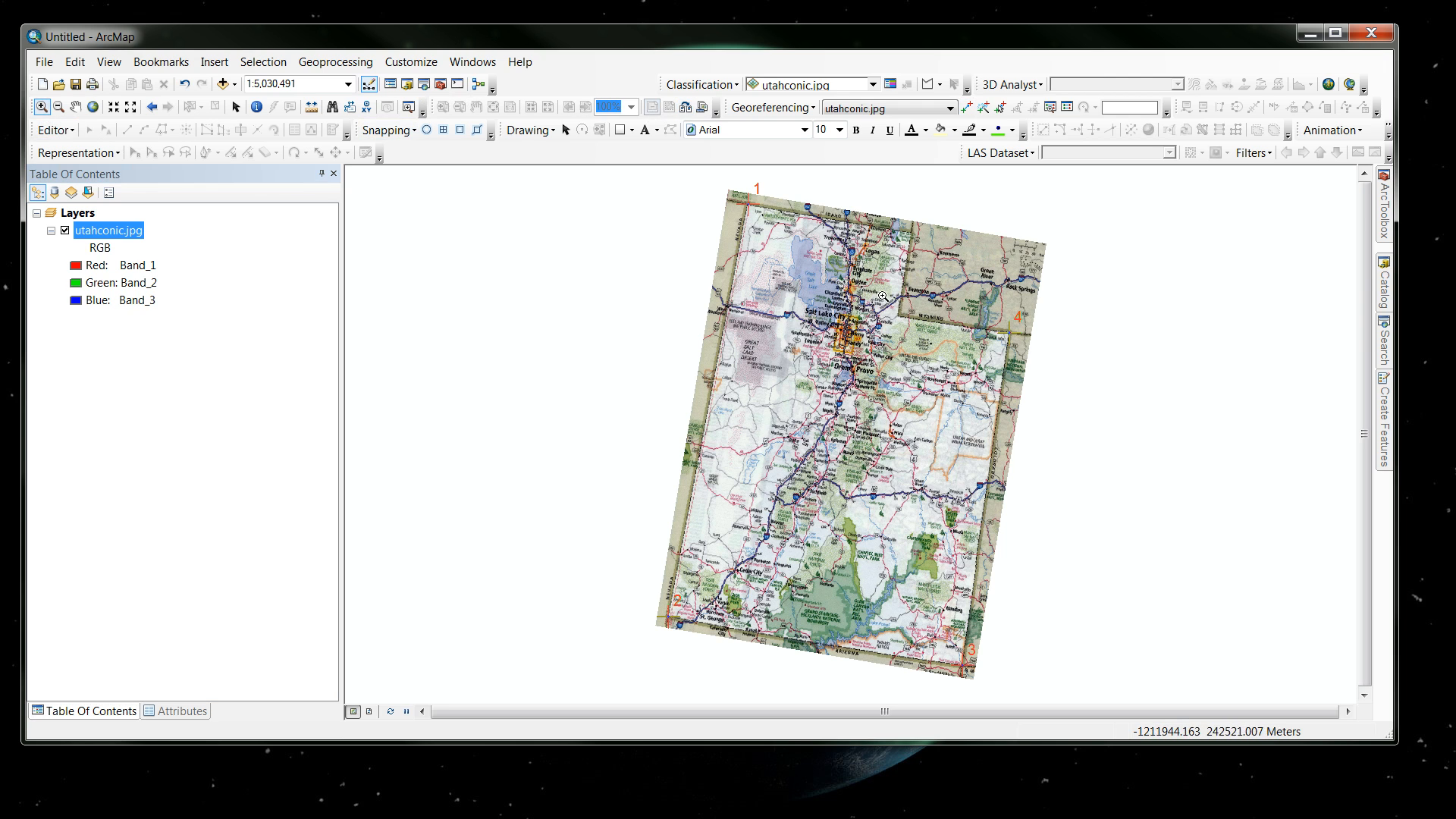
{"action": "left_click_drag", "start_coordinate": [881, 295], "coordinate": [915, 333]}
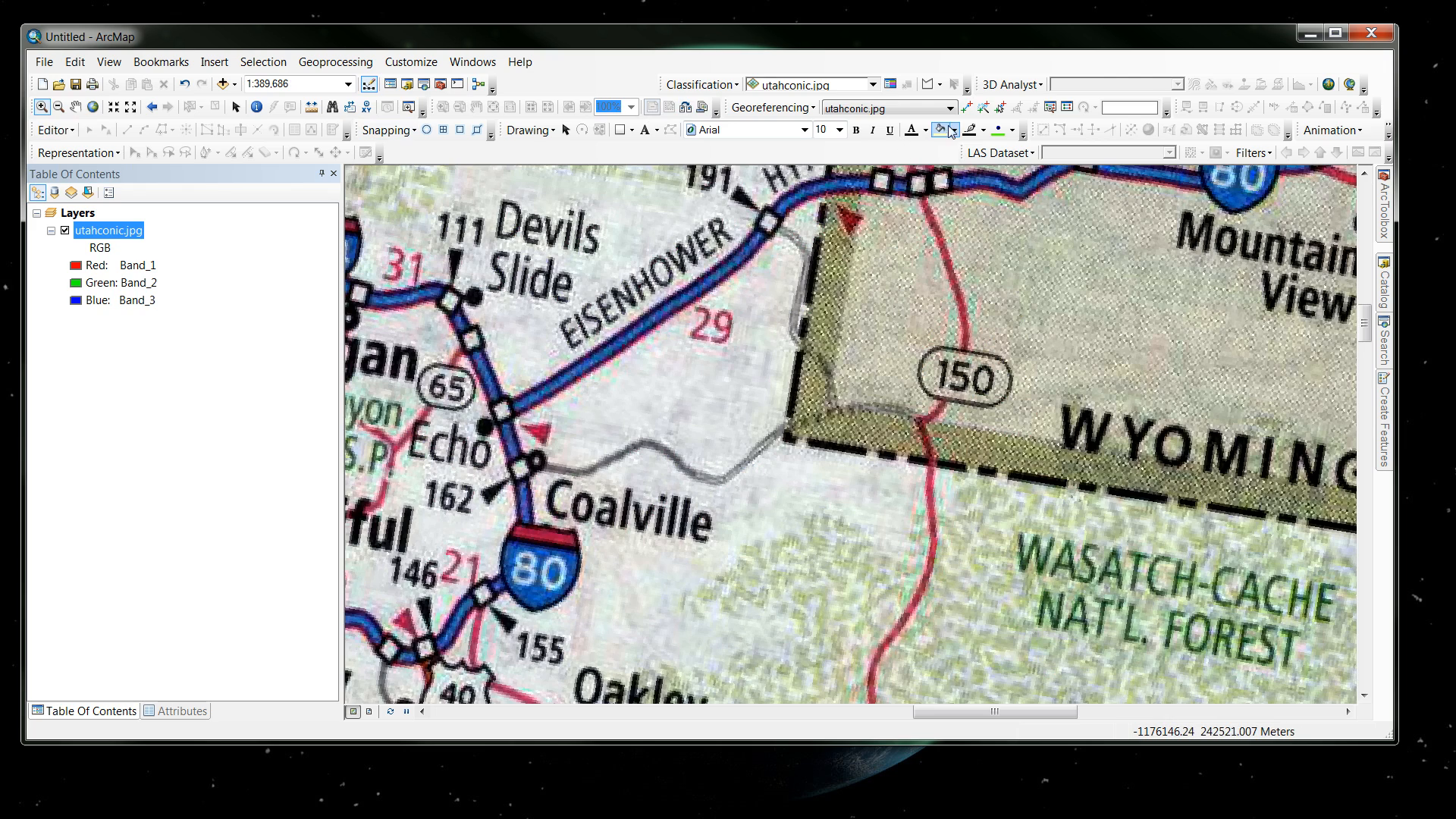
{"action": "left_click", "coordinate": [967, 108]}
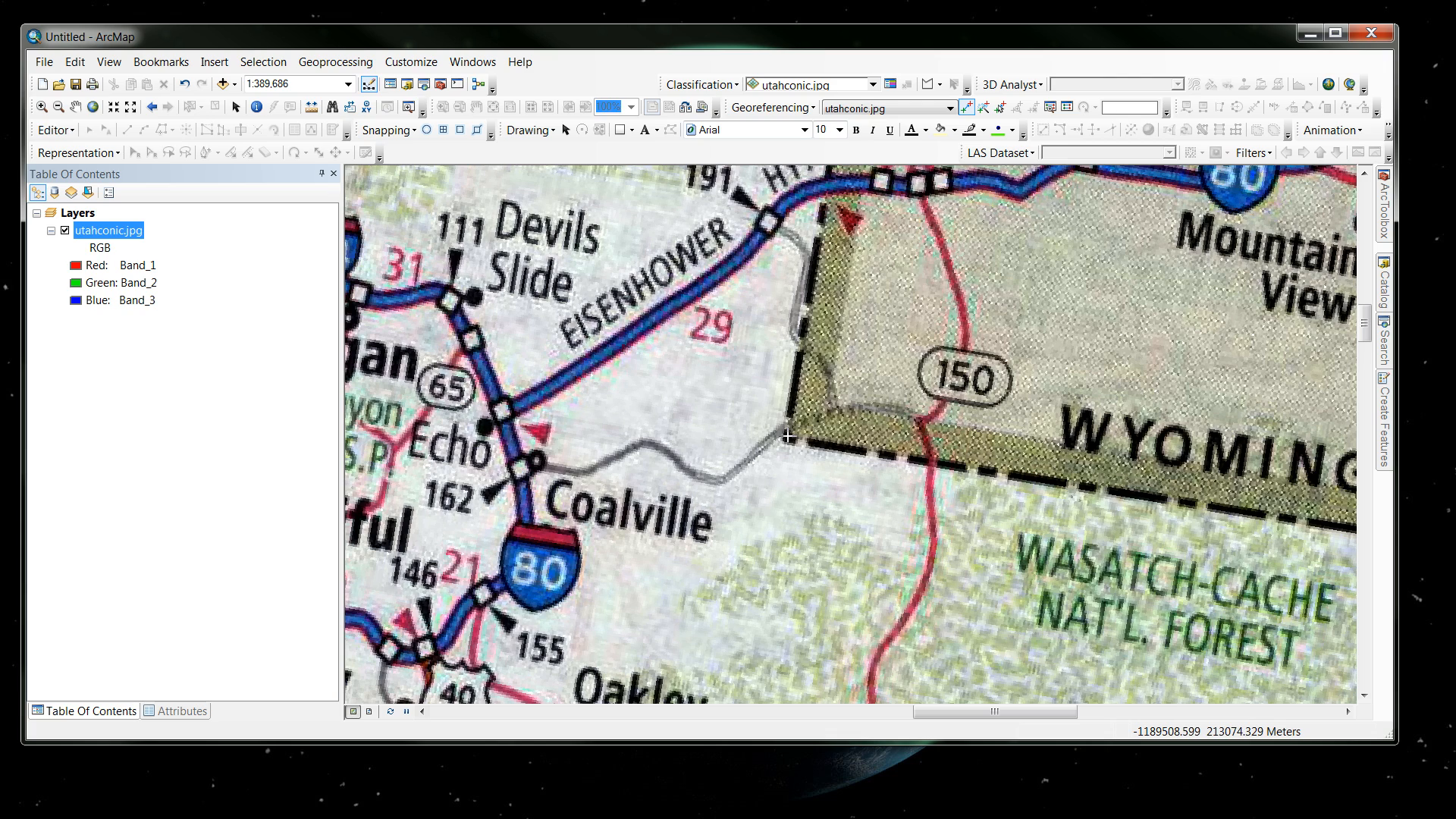
{"action": "left_click", "coordinate": [787, 438]}
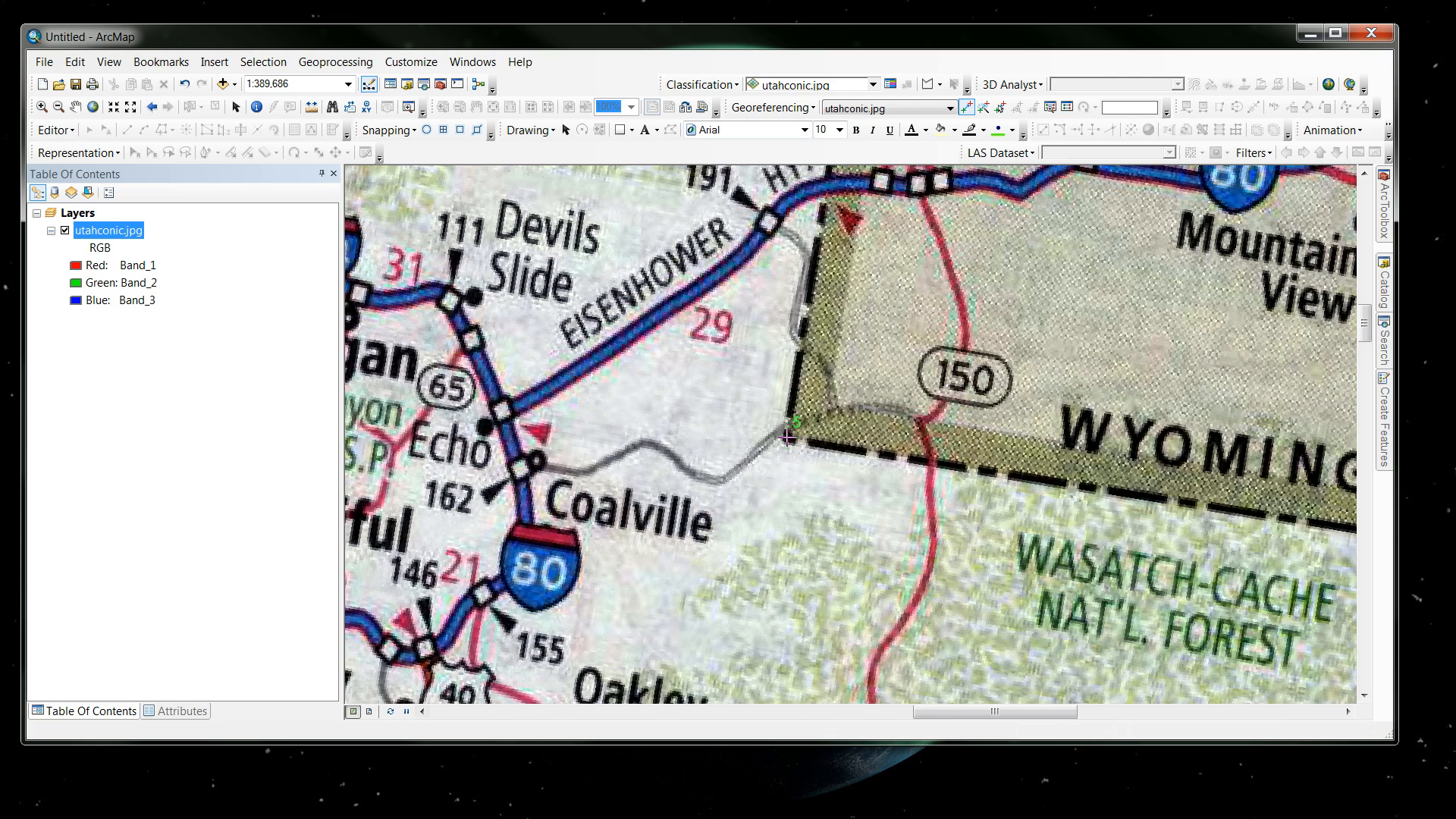
Step: Start entering DMS coordinates for the inner notch control point and set its longitude to 111° 5' 28" W
{"action": "right_click", "coordinate": [793, 441]}
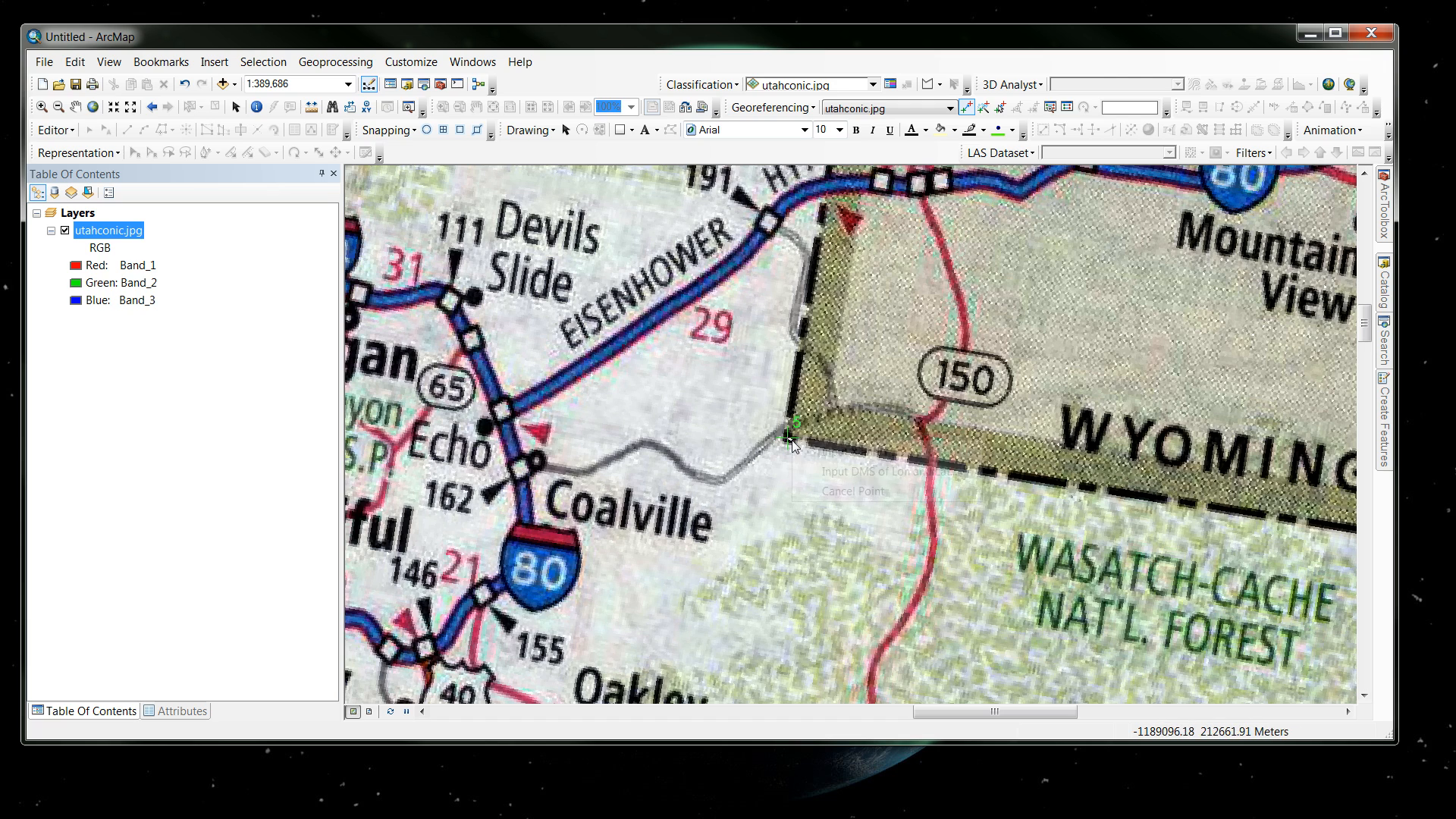
{"action": "left_click", "coordinate": [850, 472]}
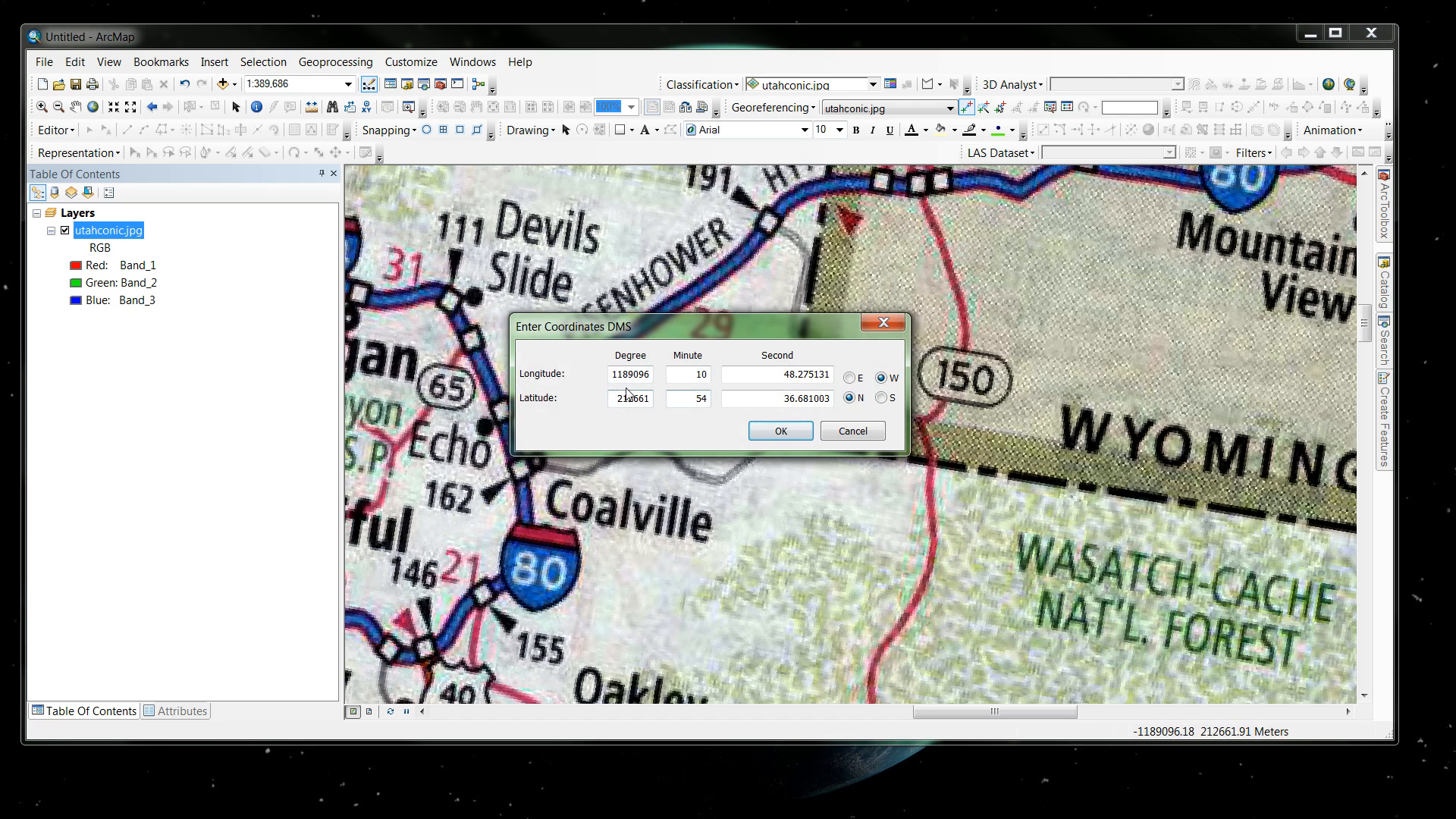
{"action": "left_click_drag", "start_coordinate": [611, 375], "coordinate": [691, 380]}
{"action": "type", "text": "111"}
{"action": "key", "text": "Tab"}
{"action": "type", "text": "5"}
{"action": "key", "text": "Tab"}
{"action": "type", "text": "2"}
Step: Set the inner notch control point's latitude to 41° 00' 00" N and accept the coordinates
{"action": "double_click", "coordinate": [612, 399]}
{"action": "type", "text": "41"}
{"action": "key", "text": "Tab"}
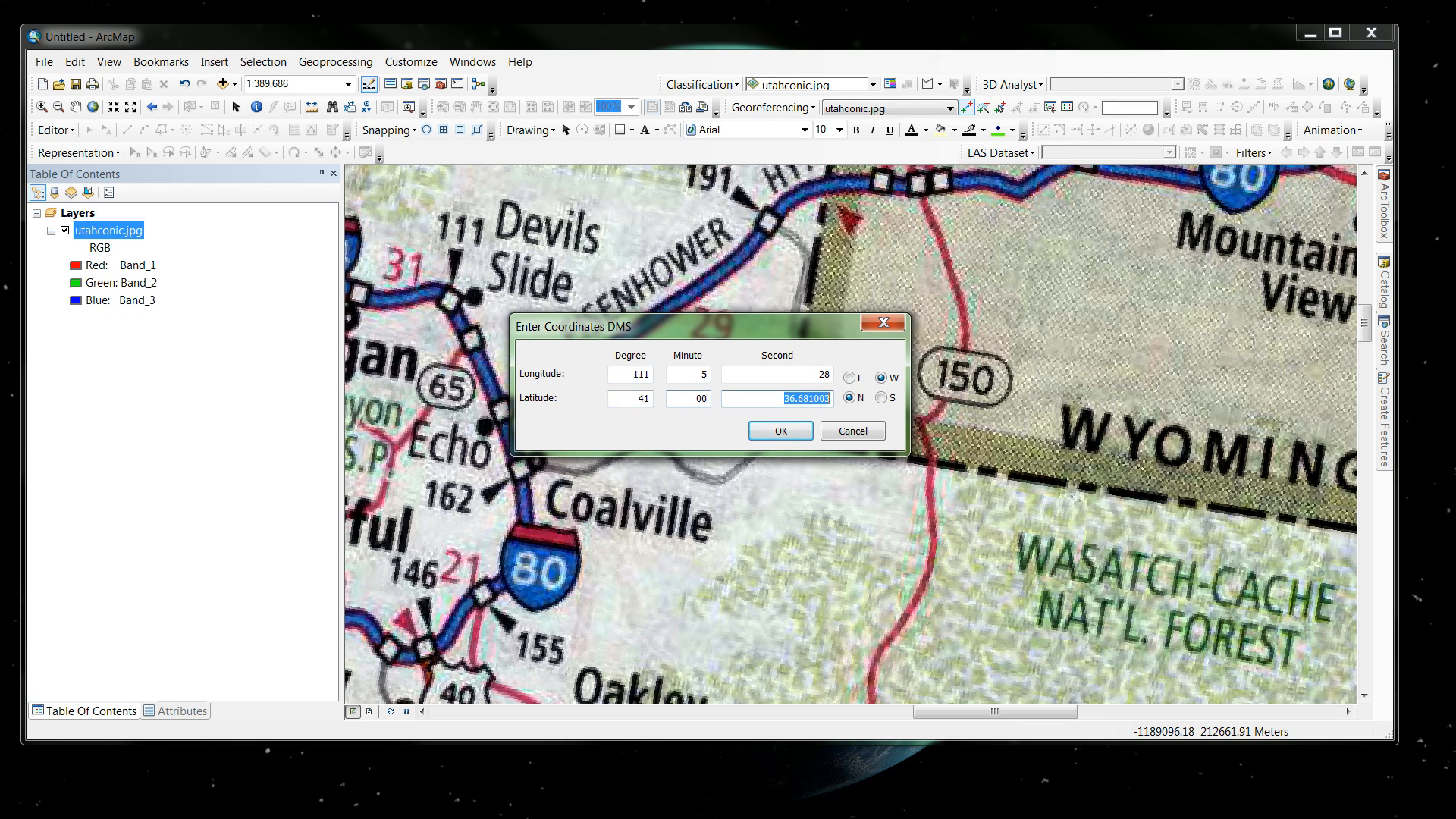
{"action": "type", "text": "00"}
{"action": "left_click", "coordinate": [783, 430]}
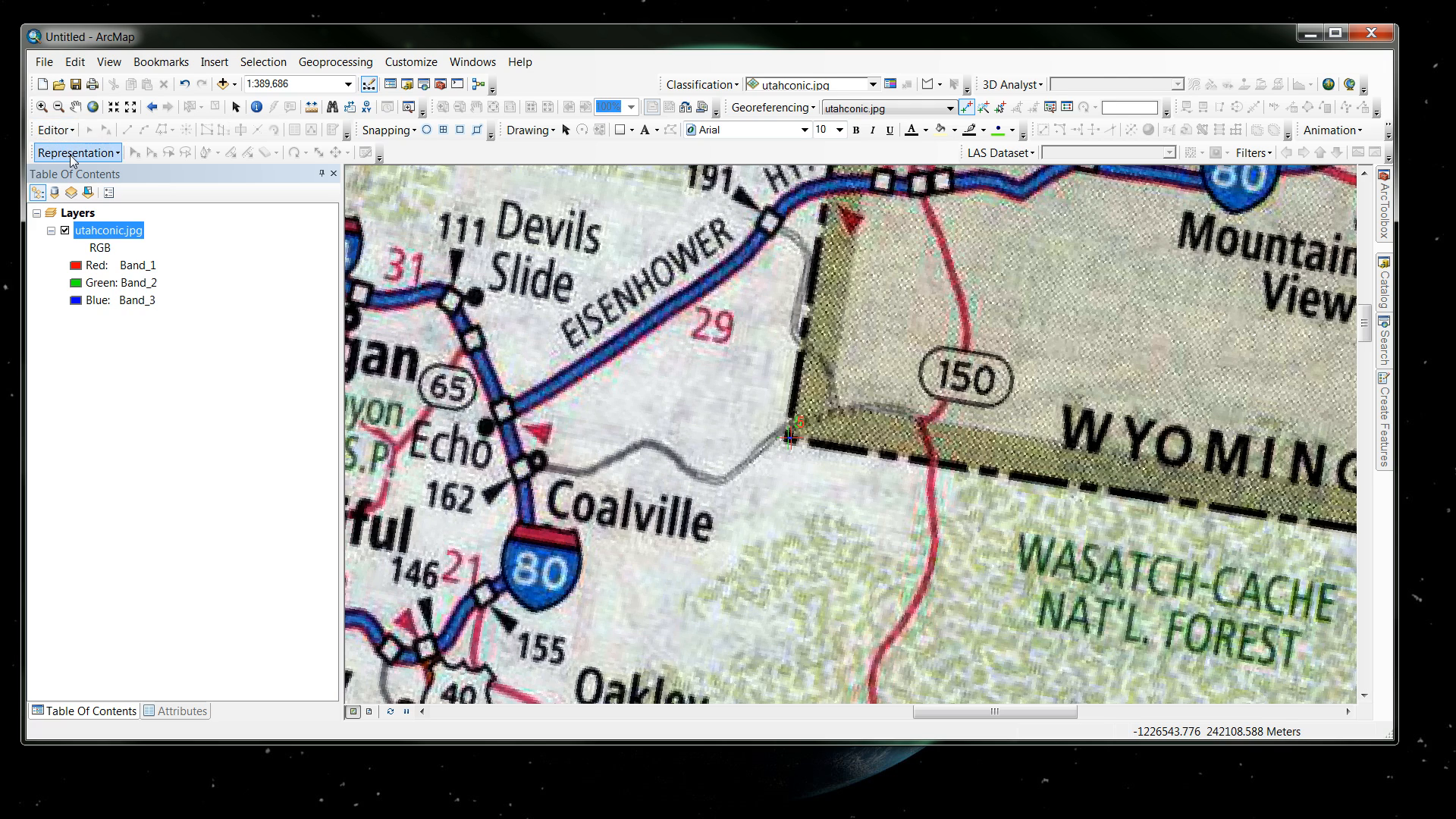
Step: Place a sixth control point on the northern corner of Utah's notch, just east of Bear Lake
{"action": "right_click", "coordinate": [112, 235]}
{"action": "left_click", "coordinate": [180, 322]}
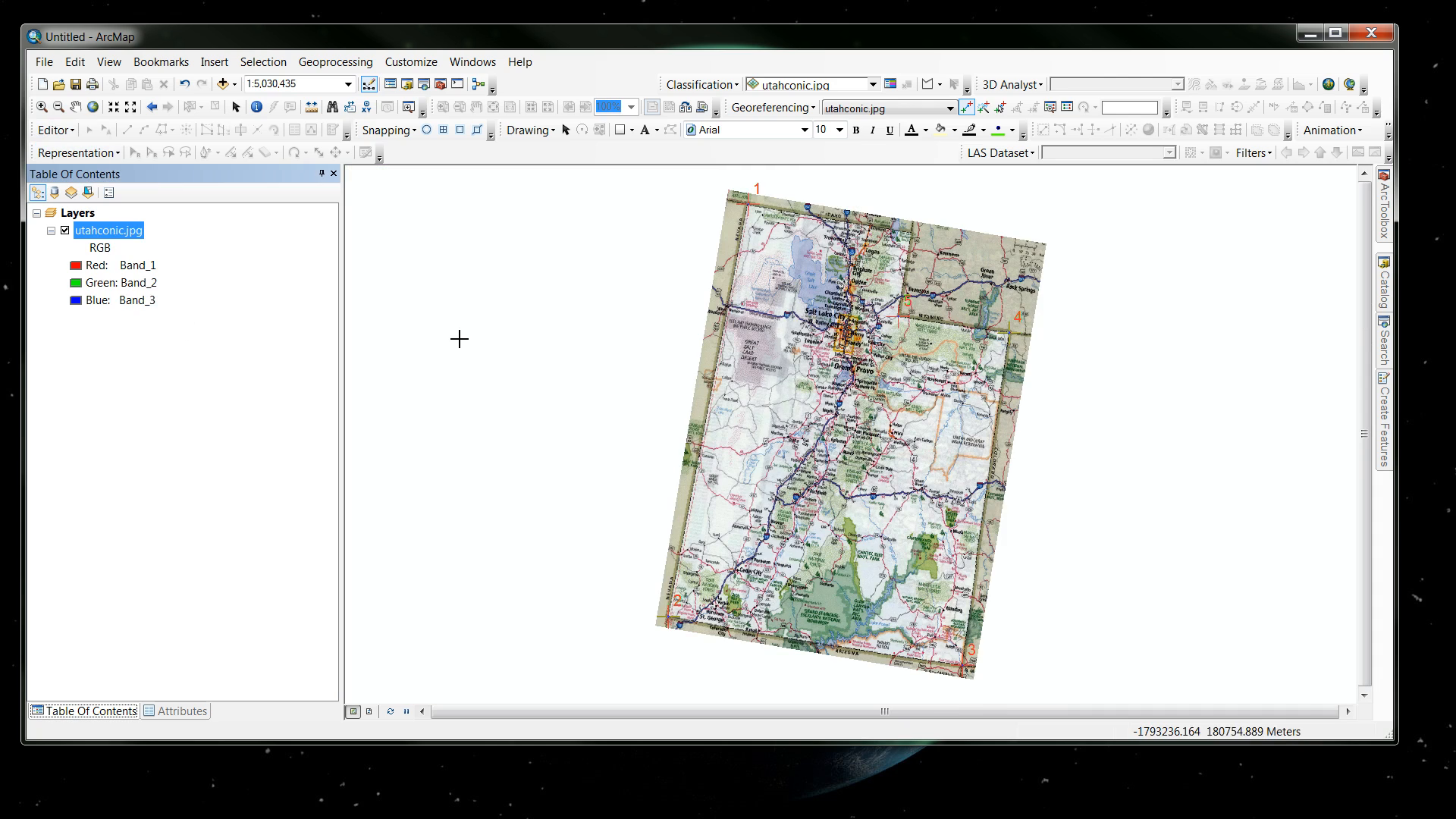
{"action": "left_click", "coordinate": [42, 108]}
{"action": "left_click_drag", "start_coordinate": [901, 217], "coordinate": [917, 247]}
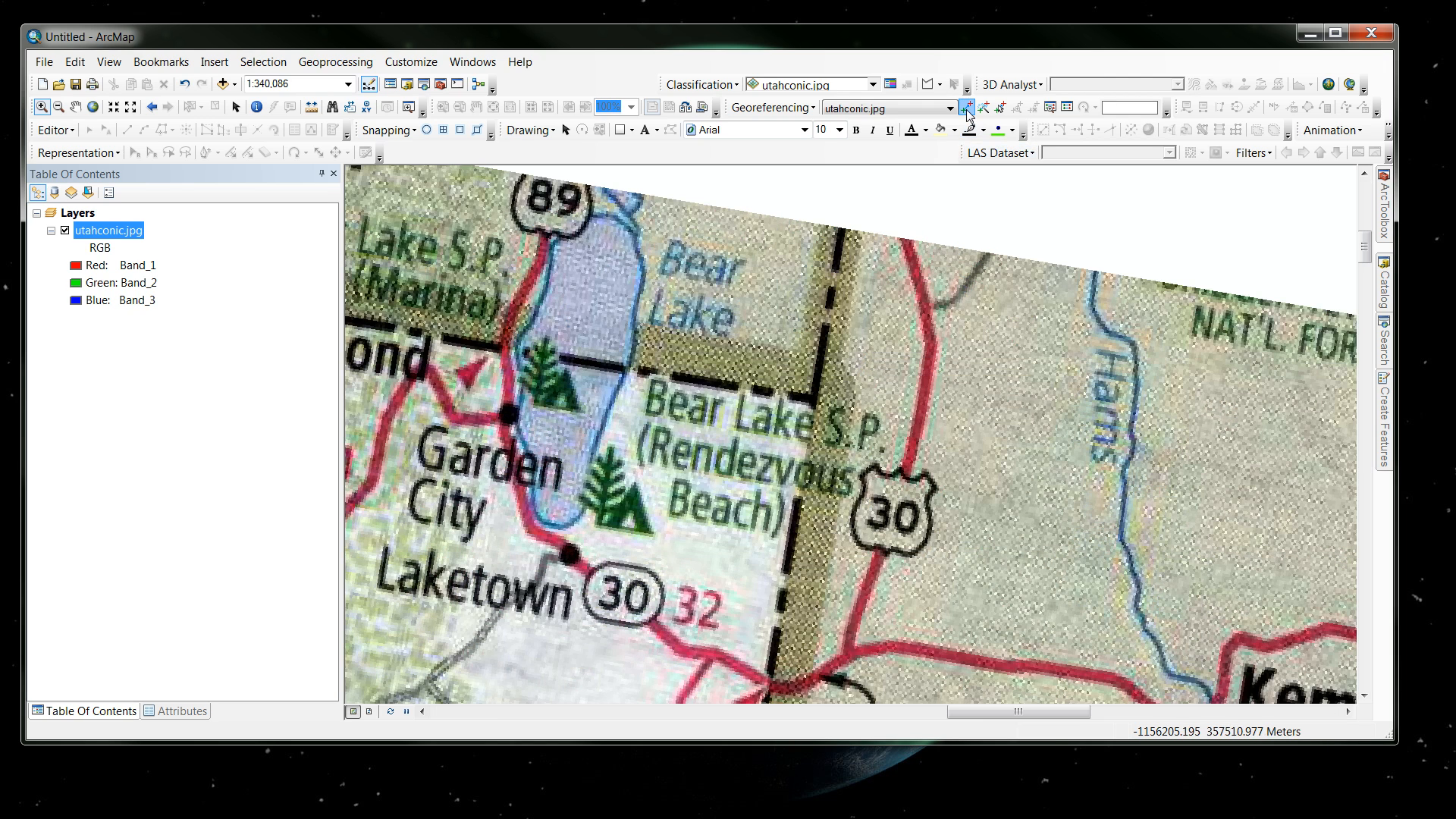
{"action": "left_click", "coordinate": [966, 109]}
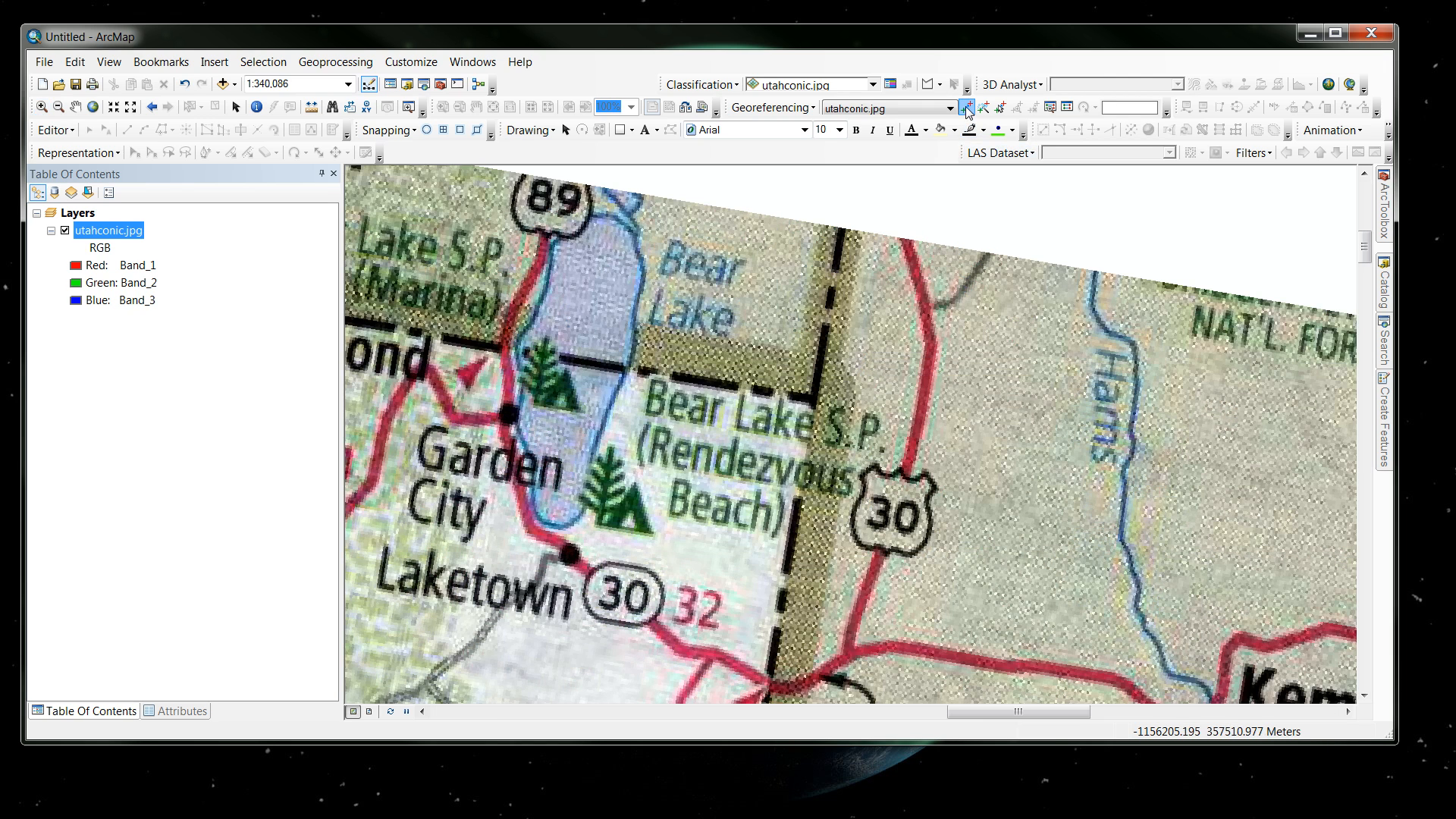
{"action": "left_click", "coordinate": [812, 400]}
Step: Start entering DMS coordinates for the control point near Bear Lake and set its longitude to 111° 5' 28" W
{"action": "right_click", "coordinate": [812, 400]}
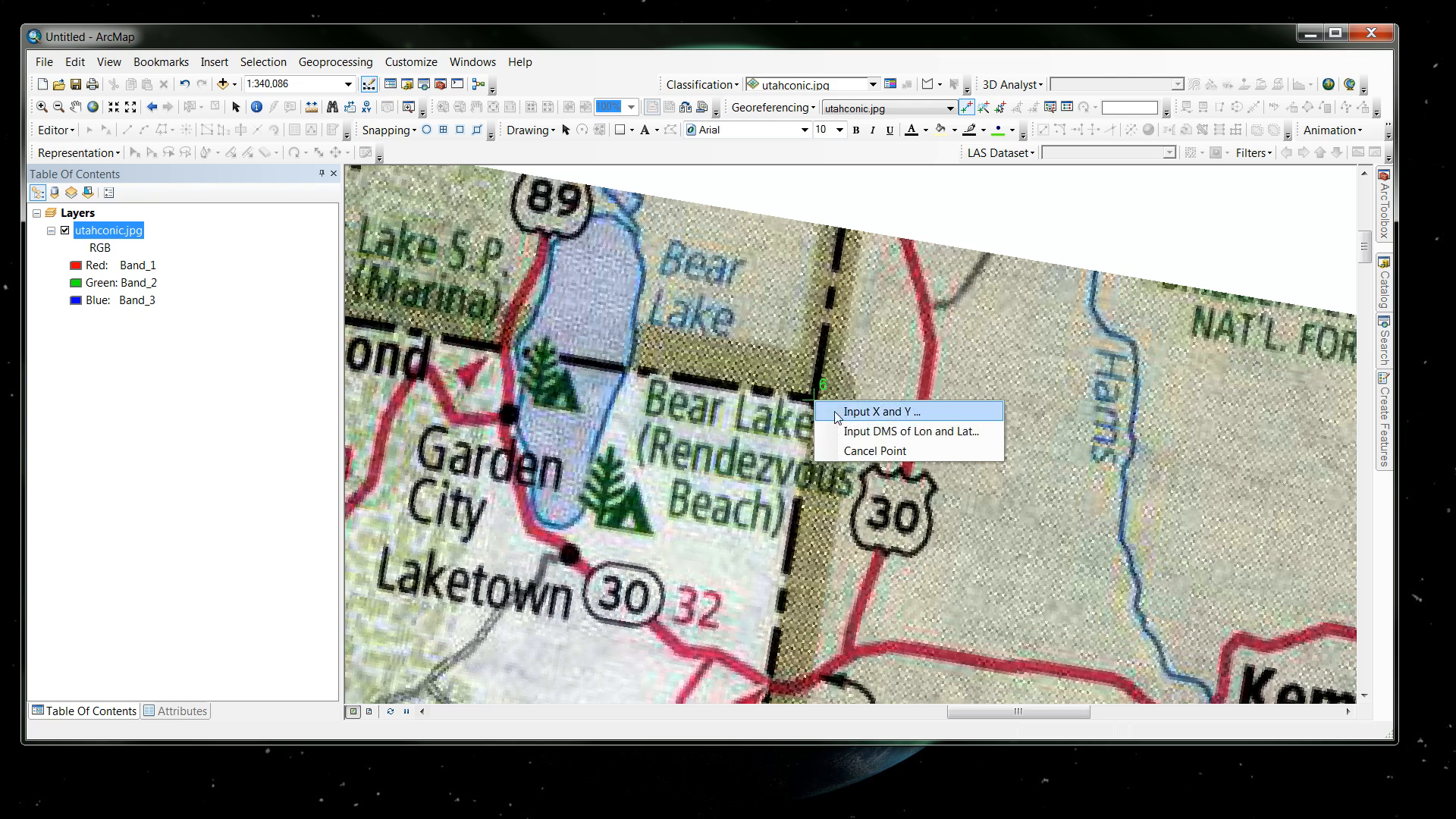
{"action": "left_click", "coordinate": [880, 427]}
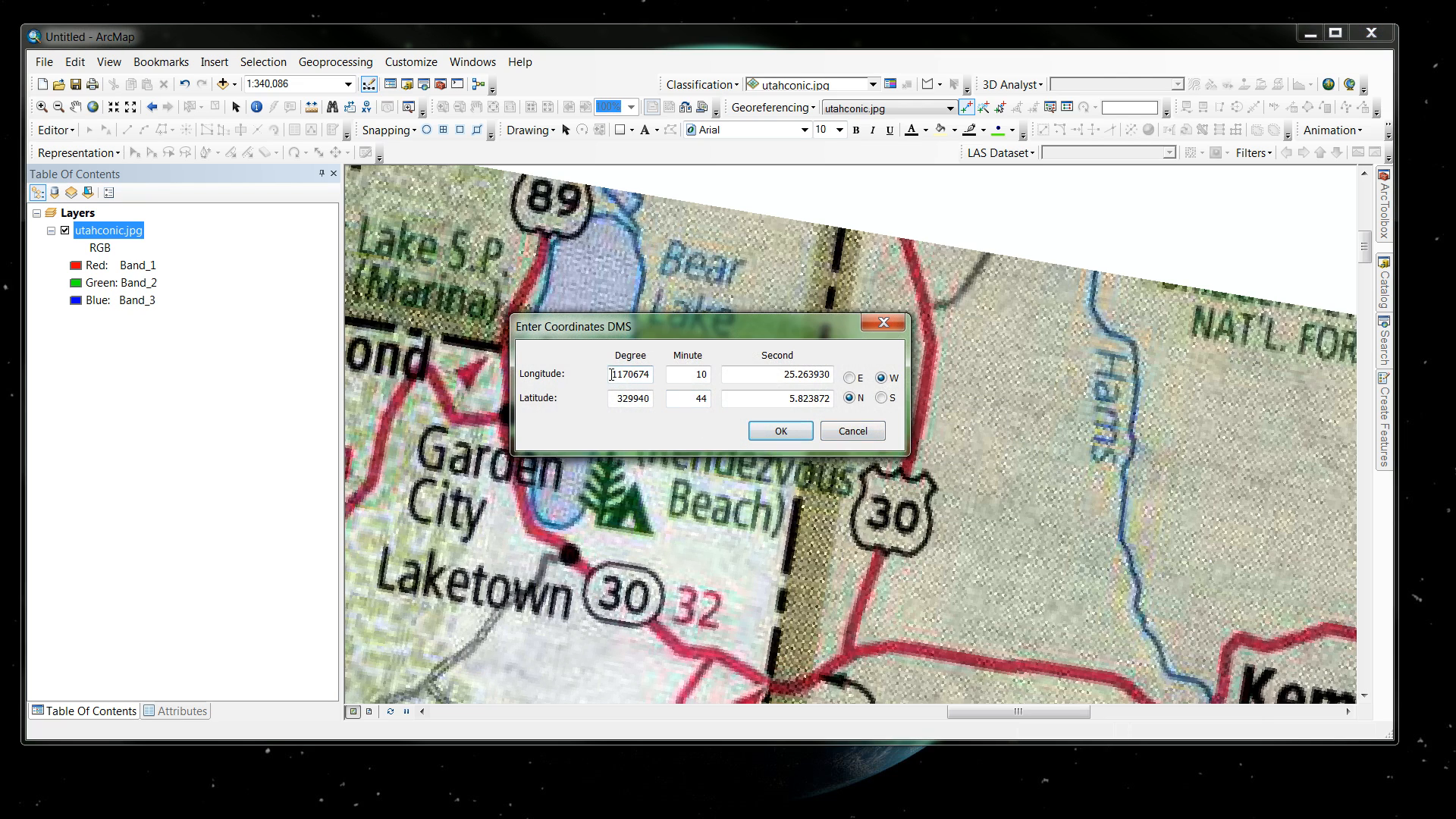
{"action": "double_click", "coordinate": [612, 374]}
{"action": "type", "text": "111"}
{"action": "key", "text": "Tab"}
{"action": "type", "text": "5"}
{"action": "key", "text": "Tab"}
{"action": "type", "text": "28"}
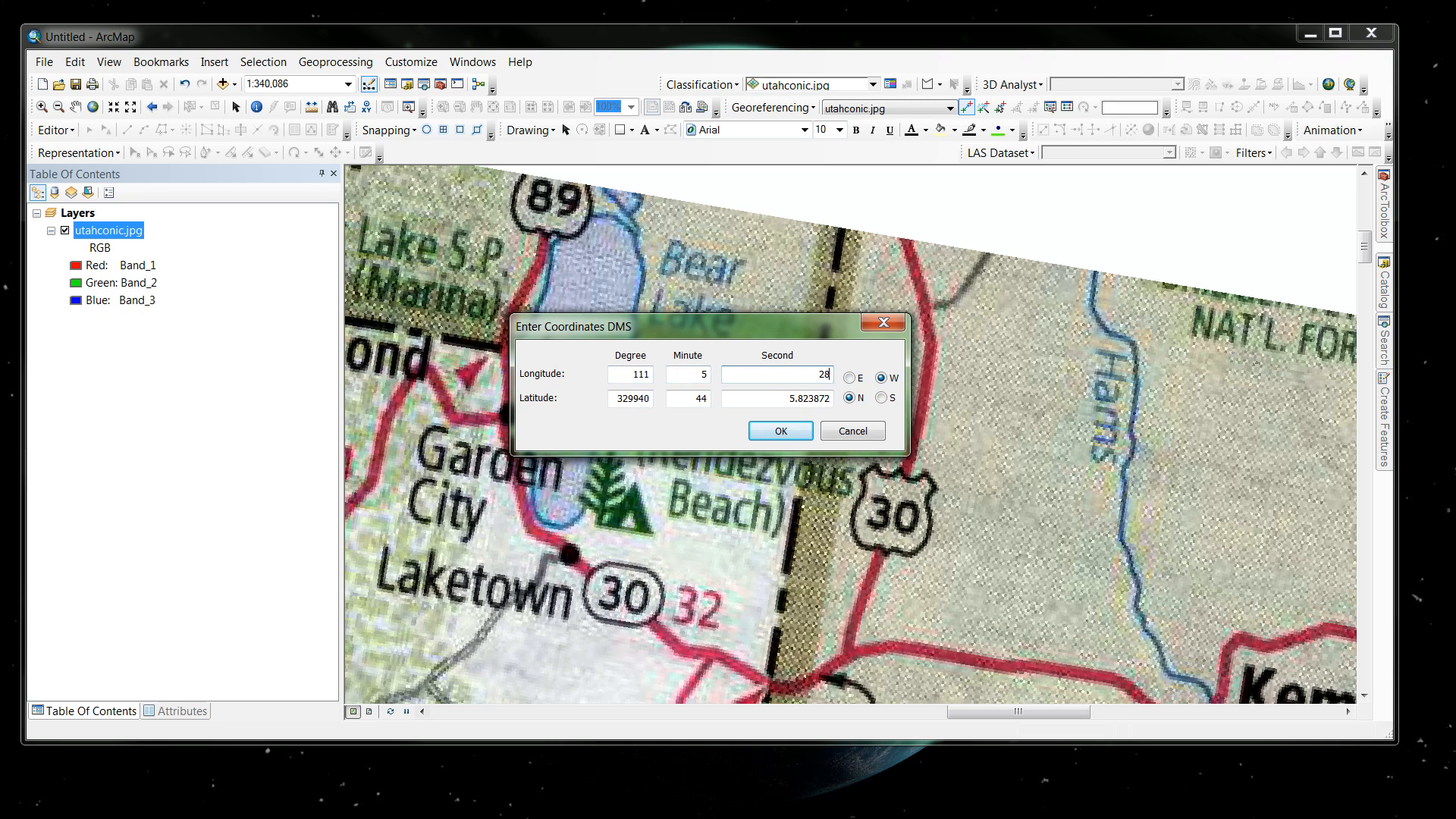
Step: Set the Bear Lake control point's latitude to 42° 00' 00" N and accept the coordinates
{"action": "double_click", "coordinate": [616, 398]}
{"action": "type", "text": "42"}
{"action": "key", "text": "Tab"}
{"action": "type", "text": "0"}
{"action": "key", "text": "Tab"}
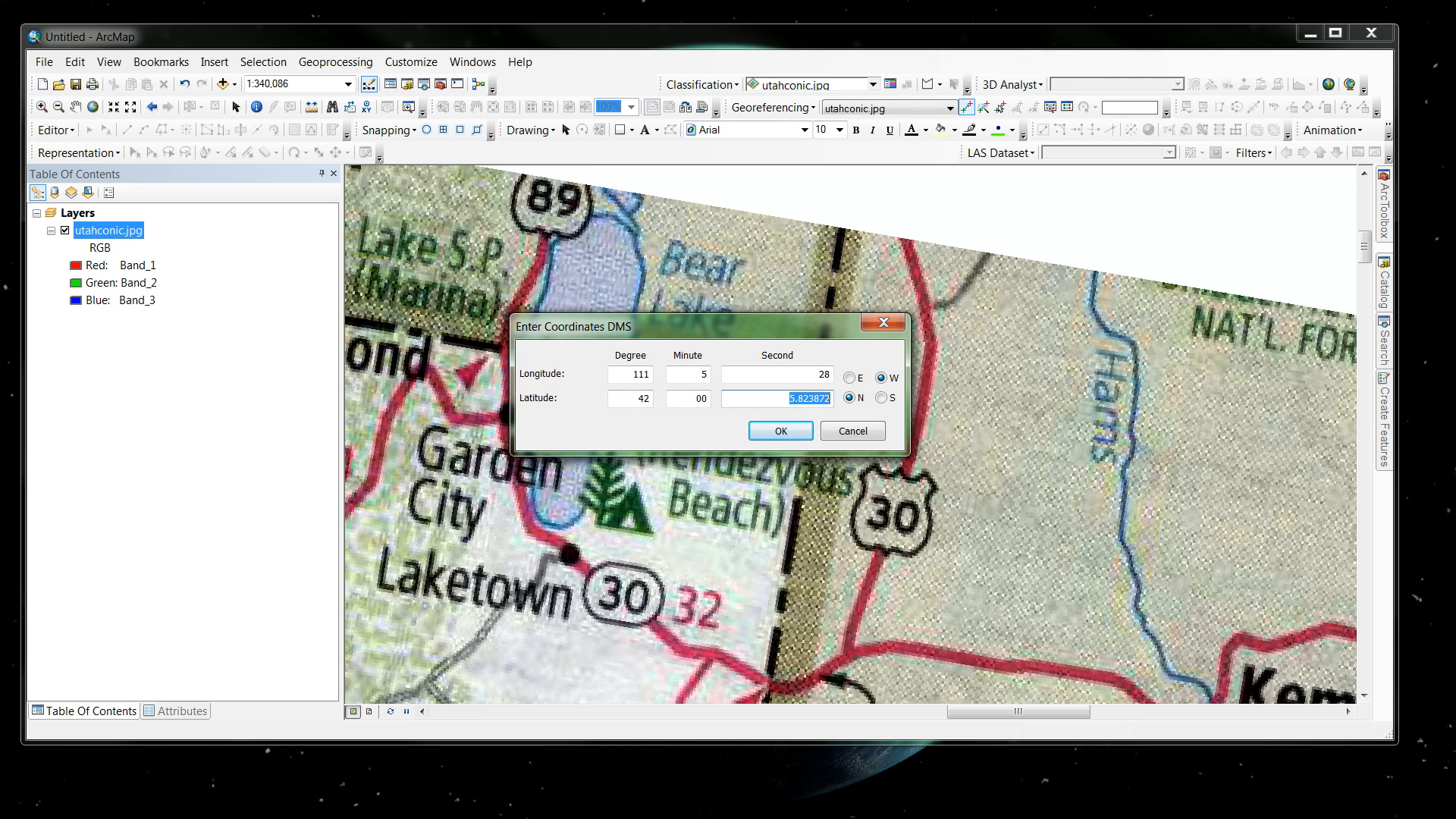
{"action": "type", "text": "00"}
{"action": "left_click", "coordinate": [783, 431]}
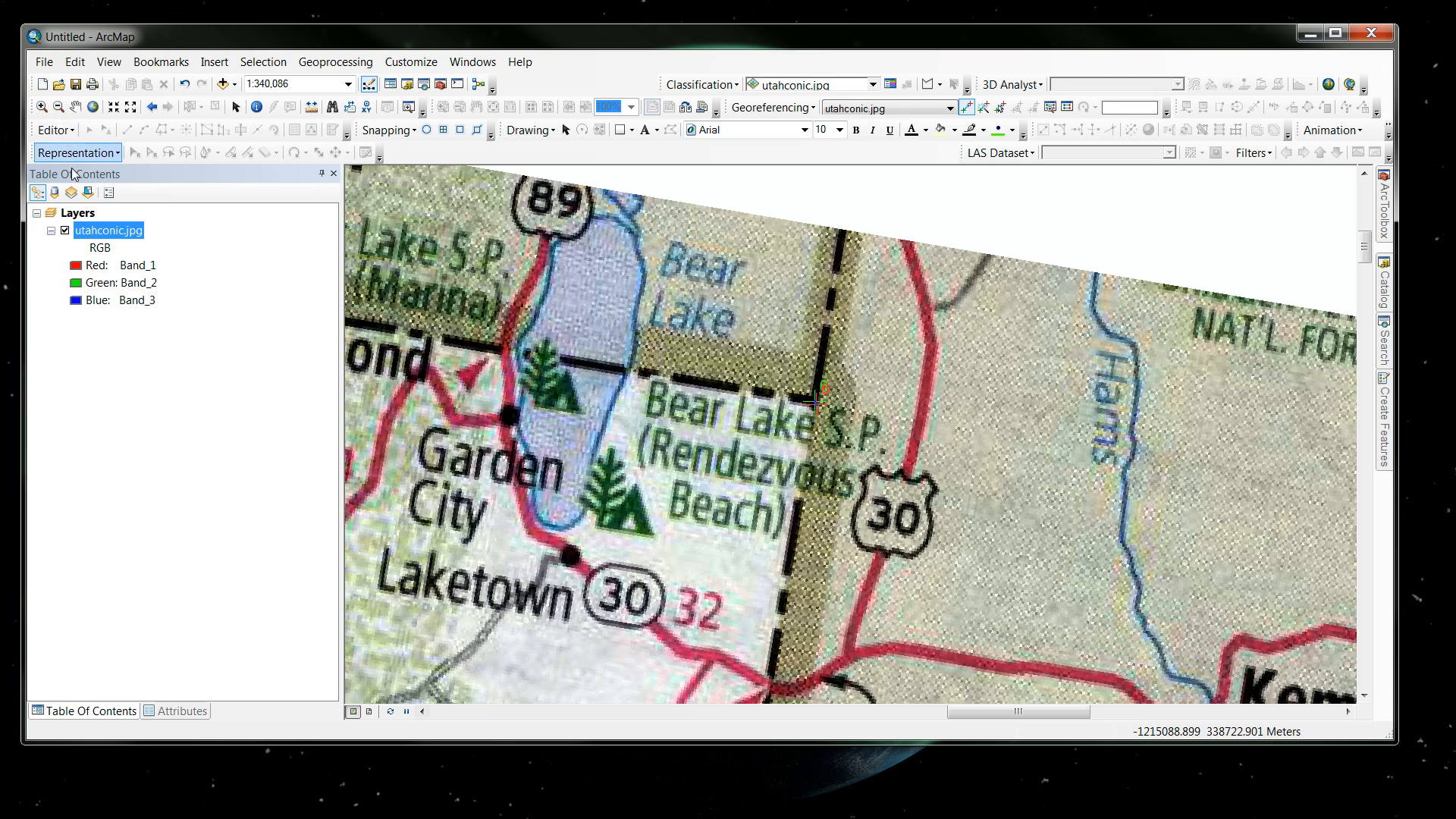
Step: Show the full map and review the control point link table's residuals and total RMS error
{"action": "right_click", "coordinate": [106, 233]}
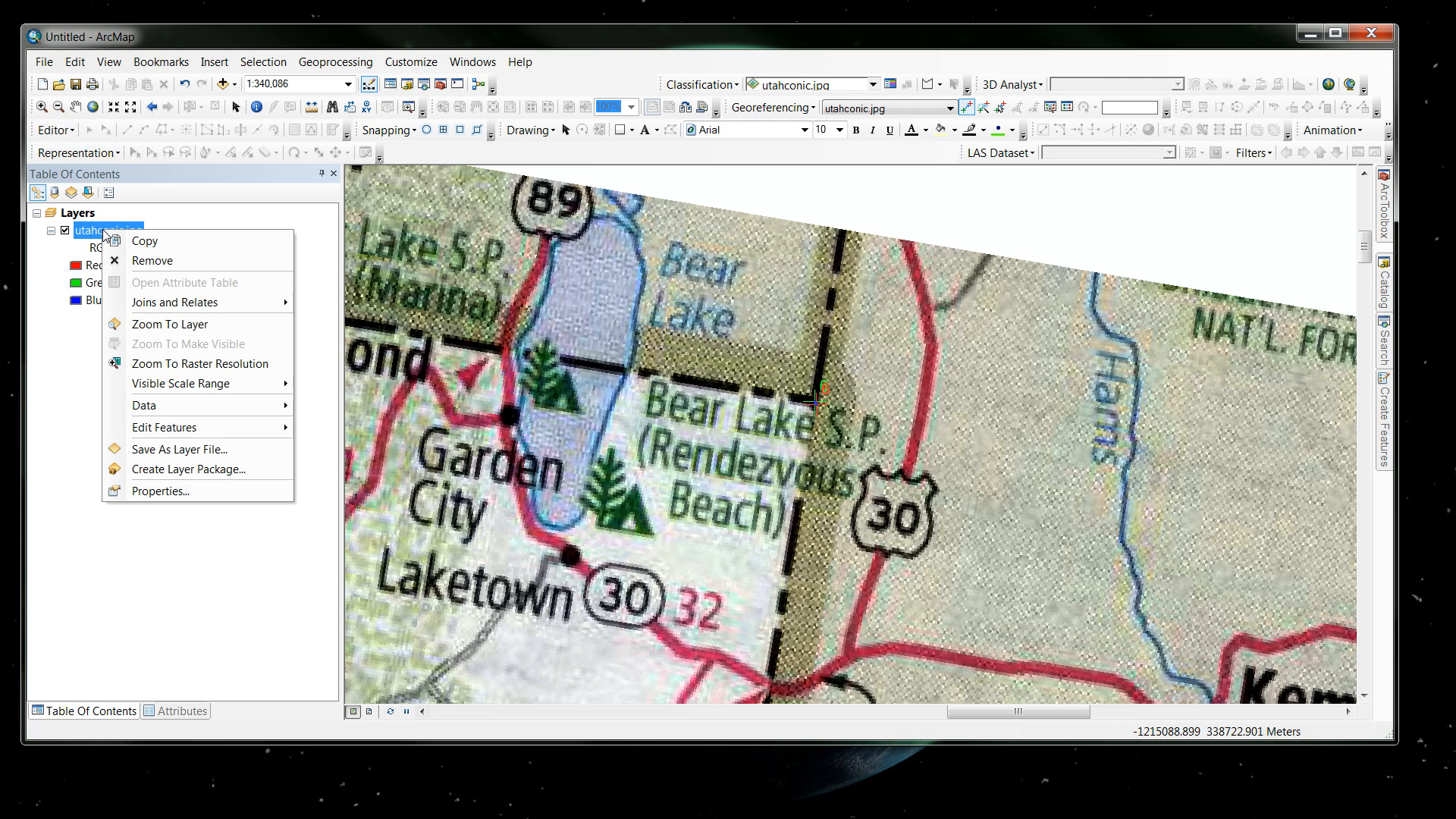
{"action": "left_click", "coordinate": [159, 325]}
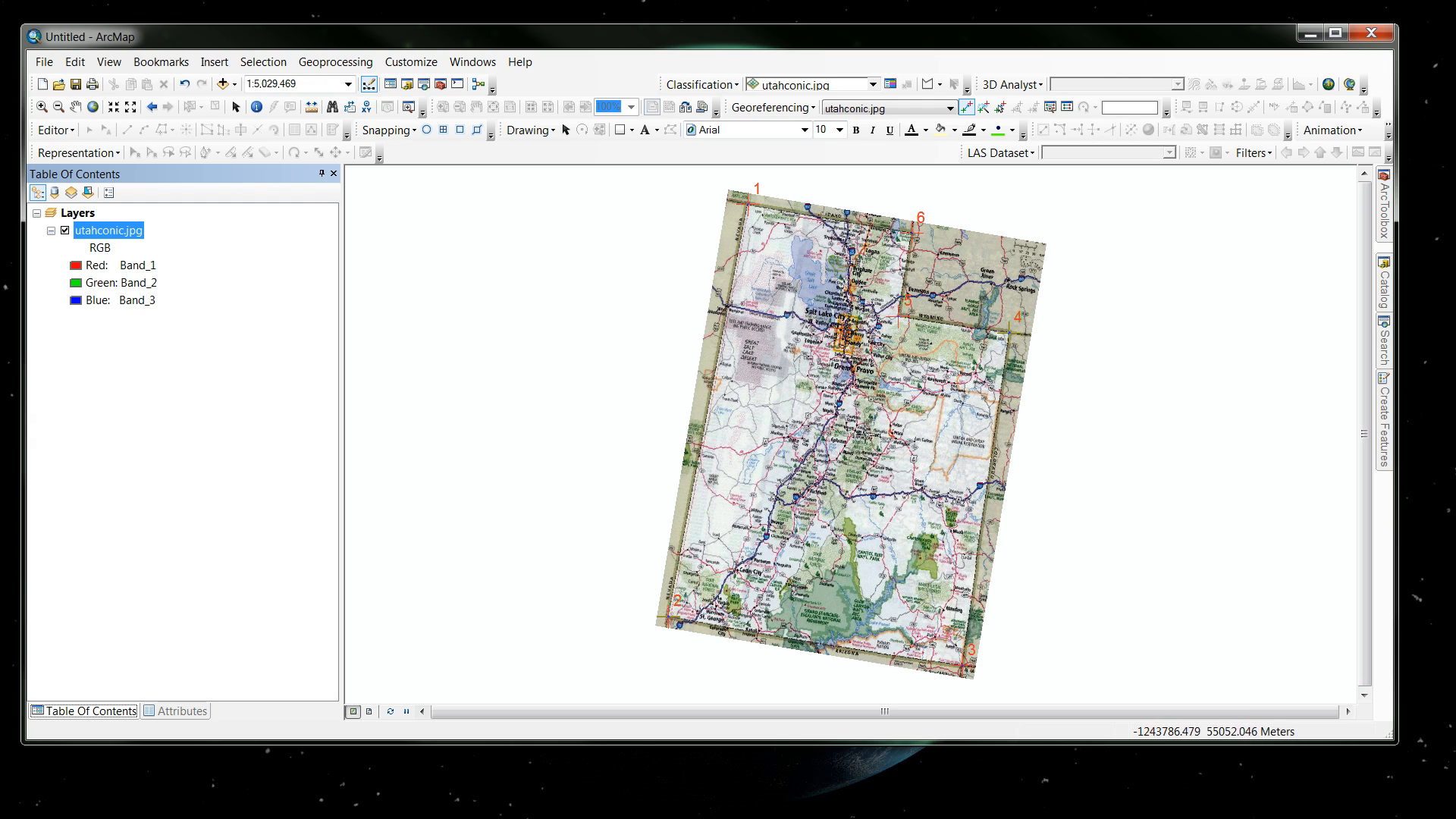
{"action": "left_click", "coordinate": [1066, 108]}
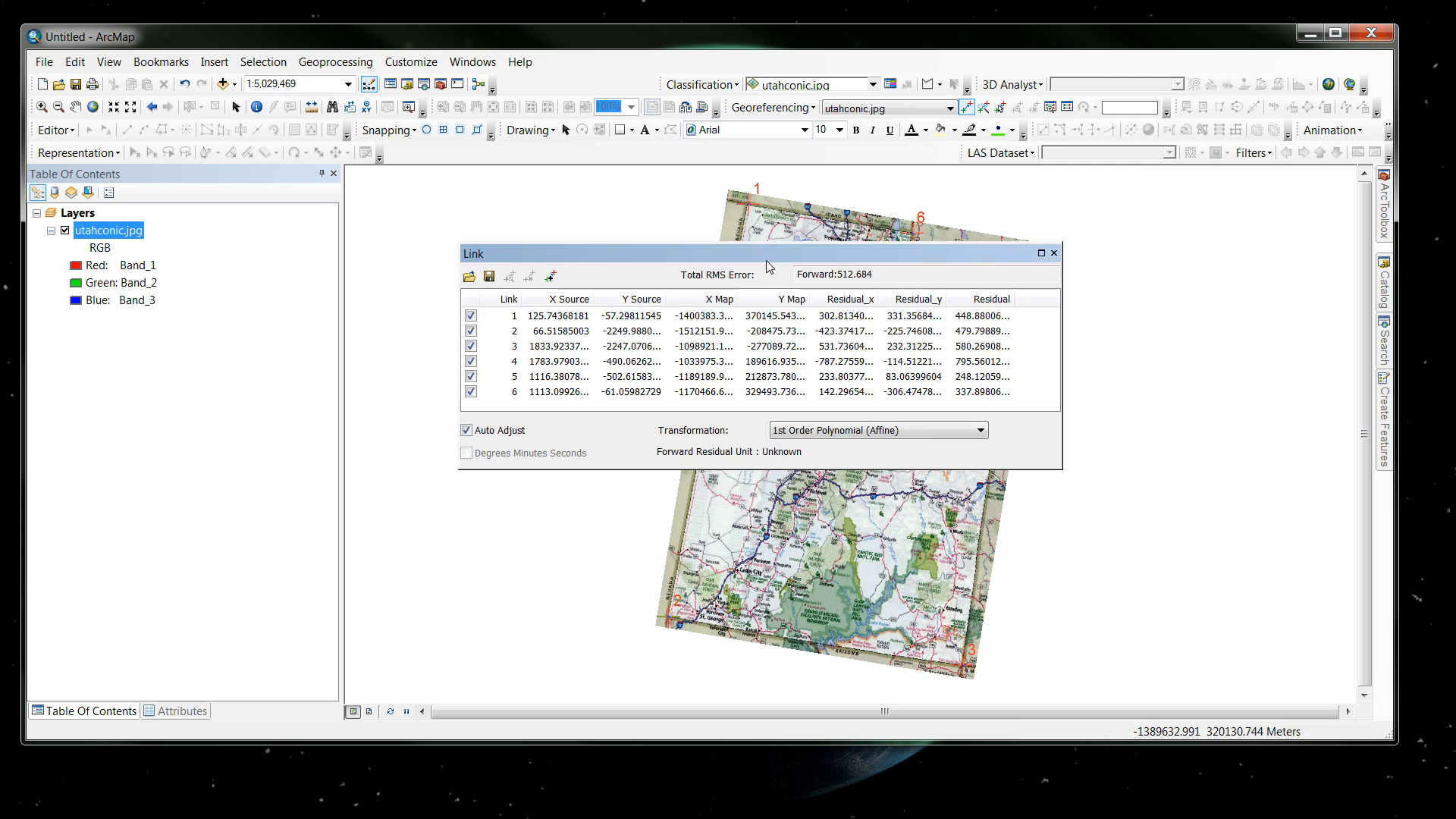
{"action": "left_click_drag", "start_coordinate": [763, 253], "coordinate": [518, 240]}
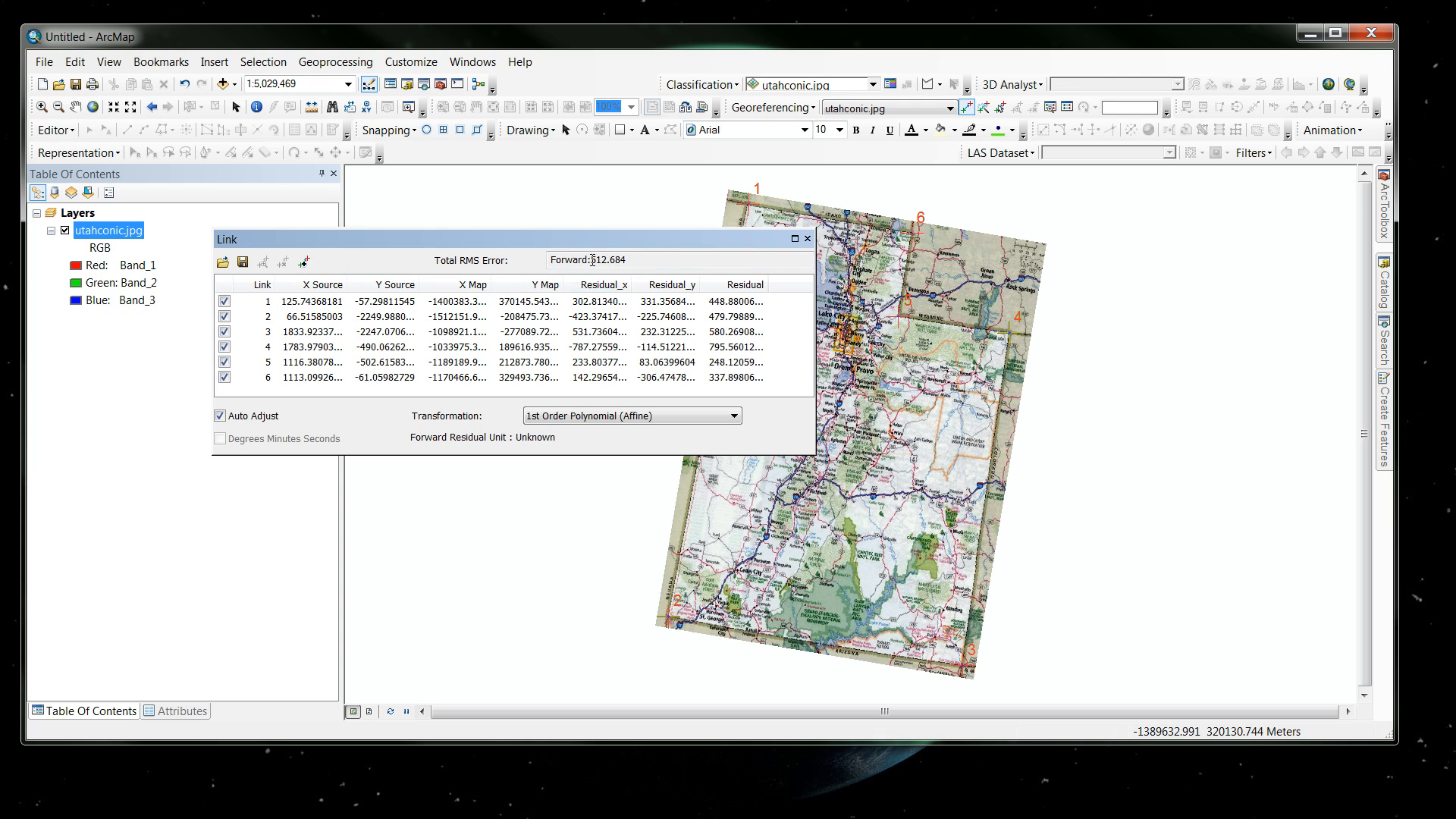
{"action": "left_click_drag", "start_coordinate": [592, 261], "coordinate": [629, 261]}
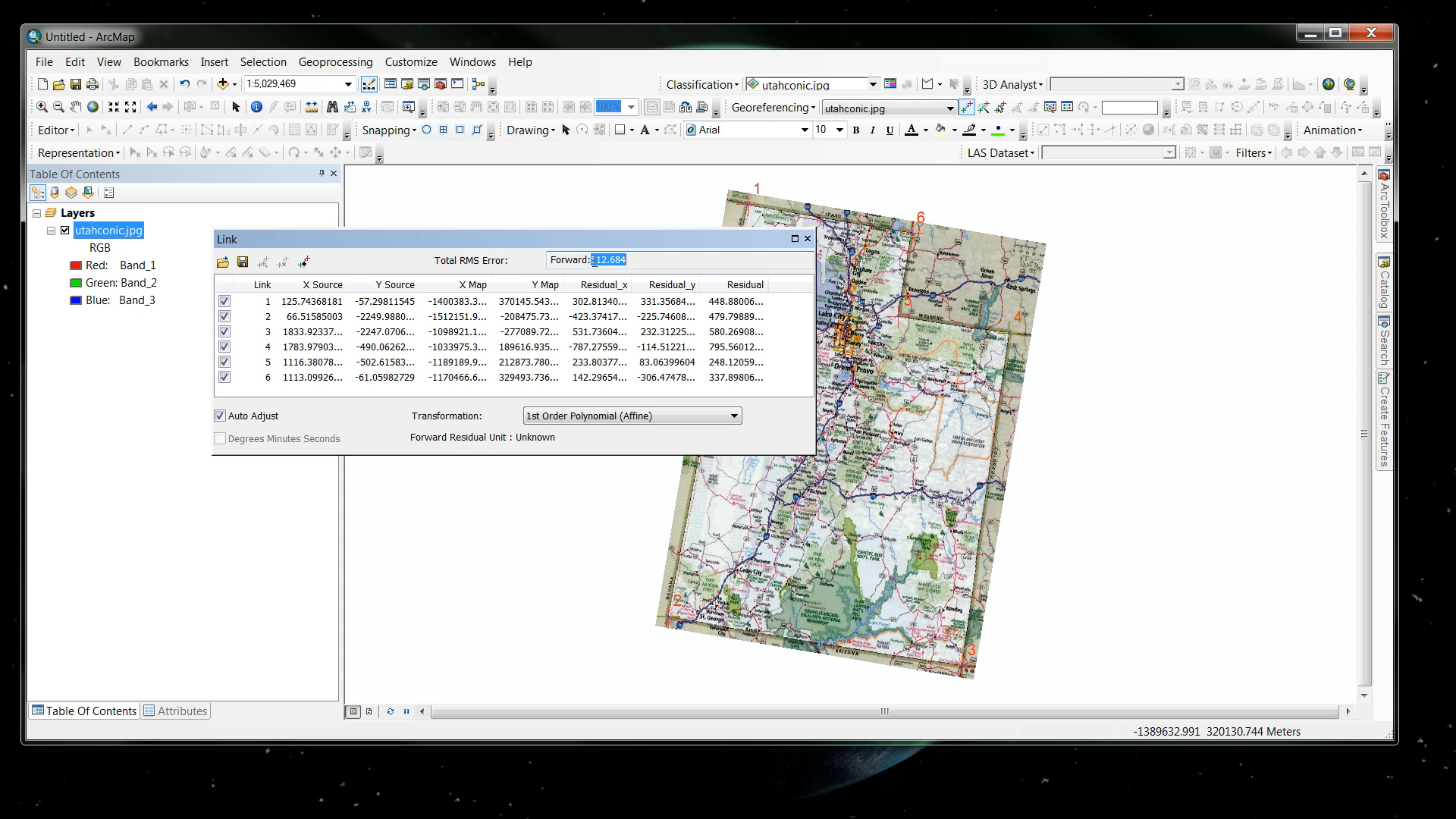
{"action": "left_click", "coordinate": [807, 240]}
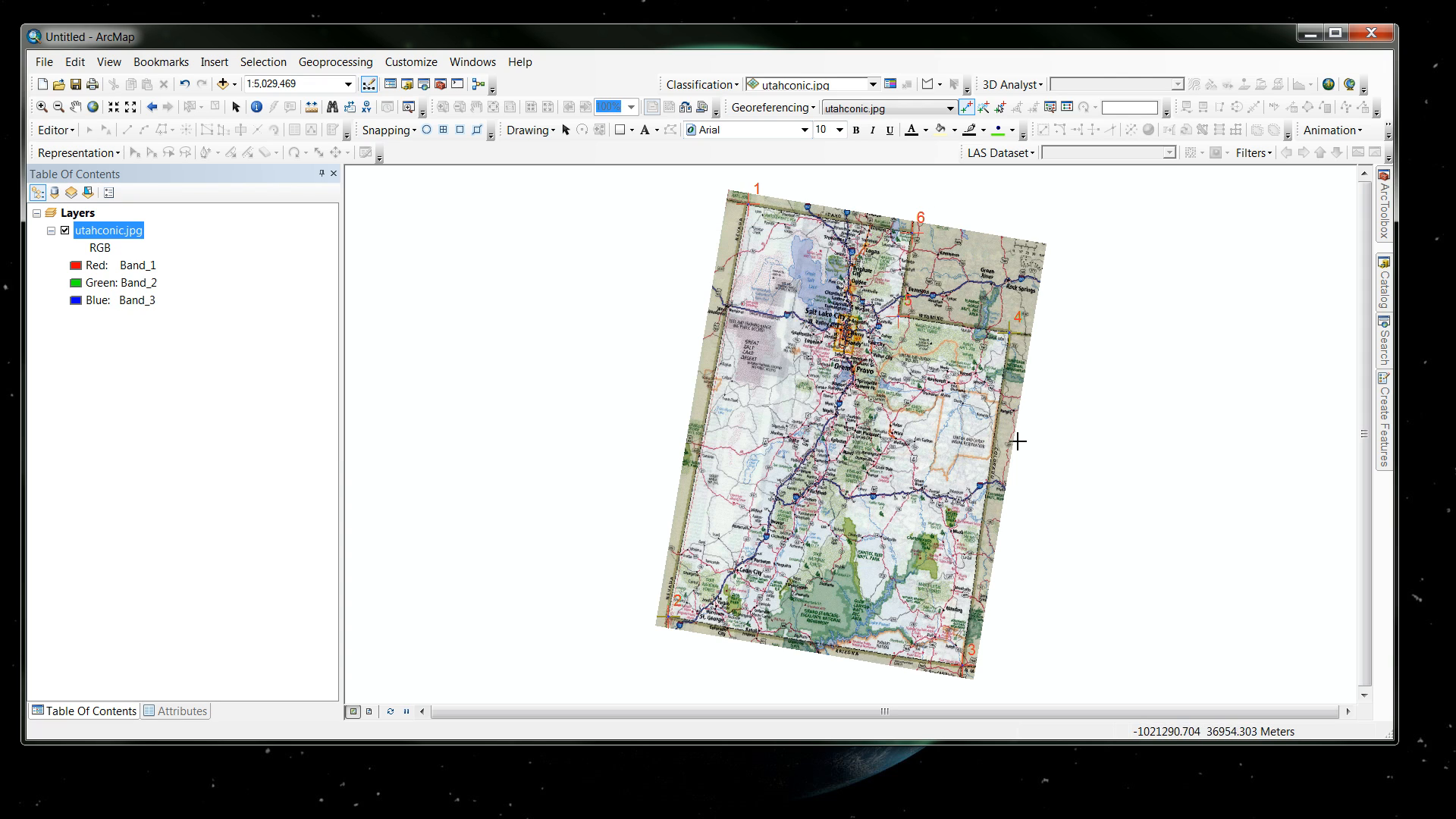
Step: Rectify the georeferenced utahconic.jpg to a TIFF named utahc1.tif in D:\GISData\Reference, using Nearest Neighbor resampling
{"action": "left_click", "coordinate": [813, 108]}
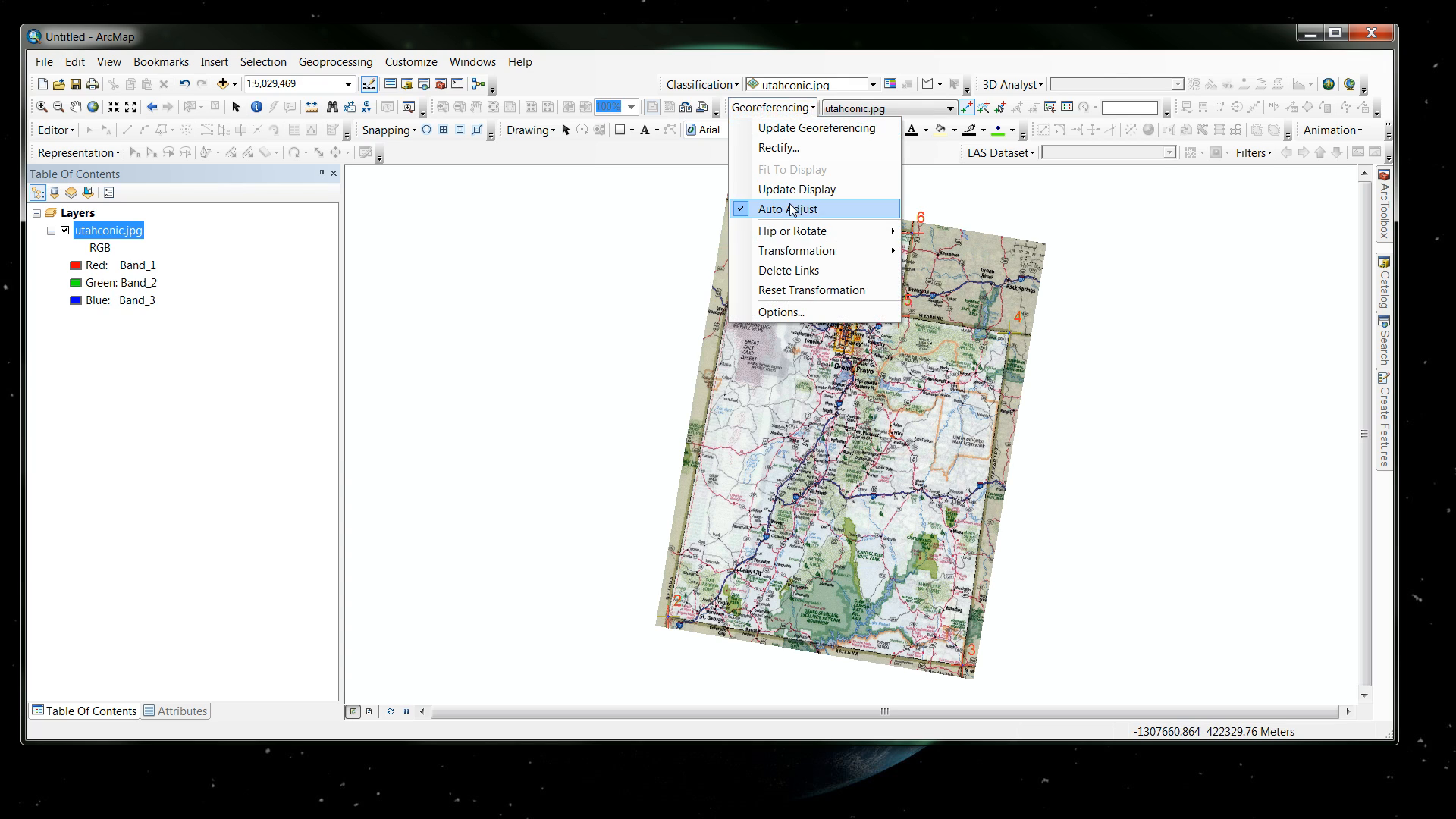
{"action": "left_click", "coordinate": [787, 149]}
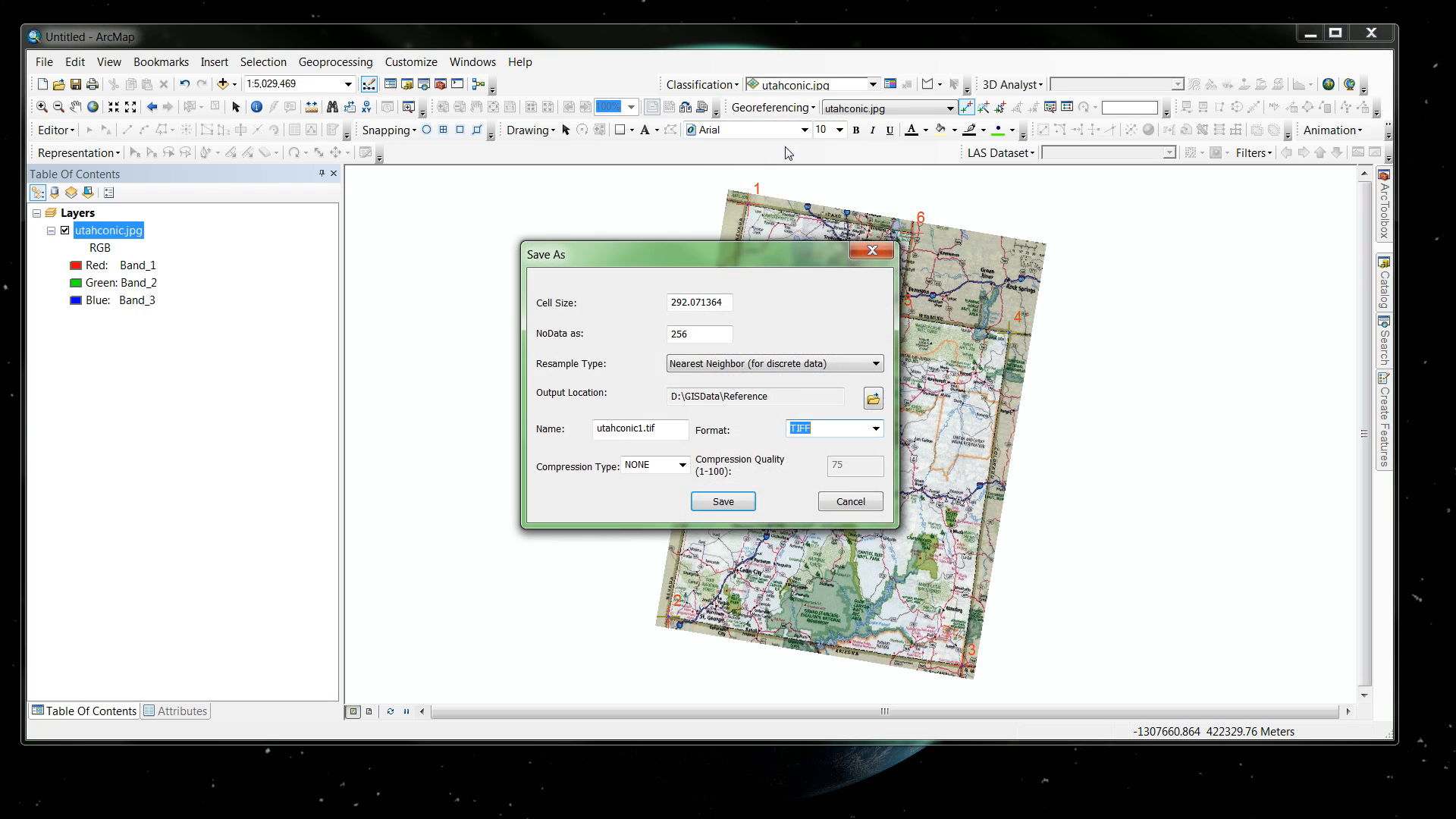
{"action": "left_click", "coordinate": [640, 428]}
{"action": "key", "text": "BackSpace"}
{"action": "key", "text": "BackSpace"}
{"action": "key", "text": "BackSpace"}
{"action": "key", "text": "BackSpace"}
{"action": "left_click", "coordinate": [724, 504]}
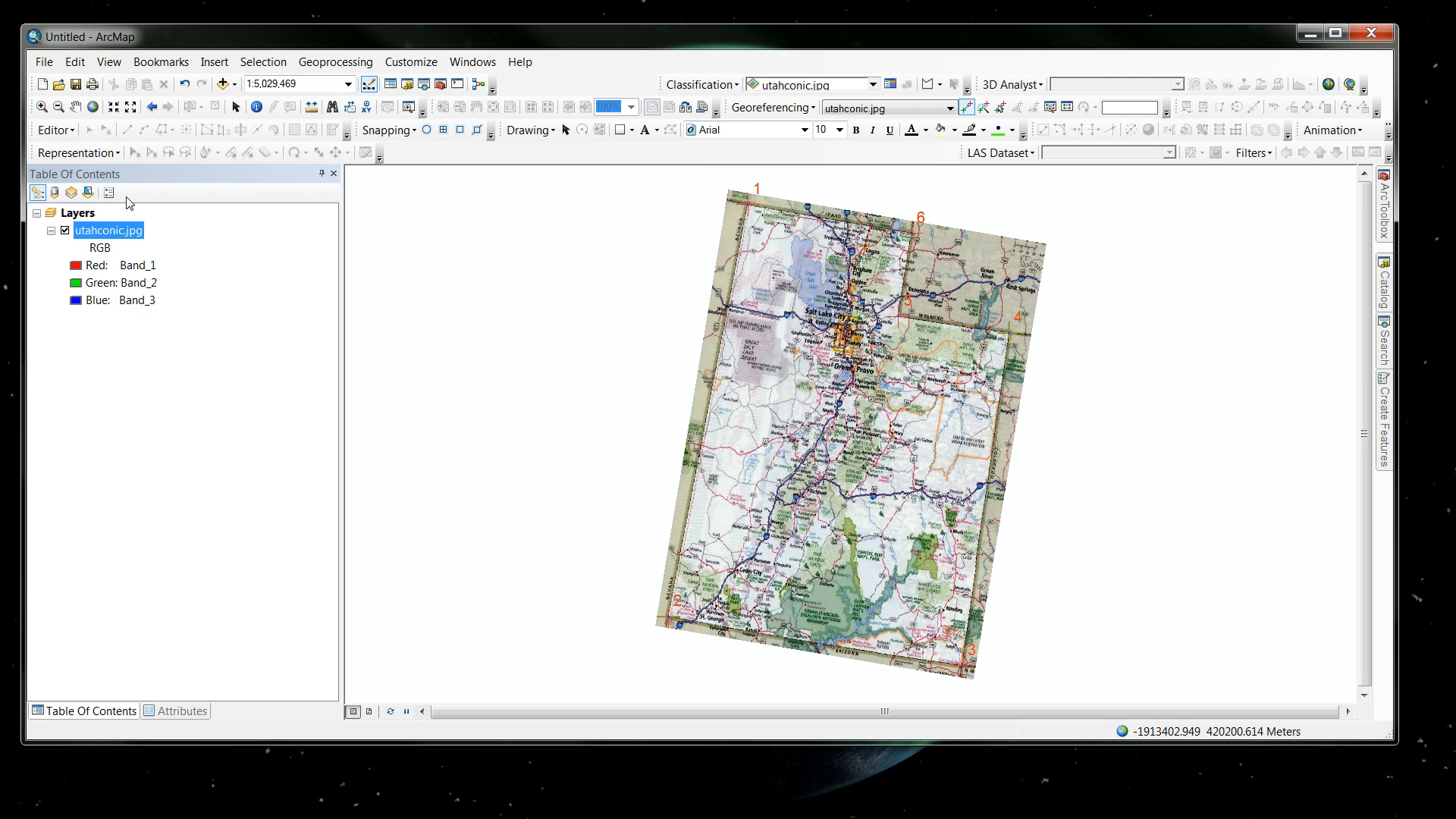
Step: Create a new blank map and discard the changes to the untitled document
{"action": "left_click", "coordinate": [43, 85]}
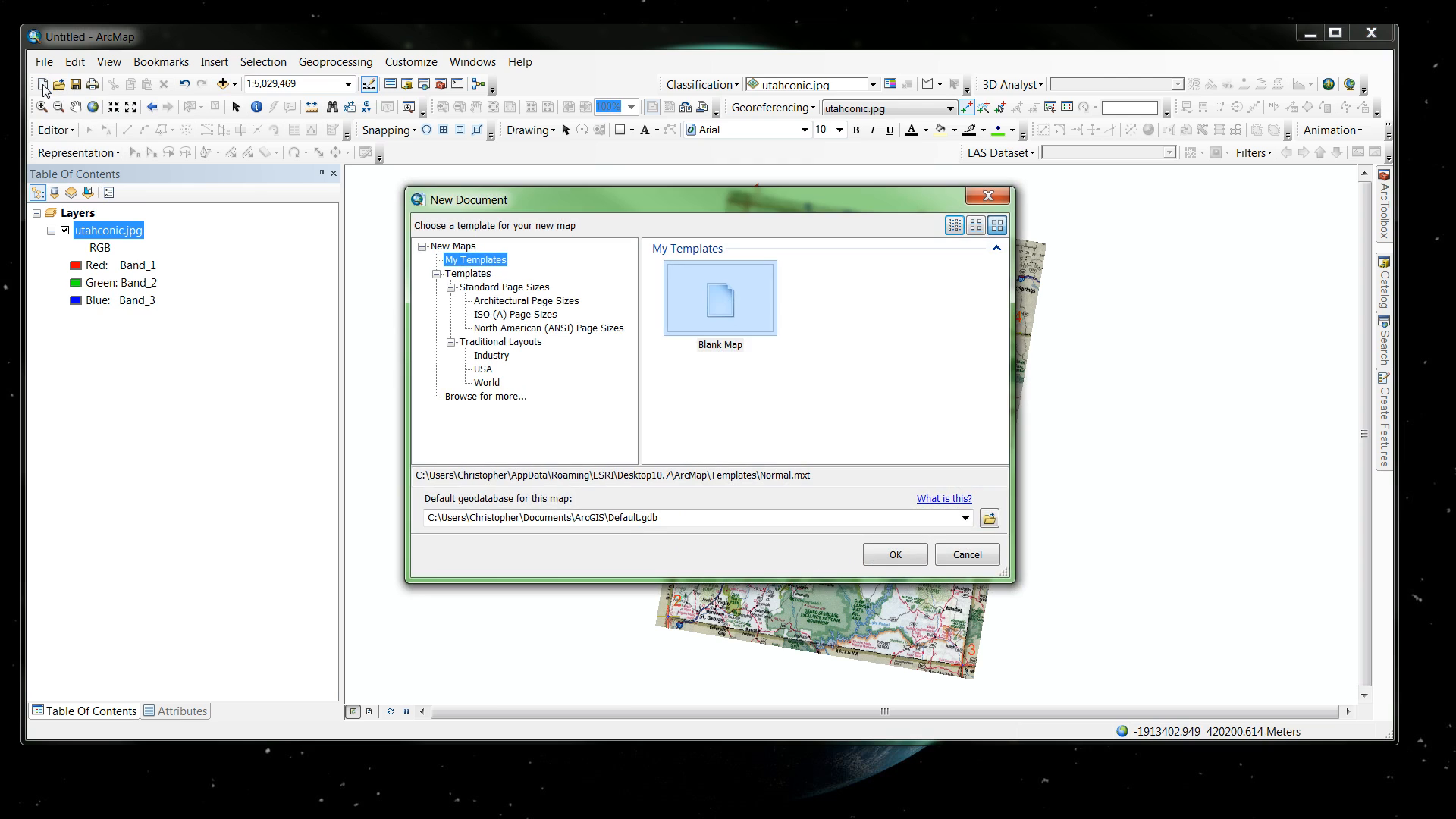
{"action": "left_click", "coordinate": [895, 554]}
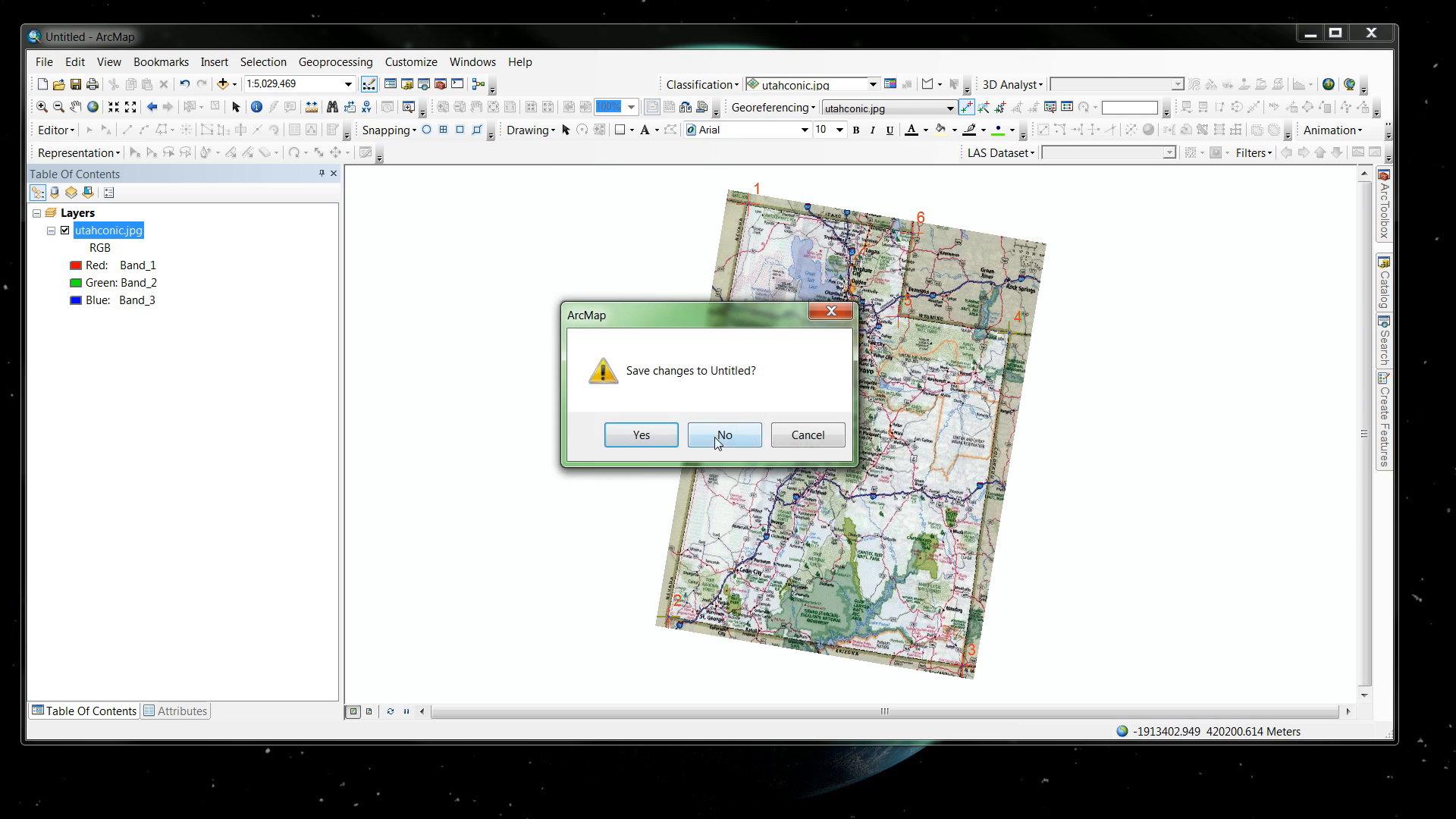
{"action": "left_click", "coordinate": [721, 434]}
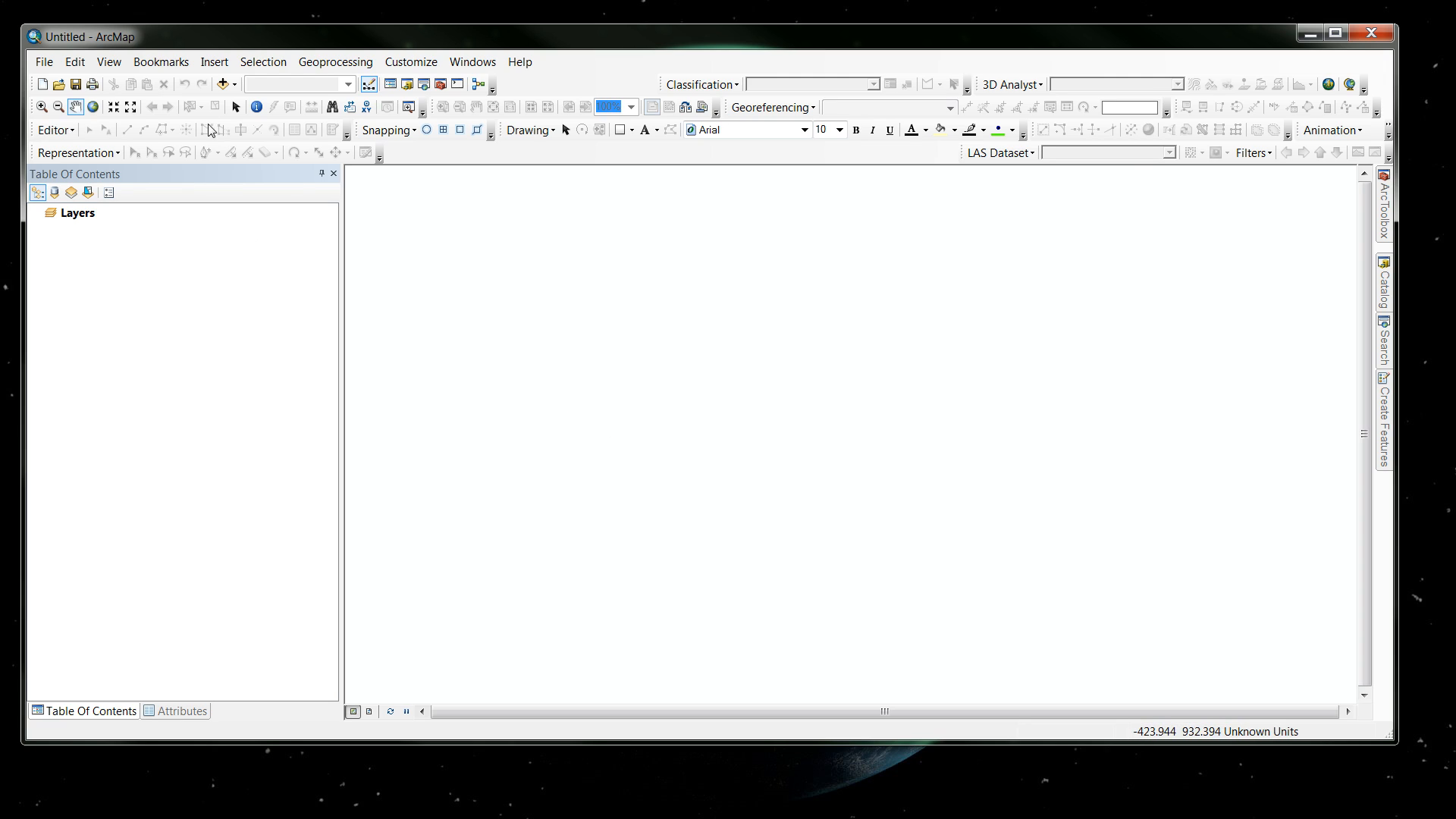
Step: Add the rectified raster utahc1.tif from D:\GISData\Reference to the blank map
{"action": "left_click", "coordinate": [224, 85]}
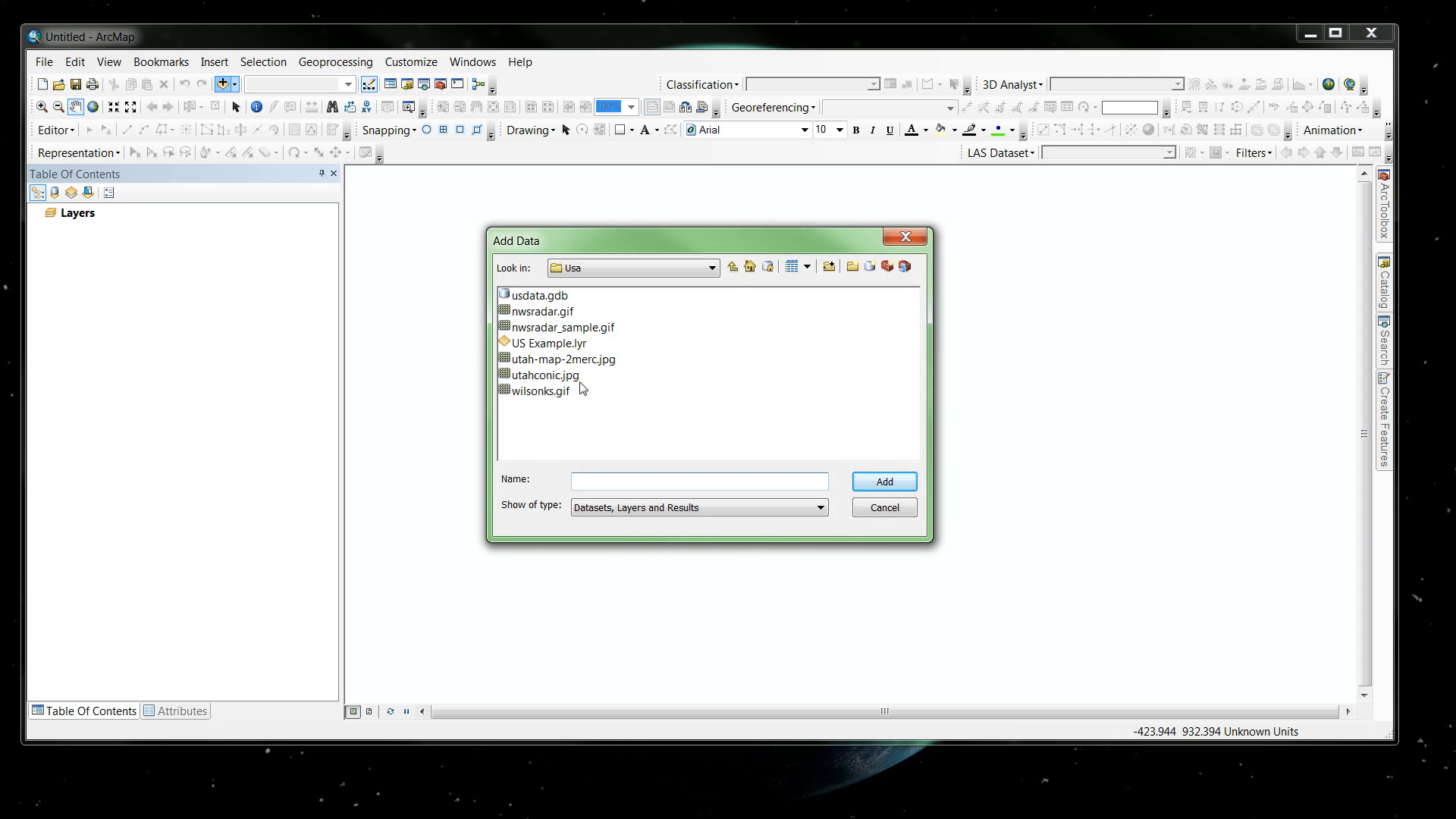
{"action": "left_click", "coordinate": [713, 268]}
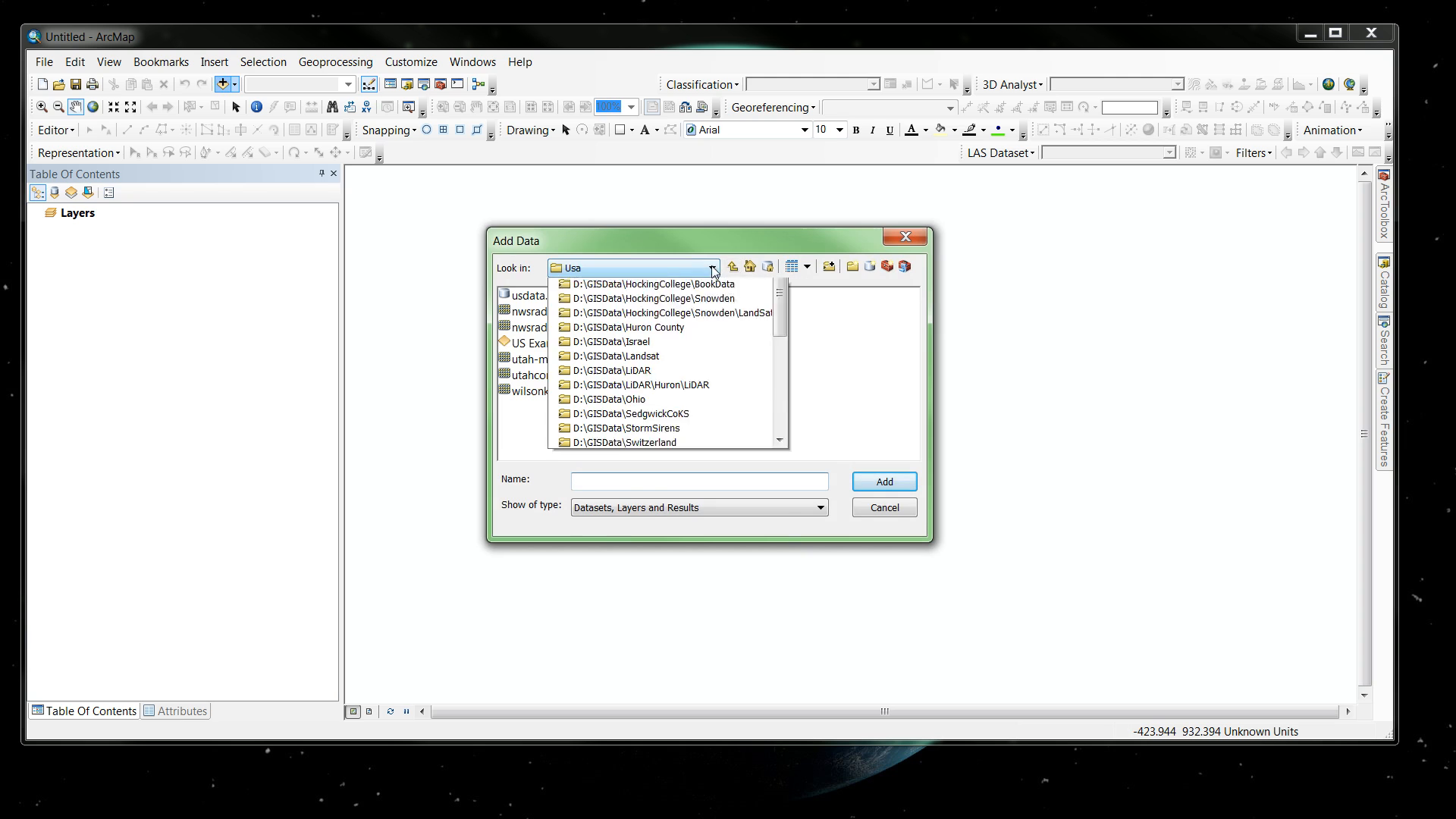
{"action": "left_click", "coordinate": [816, 245]}
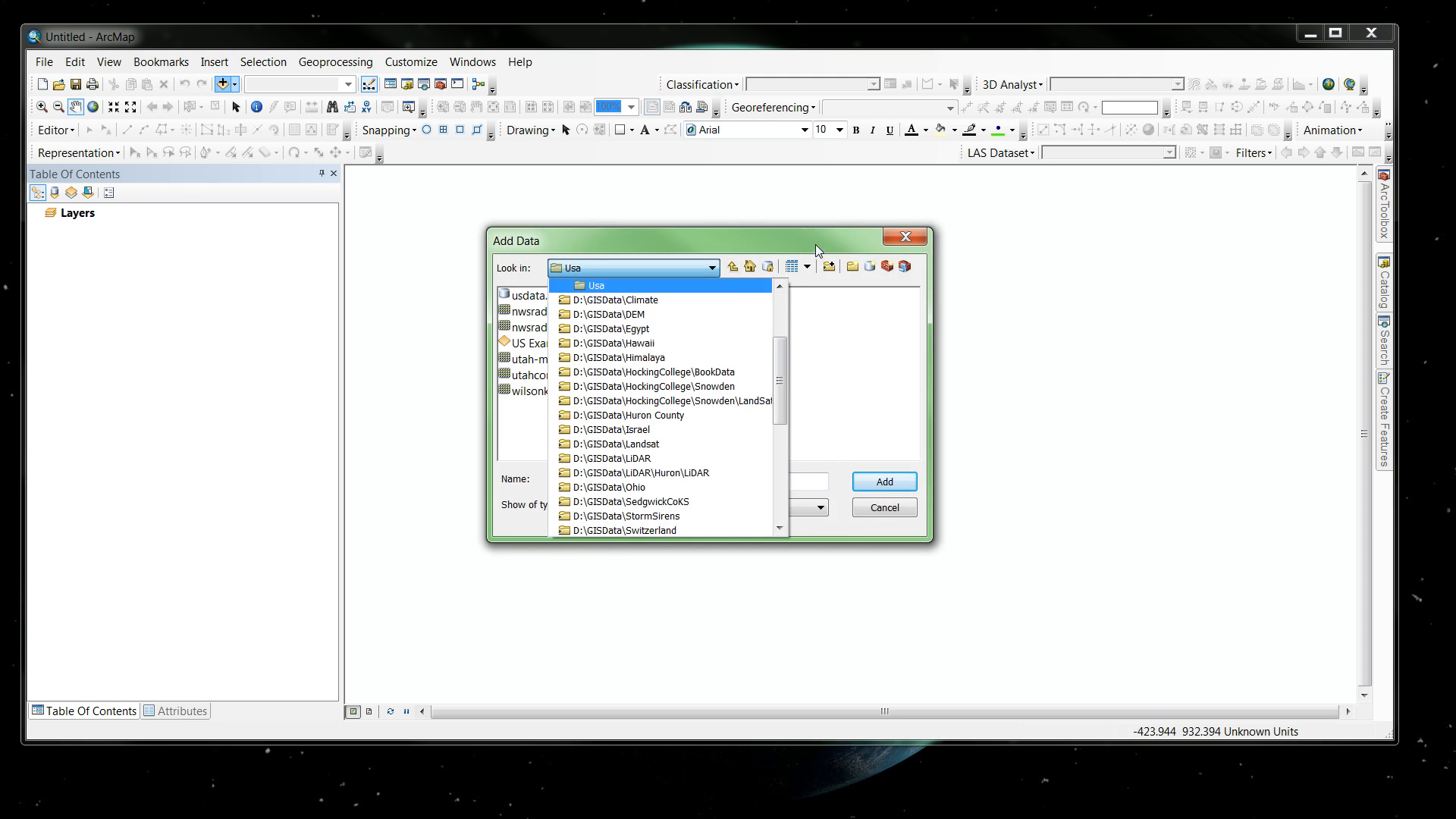
{"action": "left_click", "coordinate": [734, 269]}
{"action": "left_click", "coordinate": [734, 269]}
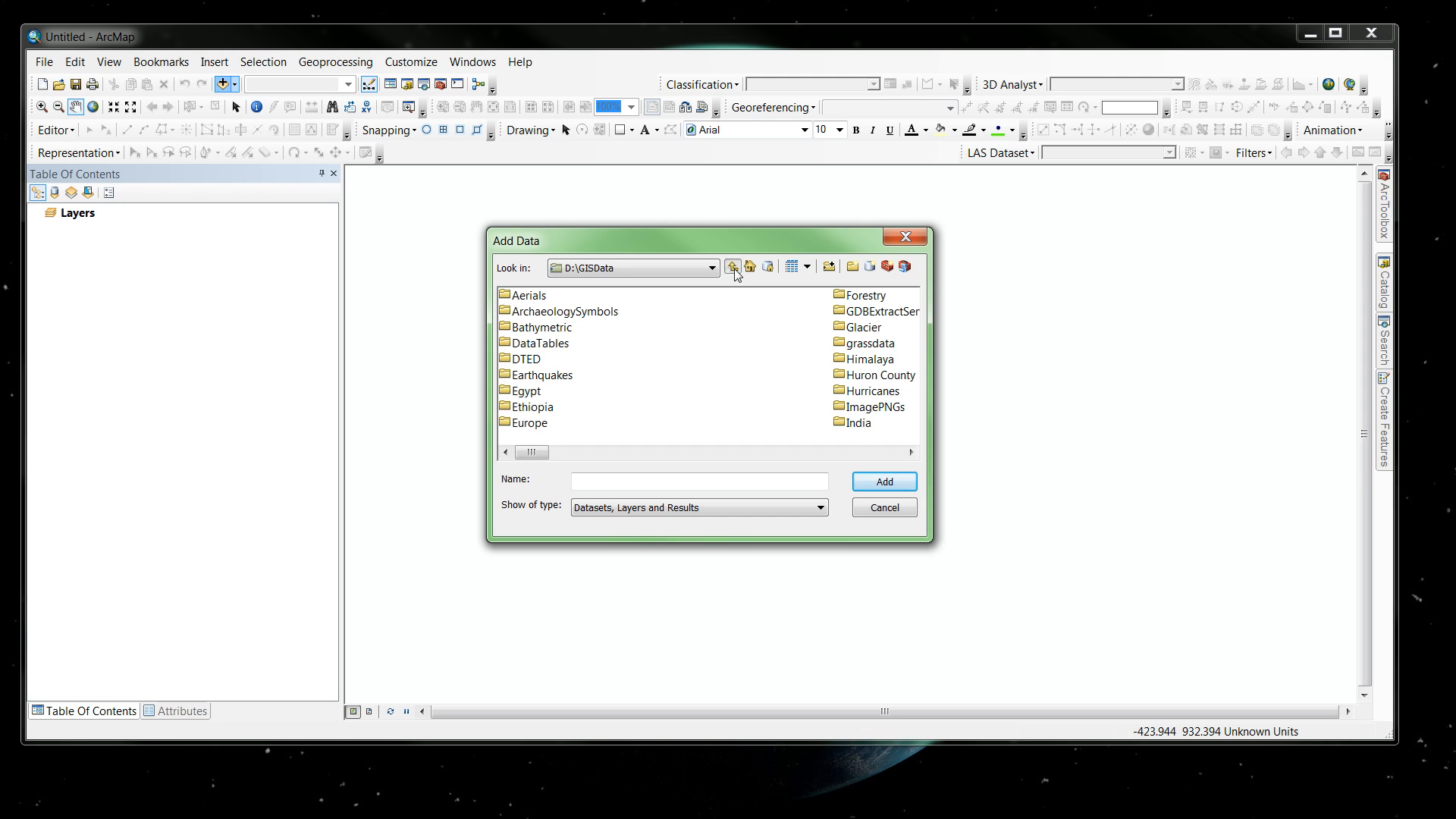
{"action": "left_click", "coordinate": [871, 453]}
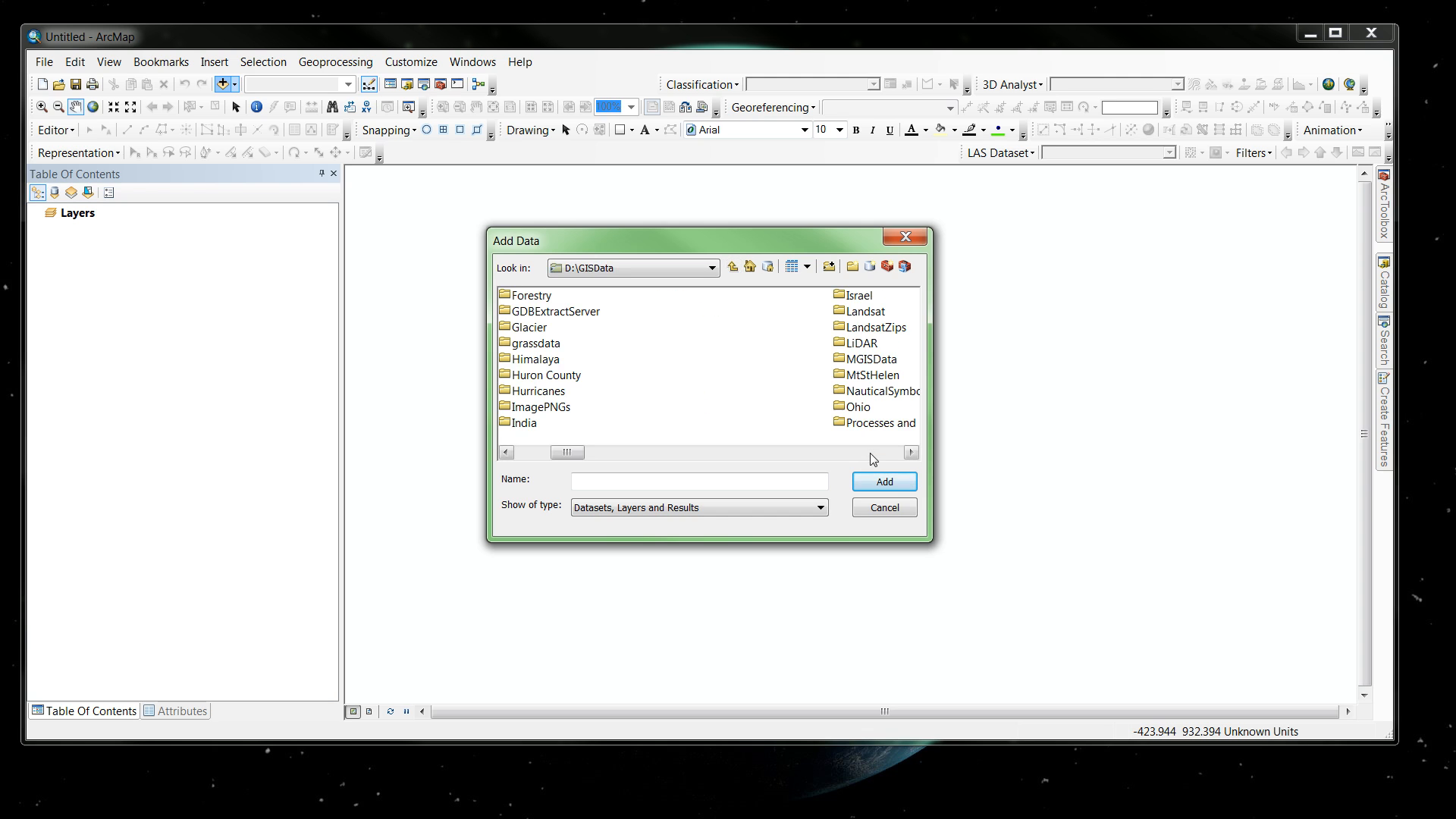
{"action": "left_click", "coordinate": [870, 453]}
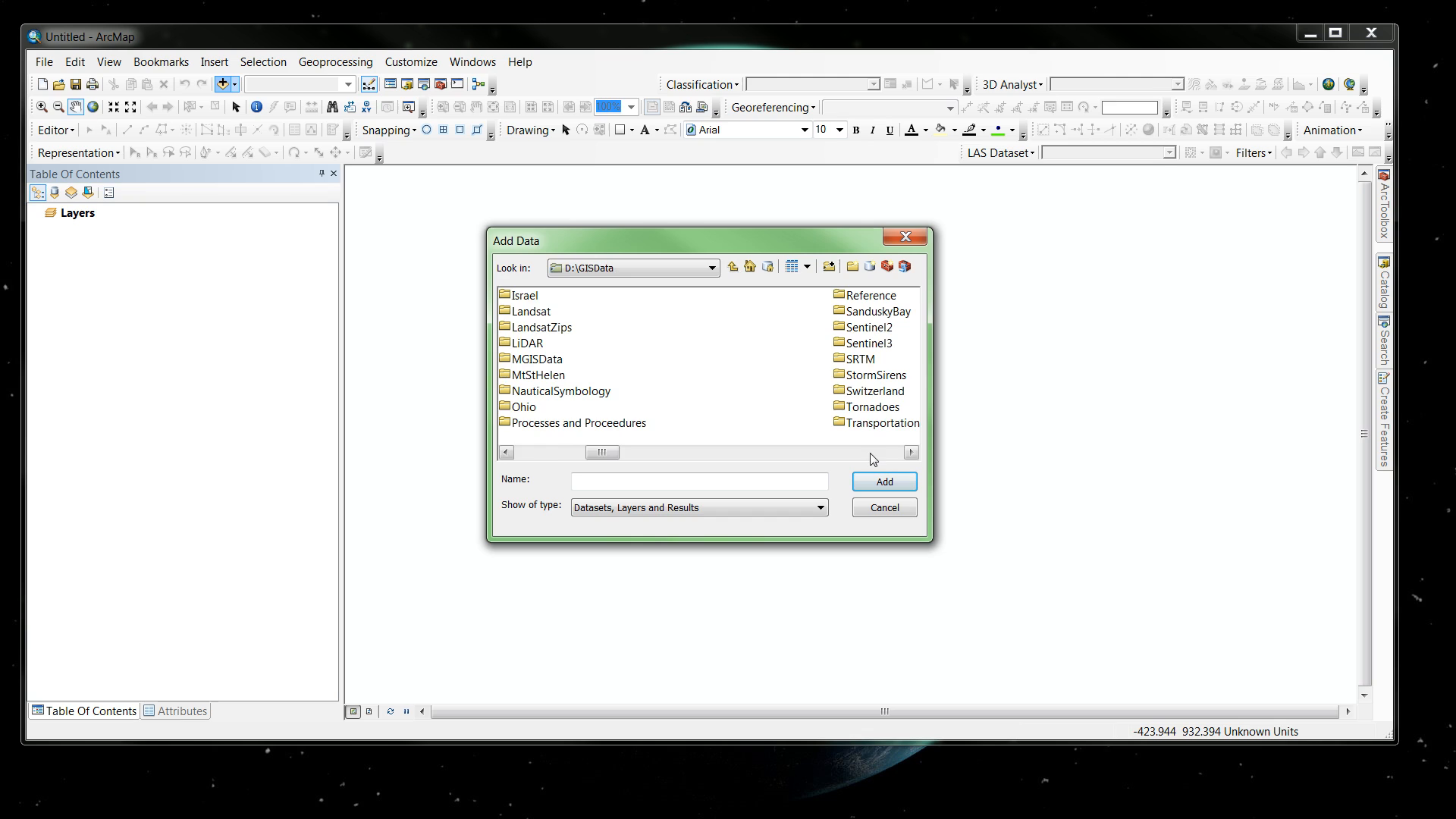
{"action": "double_click", "coordinate": [862, 298]}
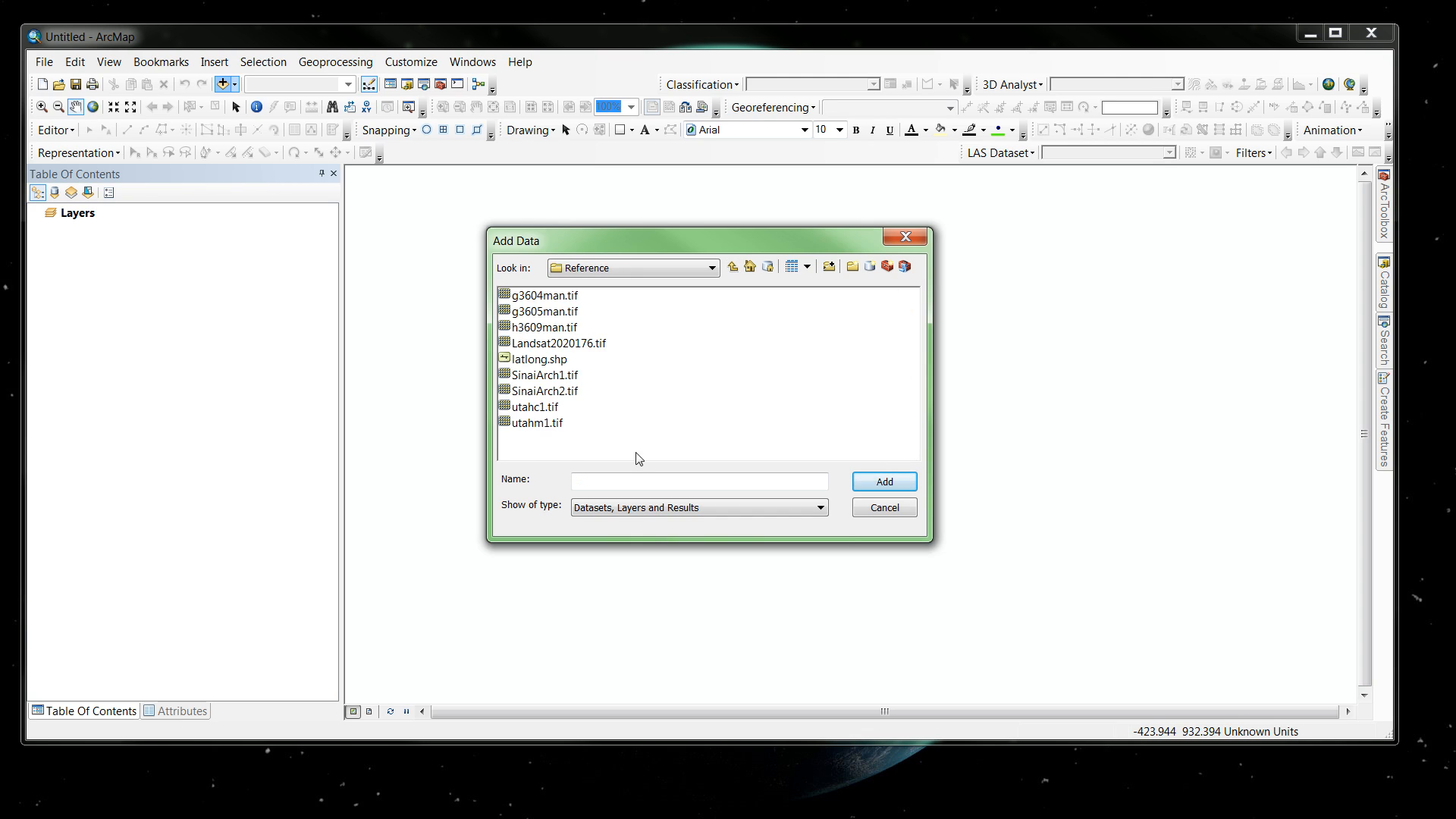
{"action": "left_click", "coordinate": [541, 410]}
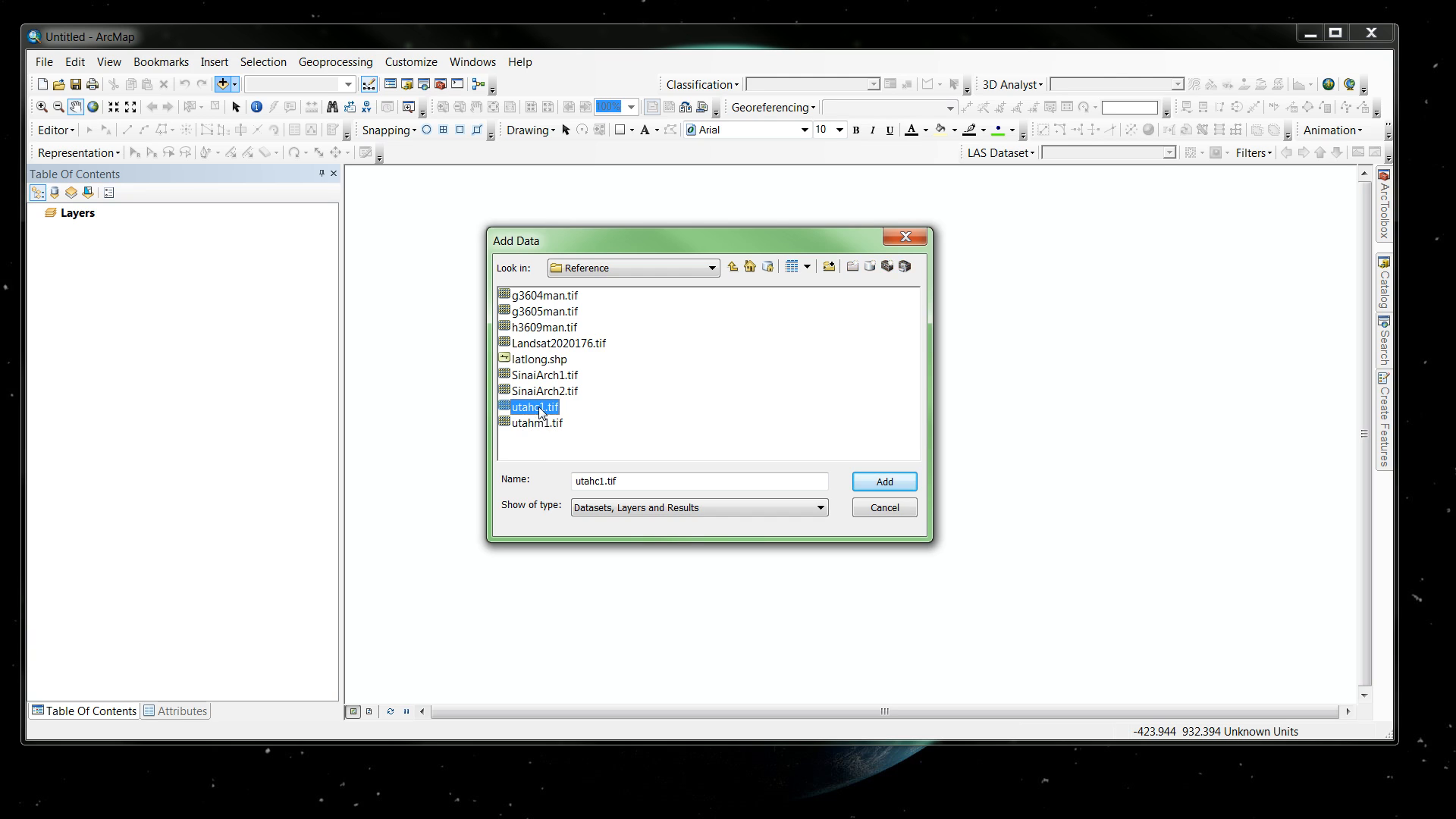
{"action": "left_click", "coordinate": [885, 483]}
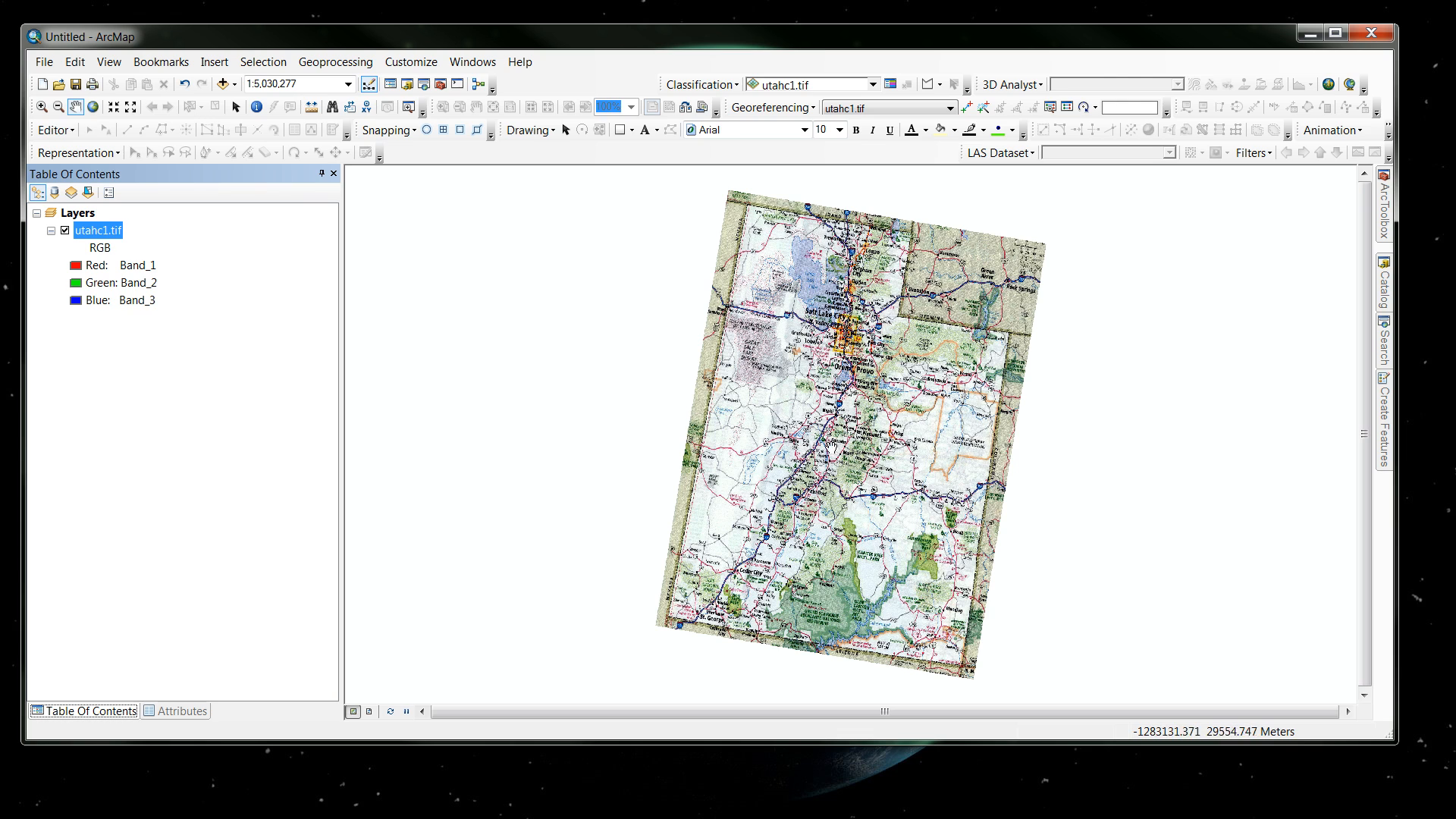
Step: Add the raster utahm1.tif from the Reference folder to the map as well
{"action": "left_click", "coordinate": [223, 84]}
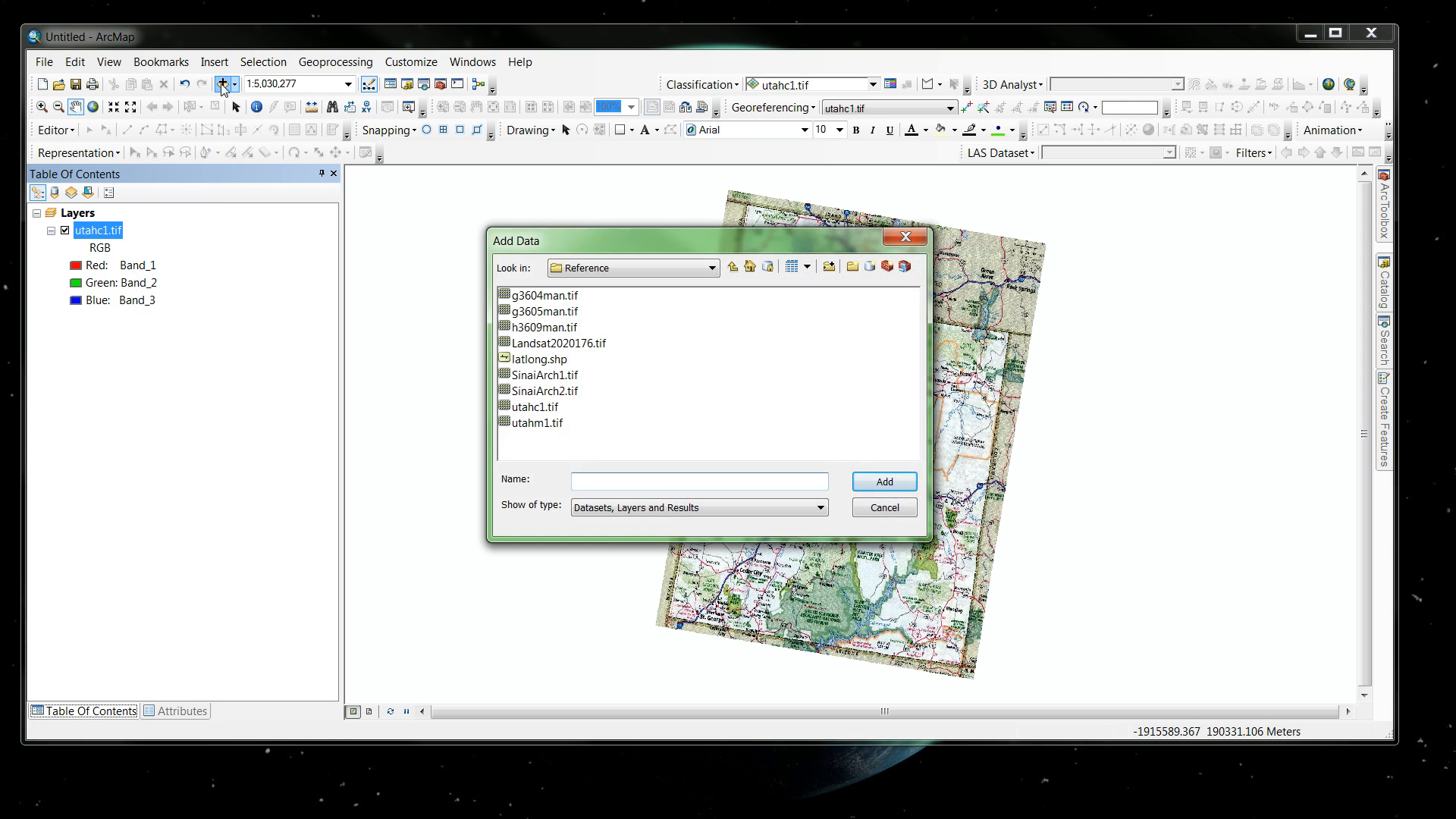
{"action": "left_click", "coordinate": [540, 425]}
{"action": "left_click", "coordinate": [882, 483]}
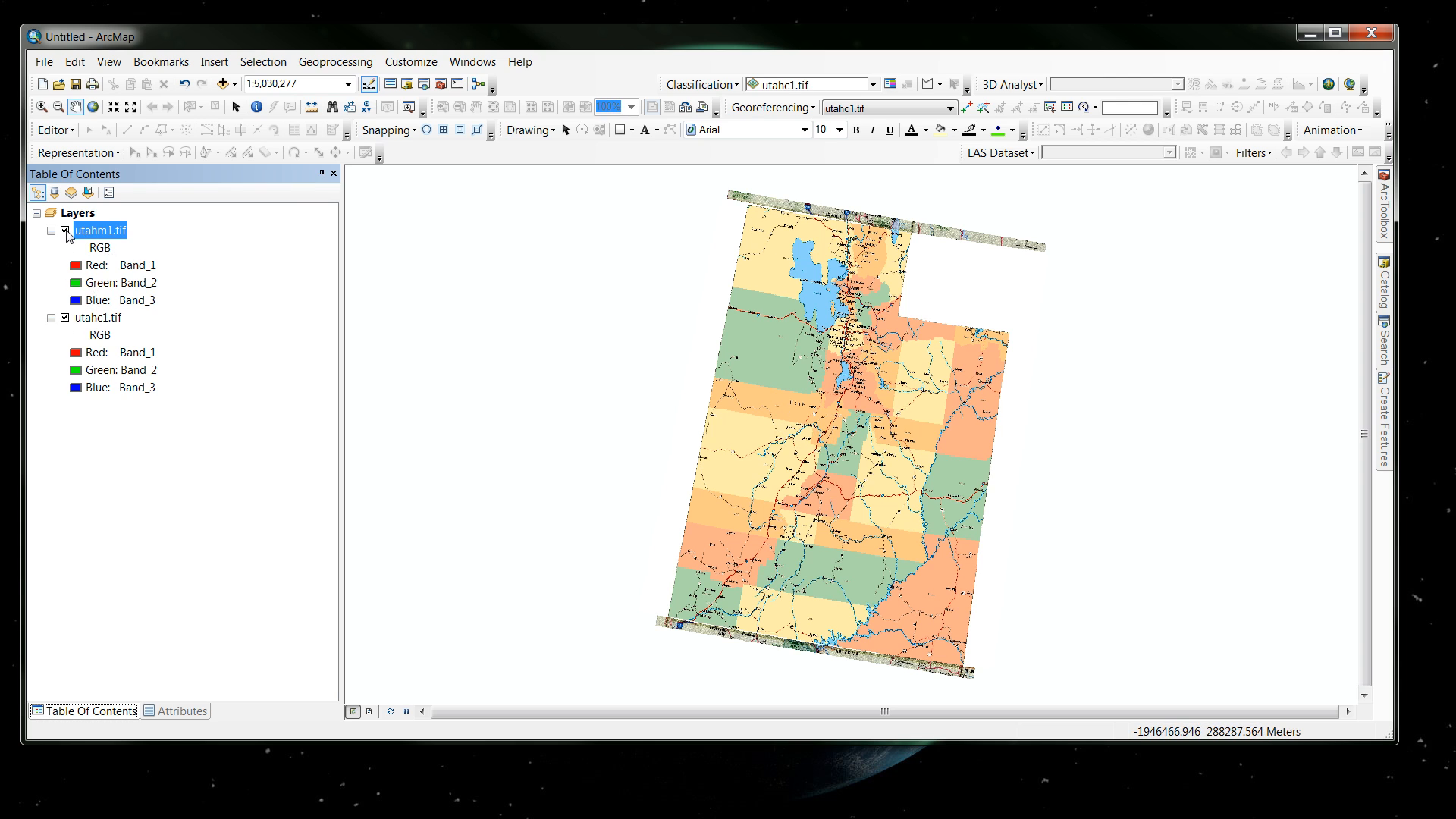
Step: Compare the overall alignment of the two Utah rasters by switching the utahm1.tif layer off and on
{"action": "left_click", "coordinate": [66, 231]}
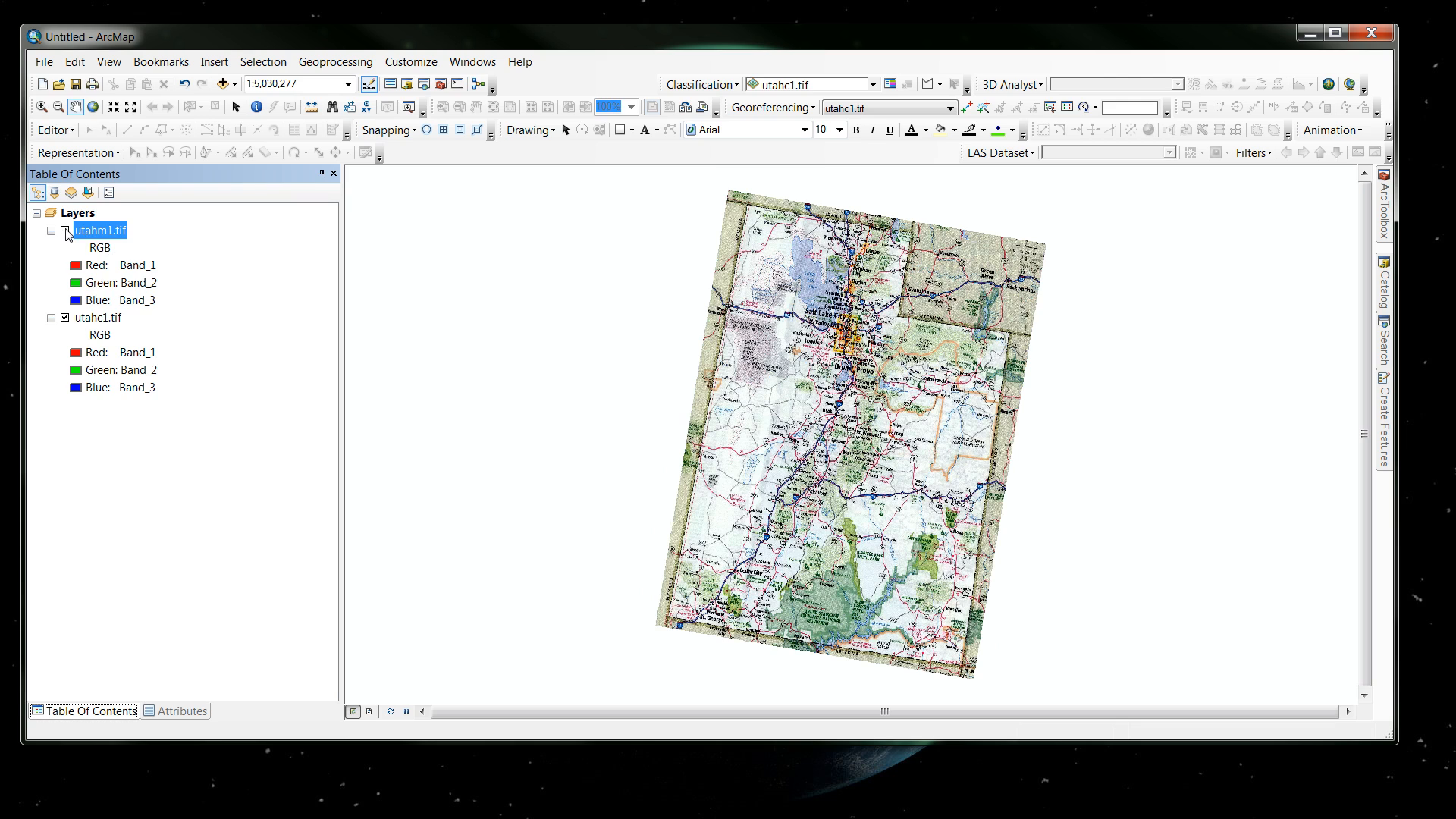
{"action": "left_click", "coordinate": [65, 230]}
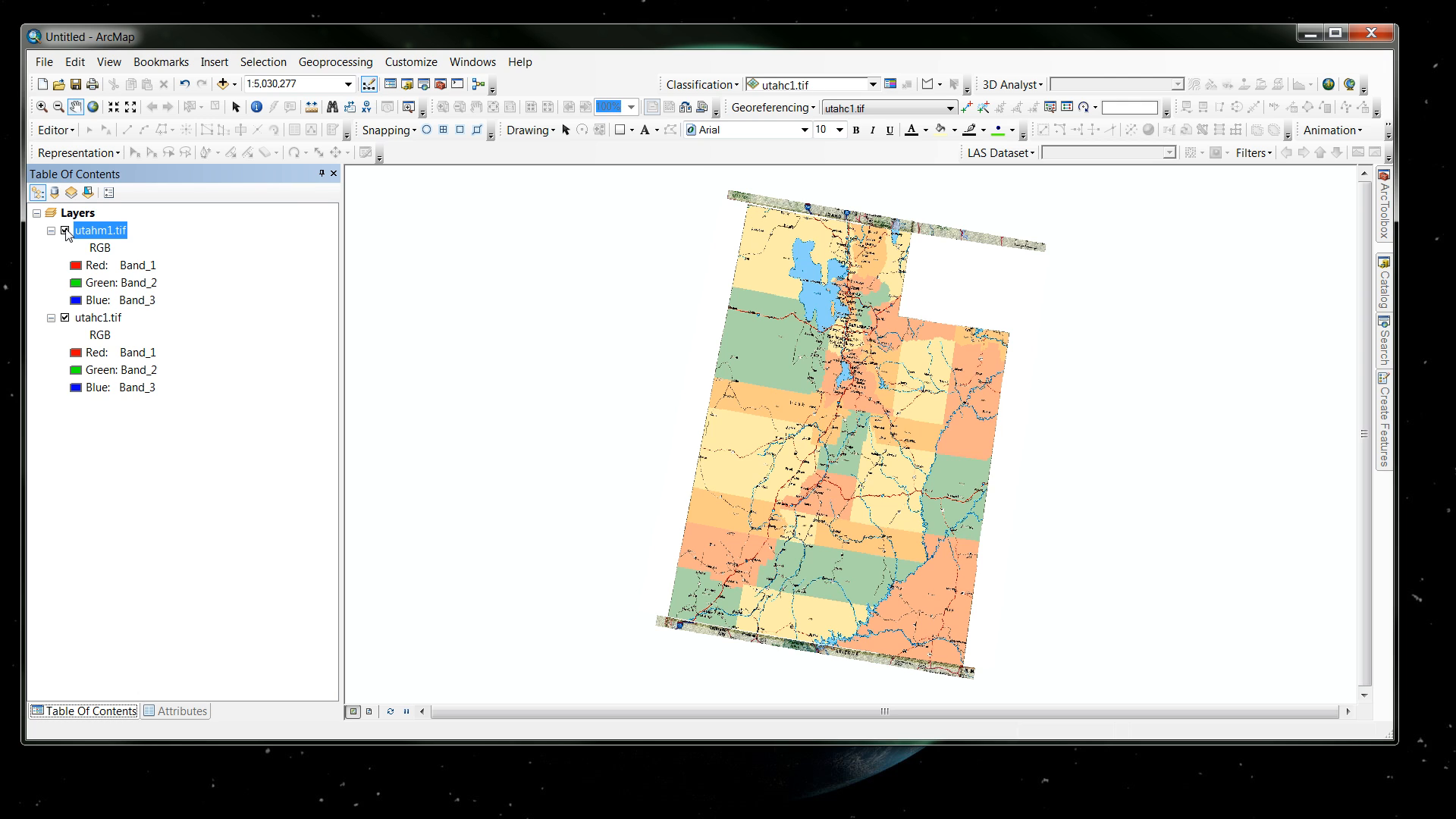
{"action": "left_click", "coordinate": [65, 231]}
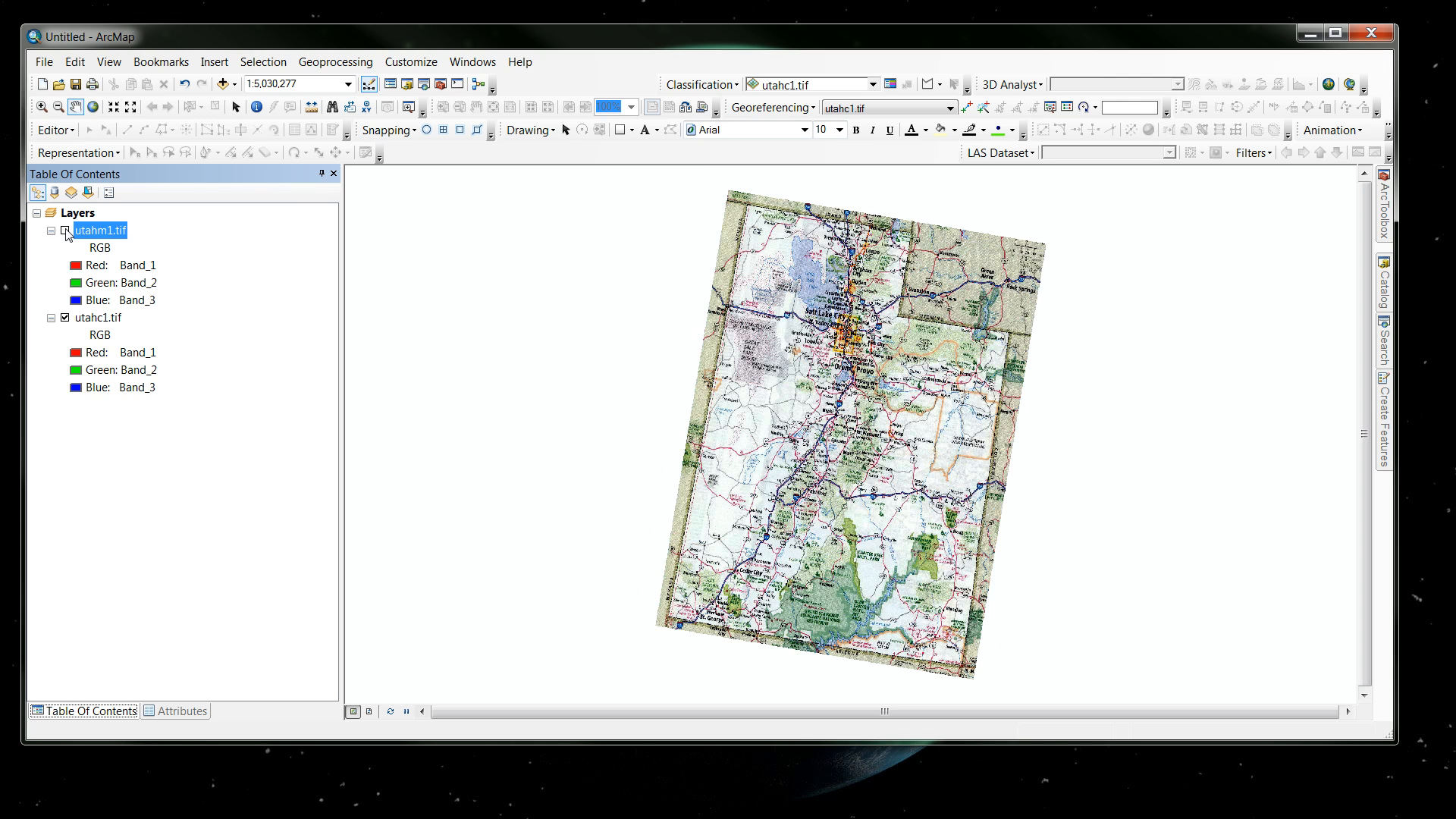
{"action": "left_click", "coordinate": [65, 231]}
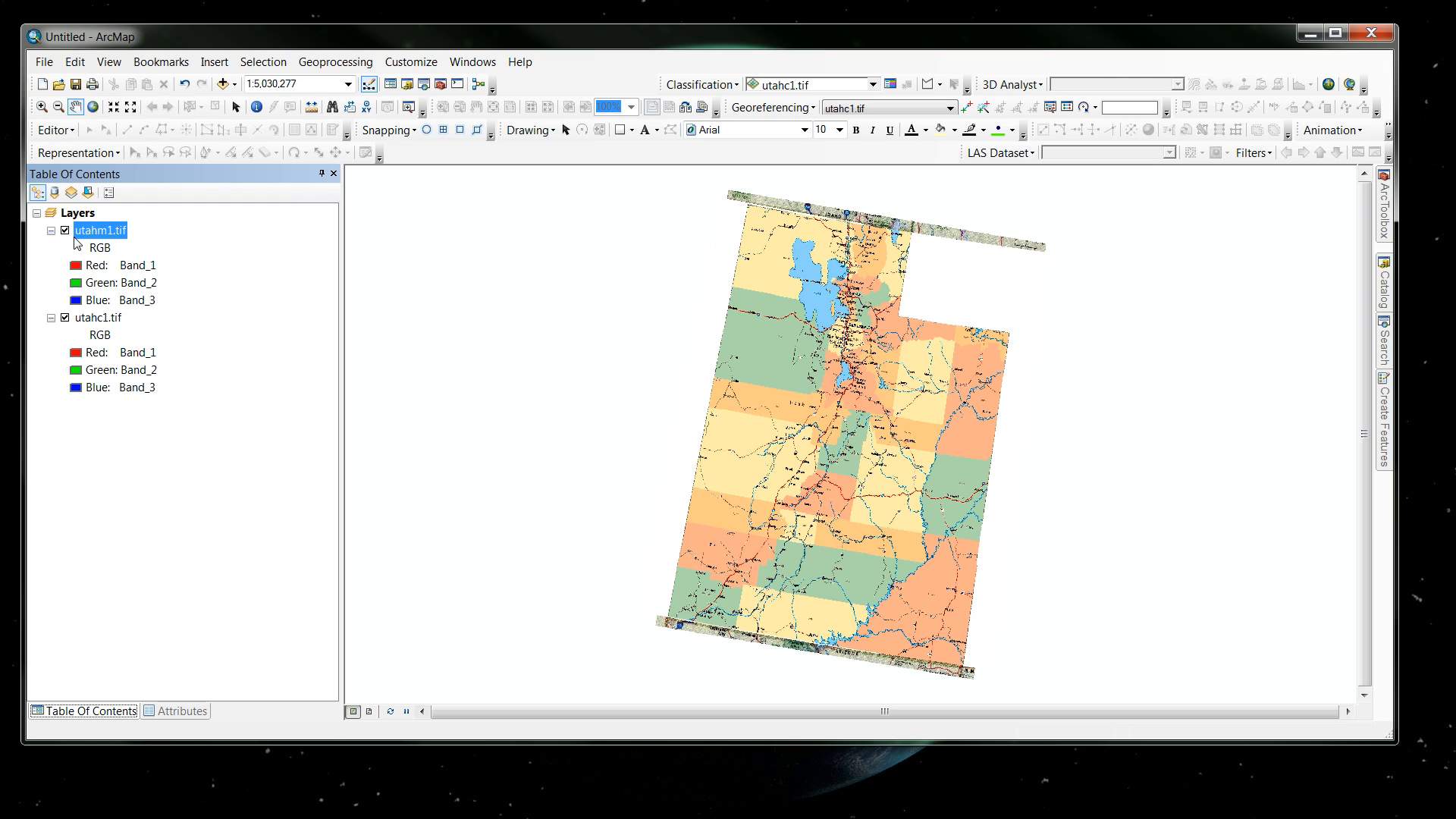
Step: Zoom in on Utah's northwest corner and toggle utahm1.tif to compare the border alignment of both rasters there
{"action": "left_click", "coordinate": [42, 107]}
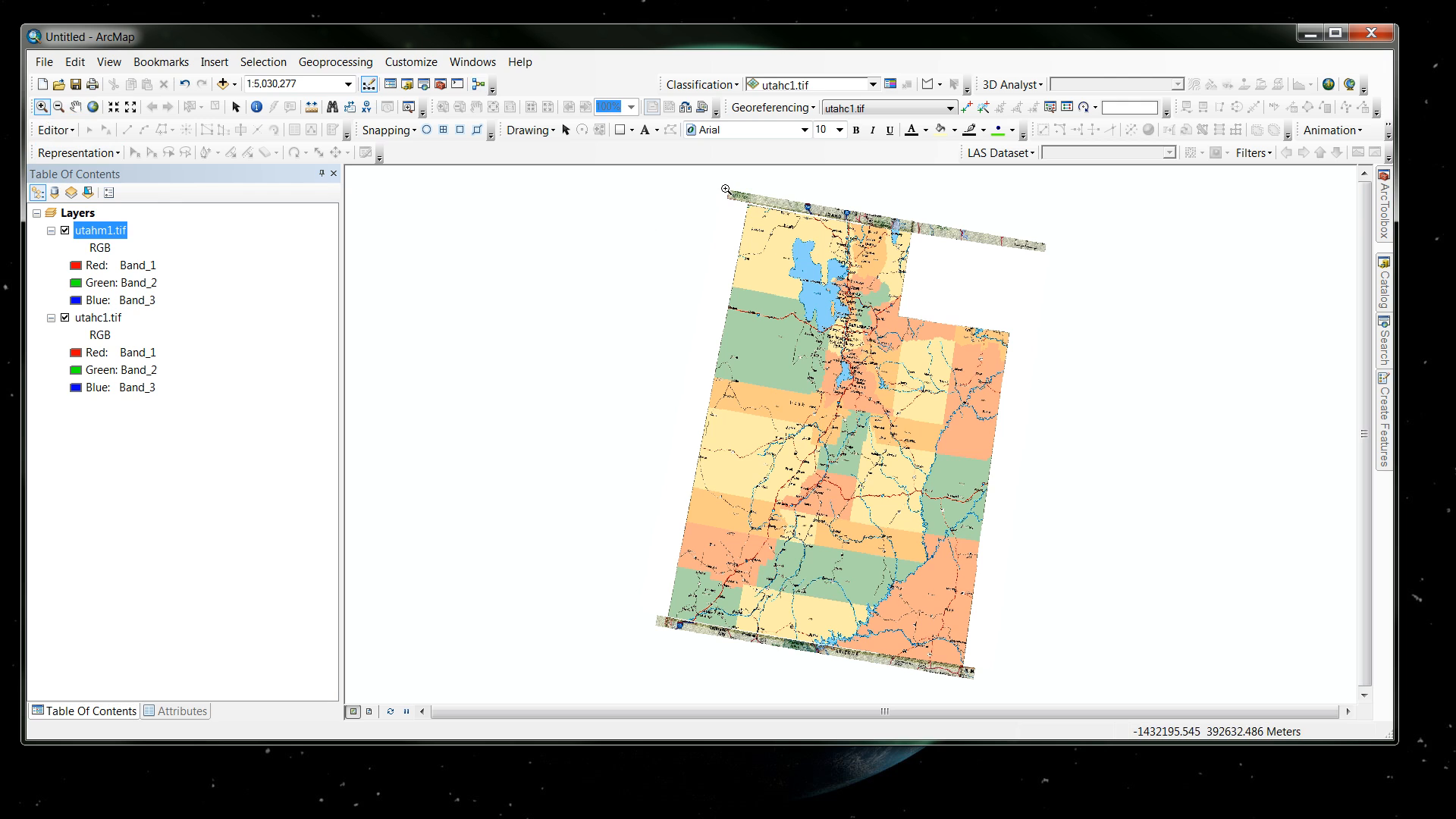
{"action": "left_click_drag", "start_coordinate": [725, 188], "coordinate": [762, 225]}
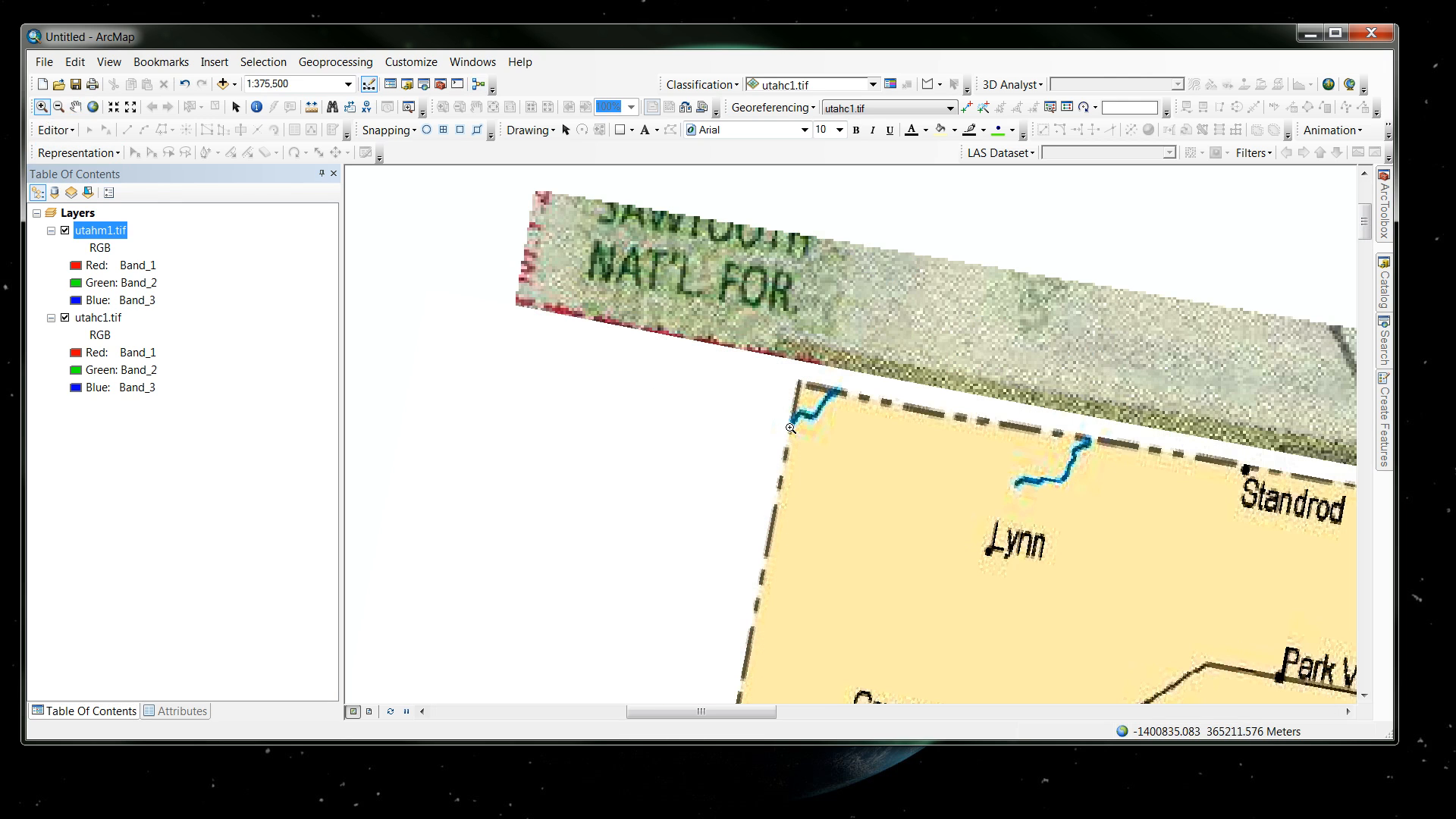
{"action": "left_click", "coordinate": [65, 231]}
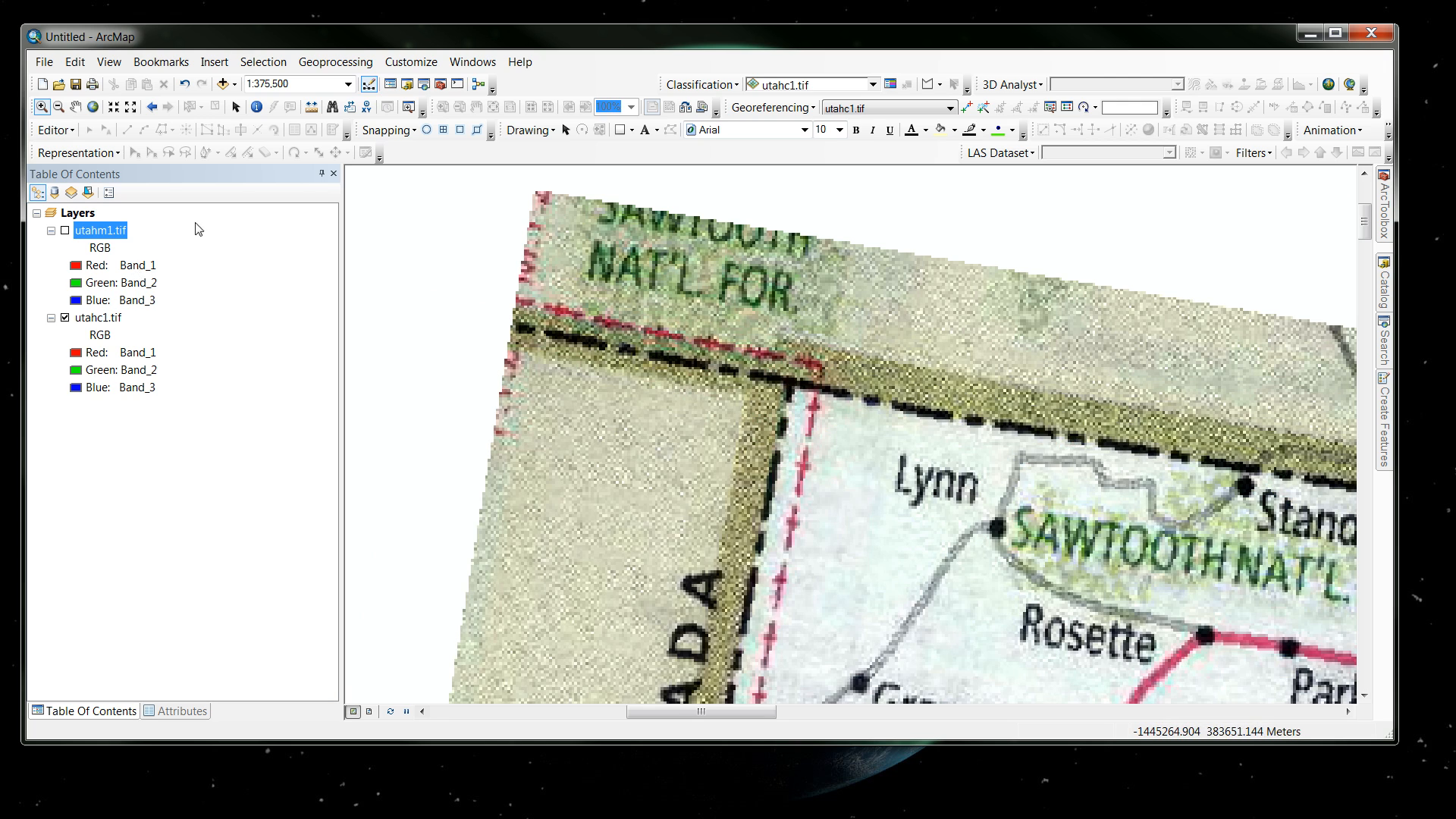
{"action": "left_click", "coordinate": [65, 231]}
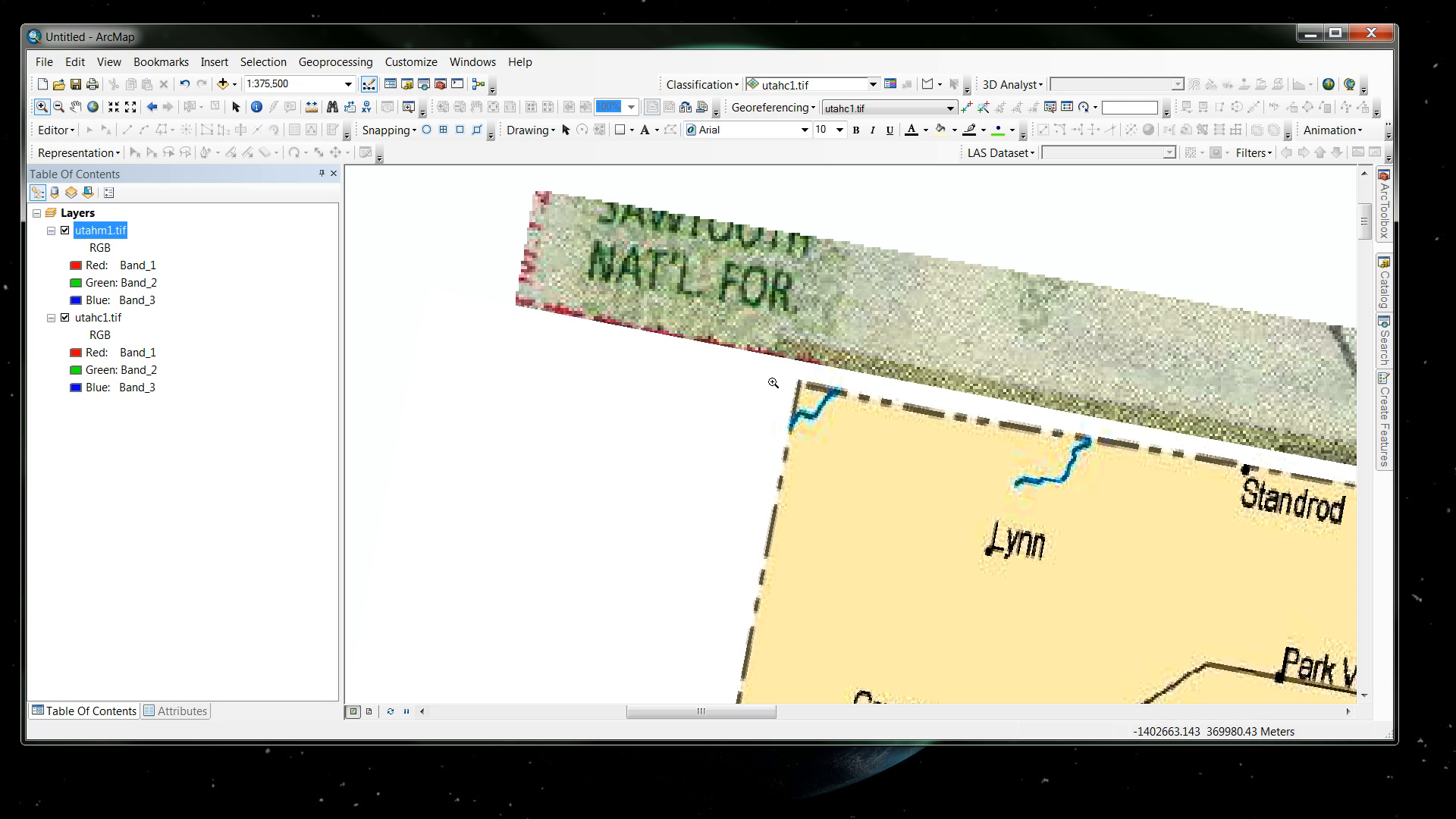
{"action": "left_click", "coordinate": [65, 231]}
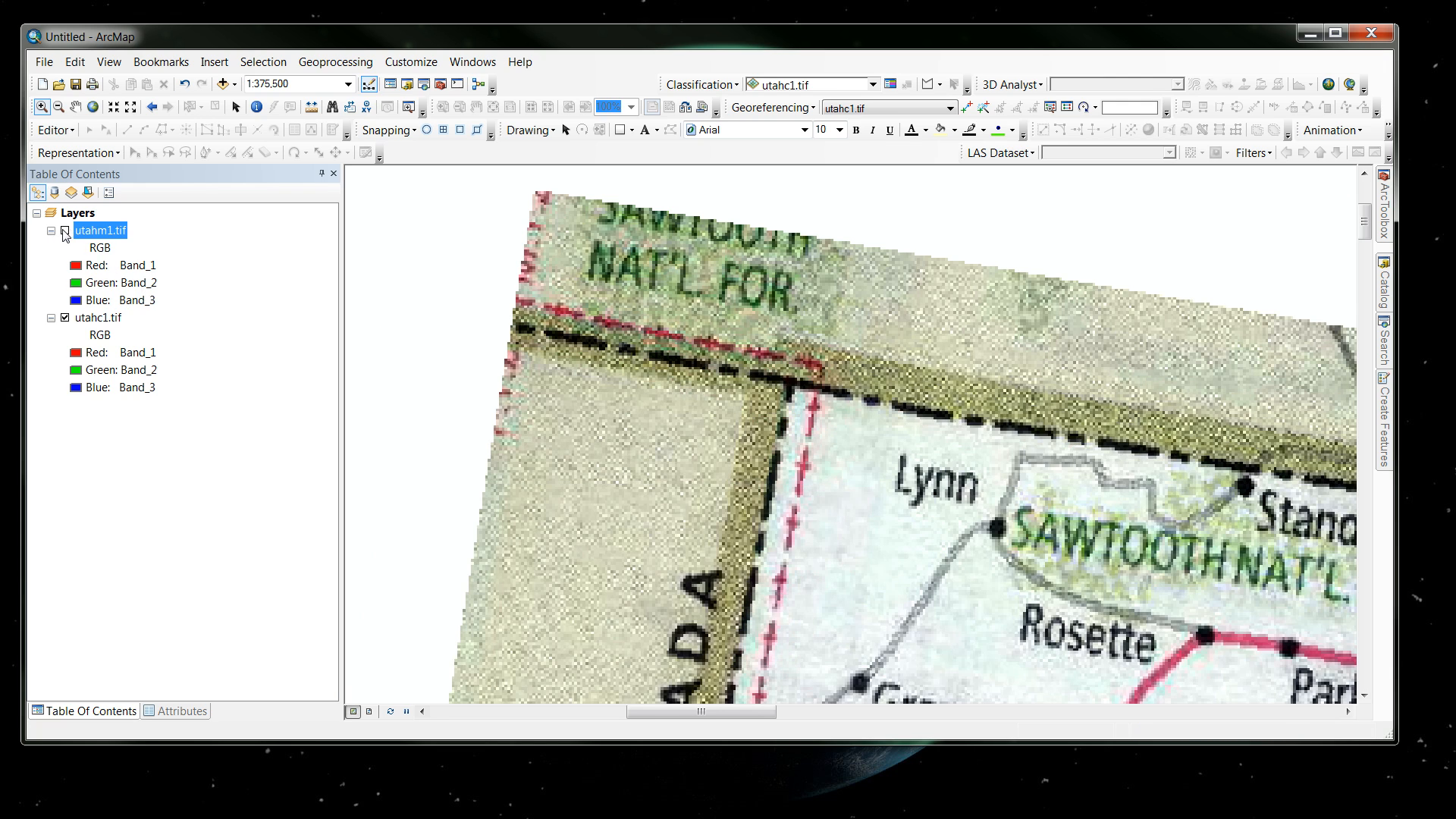
{"action": "left_click", "coordinate": [66, 232]}
{"action": "left_click", "coordinate": [66, 232]}
{"action": "left_click", "coordinate": [65, 231]}
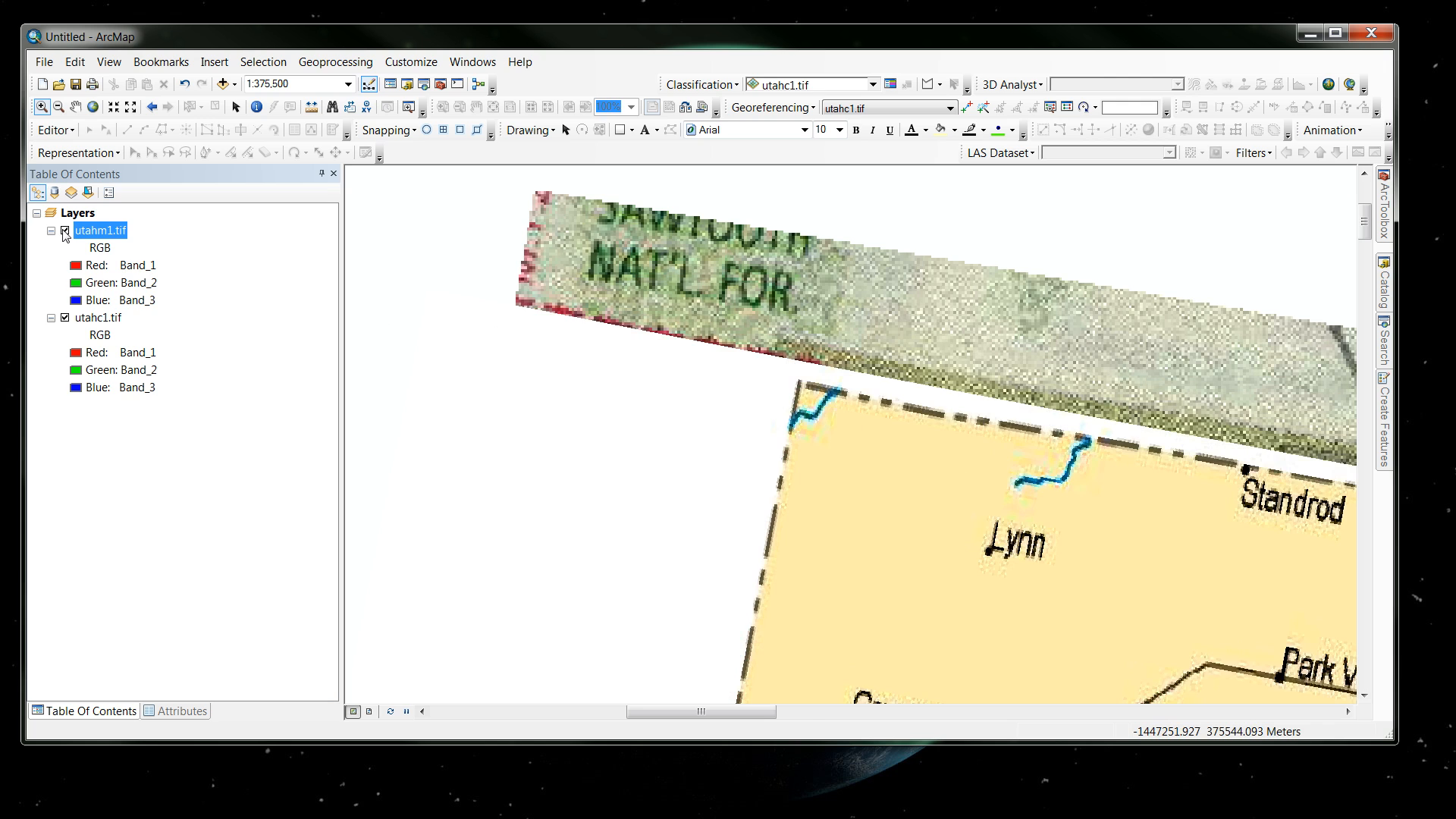
Step: Hide the utahm1.tif layer and show northern Utah on utahc1.tif at 1:3,000,000
{"action": "left_click", "coordinate": [65, 232]}
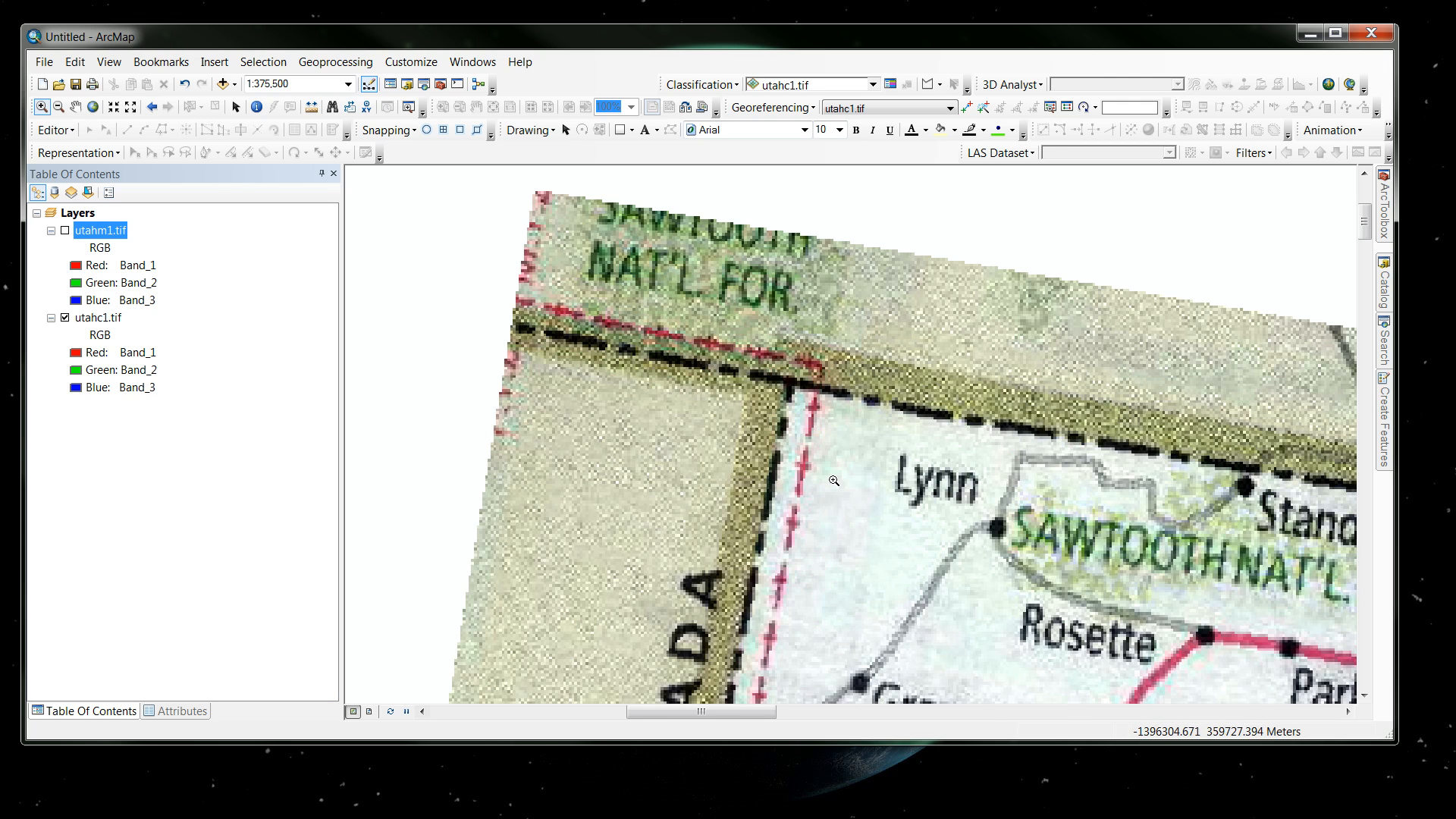
{"action": "scroll", "coordinate": [835, 480], "scroll_direction": "up", "scroll_amount": 2}
{"action": "scroll", "coordinate": [832, 481], "scroll_direction": "down", "scroll_amount": 5}
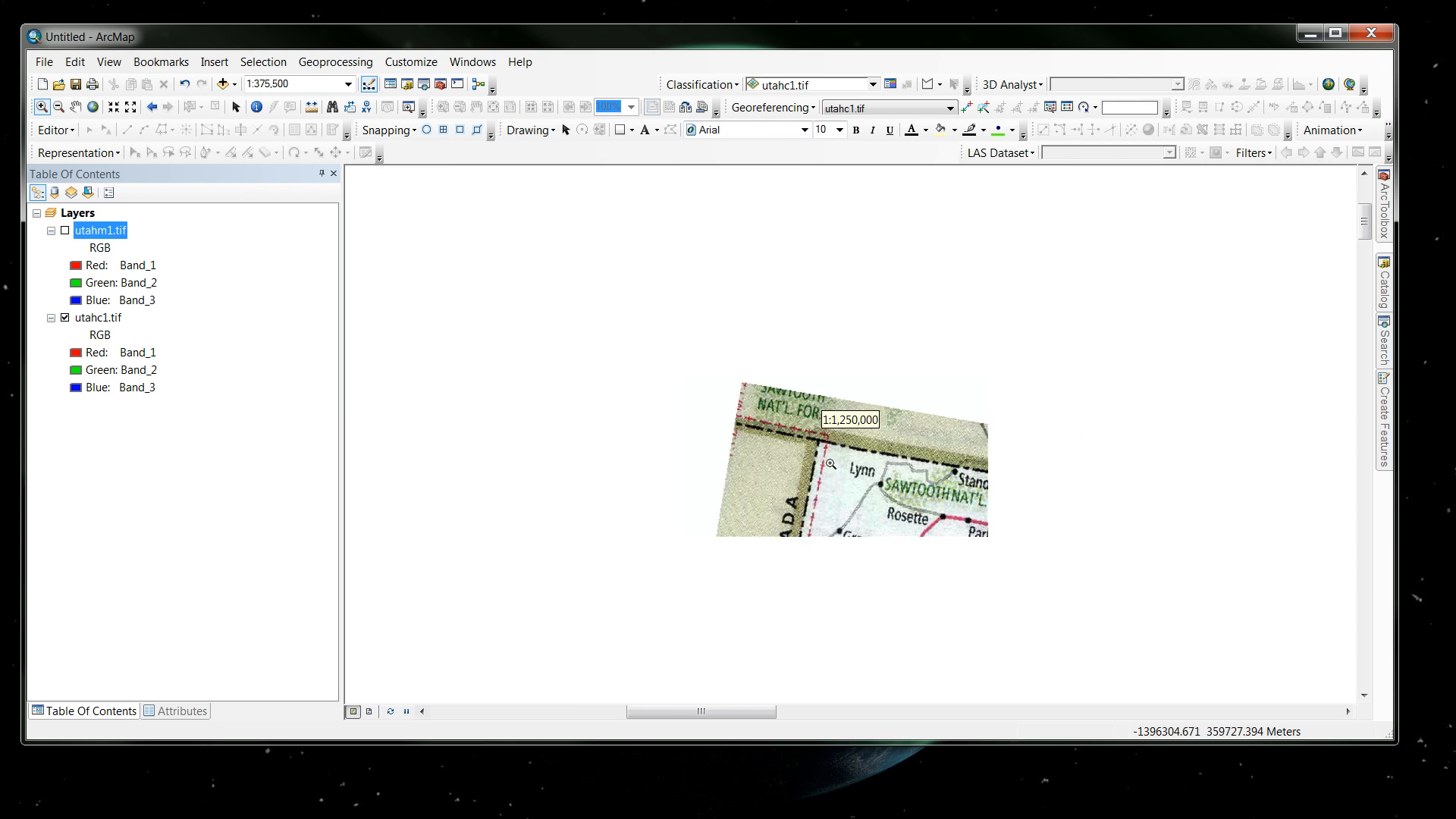
{"action": "scroll", "coordinate": [831, 464], "scroll_direction": "down", "scroll_amount": 2}
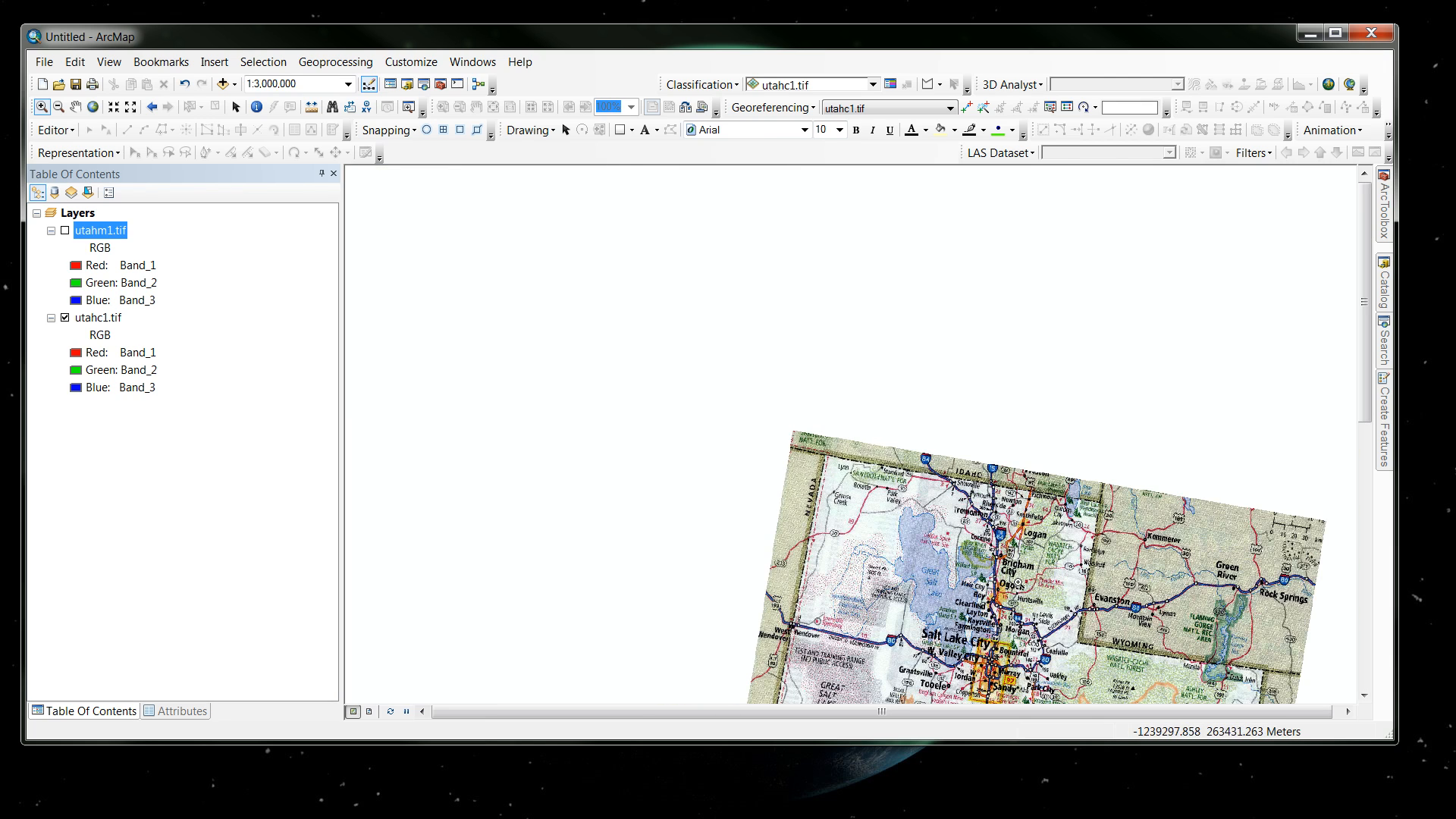
{"action": "left_click", "coordinate": [75, 106]}
{"action": "left_click_drag", "start_coordinate": [643, 600], "coordinate": [445, 373]}
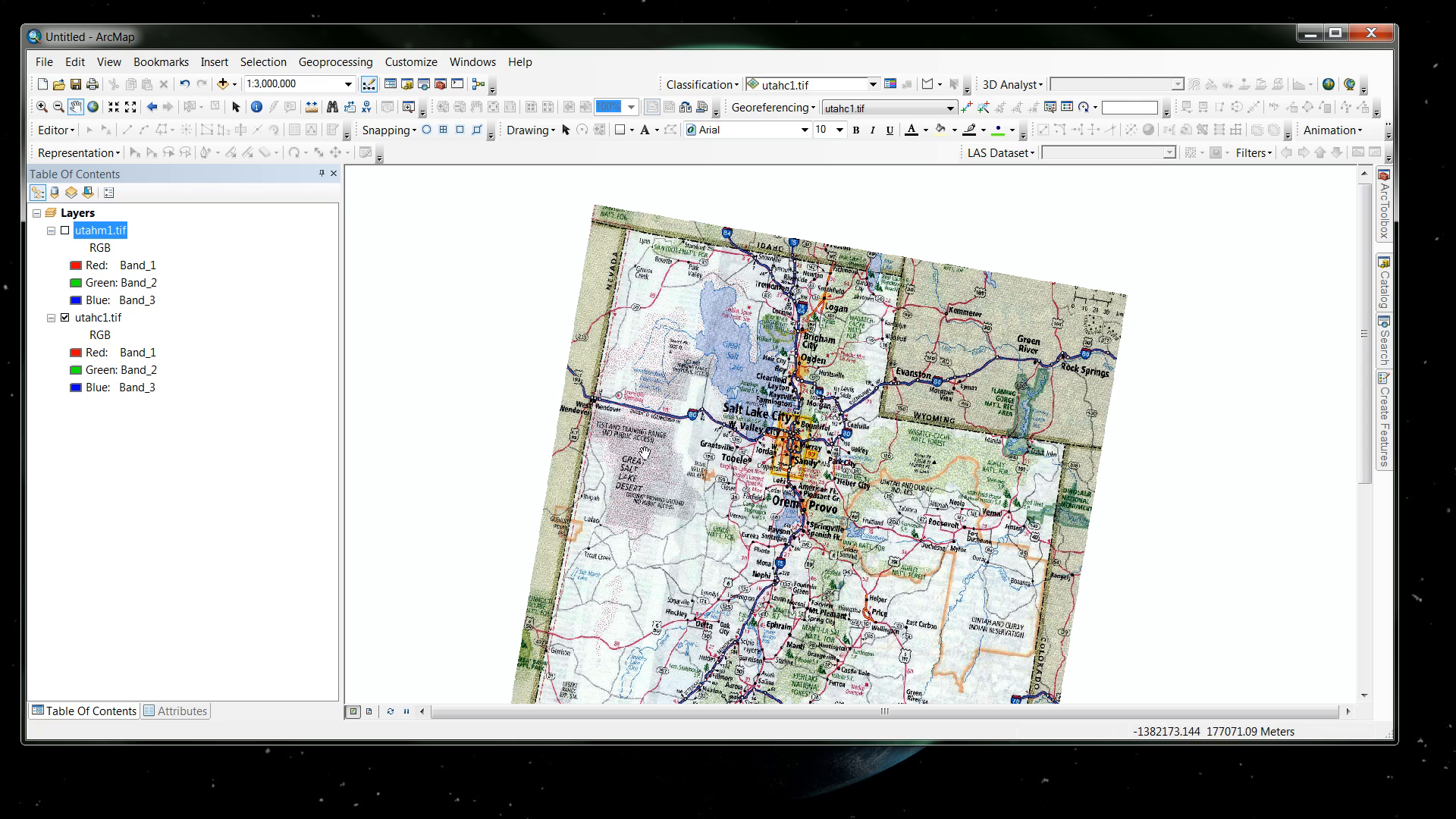
Step: Add the states feature class from usdata.gdb in the MGISData Usa folder to the map
{"action": "left_click", "coordinate": [224, 85]}
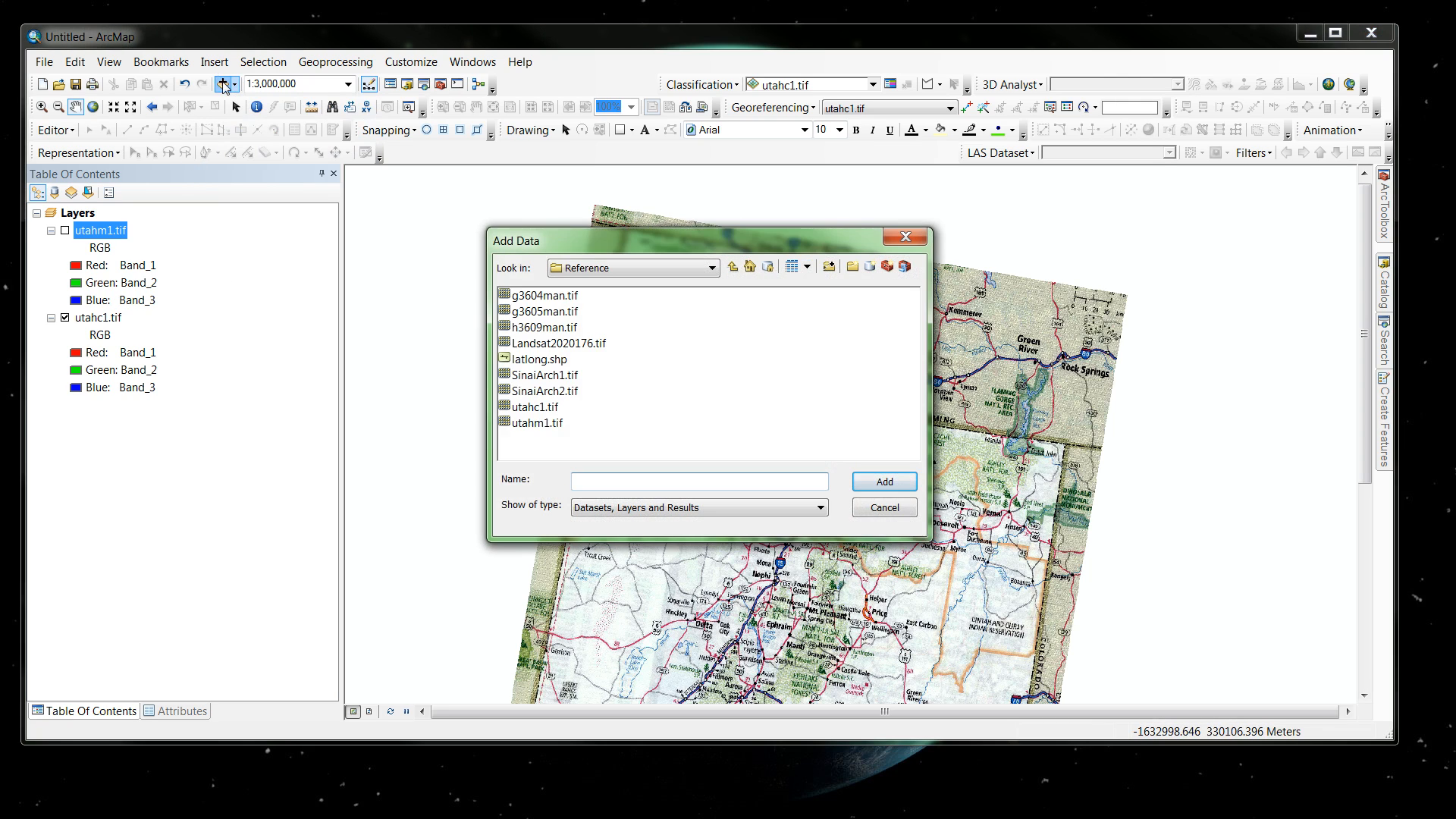
{"action": "left_click", "coordinate": [733, 267]}
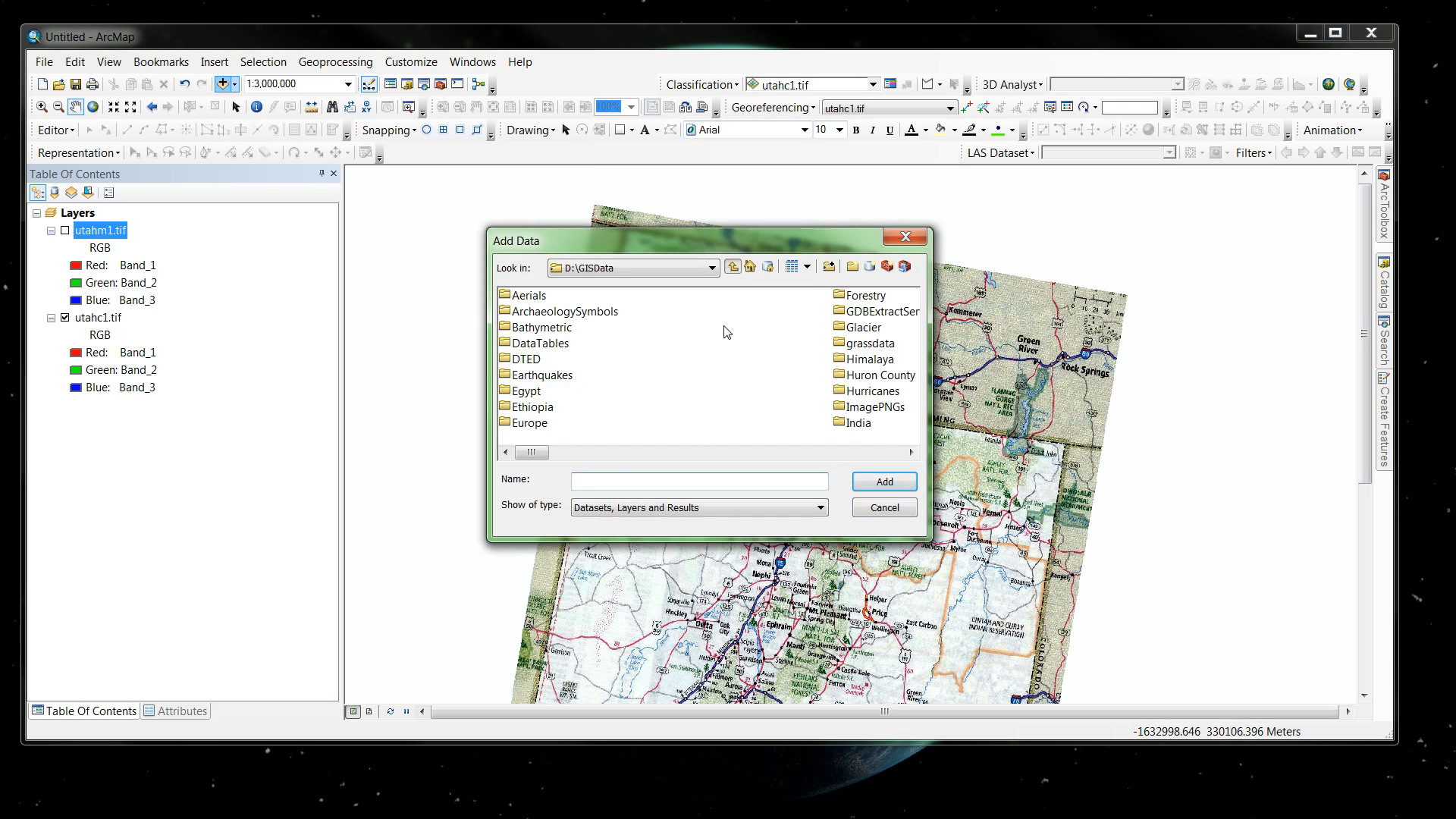
{"action": "left_click", "coordinate": [867, 454]}
{"action": "double_click", "coordinate": [871, 360]}
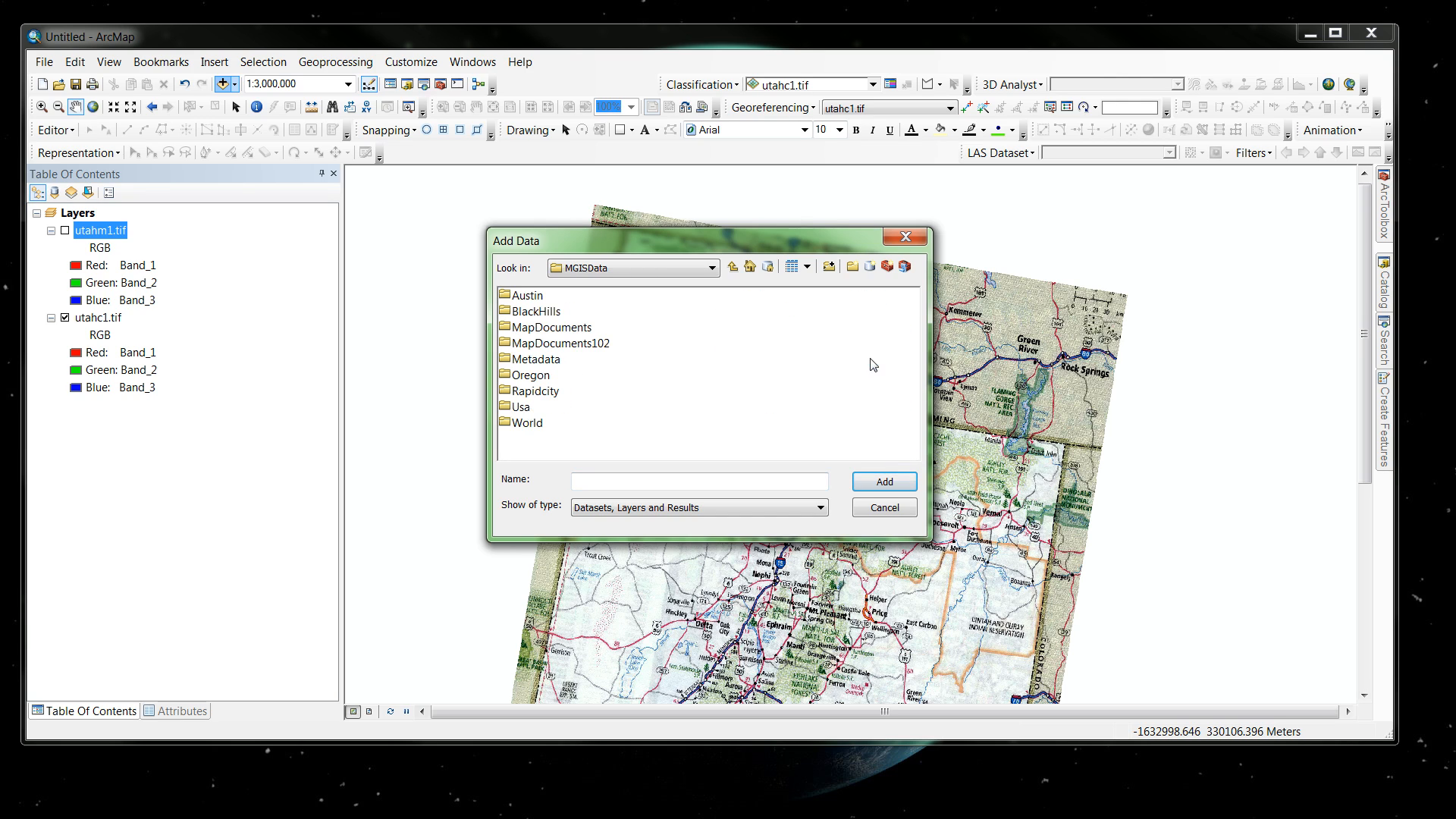
{"action": "double_click", "coordinate": [525, 408]}
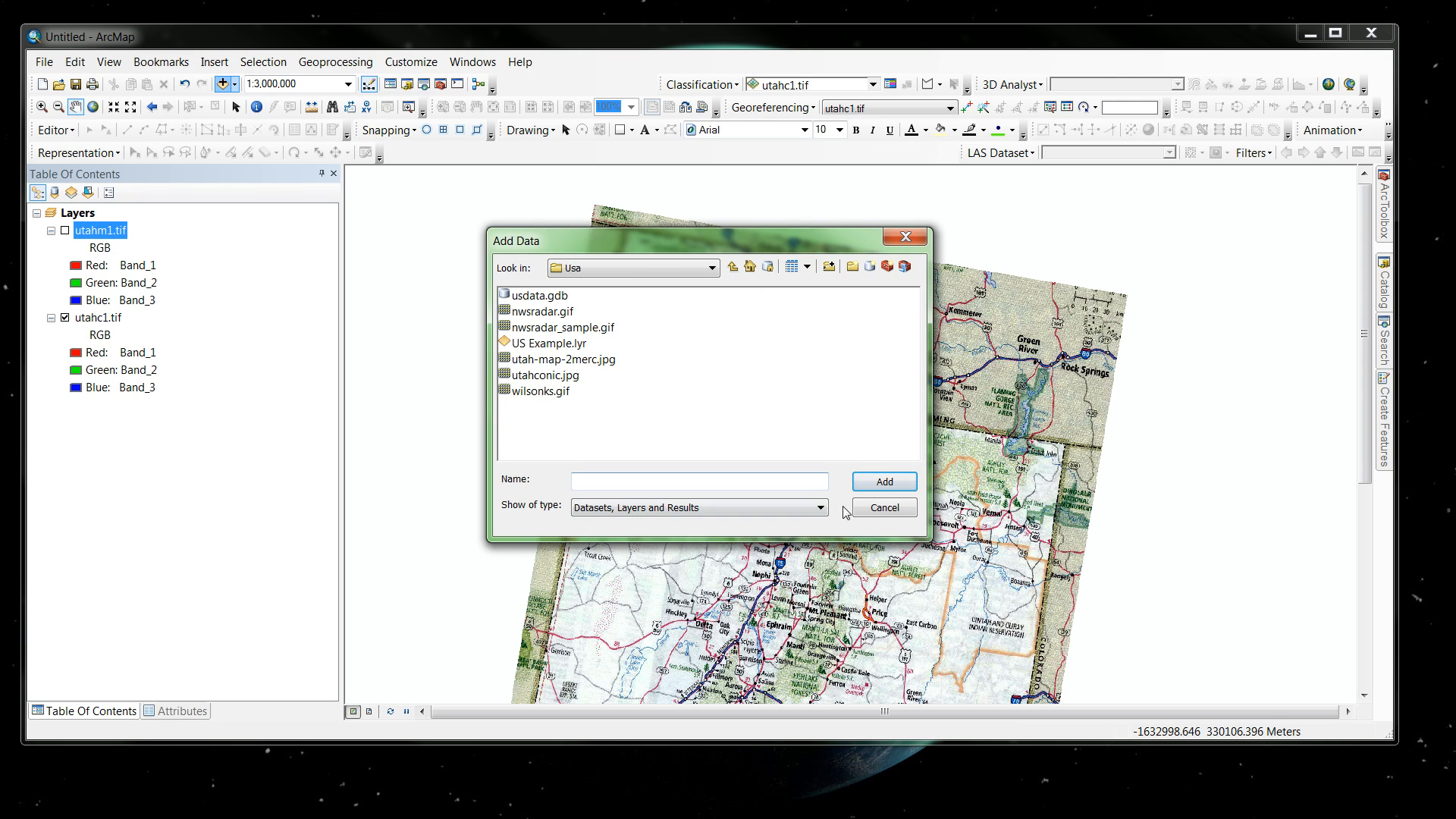
{"action": "double_click", "coordinate": [536, 297]}
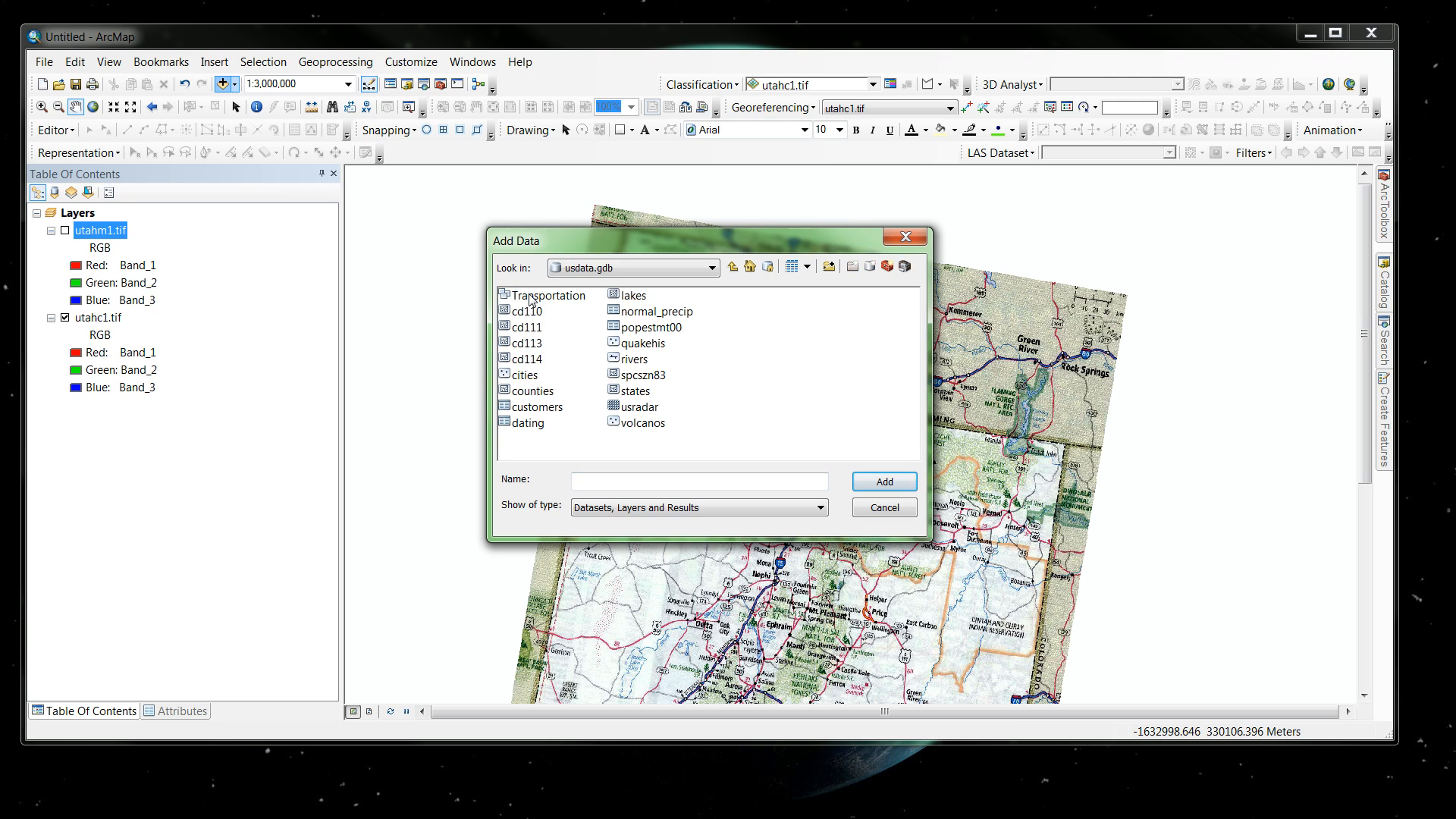
{"action": "left_click", "coordinate": [636, 393]}
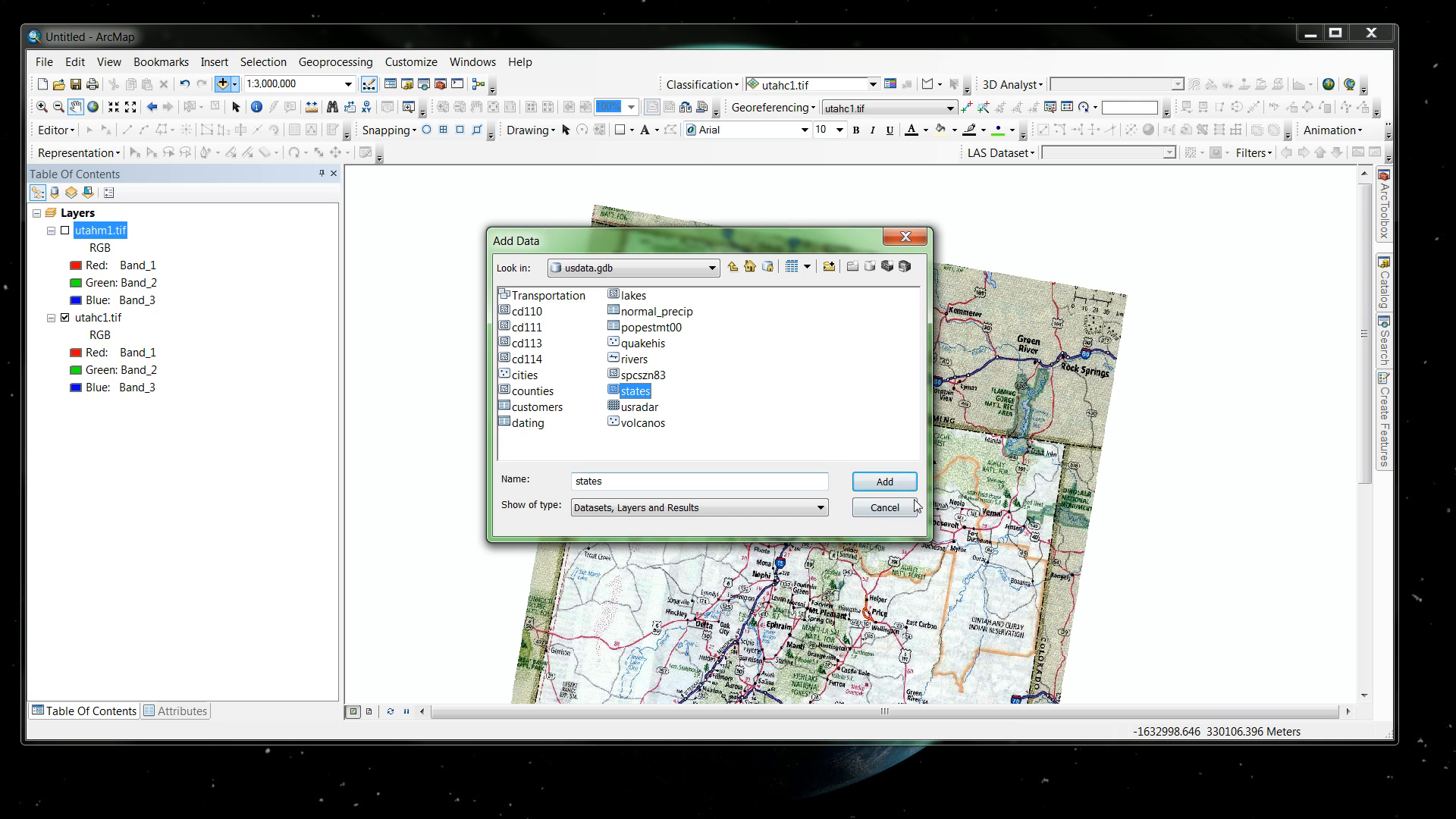
{"action": "left_click", "coordinate": [889, 483]}
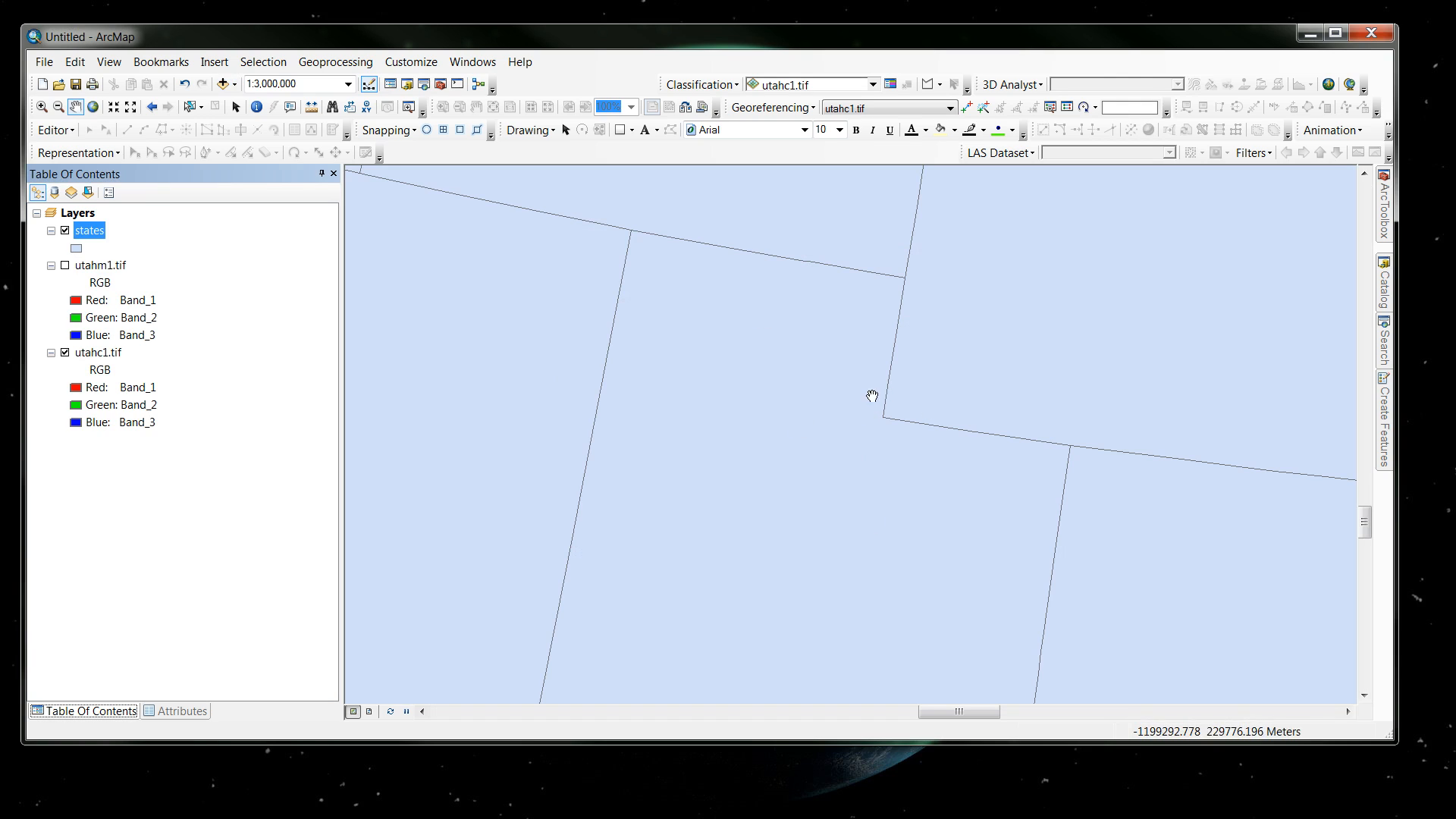
Step: Symbolize the states layer with the Hollow symbol and a red outline
{"action": "scroll", "coordinate": [776, 455], "scroll_direction": "up", "scroll_amount": 3}
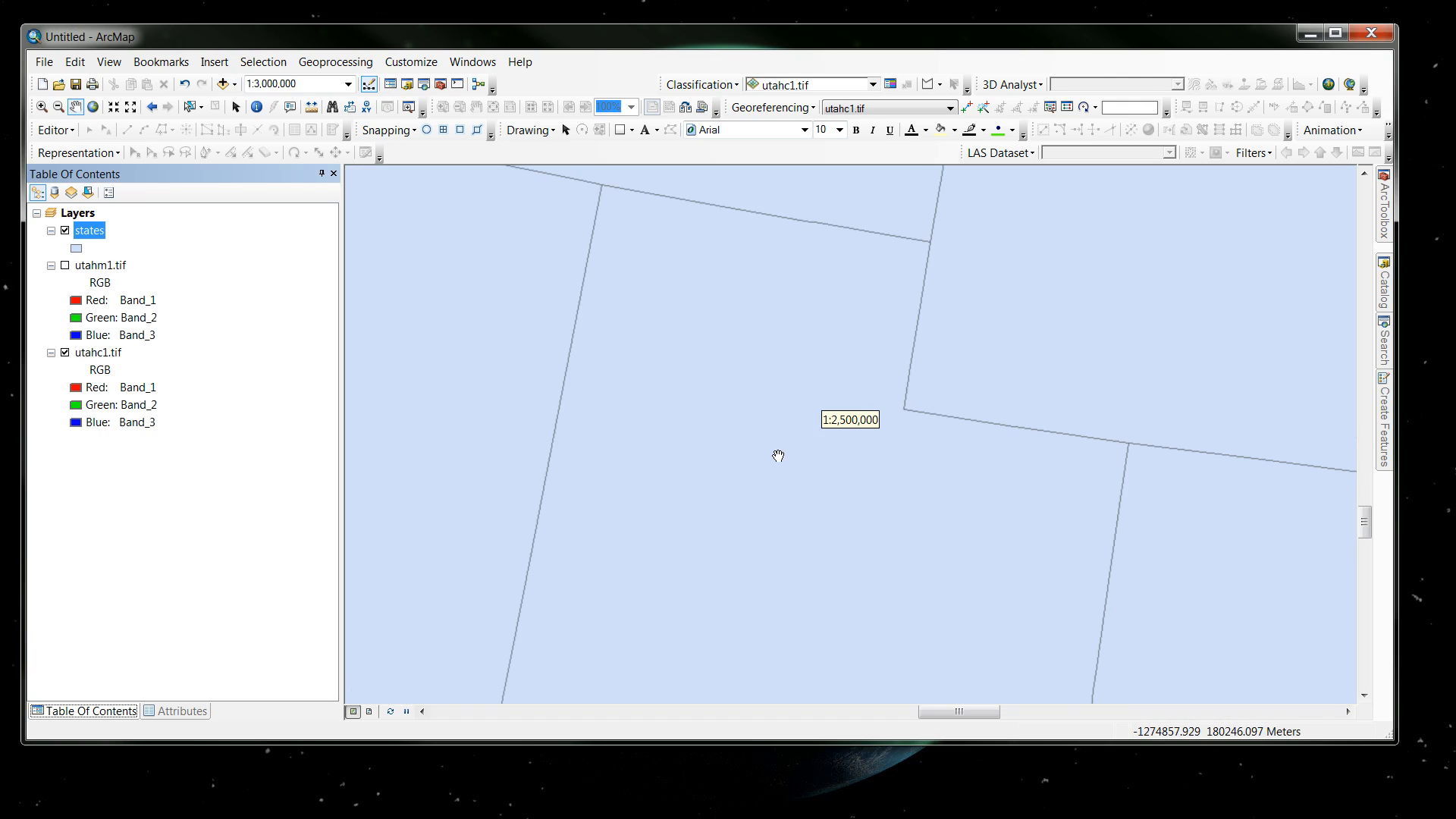
{"action": "scroll", "coordinate": [789, 451], "scroll_direction": "up", "scroll_amount": 3}
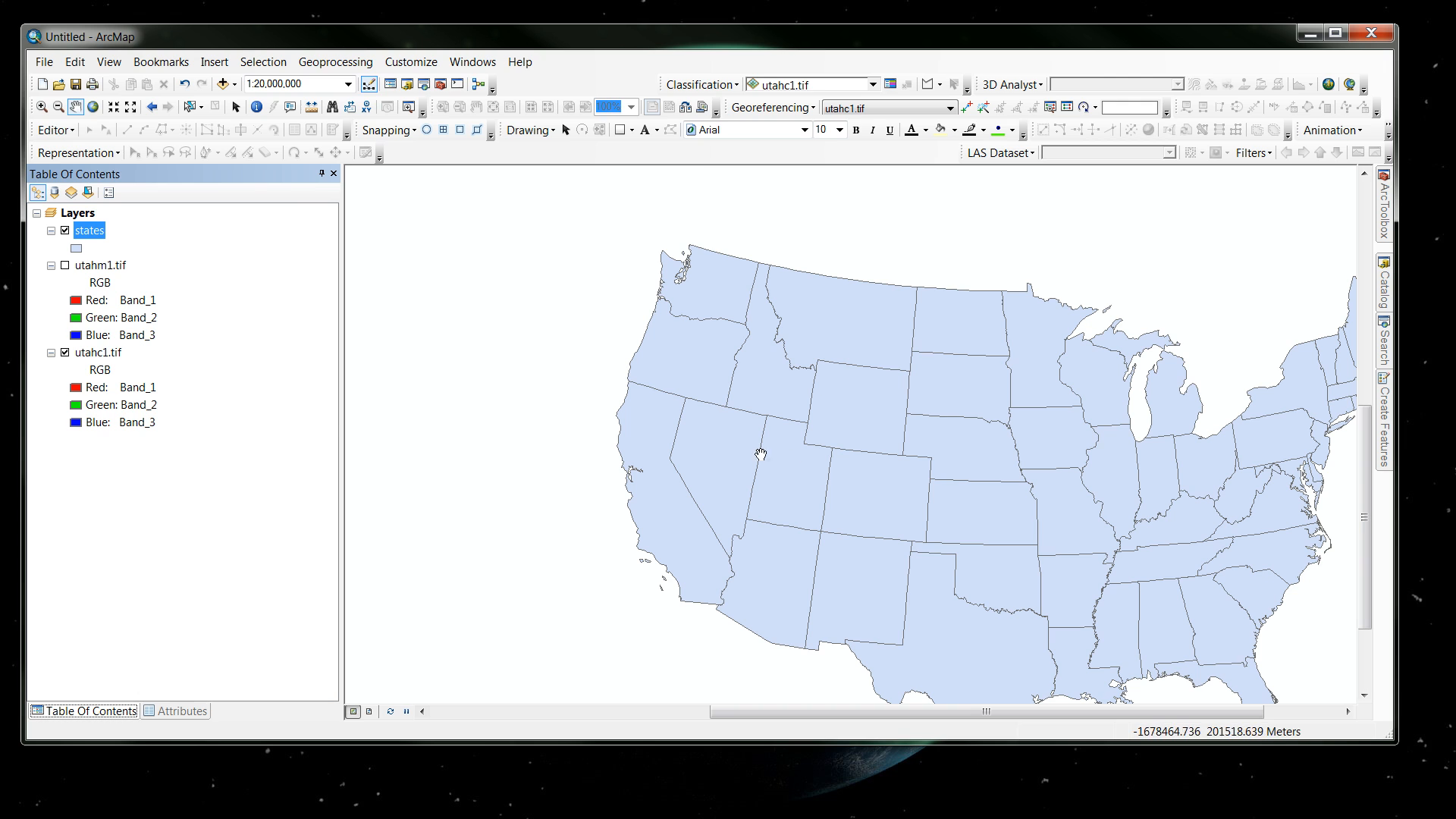
{"action": "left_click", "coordinate": [76, 249]}
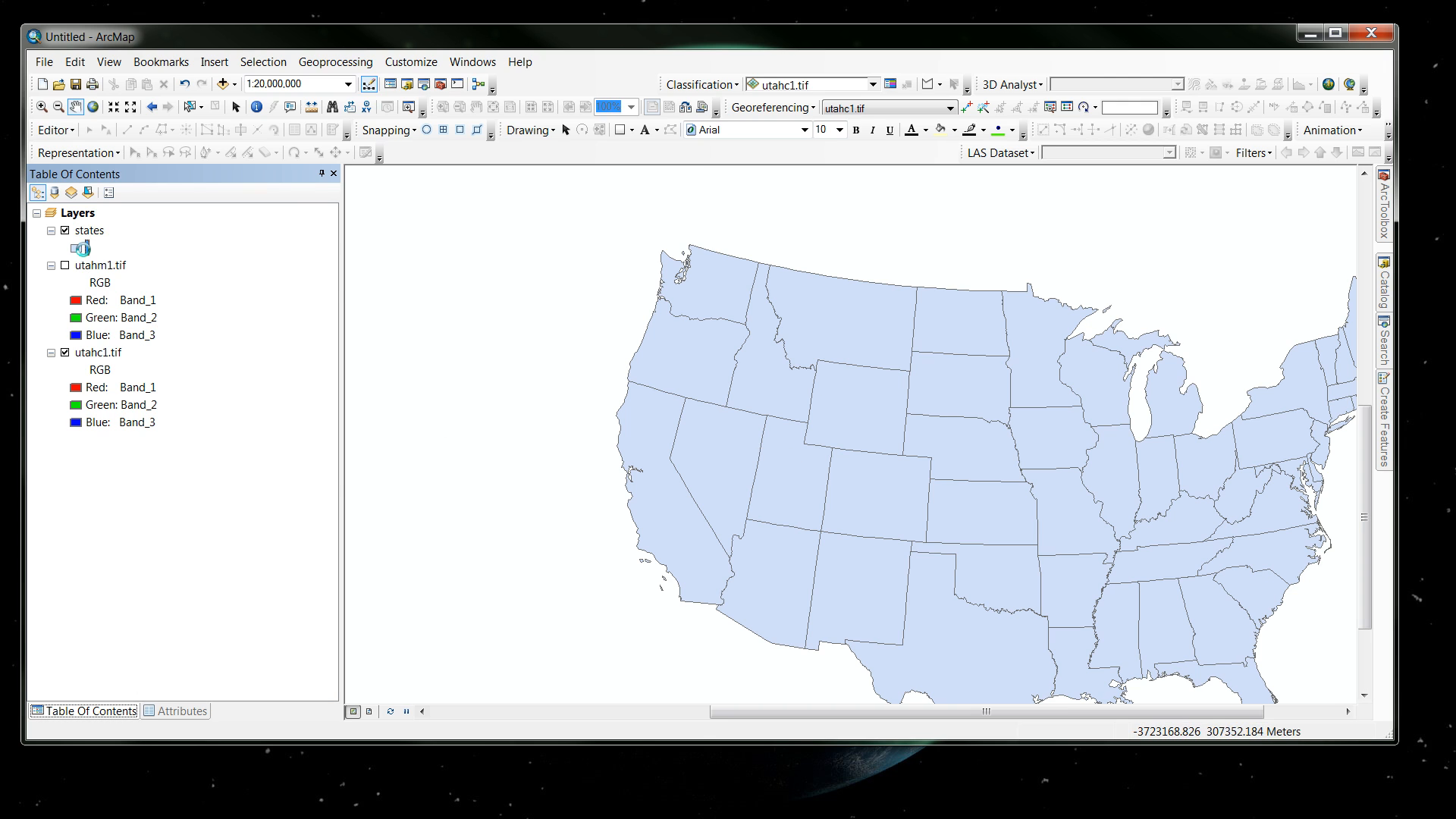
{"action": "left_click", "coordinate": [474, 475]}
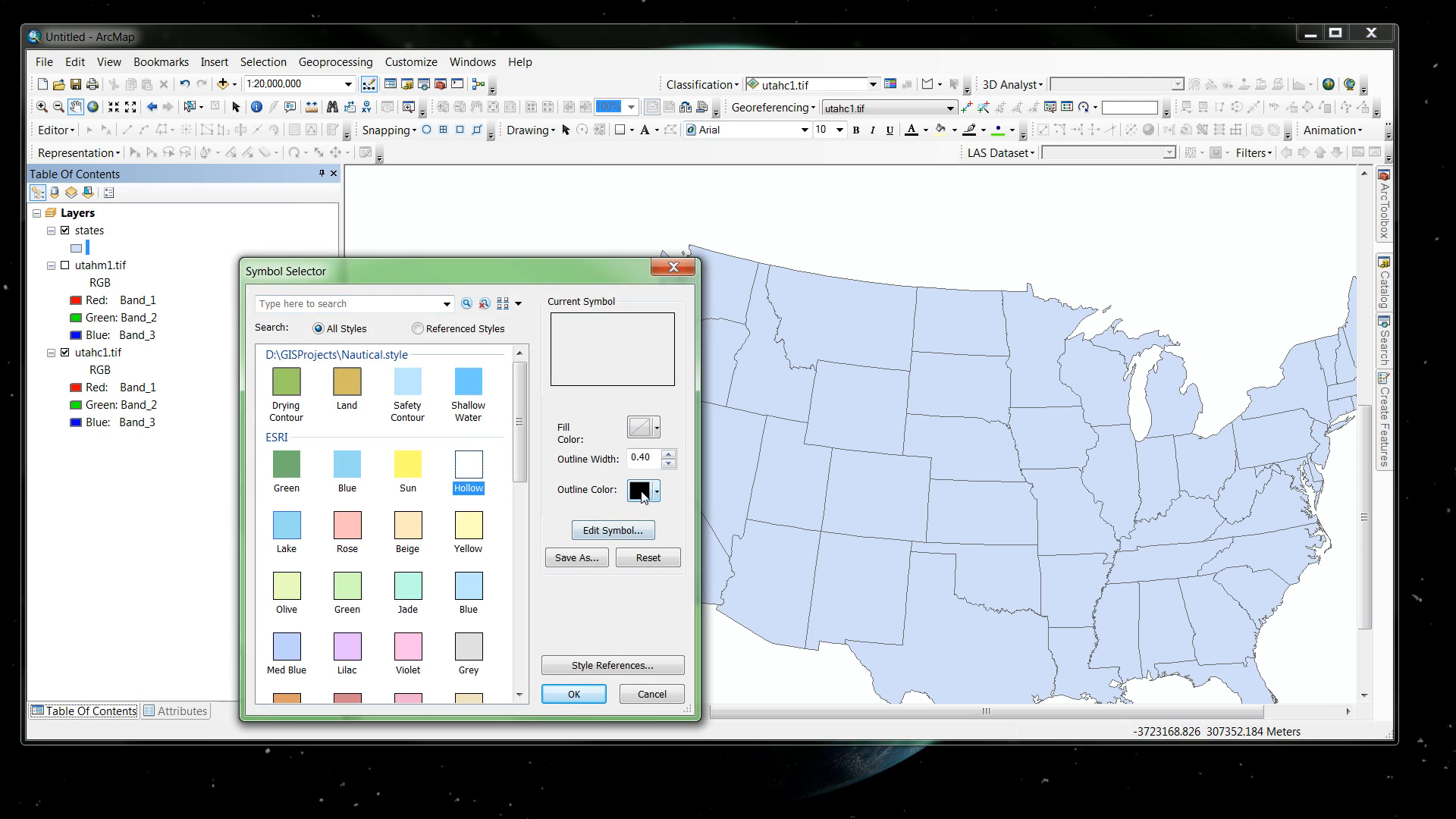
{"action": "left_click", "coordinate": [641, 492]}
{"action": "left_click", "coordinate": [649, 564]}
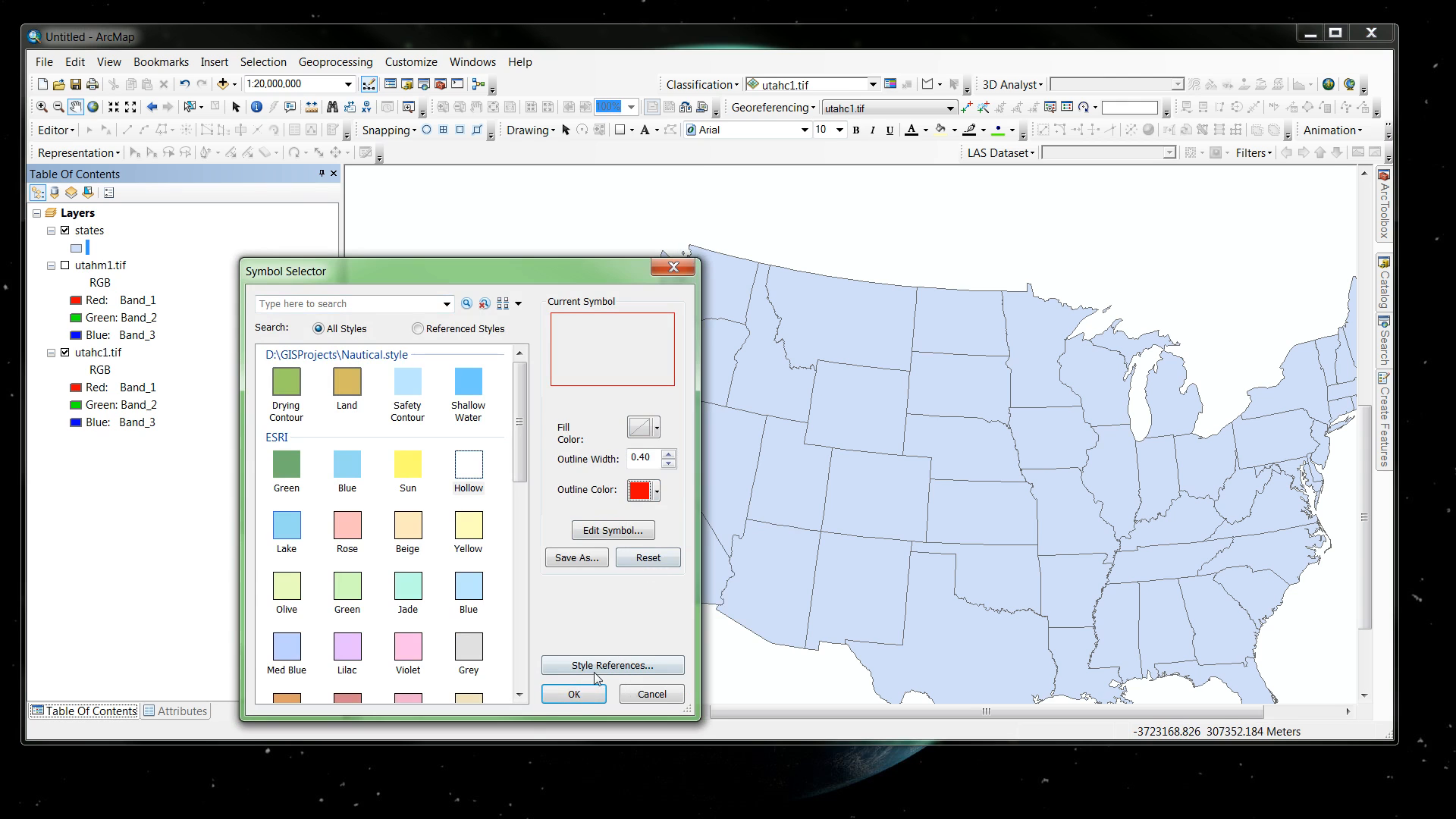
{"action": "left_click", "coordinate": [574, 694]}
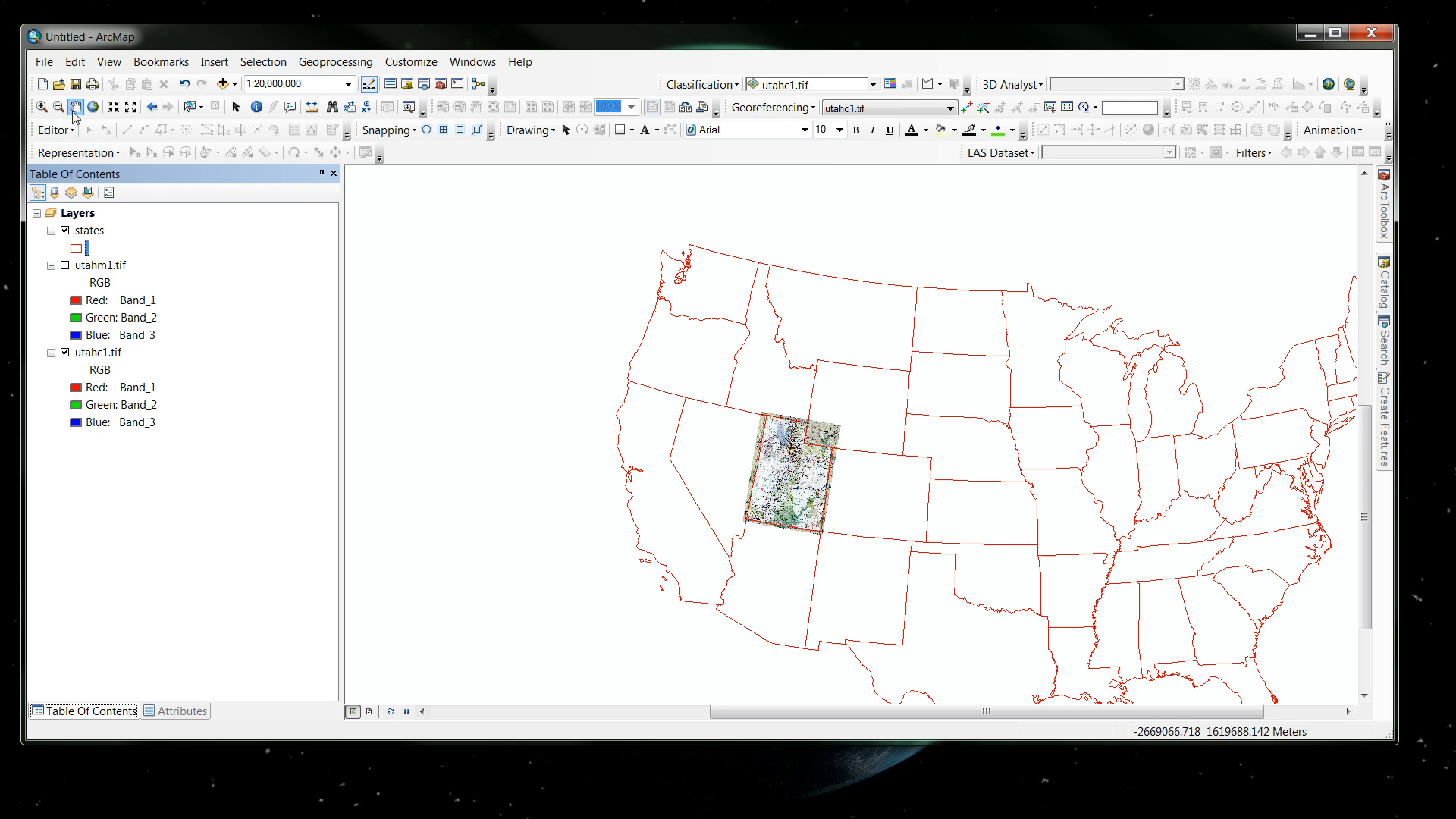
Step: Zoom to Utah and toggle utahc1.tif and utahm1.tif to compare them with the state boundaries
{"action": "left_click", "coordinate": [41, 107]}
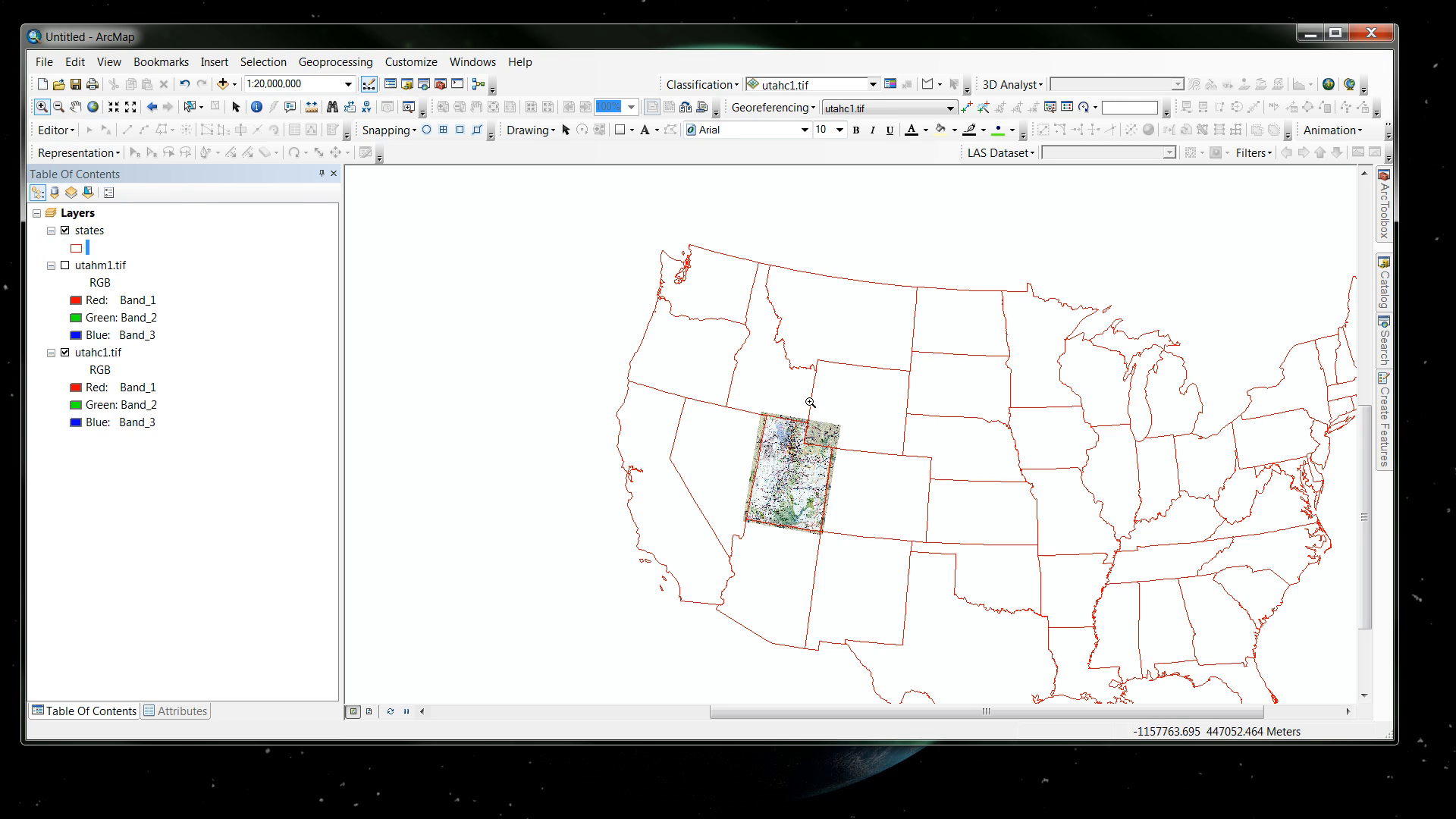
{"action": "left_click_drag", "start_coordinate": [740, 397], "coordinate": [847, 542]}
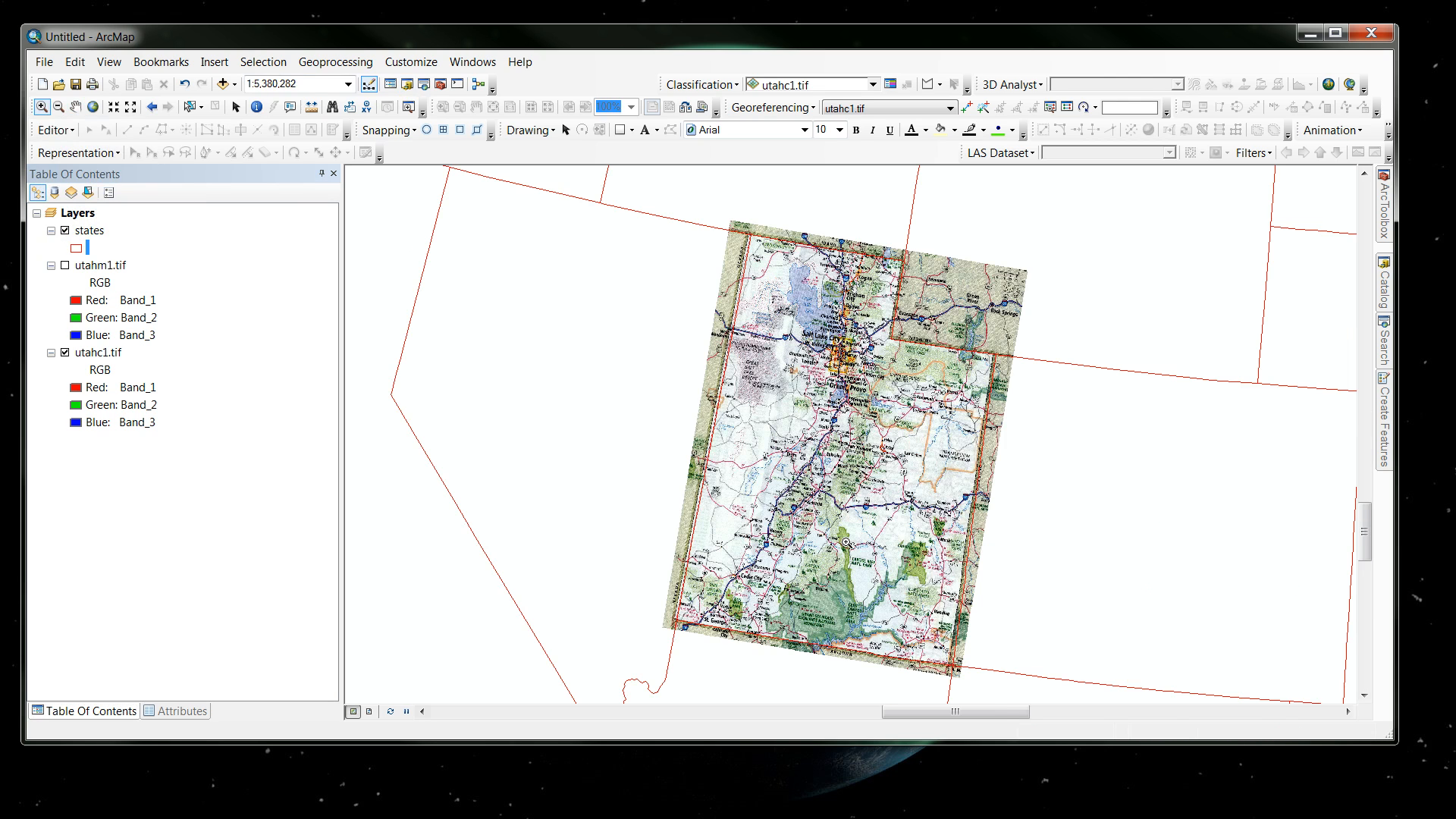
{"action": "left_click", "coordinate": [66, 352]}
{"action": "left_click", "coordinate": [66, 353]}
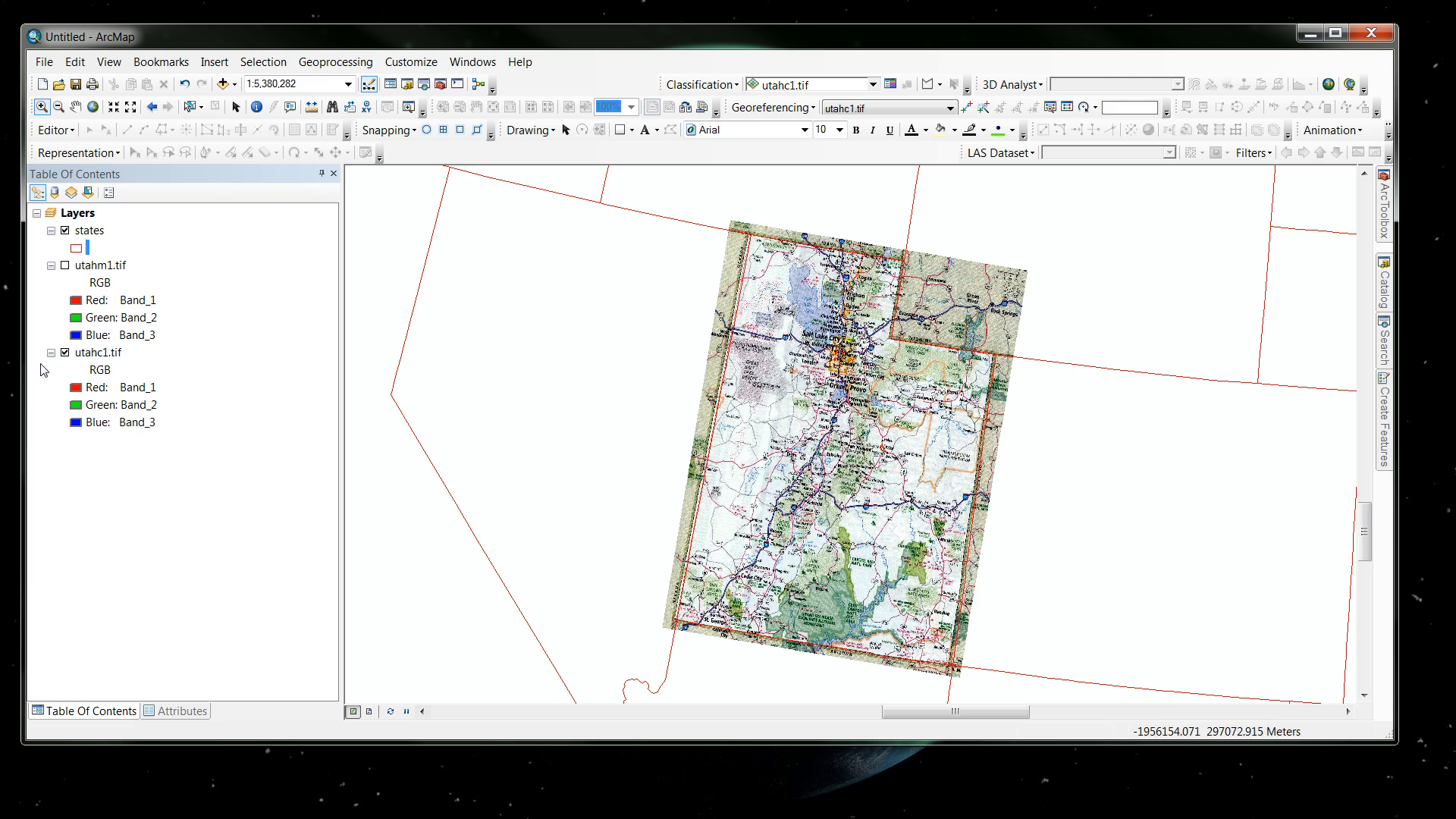
{"action": "left_click", "coordinate": [66, 266]}
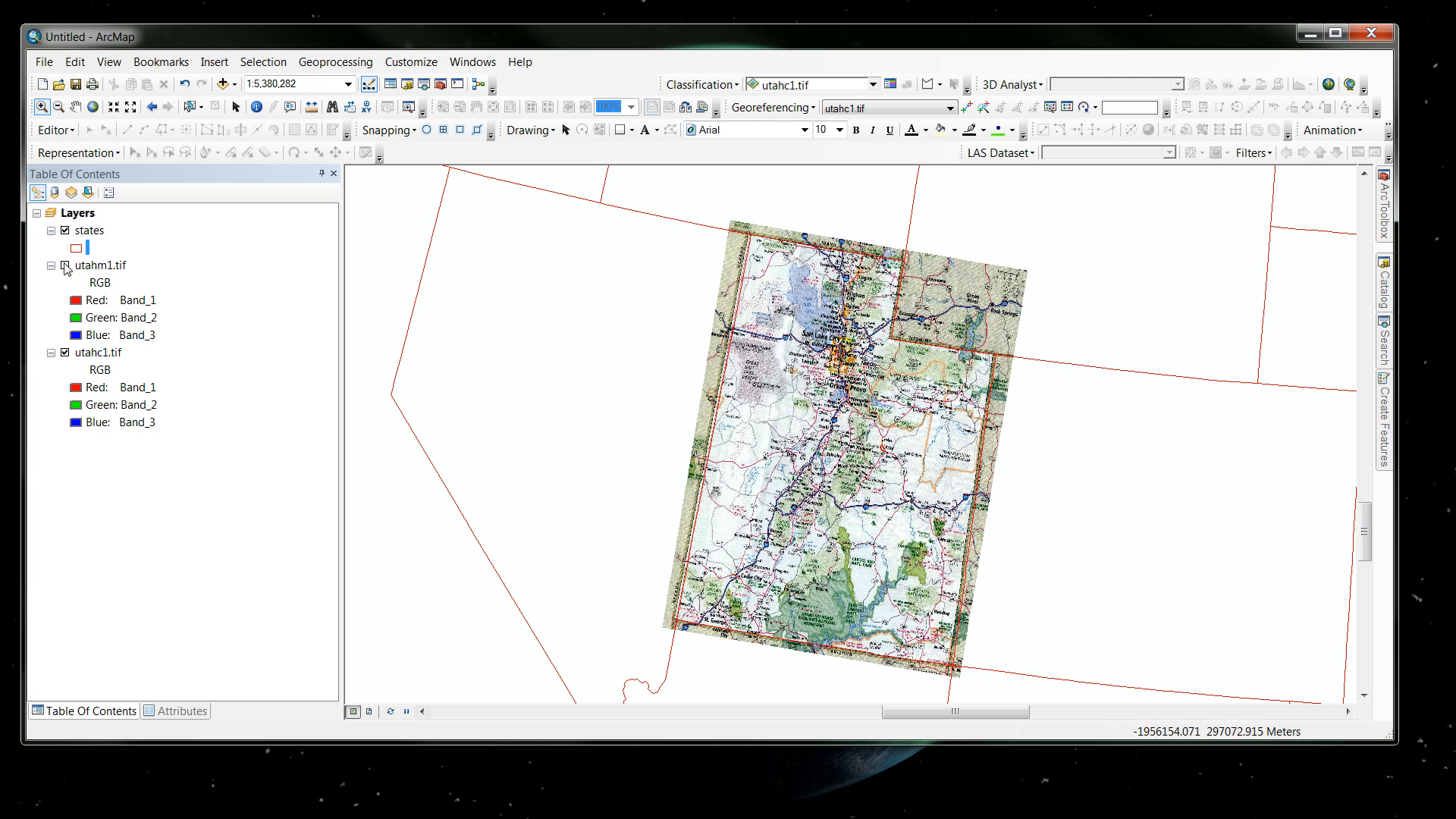